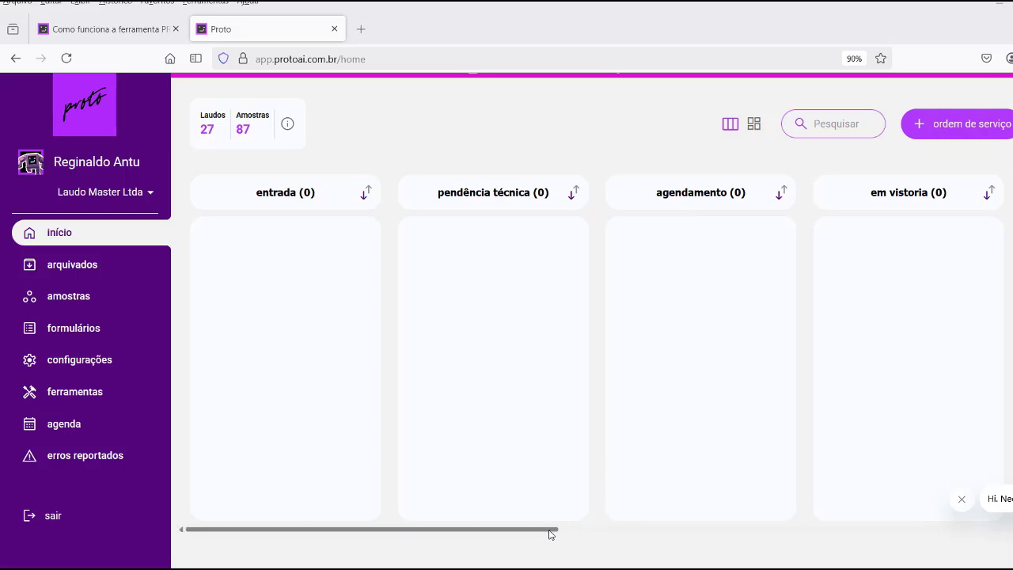
Scroll the board right to reveal the revisão e aprovação column with its two waiting orders.
drag(551, 534, 847, 538)
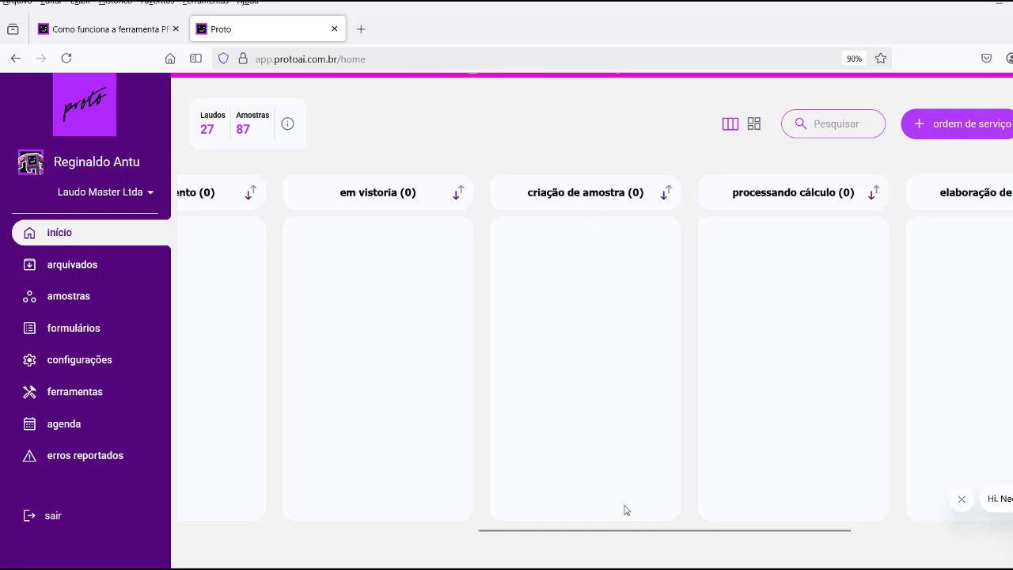
drag(624, 536, 768, 538)
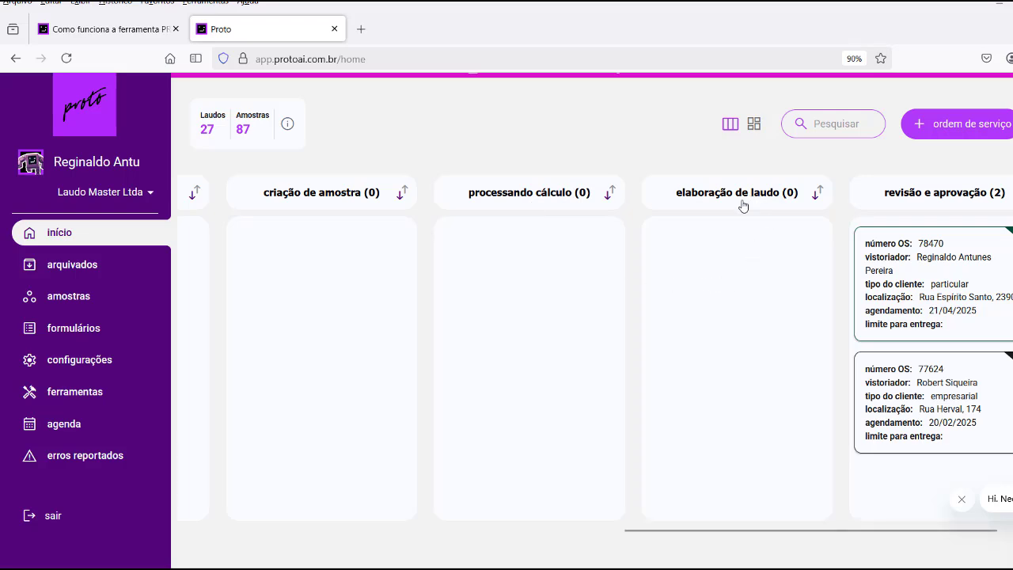
drag(698, 532, 794, 536)
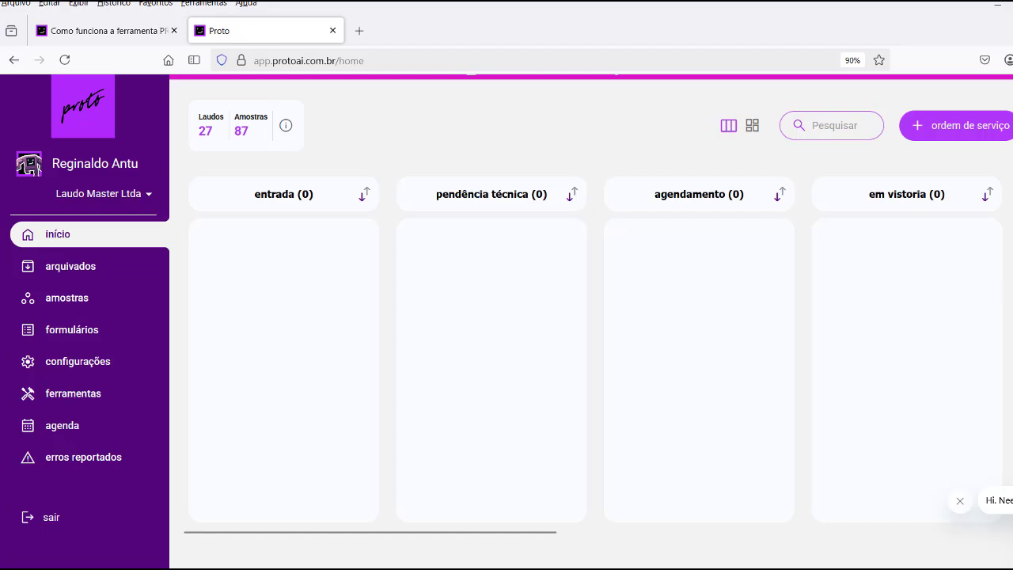
Start a new service order, enter the property owner's name, and browse the client-type list.
click(923, 134)
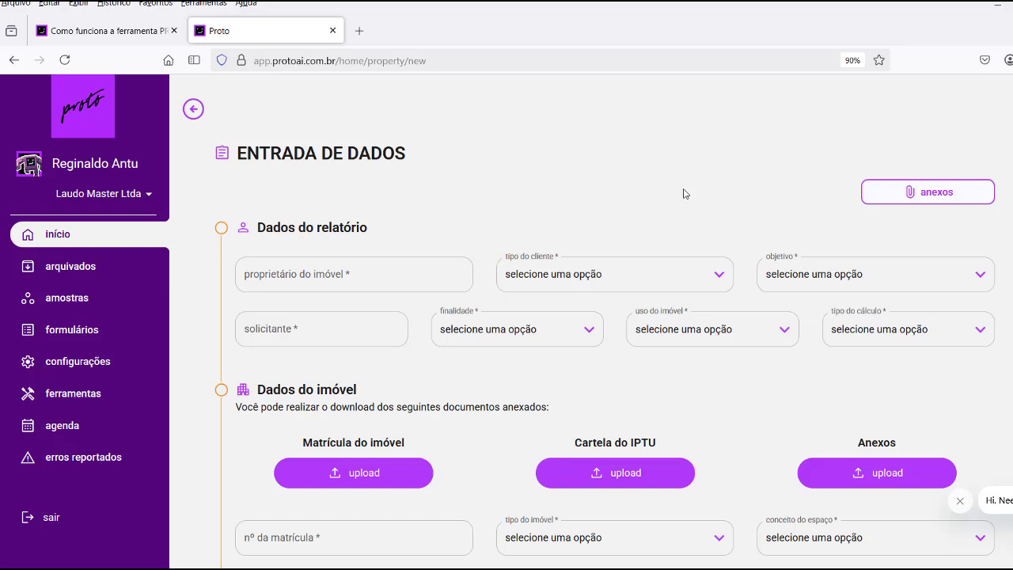
click(336, 271)
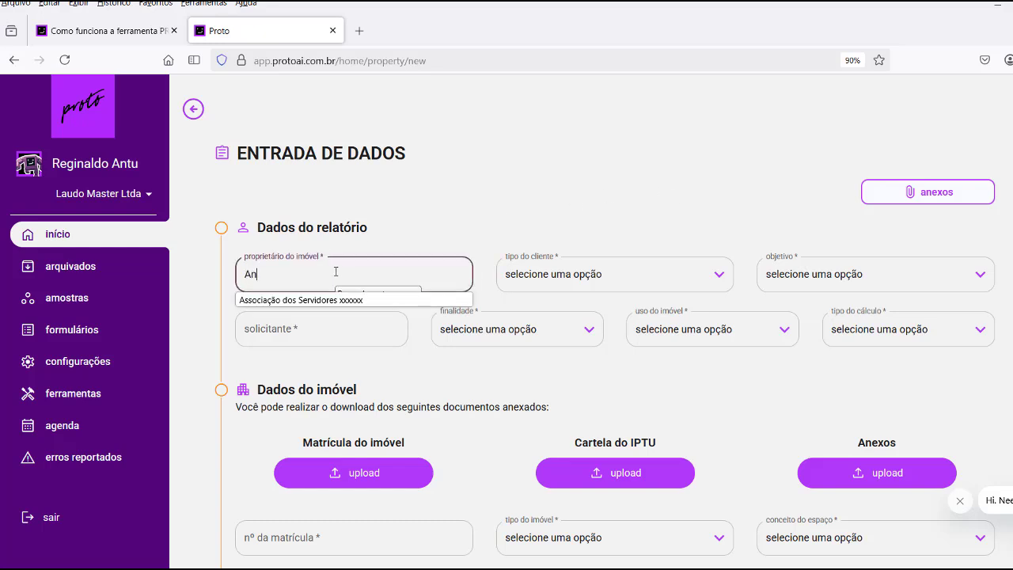
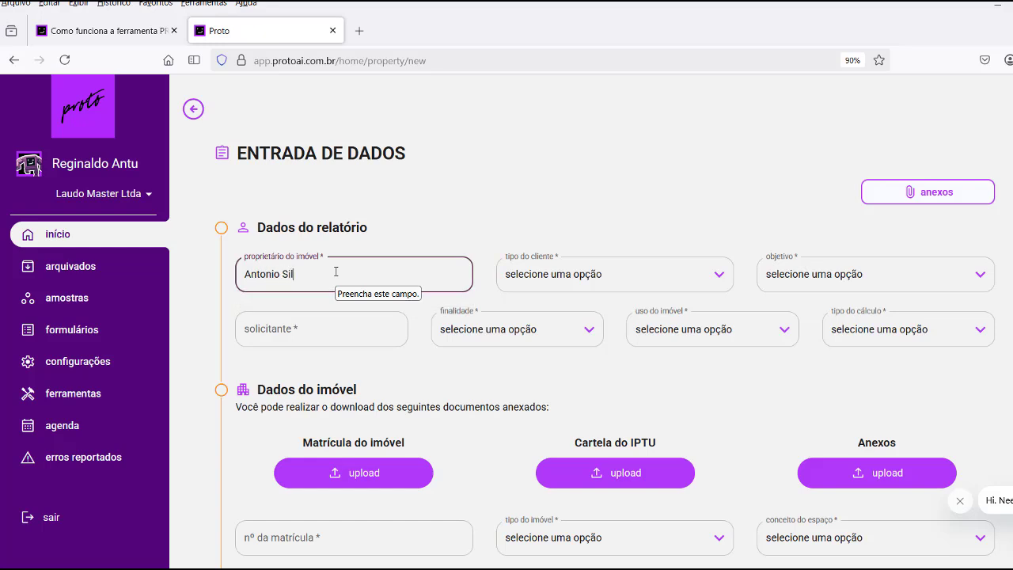
click(613, 275)
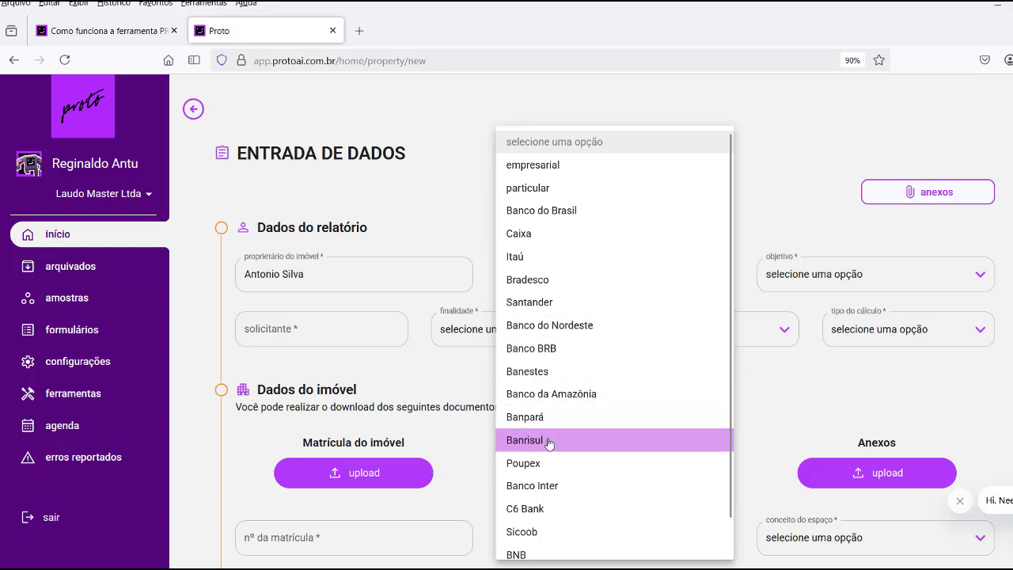
scroll(547, 463, down, 1)
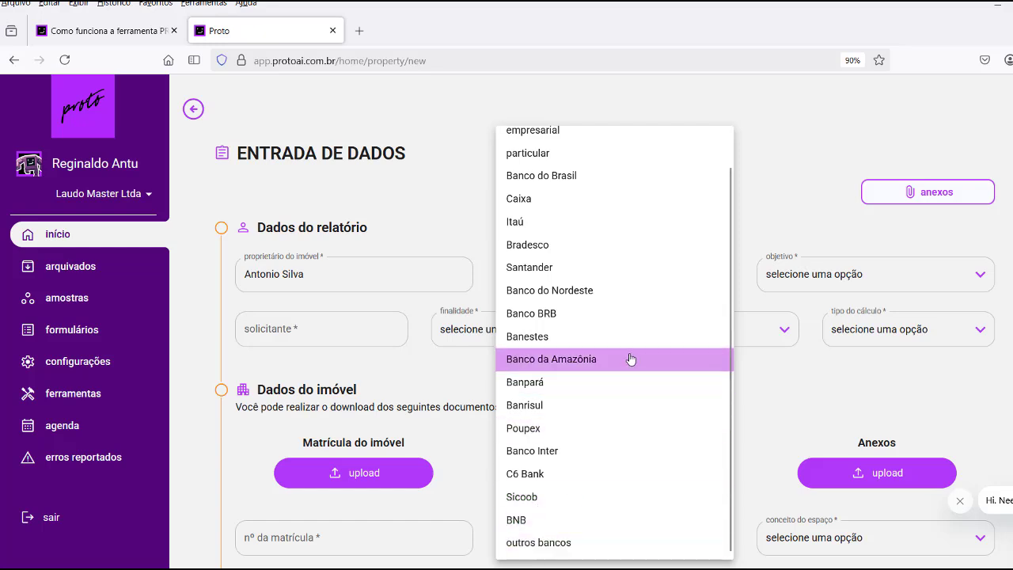
scroll(631, 360, up, 1)
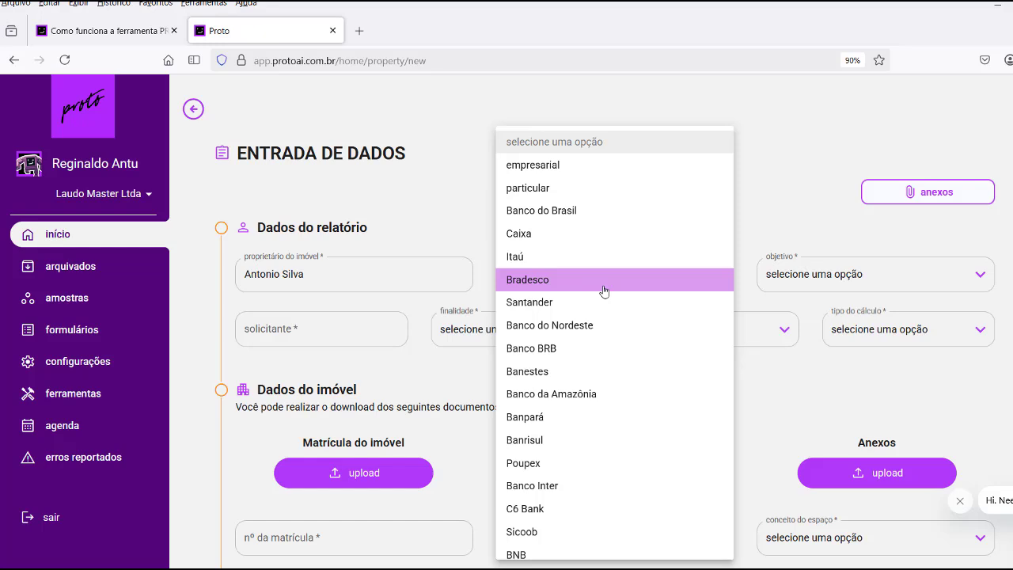
Set client type particular, objective valor de mercado de compra e venda, and enter the requester's name.
click(535, 188)
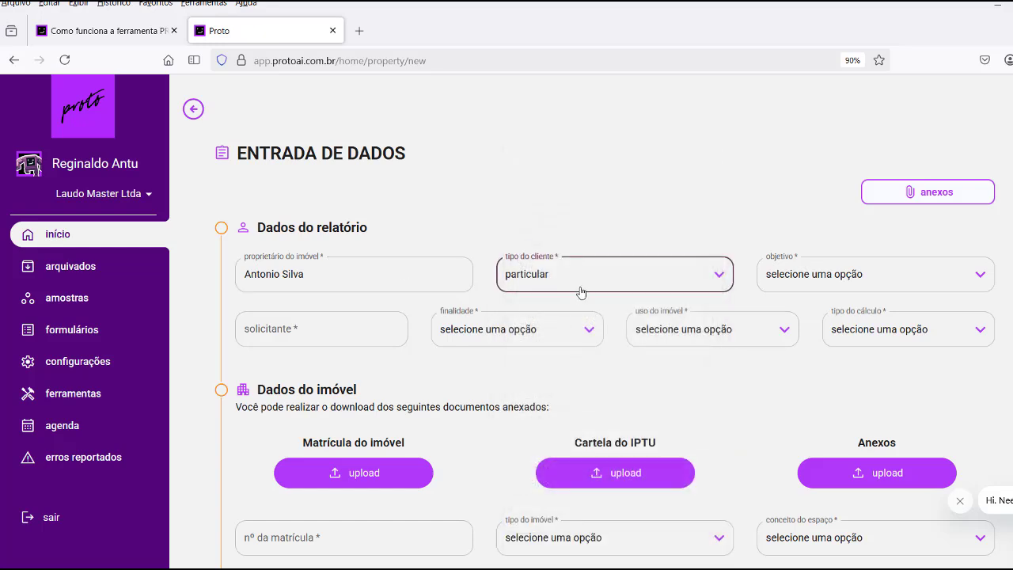
click(899, 283)
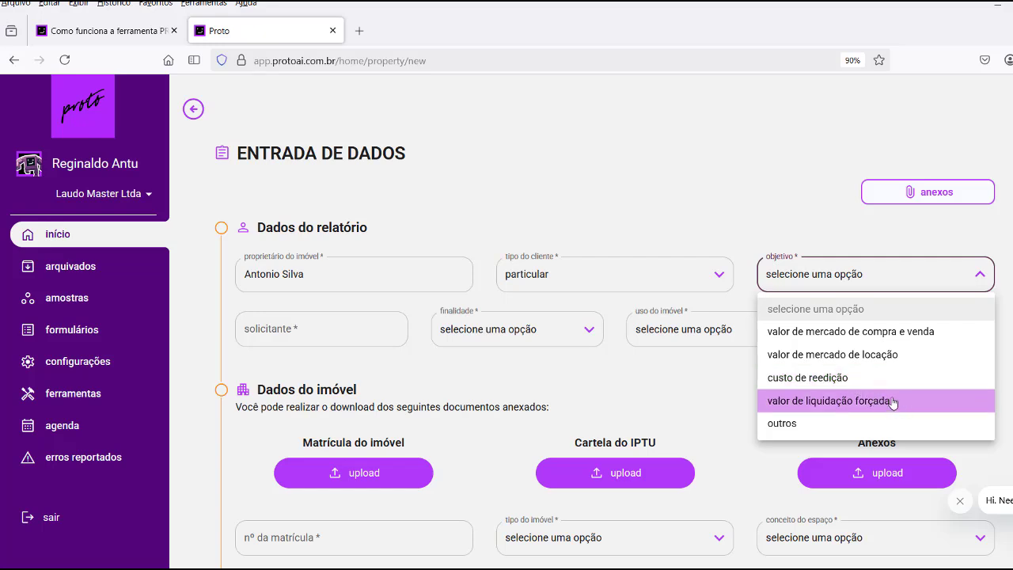
click(896, 337)
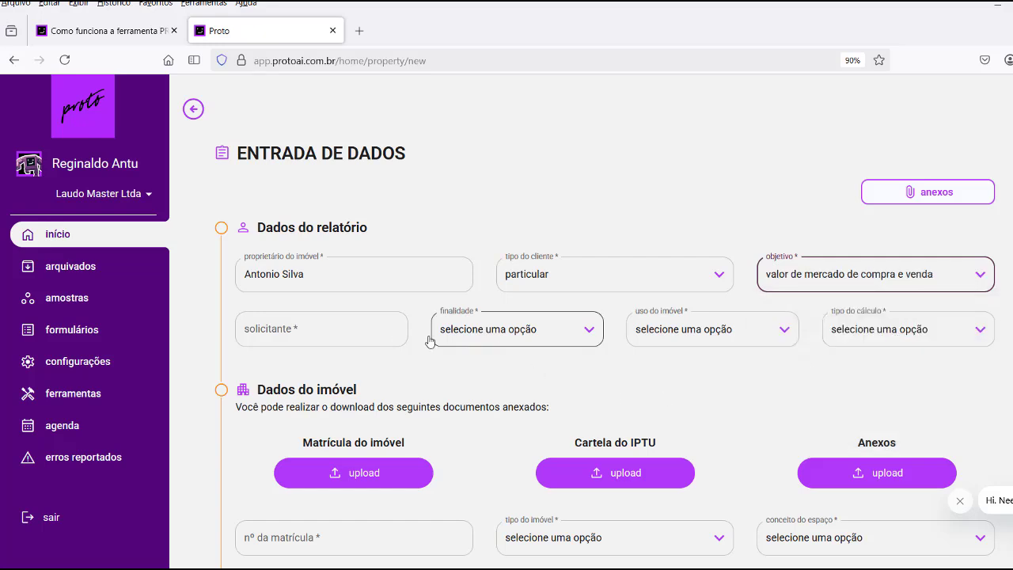
click(346, 331)
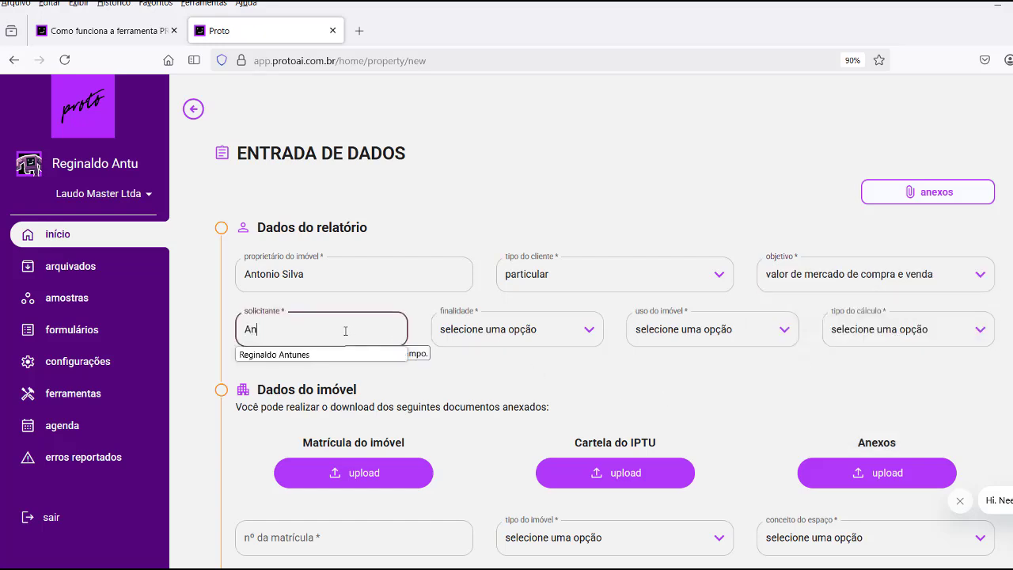
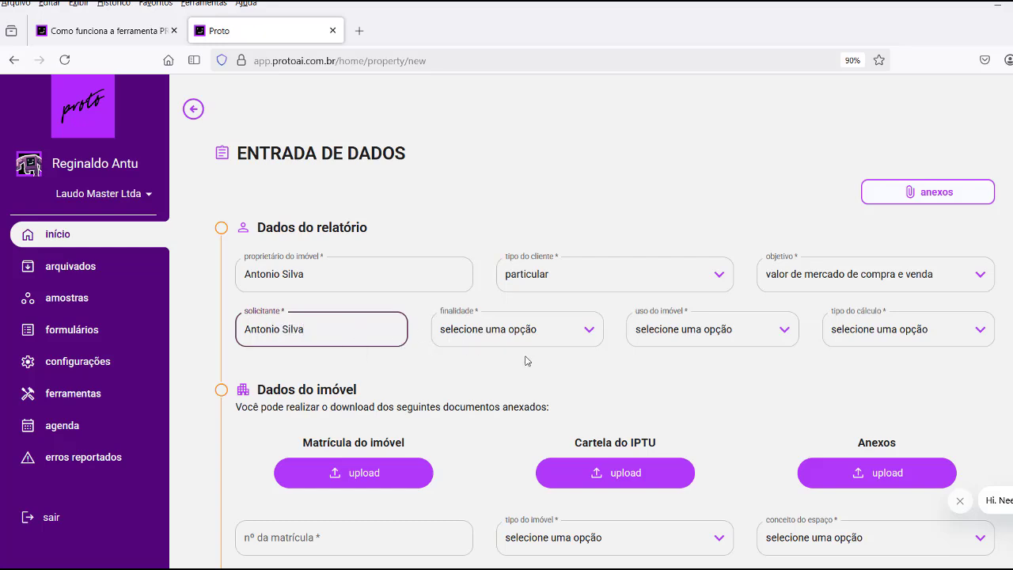
Set the finalidade to alienação and the property use to residencial.
click(589, 334)
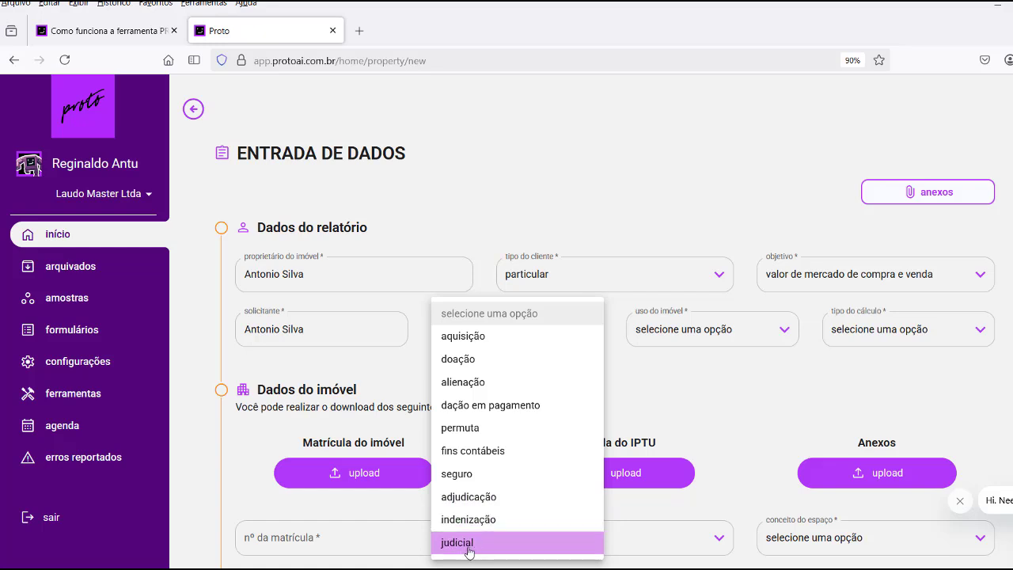
click(471, 388)
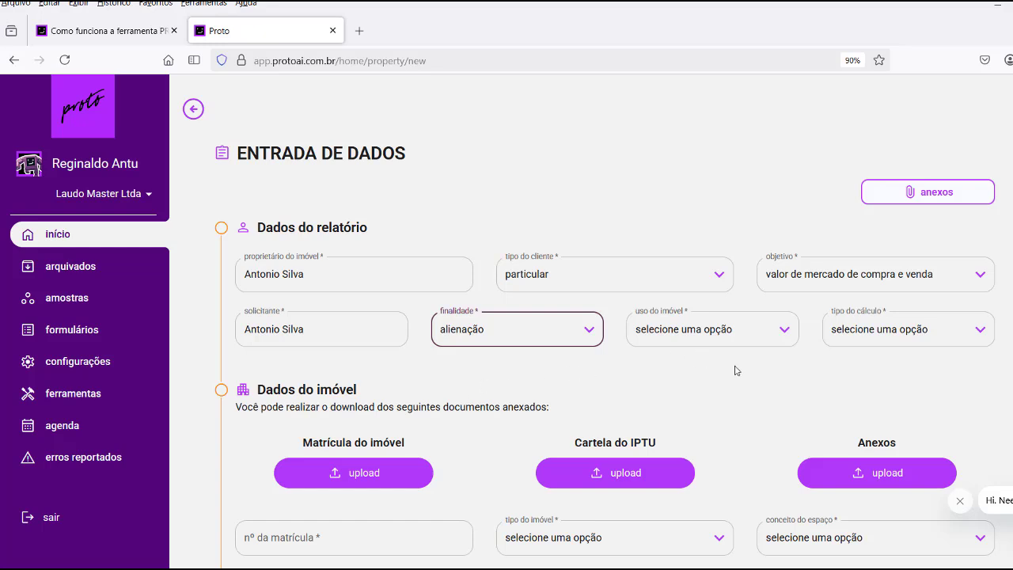
click(784, 330)
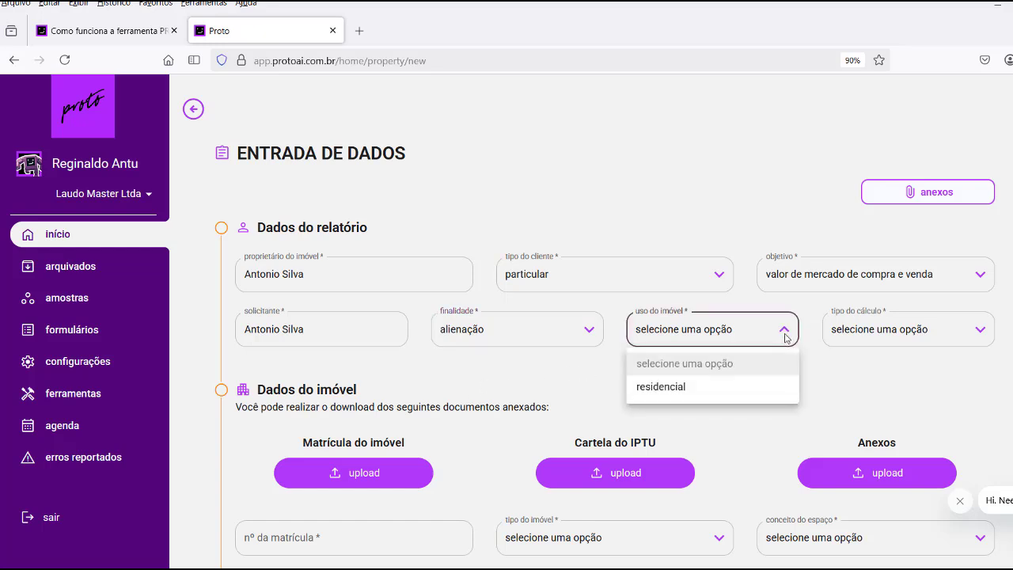
click(657, 388)
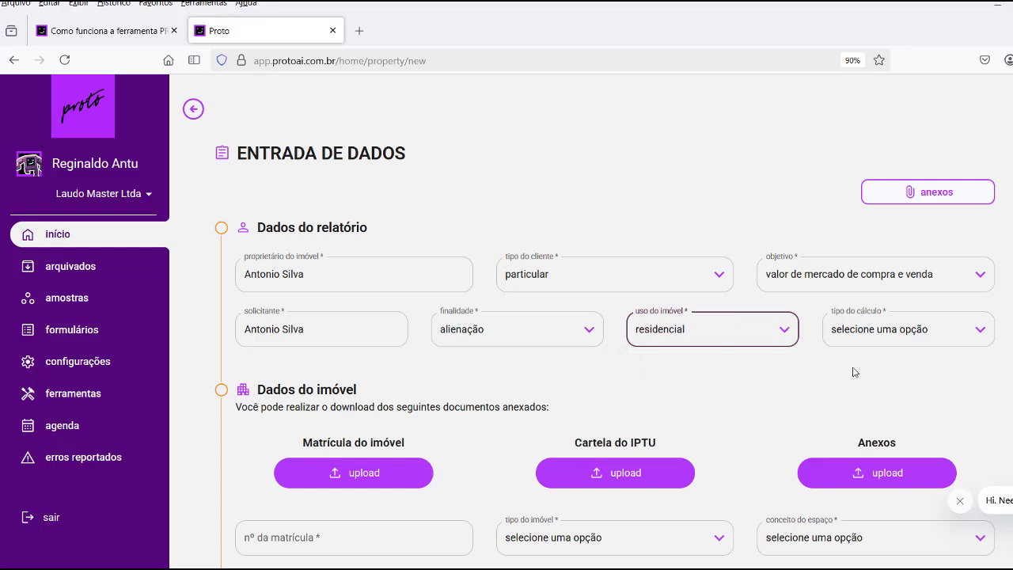
Set the calculation type to Inferência - Com Vistoria, then scroll down to Dados do imóvel.
click(982, 332)
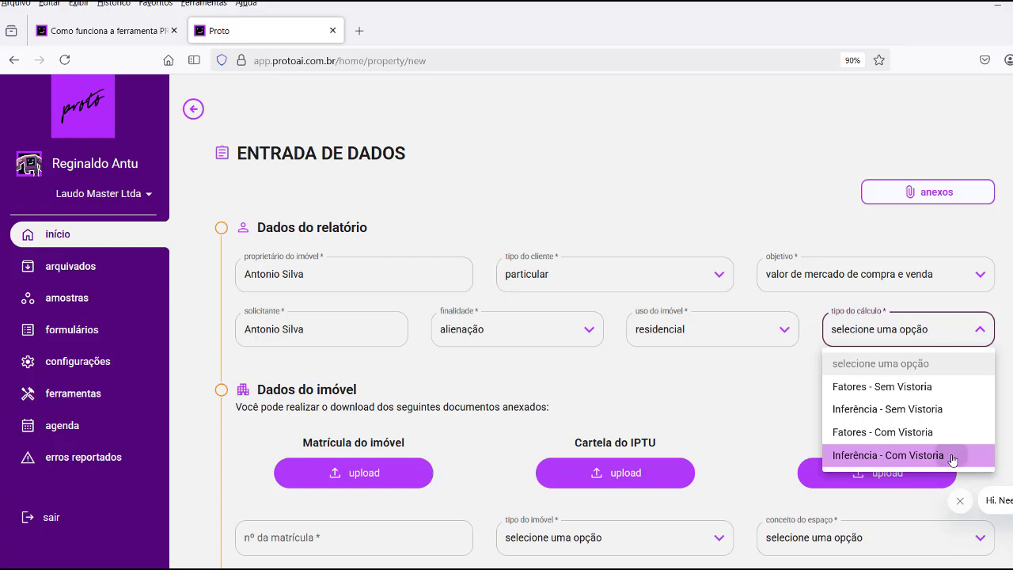
click(952, 457)
scroll(937, 400, down, 1)
scroll(937, 400, down, 3)
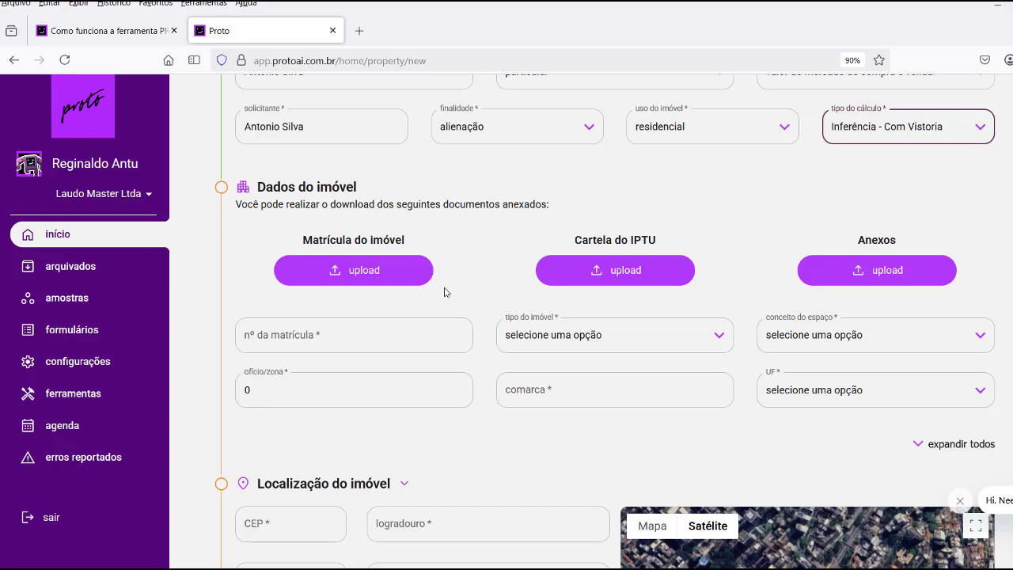
Attach DOC-APTO.jpg from APTO LOURDES/DOCS as the Matrícula do imóvel document.
click(334, 272)
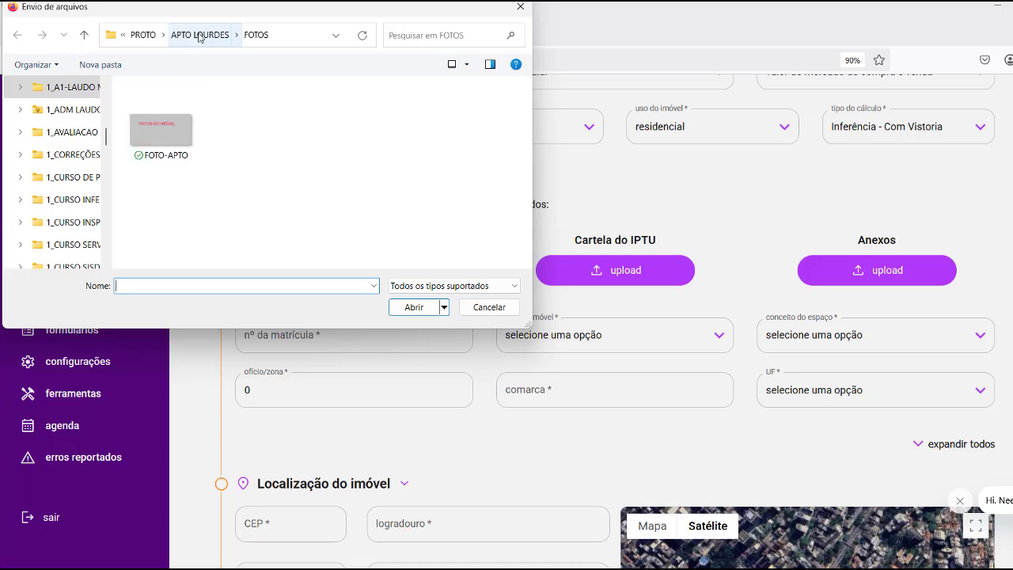
click(84, 36)
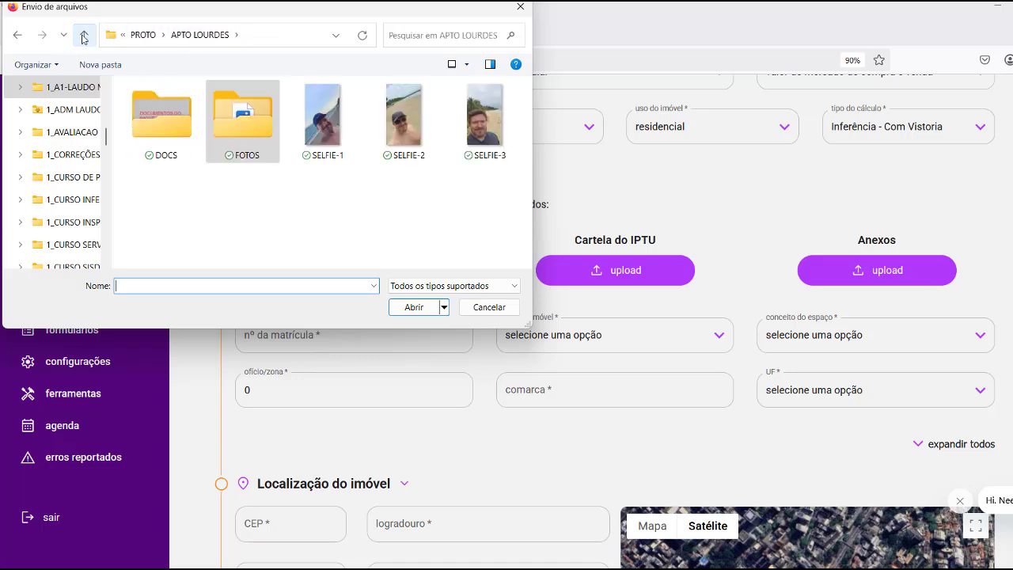
click(83, 35)
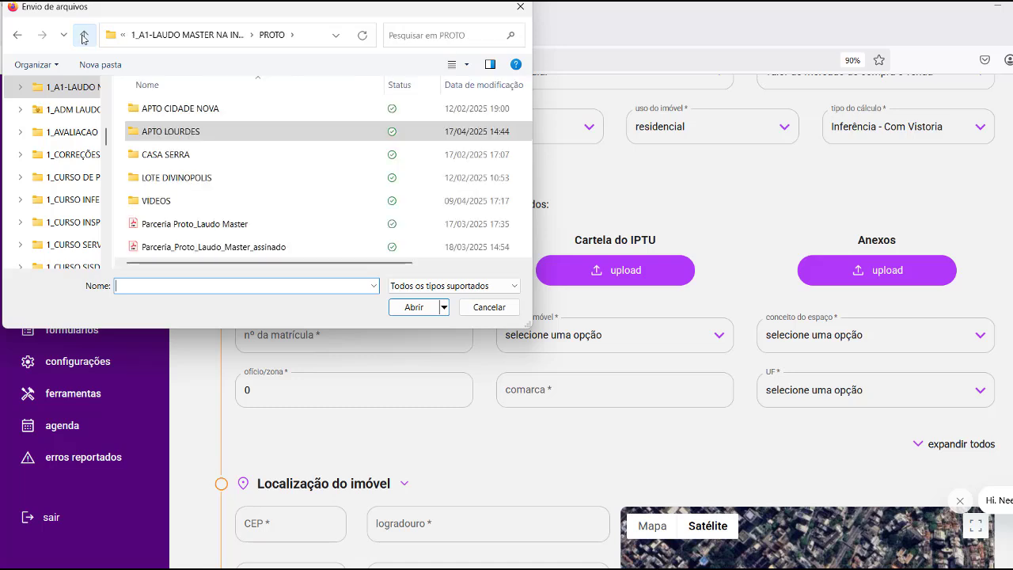
double_click(189, 133)
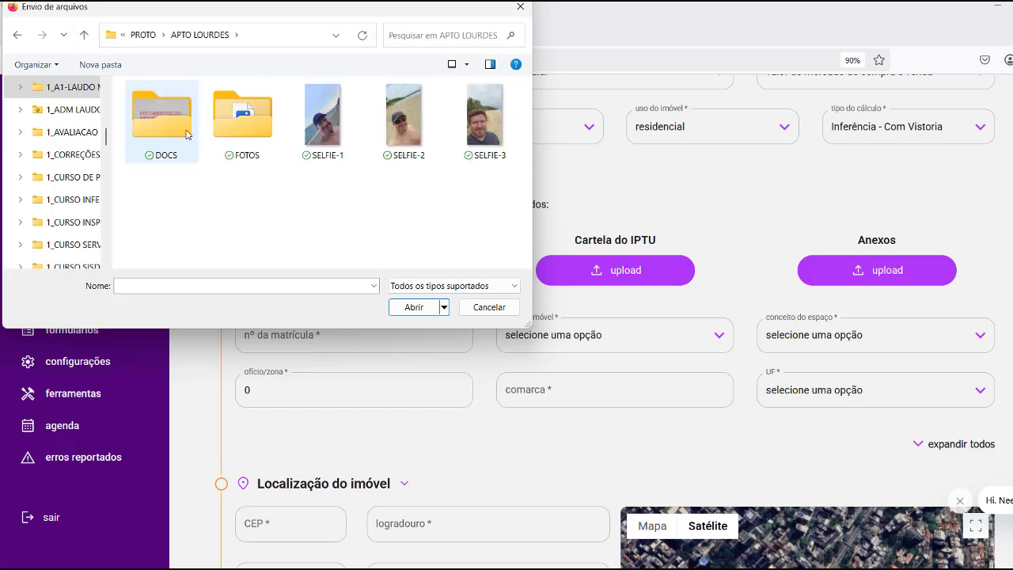
double_click(164, 120)
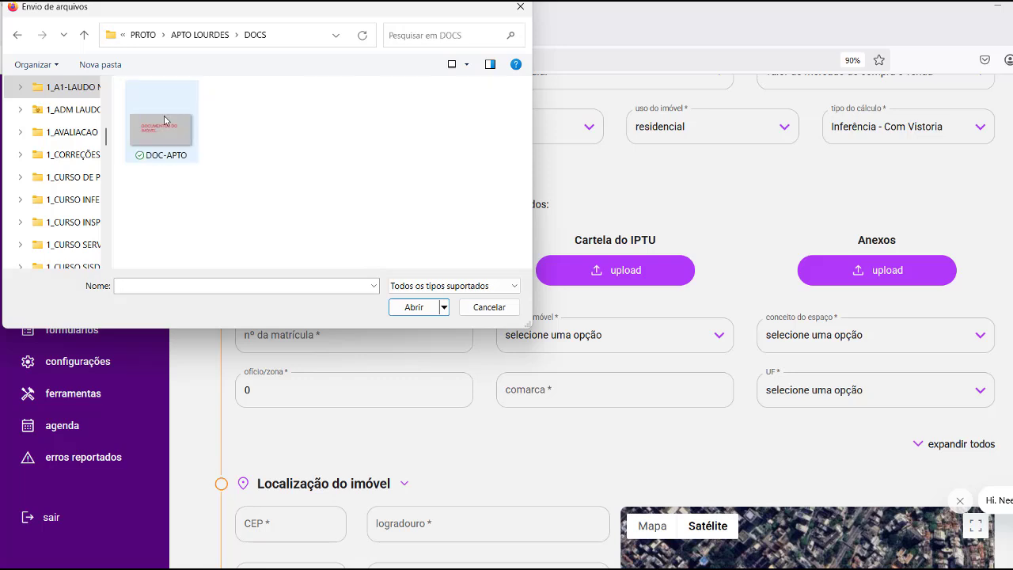
click(157, 130)
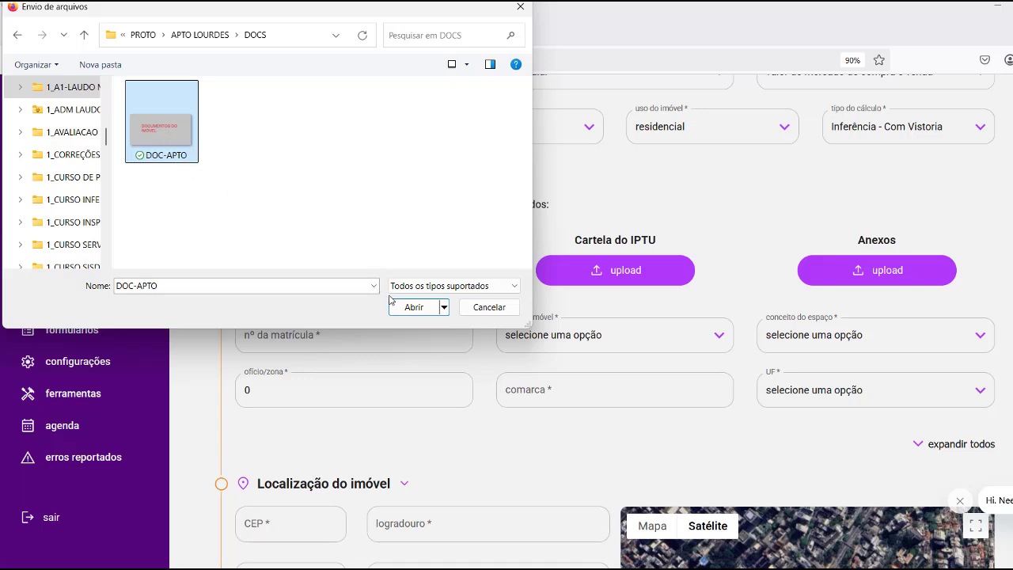
click(412, 308)
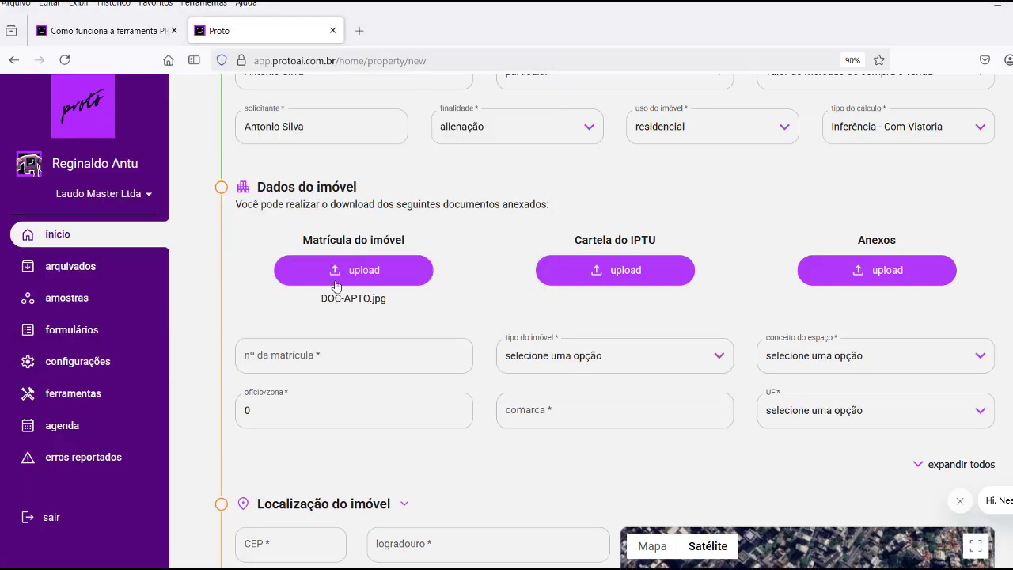
Attach DOC-APTO.jpg as the Cartela do IPTU document too.
click(604, 274)
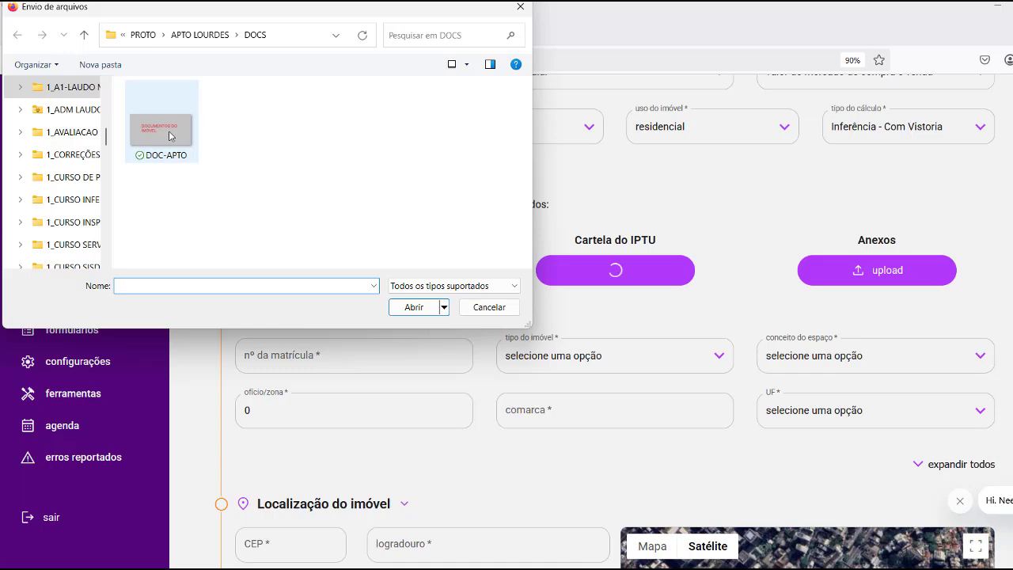
click(169, 136)
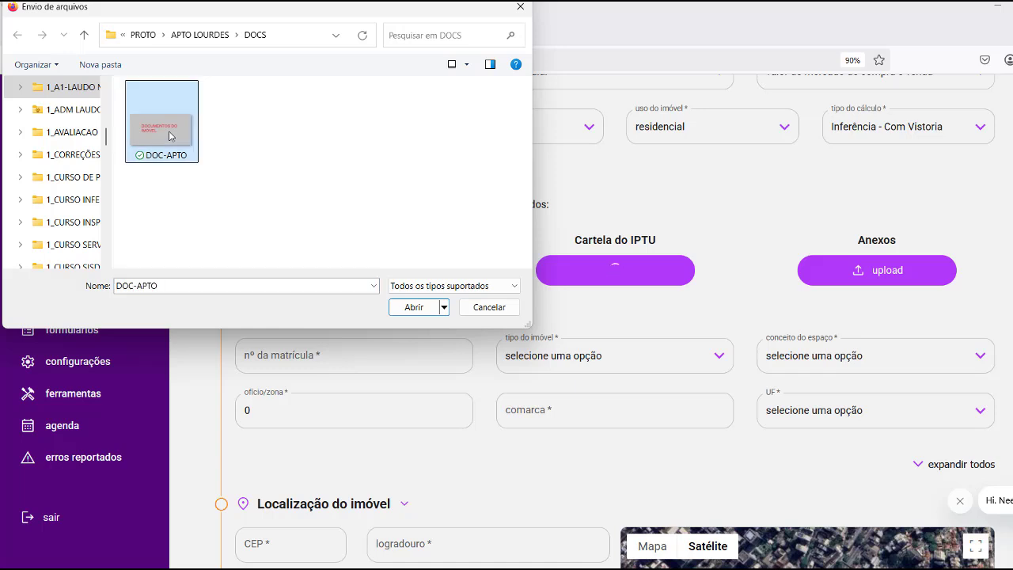
click(414, 307)
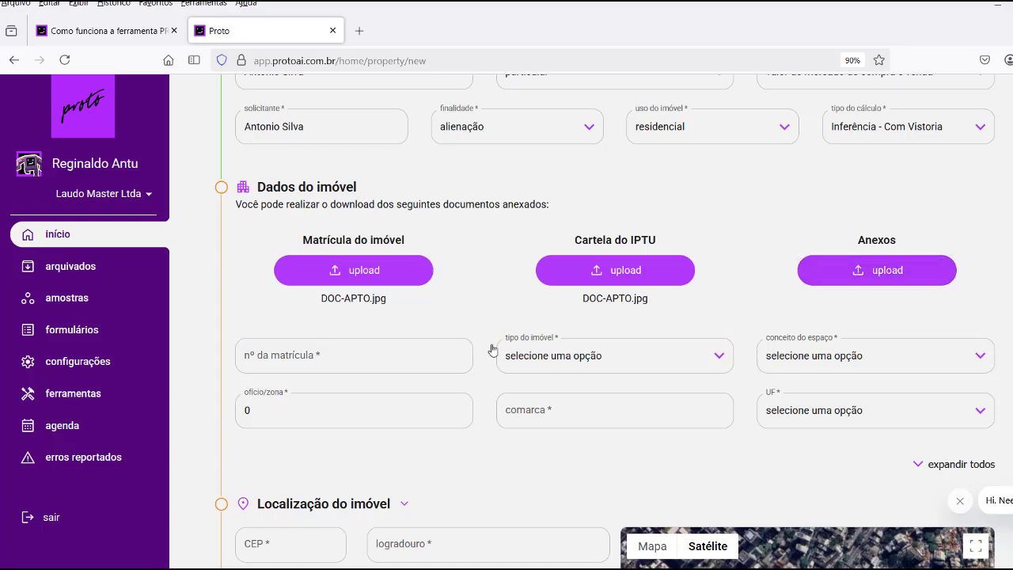
Enter the registration number, and set property type apartamento and space concept urbano.
click(291, 354)
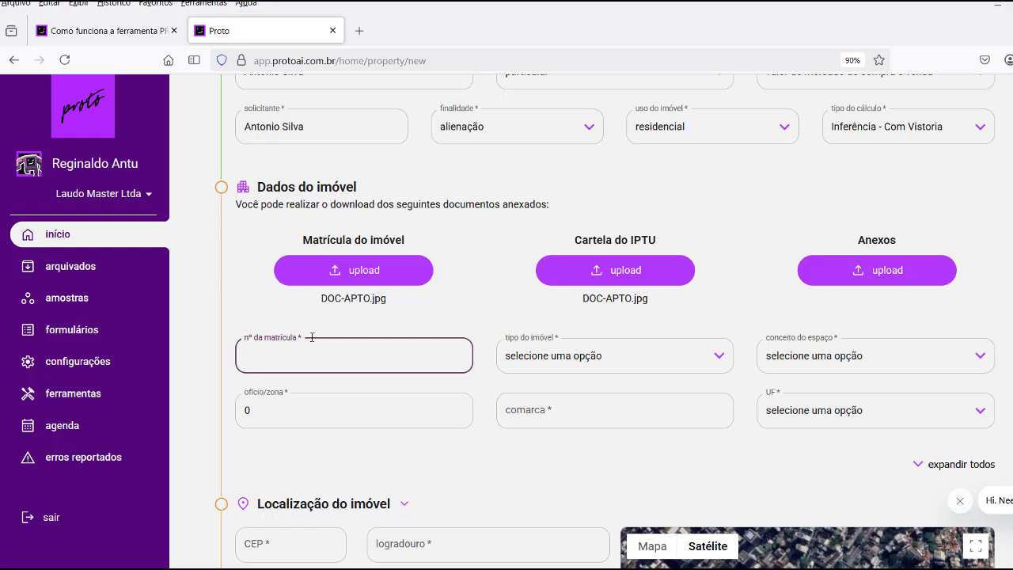
text(123456)
click(582, 361)
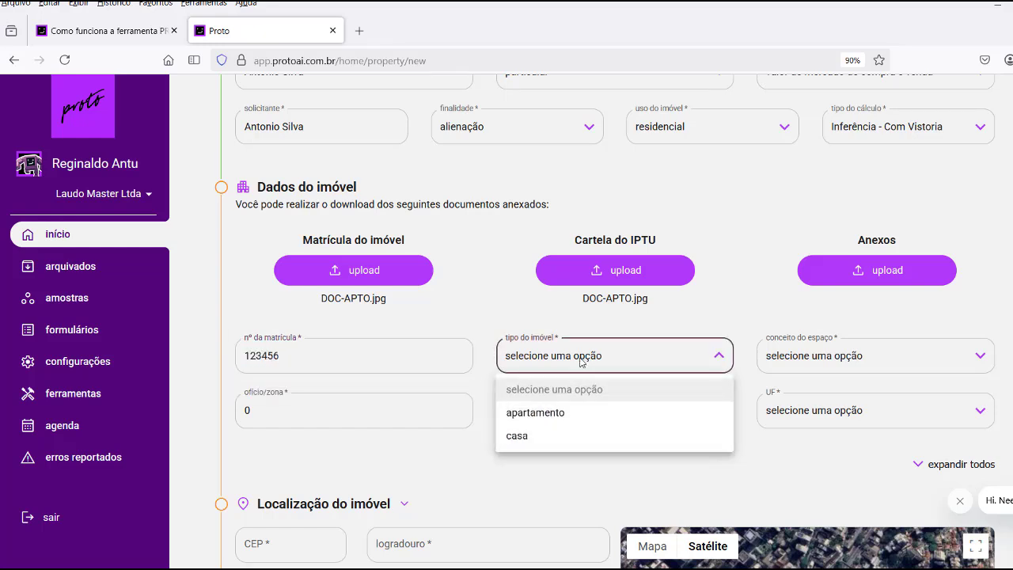
click(527, 411)
click(978, 355)
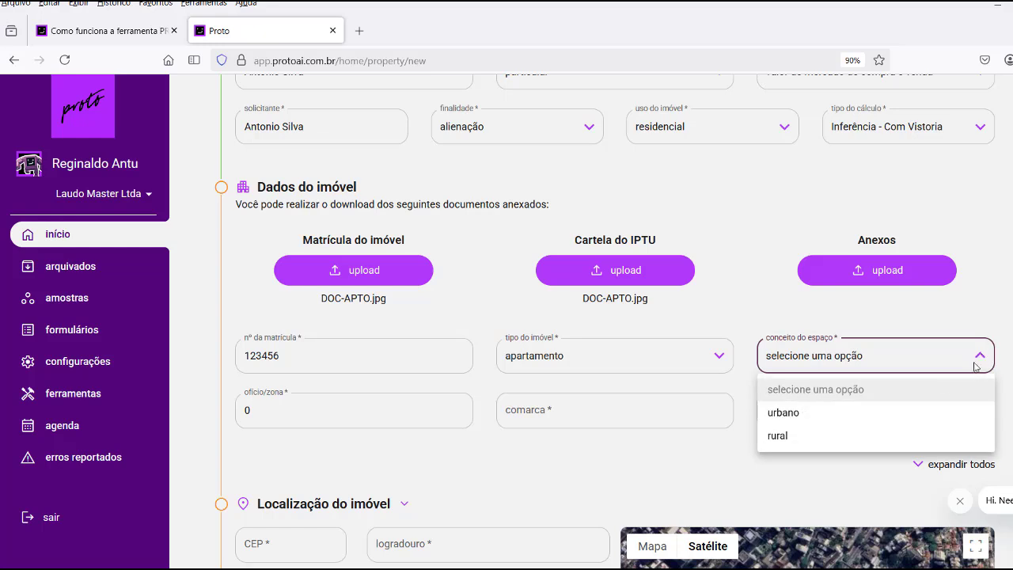
click(788, 418)
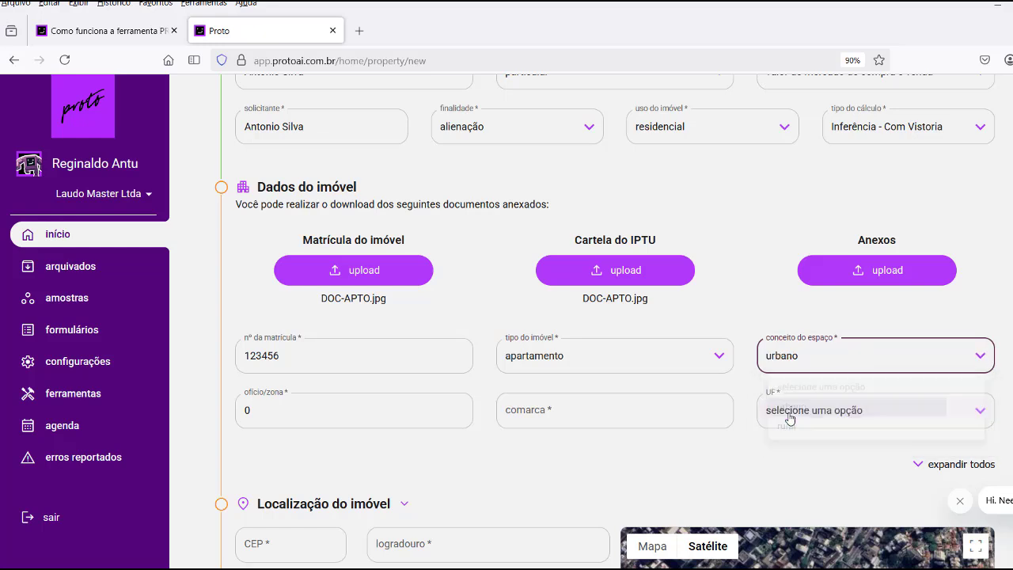
Set ofício/zona to 1, comarca to Belo Horizonte, and UF to MG.
click(272, 410)
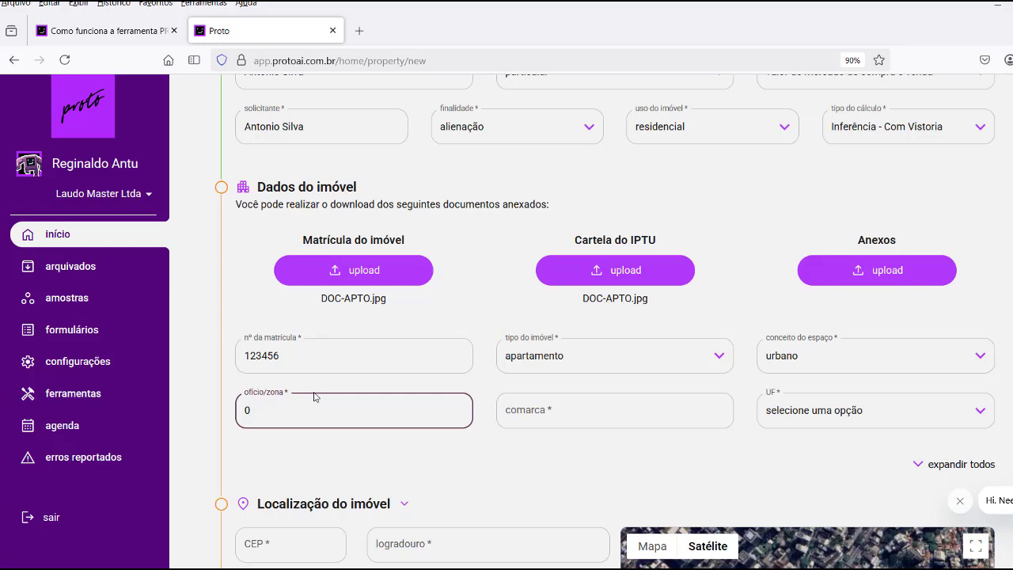
click(551, 410)
text(be)
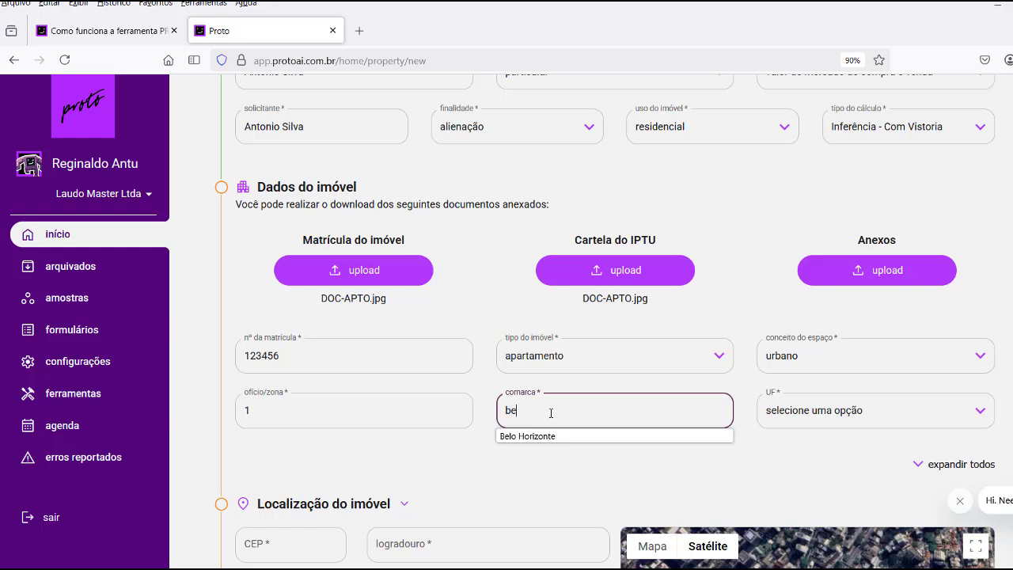
click(557, 436)
click(803, 418)
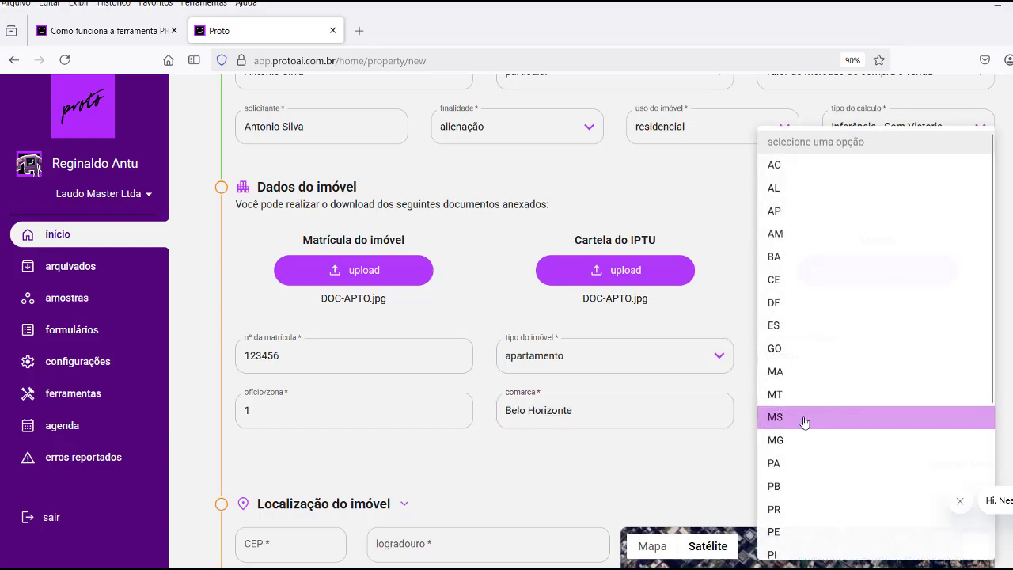
click(780, 440)
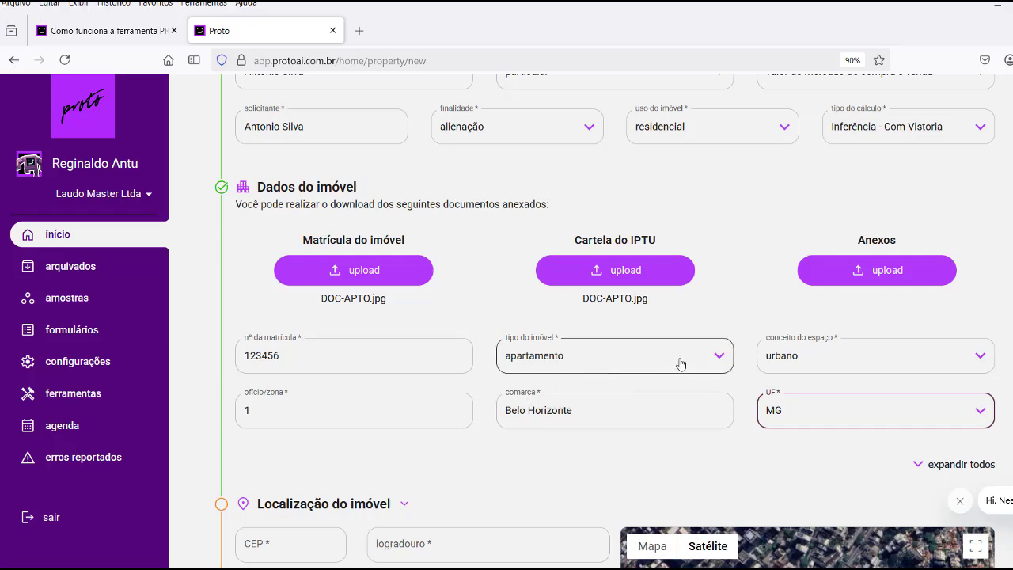
Enter the property's postal code and street number in Localização do imóvel.
scroll(681, 363, down, 5)
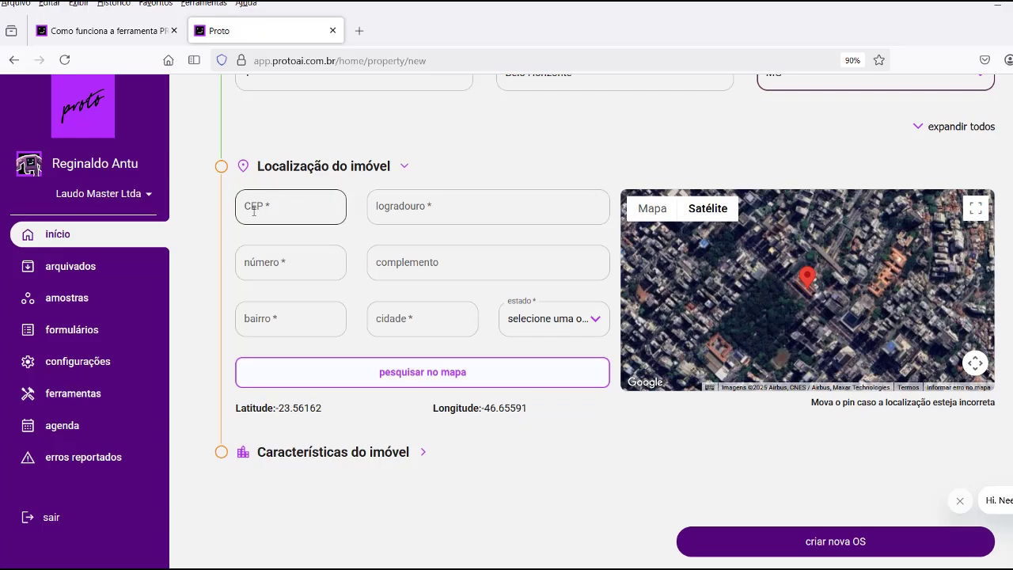
click(305, 192)
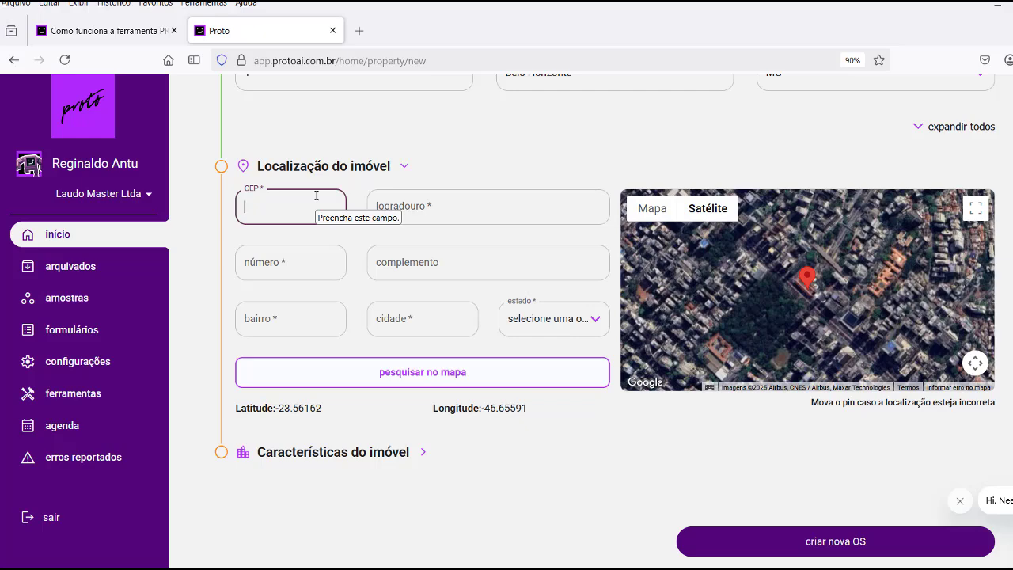
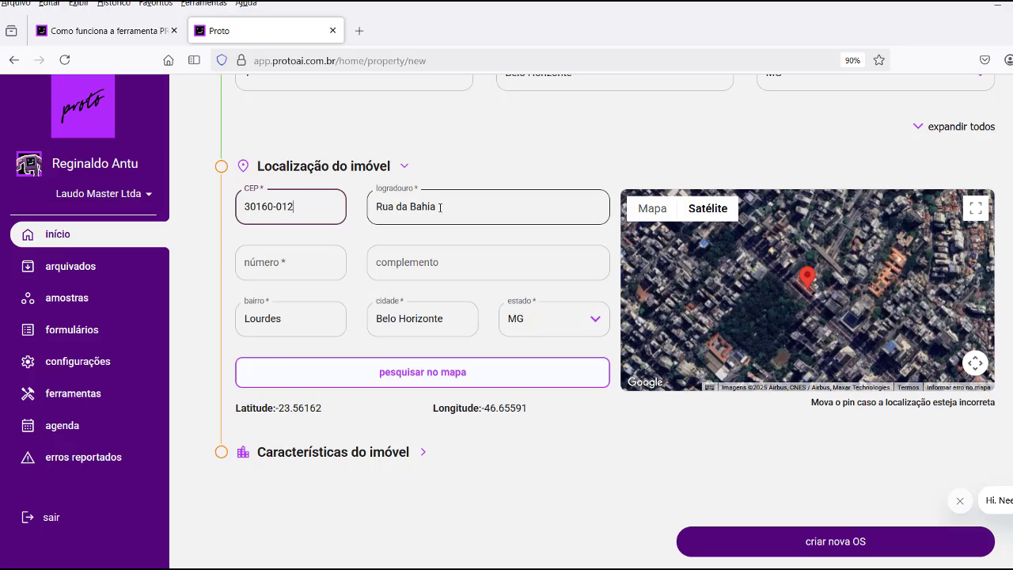
click(257, 261)
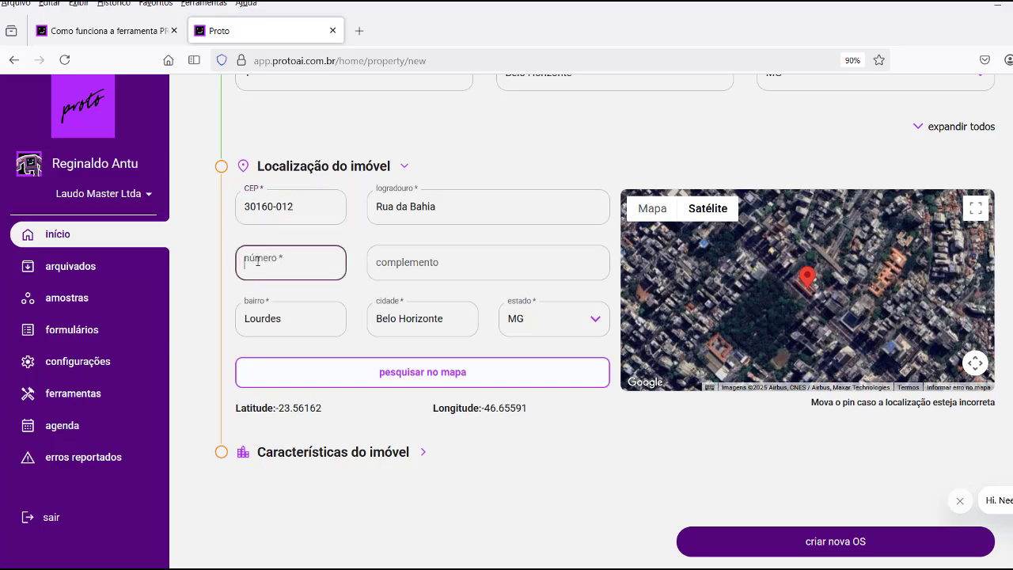
click(356, 258)
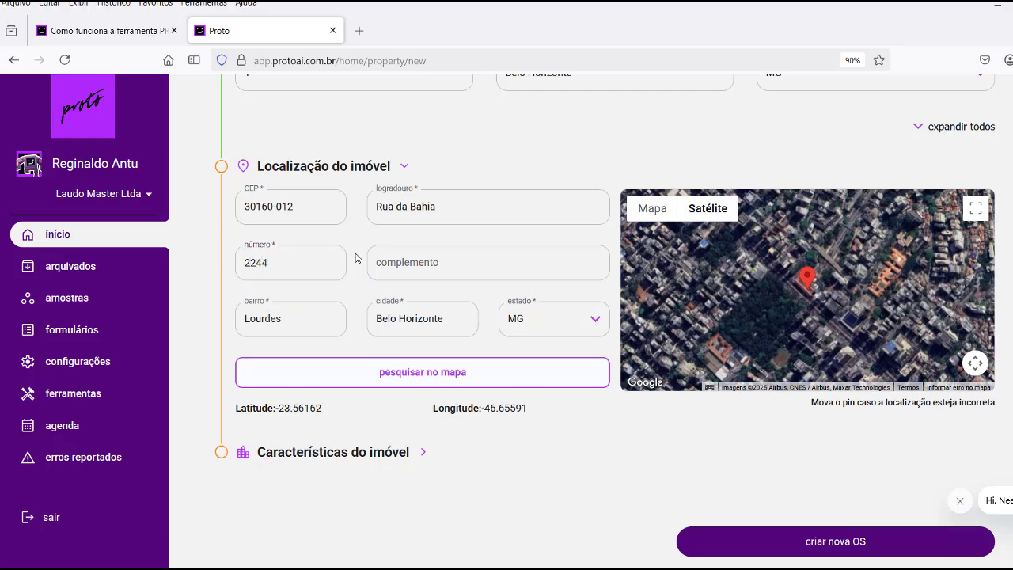
click(419, 378)
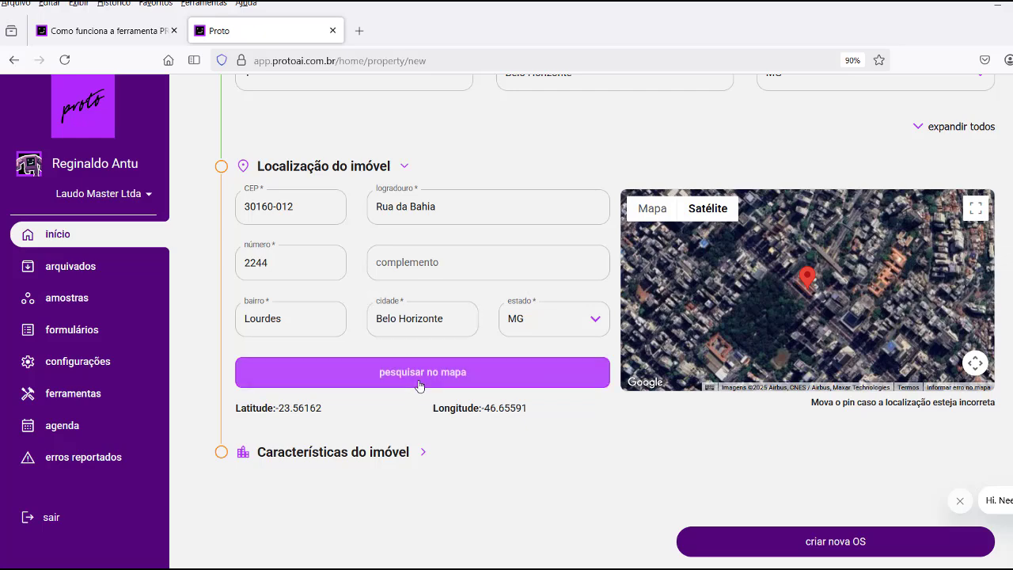
Add the address complement and place the map pin at the searched address.
click(409, 263)
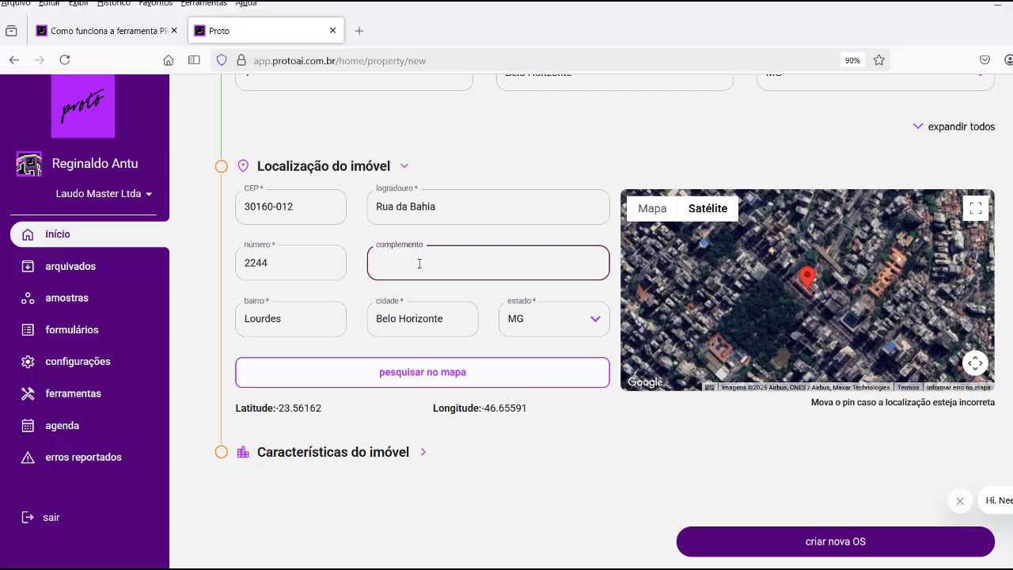
text(957)
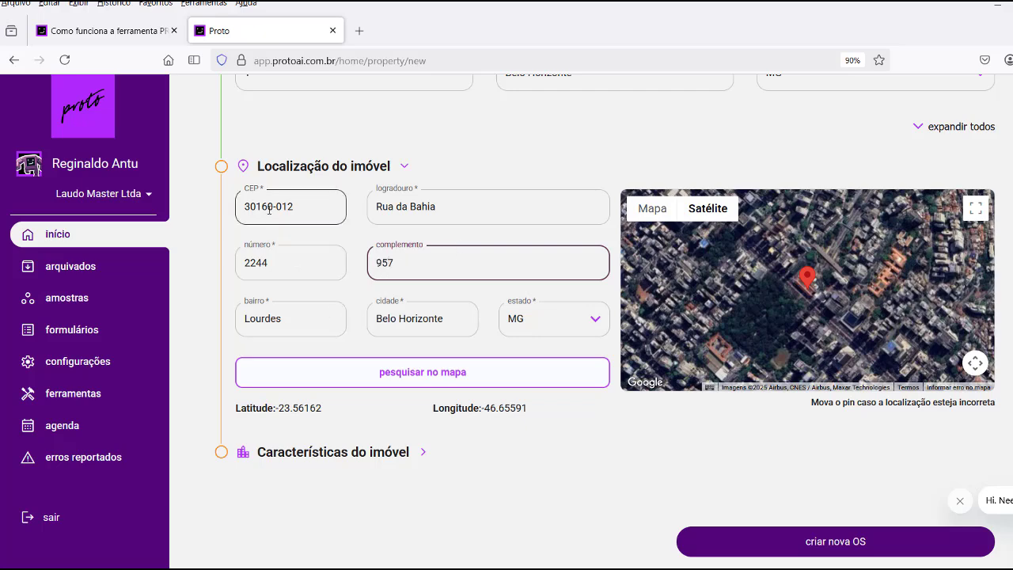
click(416, 379)
click(416, 379)
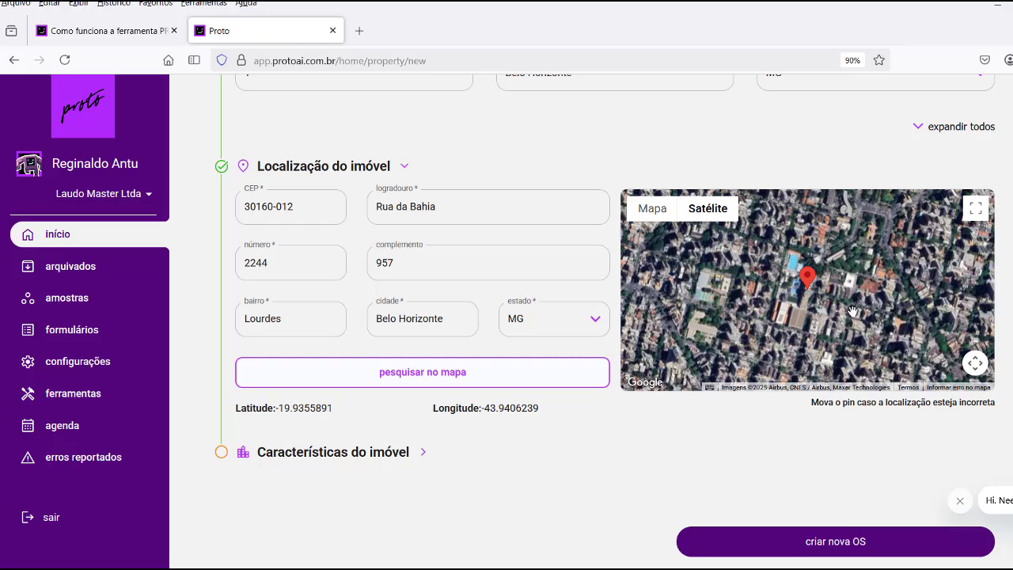
scroll(852, 311, up, 2)
scroll(870, 317, down, 2)
scroll(829, 319, up, 1)
scroll(829, 319, up, 1)
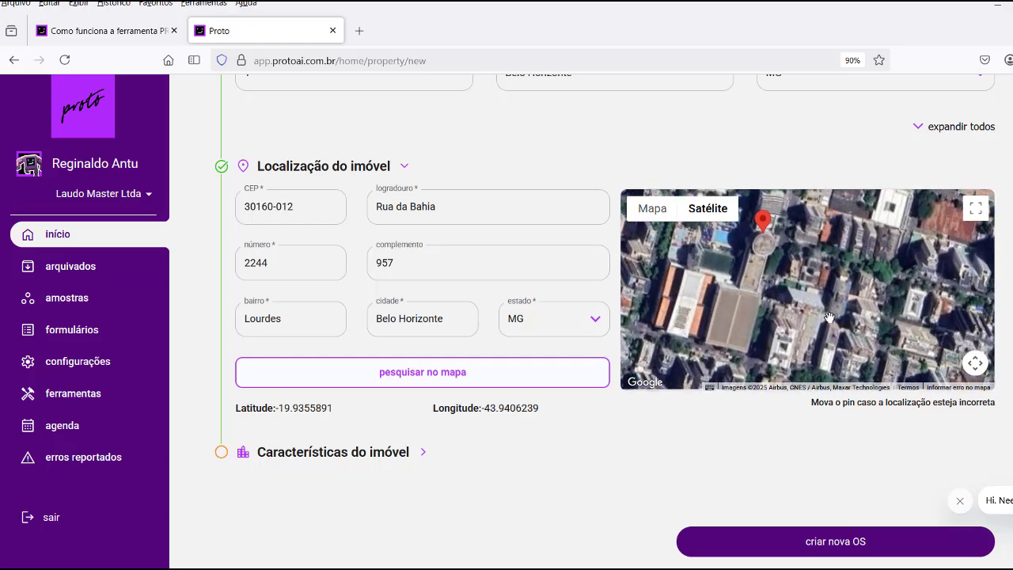
drag(757, 268, 840, 283)
scroll(839, 285, down, 2)
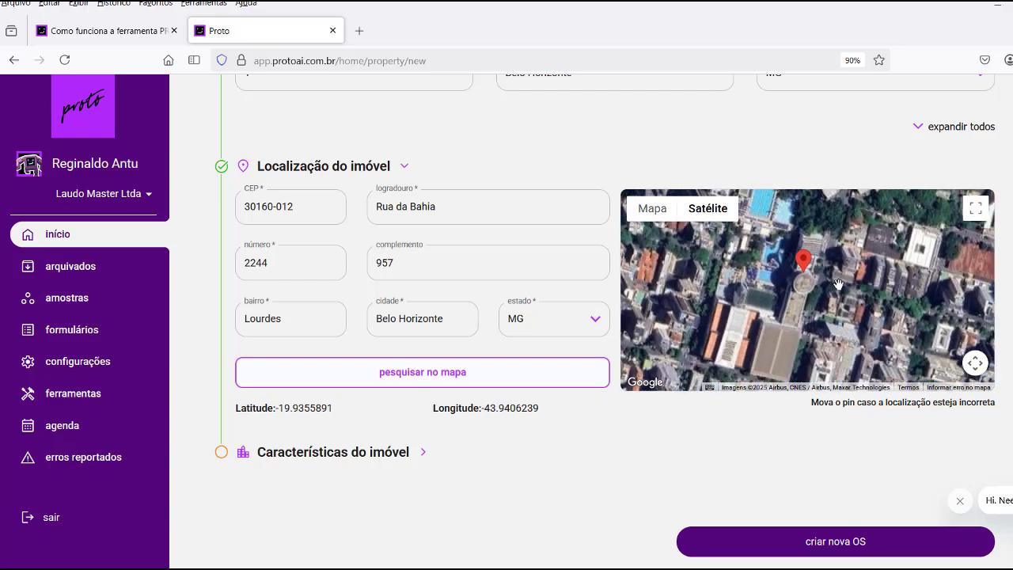
scroll(839, 285, down, 2)
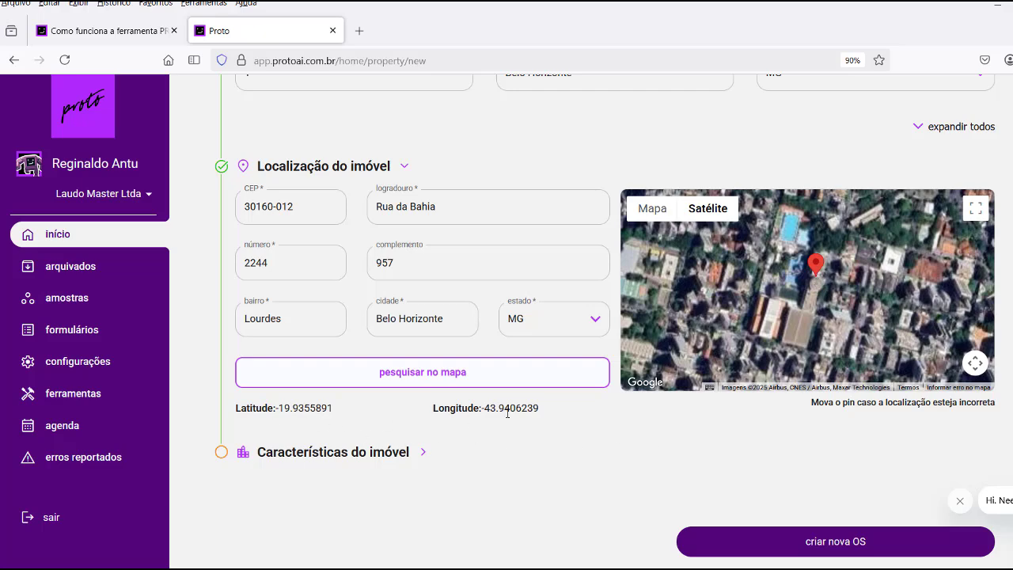
scroll(508, 412, down, 1)
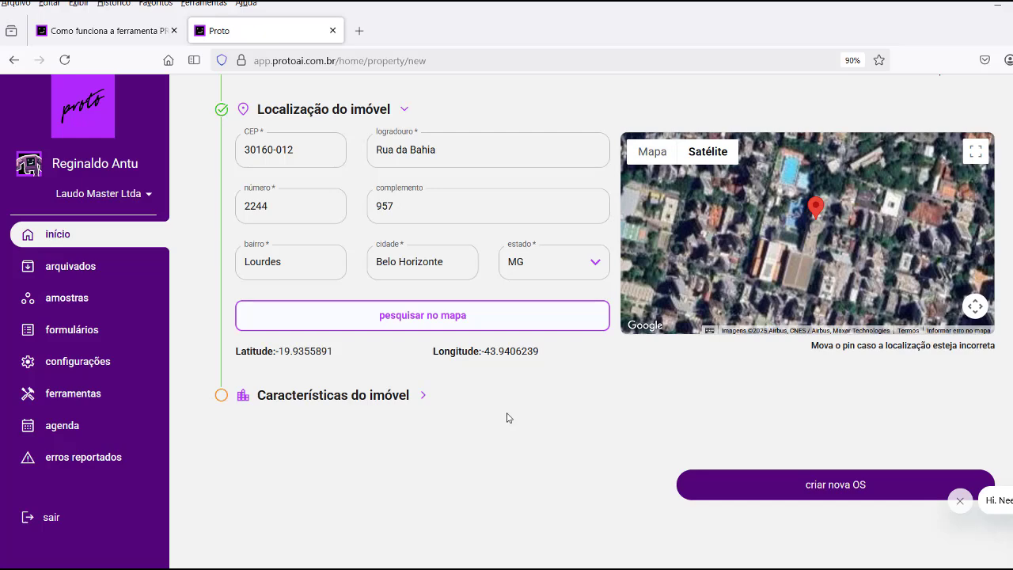
In Características do imóvel, set common area 100 m² and private area 200 m².
click(310, 402)
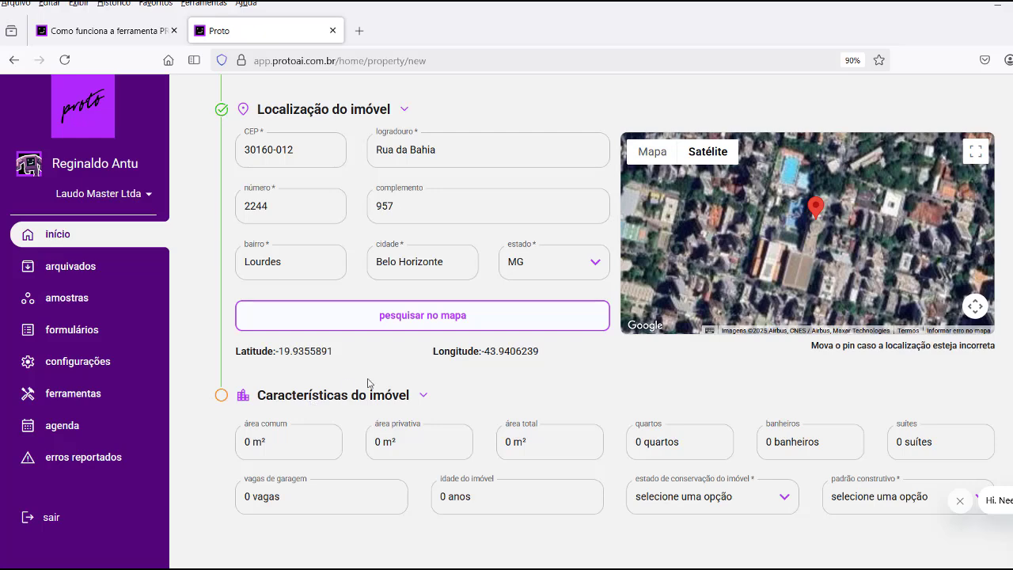
scroll(371, 383, down, 1)
scroll(369, 380, down, 1)
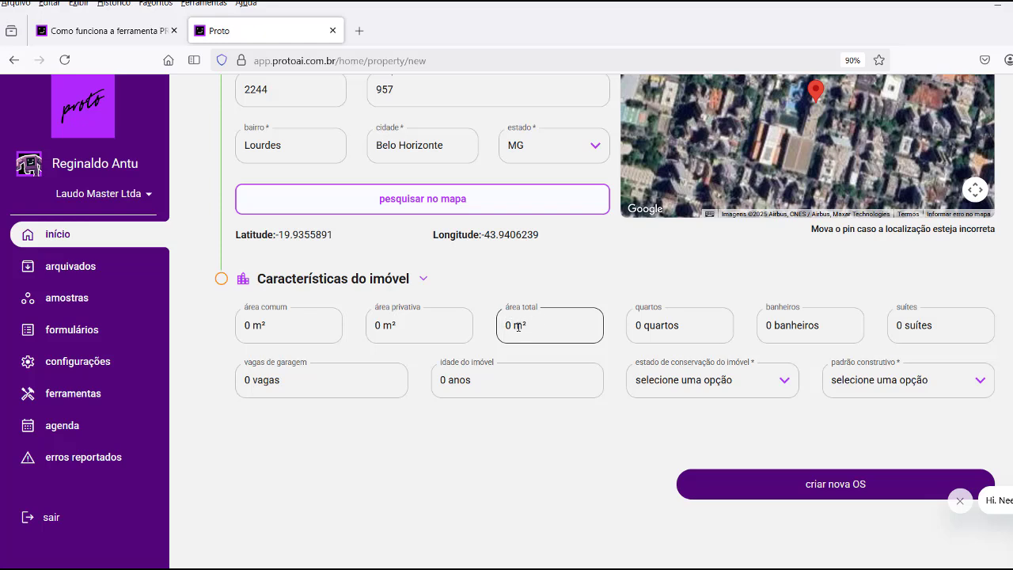
click(260, 324)
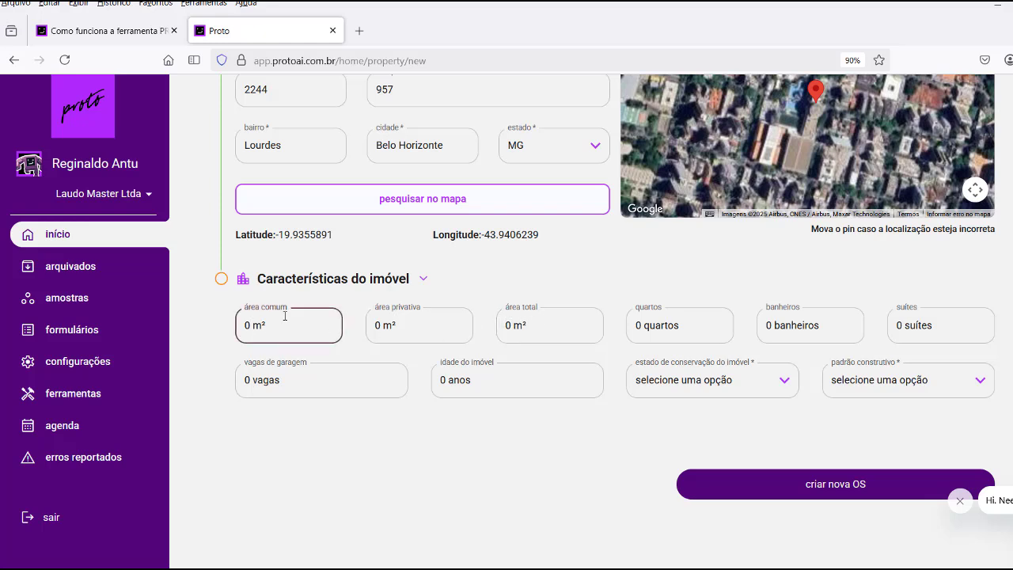
text(100)
click(379, 326)
text(2)
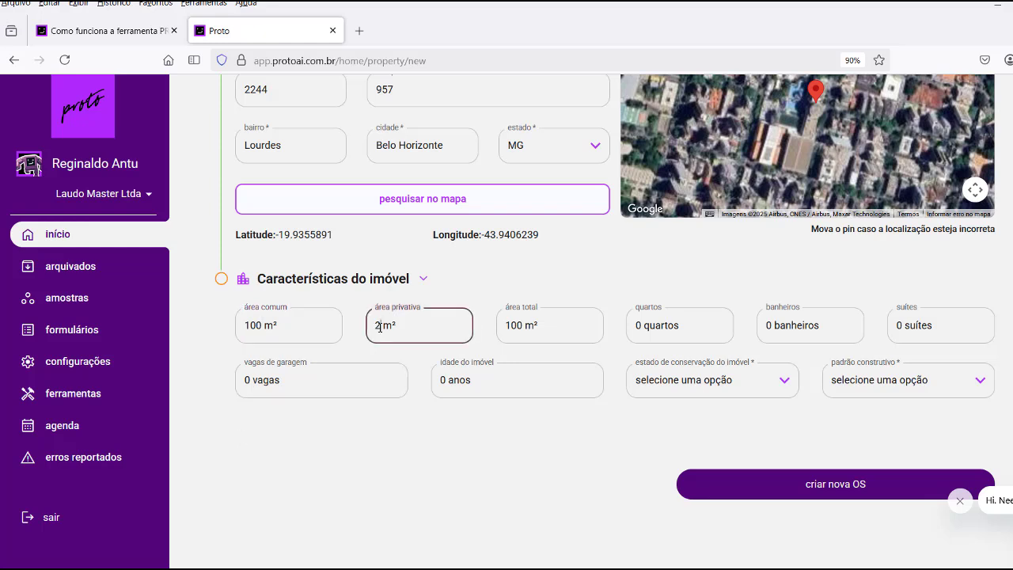
text(00)
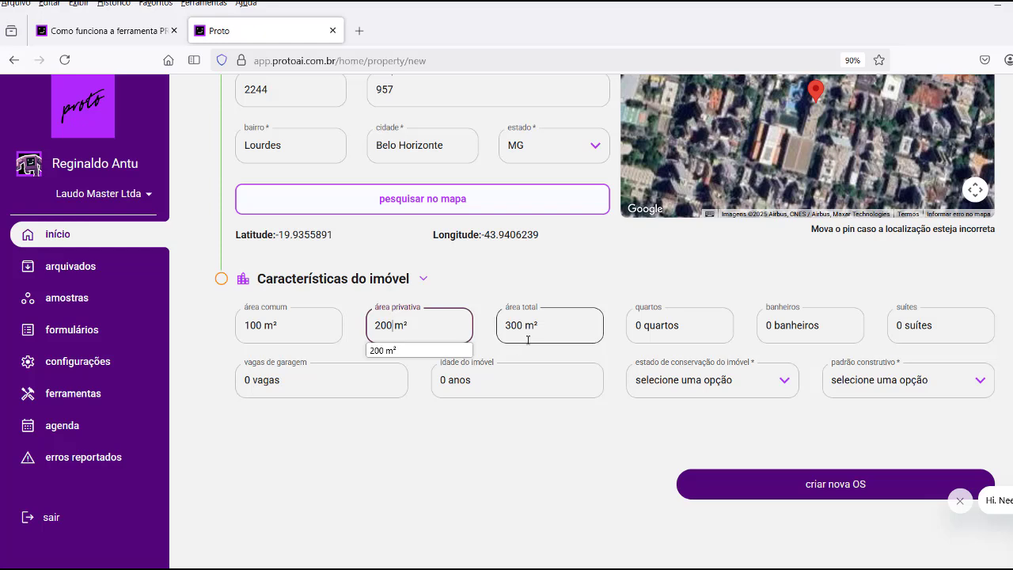
Set the property to 4 quartos, 4 banheiros and 2 suítes.
click(637, 327)
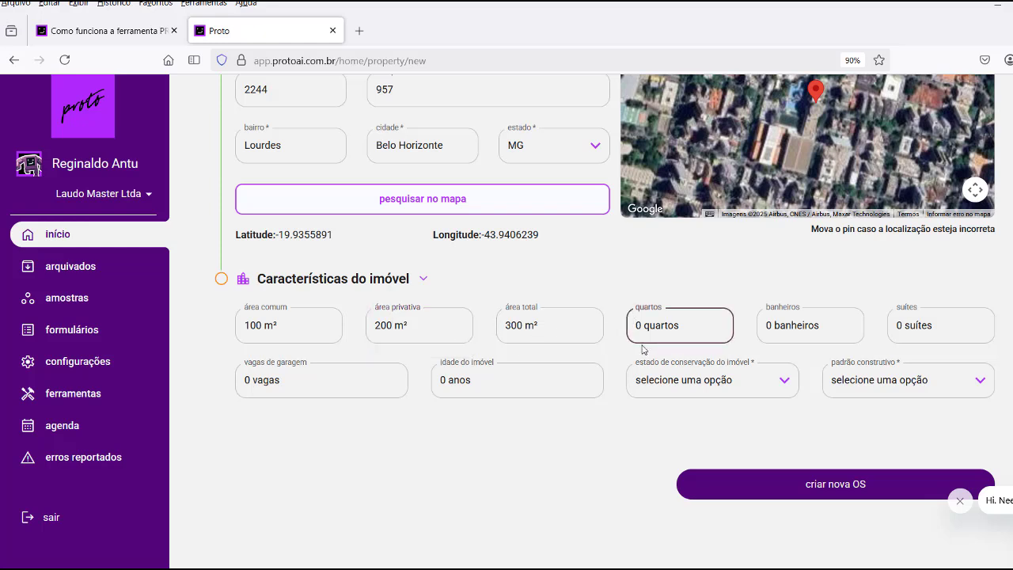
text(4)
key(Delete)
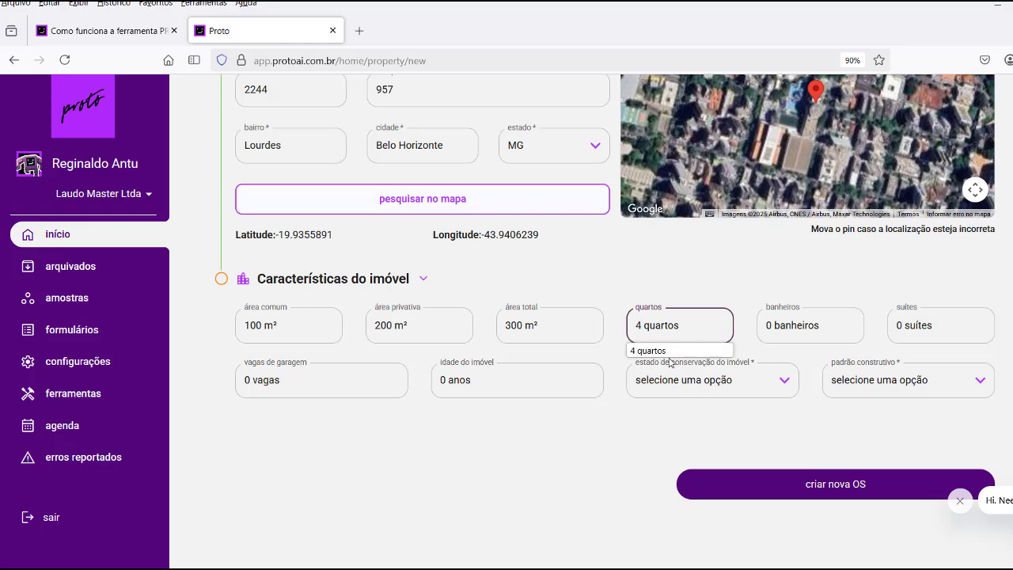
click(767, 328)
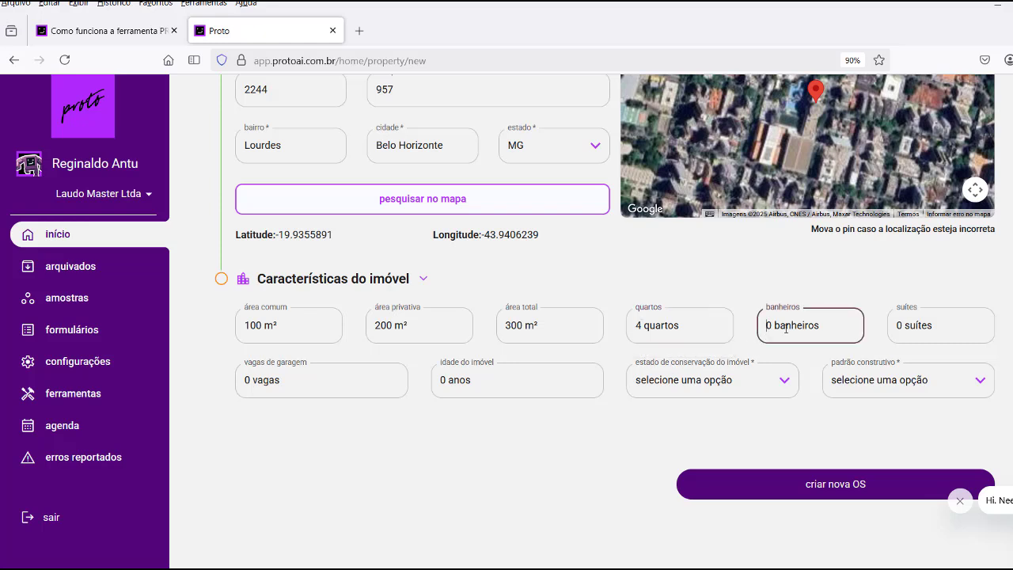
text(4)
key(Delete)
key(Tab)
text(2)
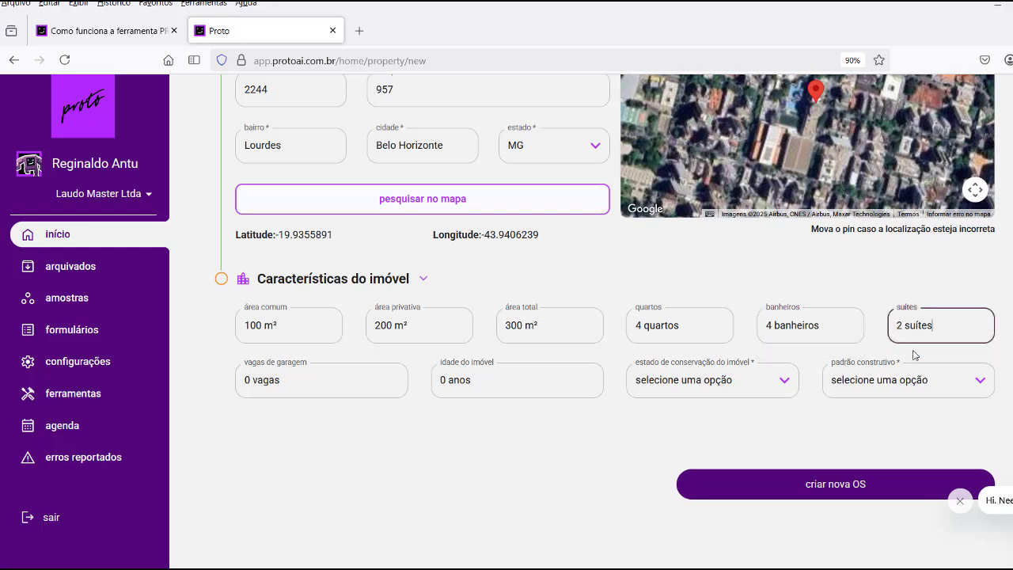
Set garage spaces to 3 vagas and property age to 20 anos.
double_click(248, 379)
text(3)
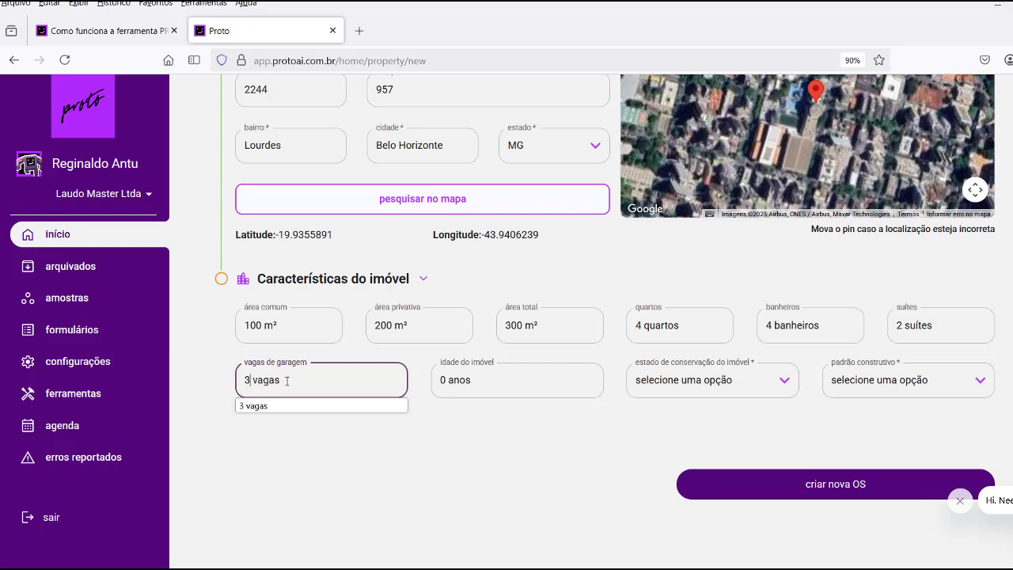
click(260, 408)
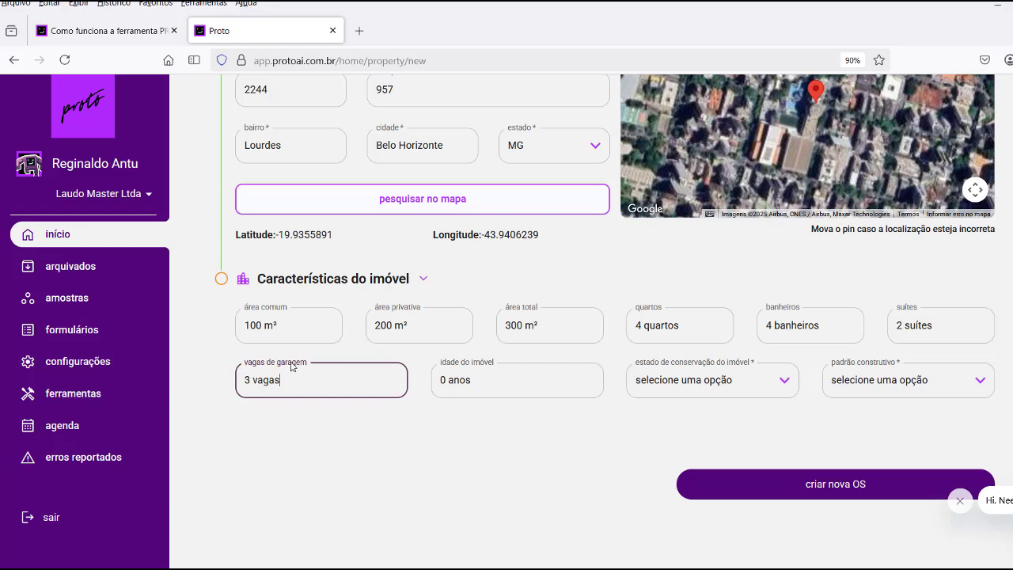
click(447, 384)
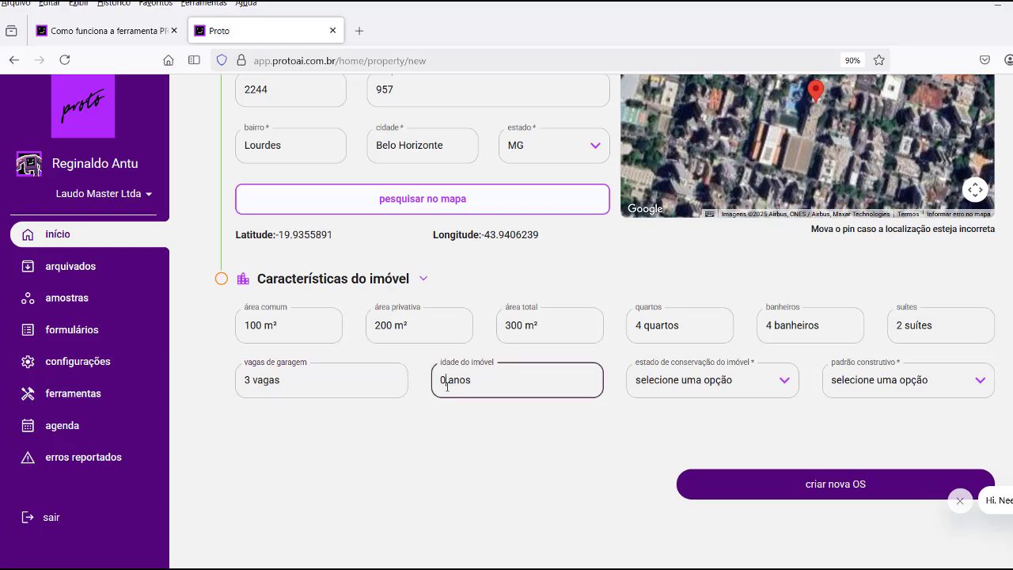
double_click(444, 380)
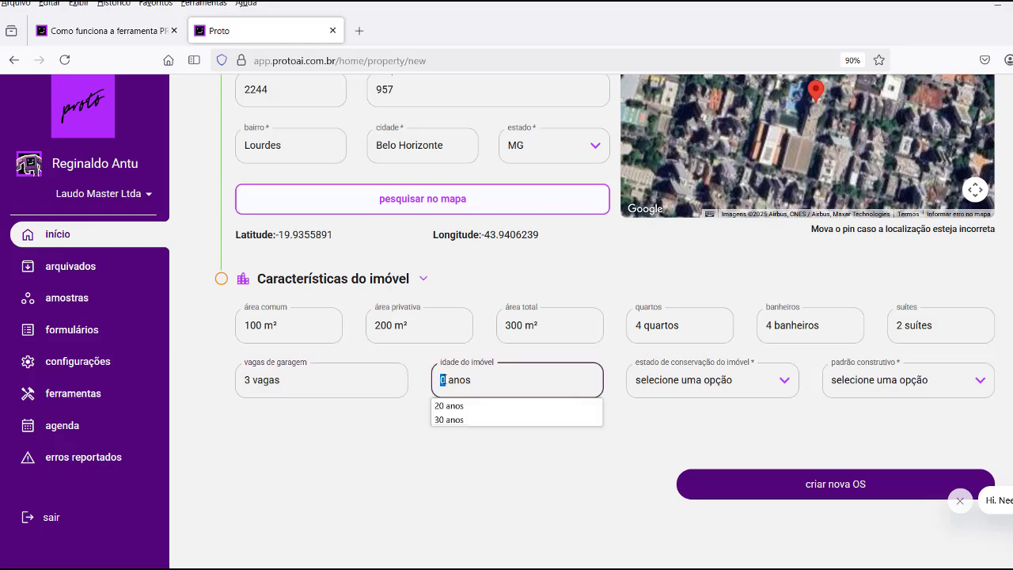
click(450, 406)
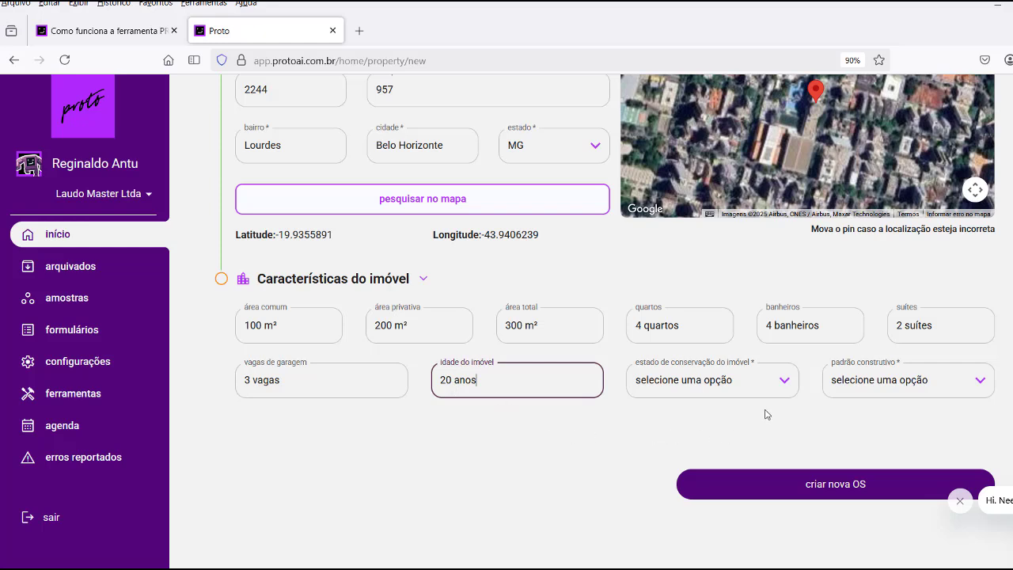
Set conservation state to entre novo e regular and padrão construtivo to alto.
click(785, 383)
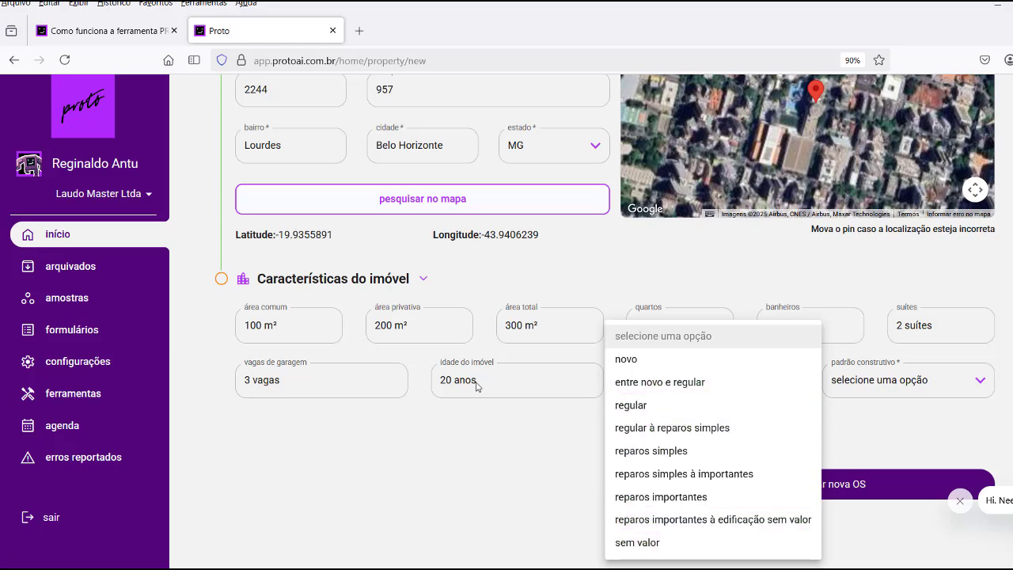
click(657, 384)
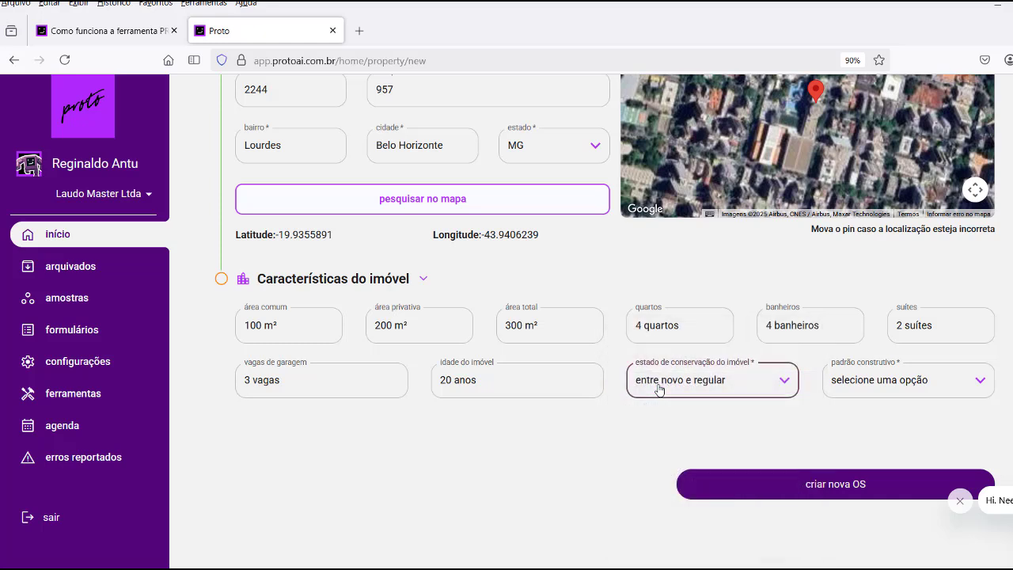
click(984, 382)
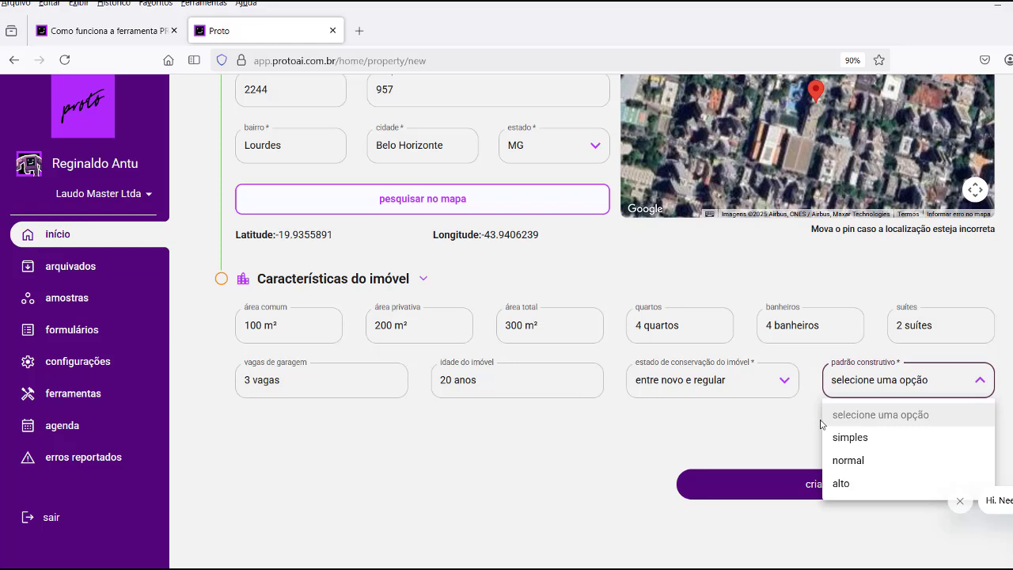
click(843, 483)
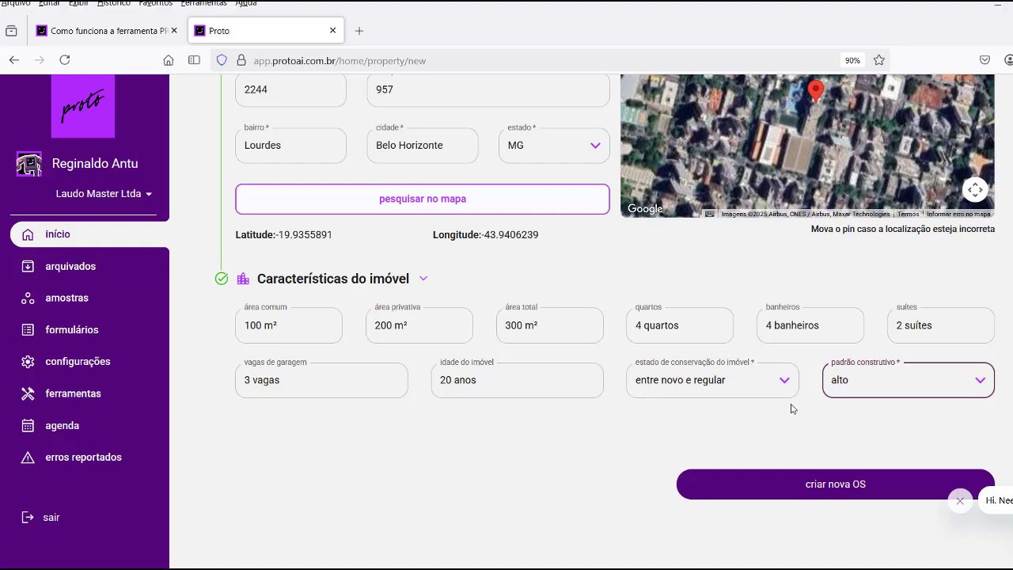
scroll(799, 392, up, 5)
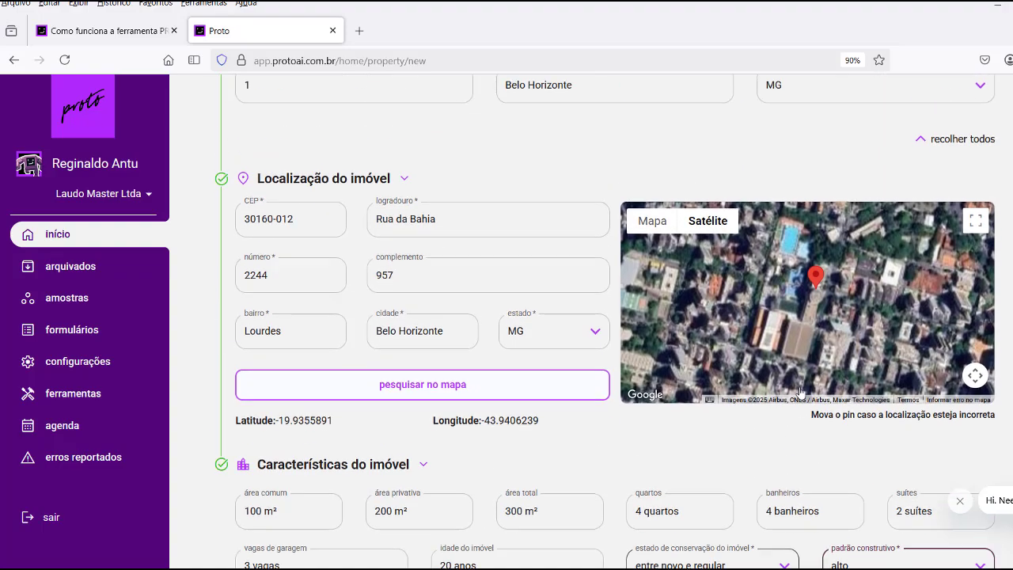
scroll(799, 388, down, 2)
scroll(800, 386, down, 3)
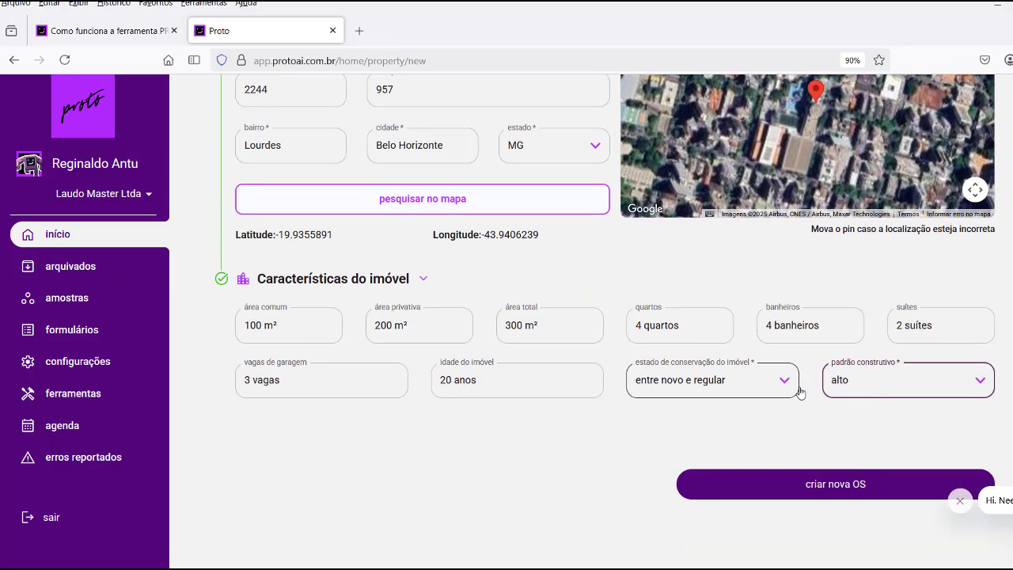
Create the new service order and scroll the board to confirm it sits alone under entrada.
click(836, 485)
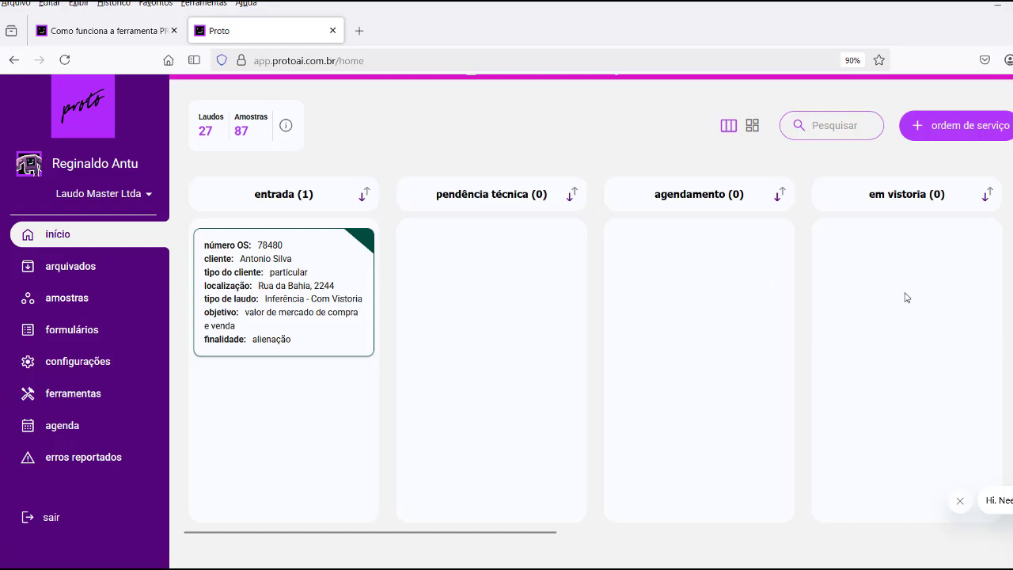
drag(407, 534, 812, 542)
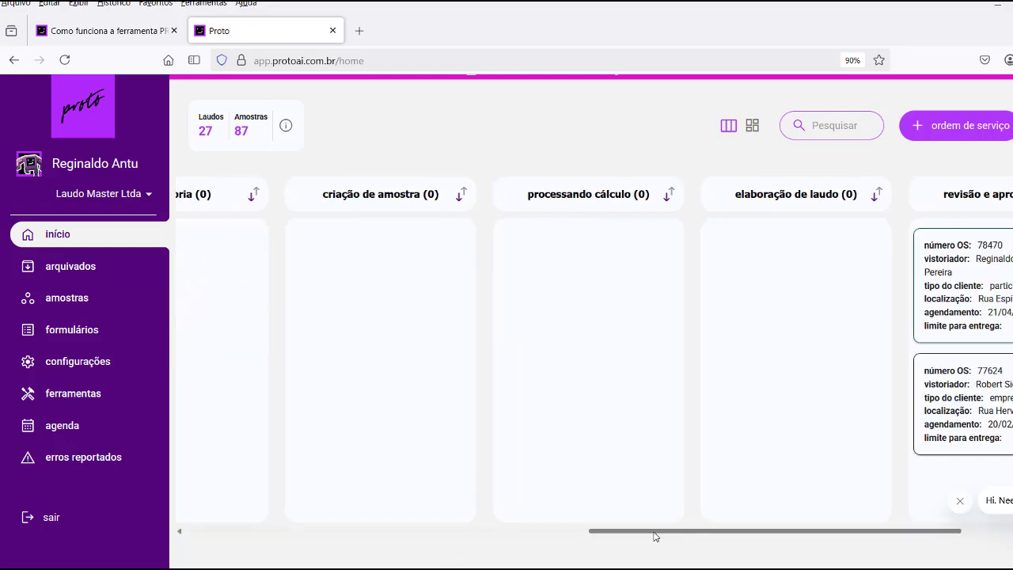
drag(660, 533, 809, 543)
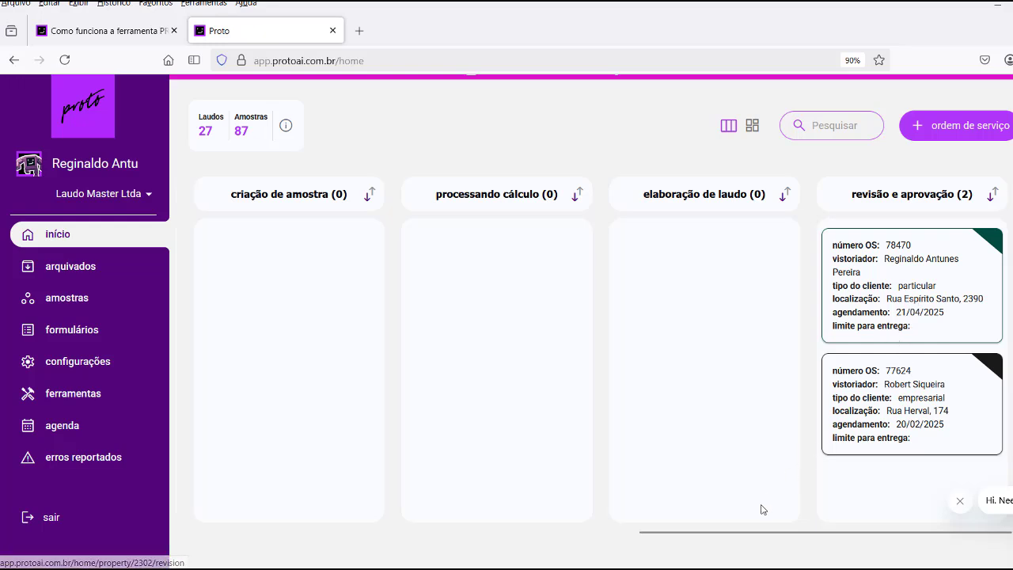
drag(739, 534, 201, 559)
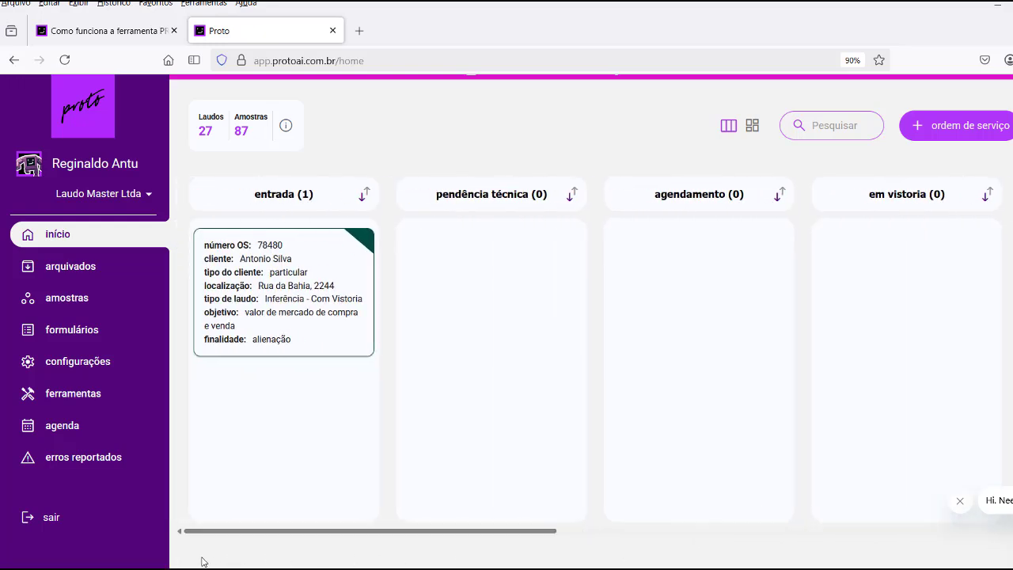
Open OS 78480 from the entrada column and review its EDIÇÃO DE DADOS page.
click(274, 308)
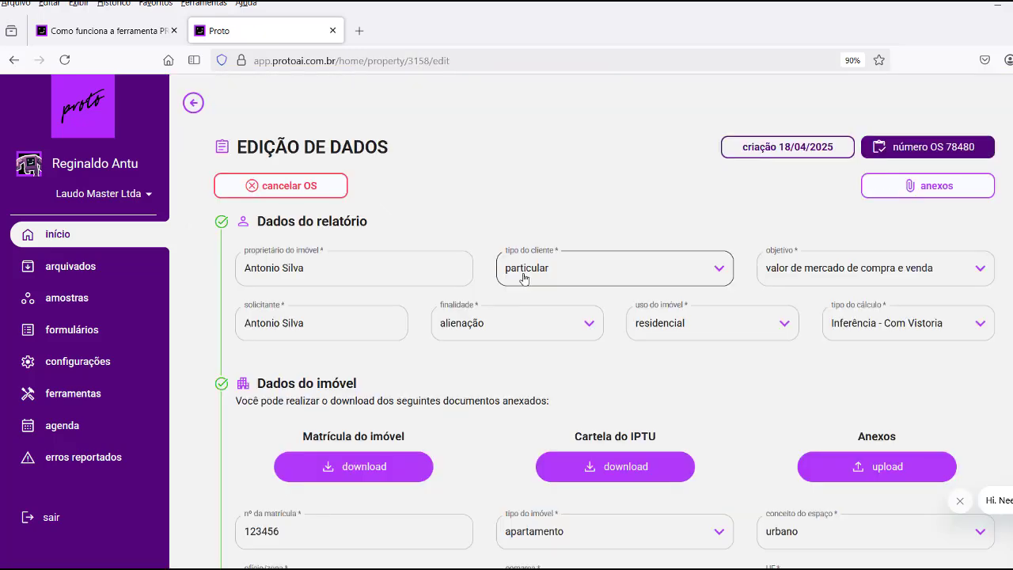
scroll(523, 278, down, 10)
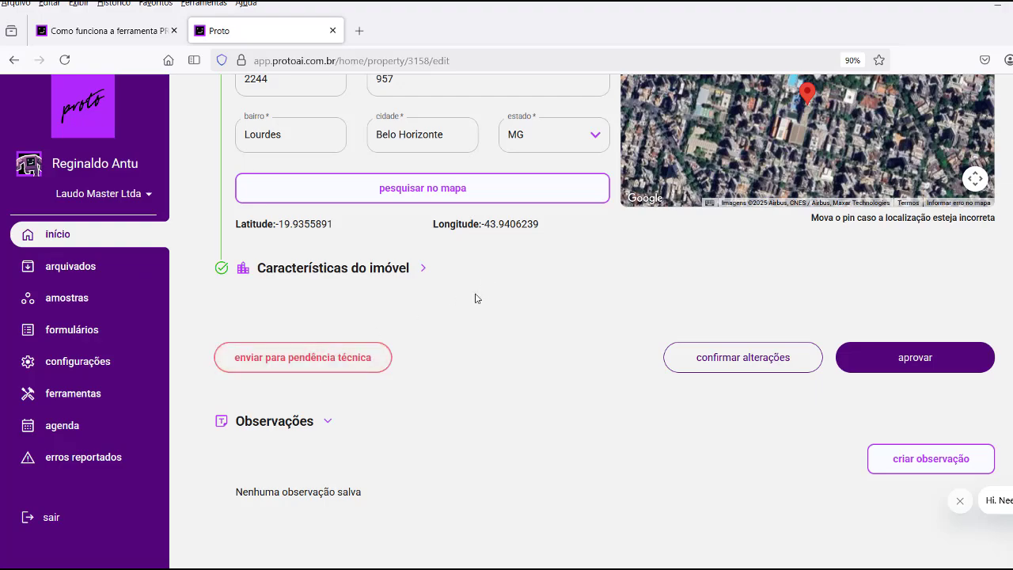
scroll(476, 294, up, 6)
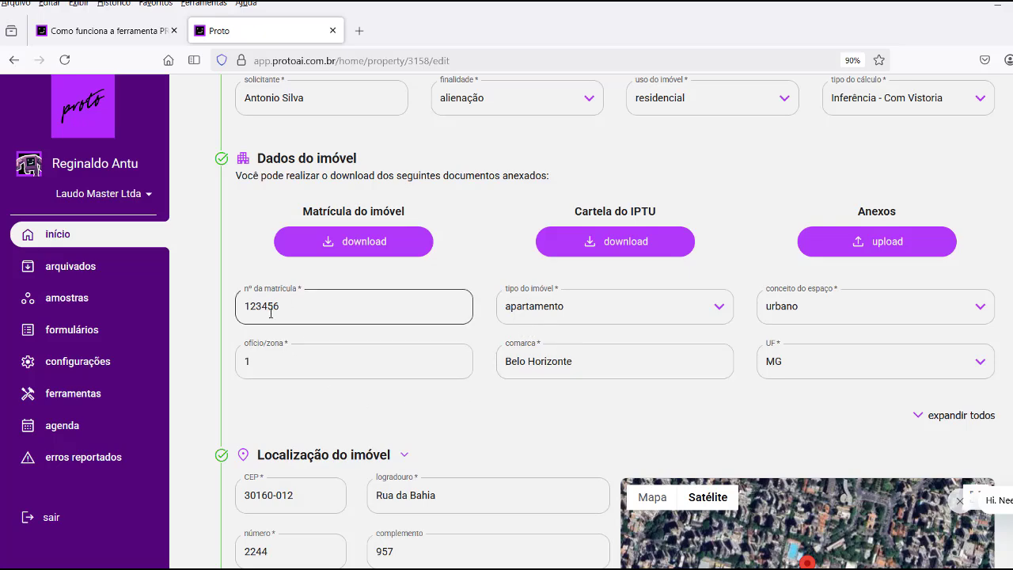
scroll(525, 274, up, 3)
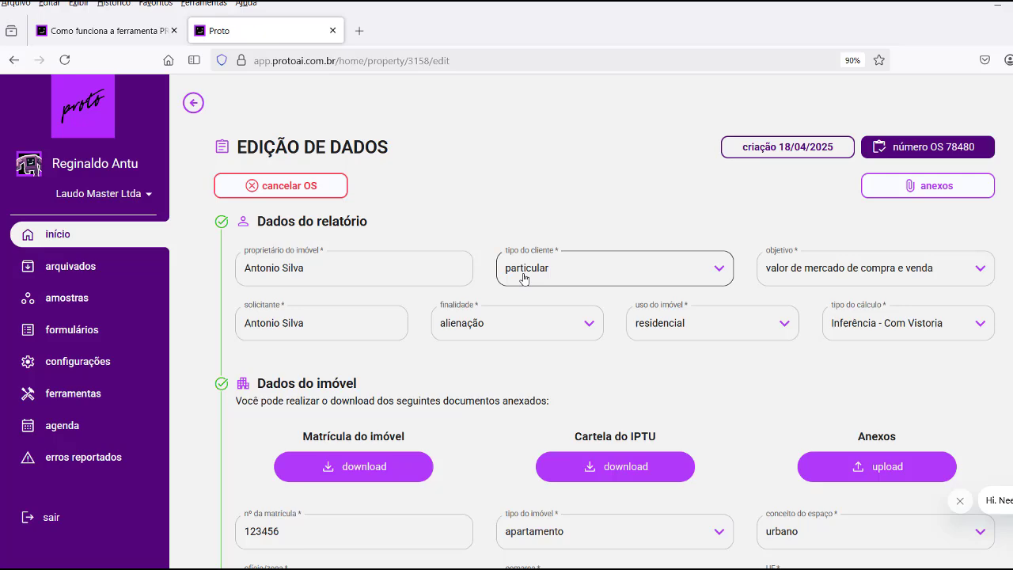
scroll(523, 278, down, 8)
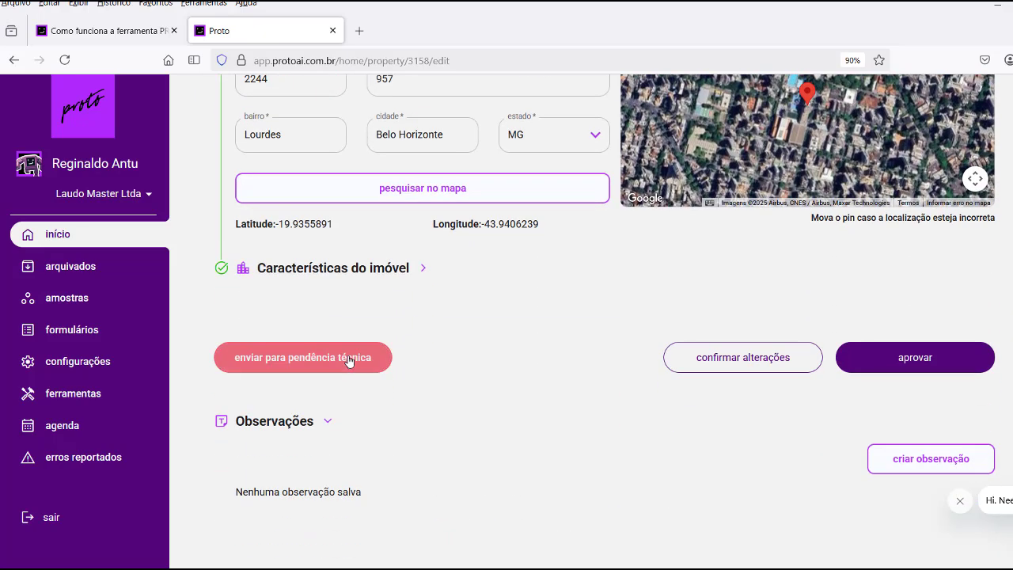
Approve OS 78480 and confirm moving it to Agendamento.
click(907, 355)
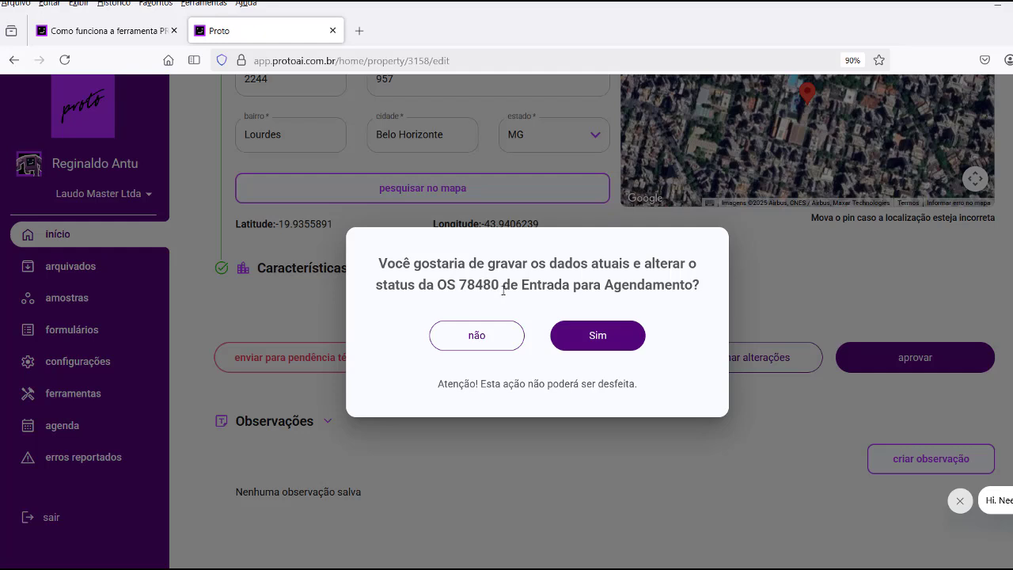
drag(519, 285, 689, 296)
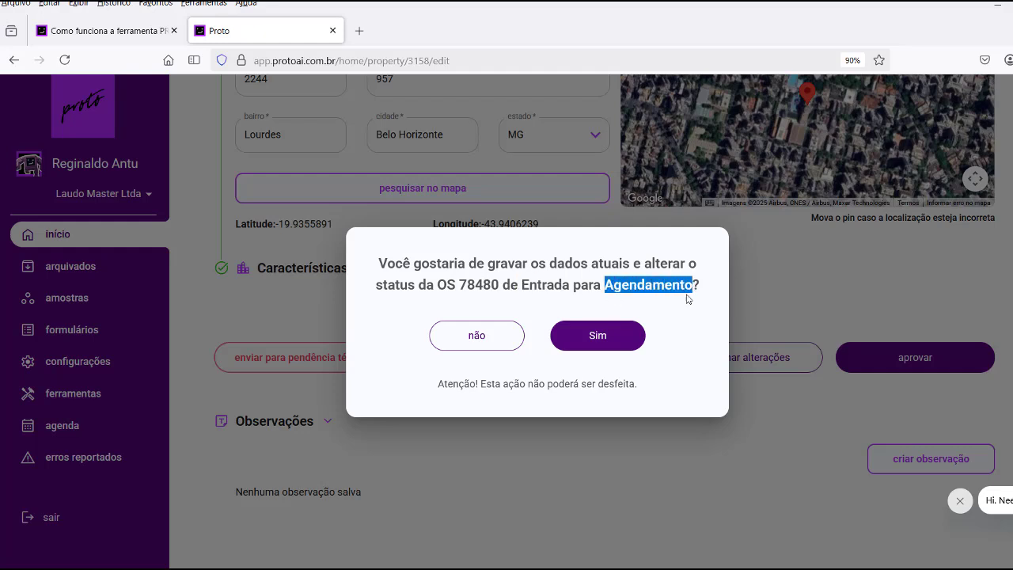
click(598, 339)
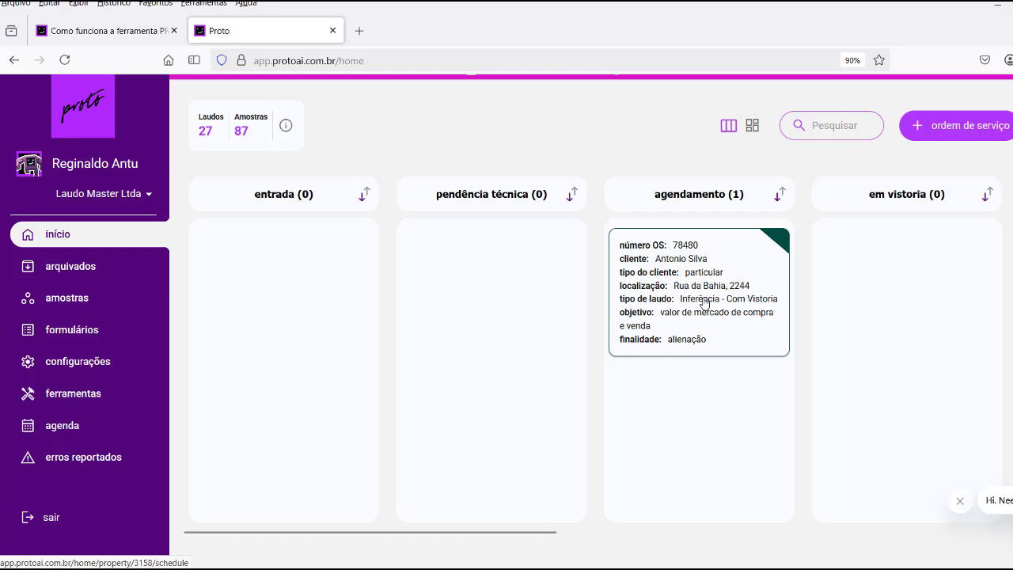
Open OS 78480 from the agendamento column and review its AGENDAMENTO page.
click(704, 301)
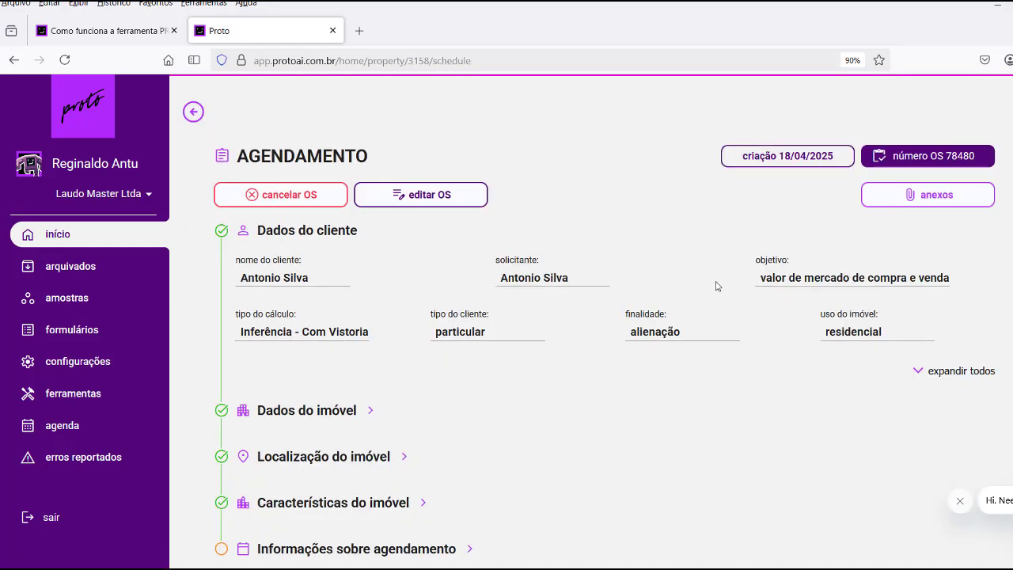
scroll(321, 261, down, 2)
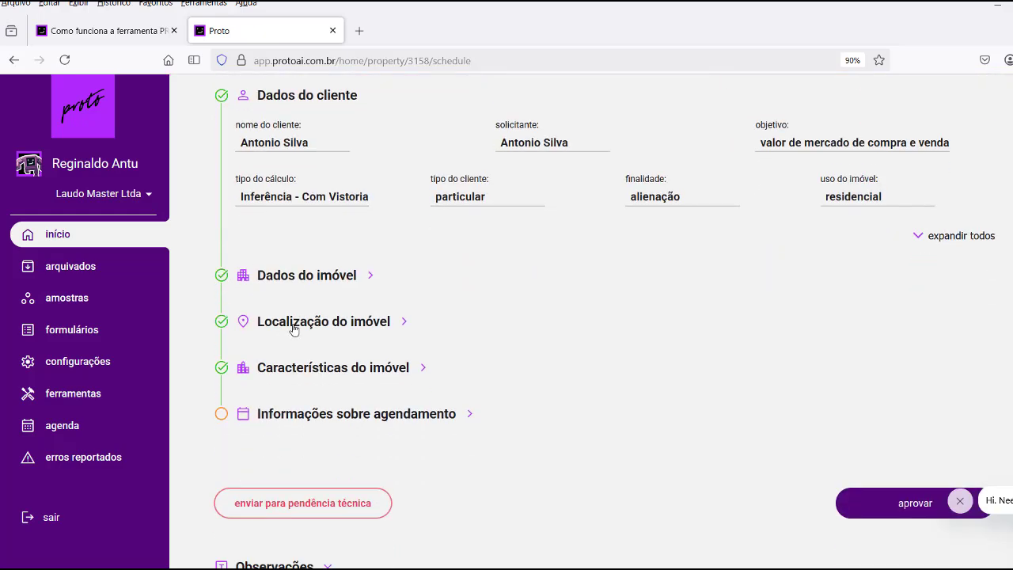
scroll(294, 329, down, 2)
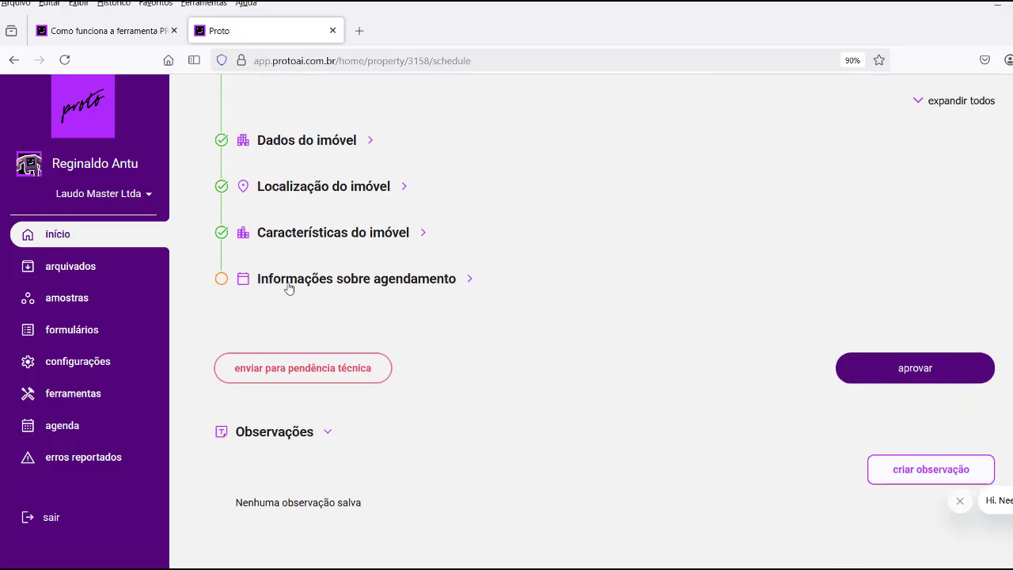
scroll(290, 302, up, 4)
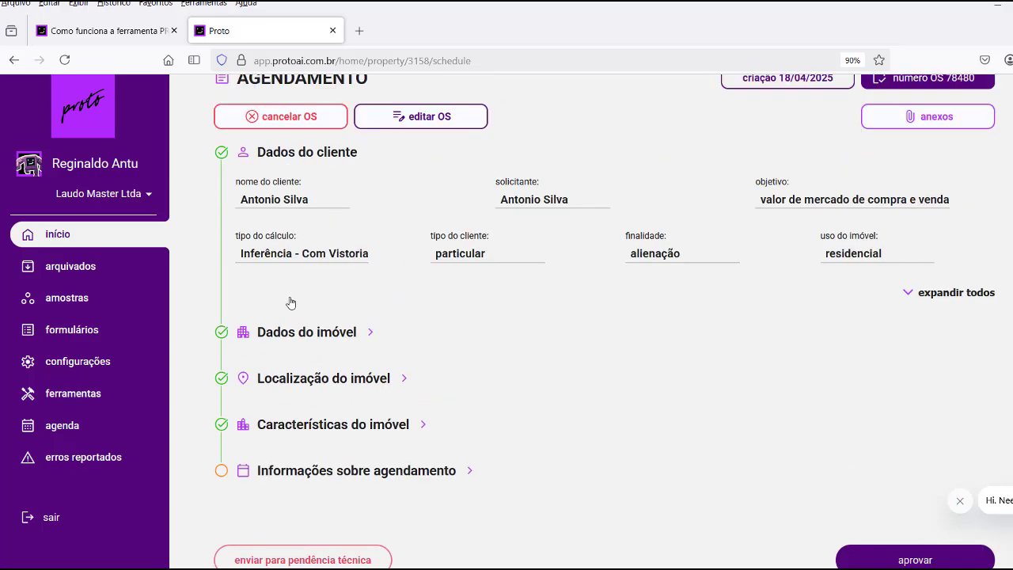
scroll(338, 310, down, 2)
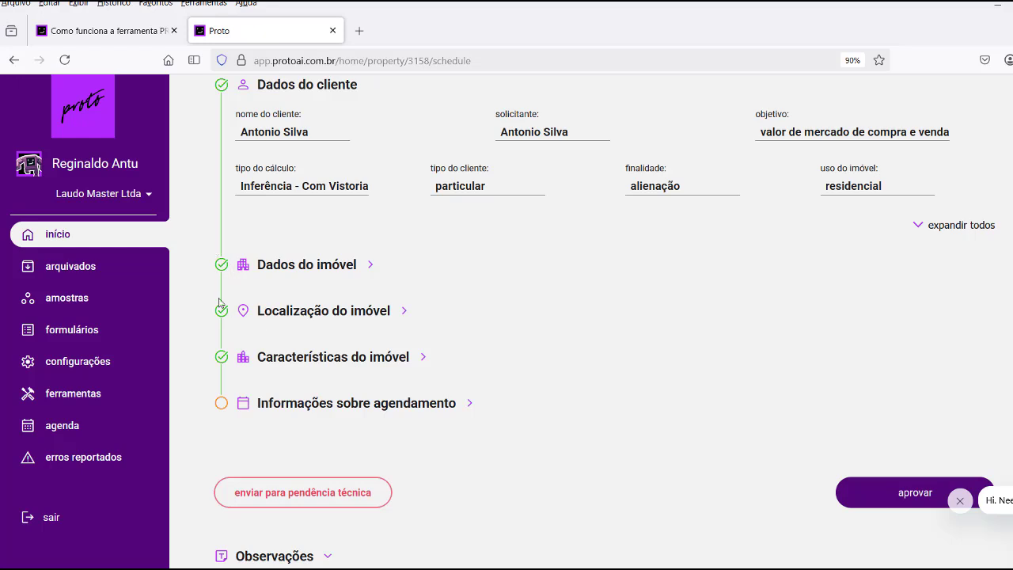
scroll(264, 317, down, 1)
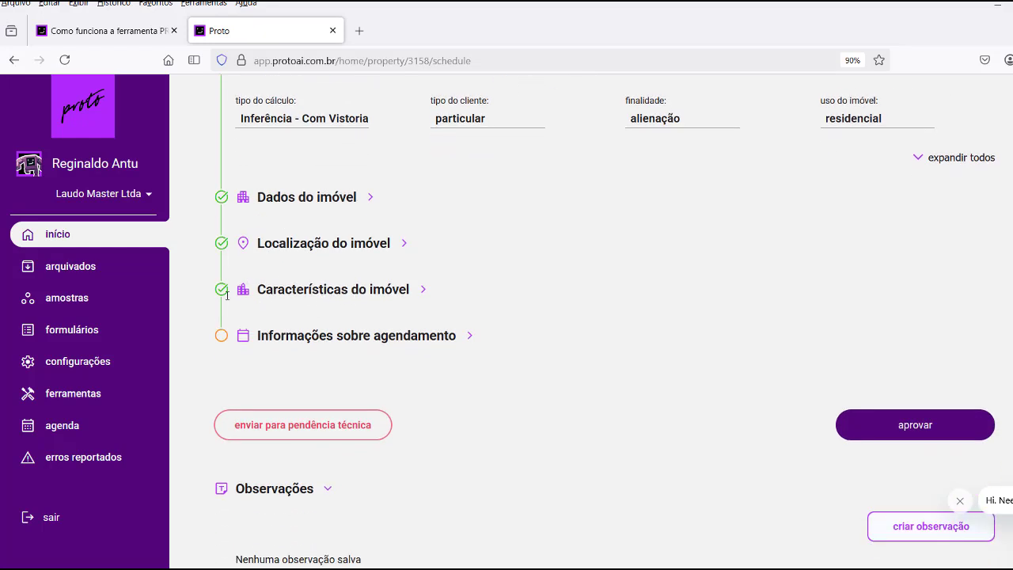
Expand the scheduling information and assign a vistoriador to the visit.
click(291, 342)
scroll(522, 286, down, 2)
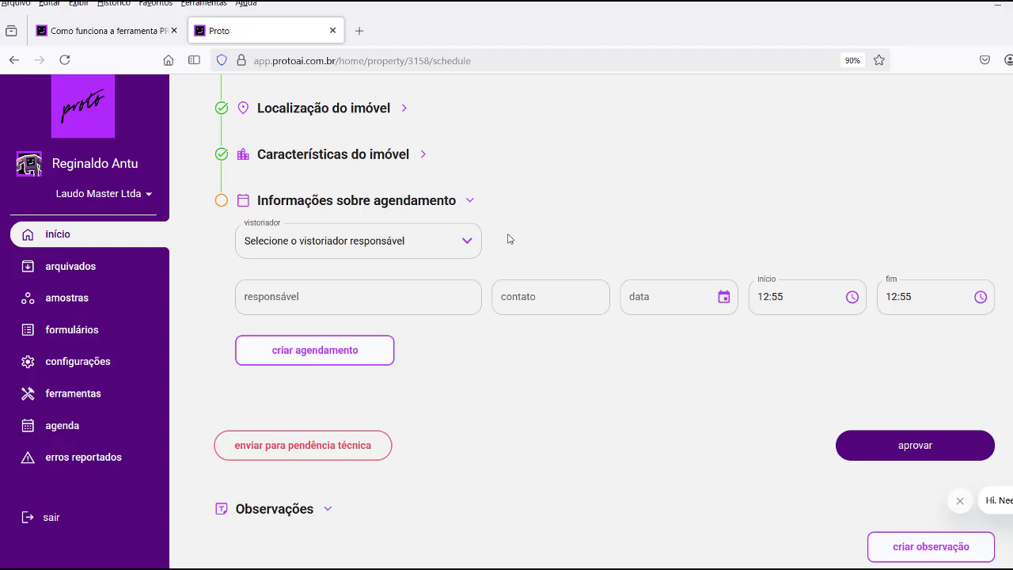
click(469, 246)
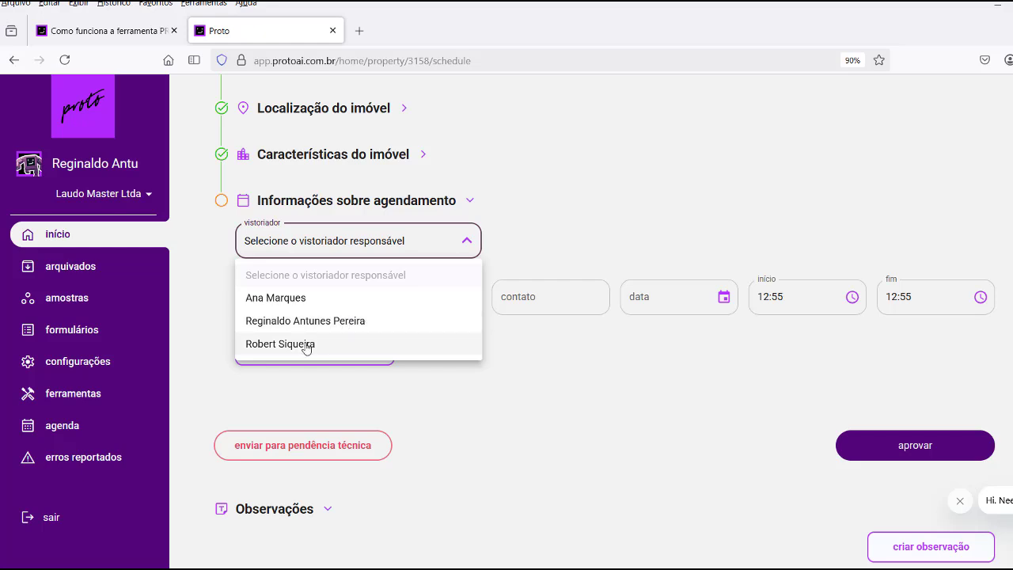
click(288, 345)
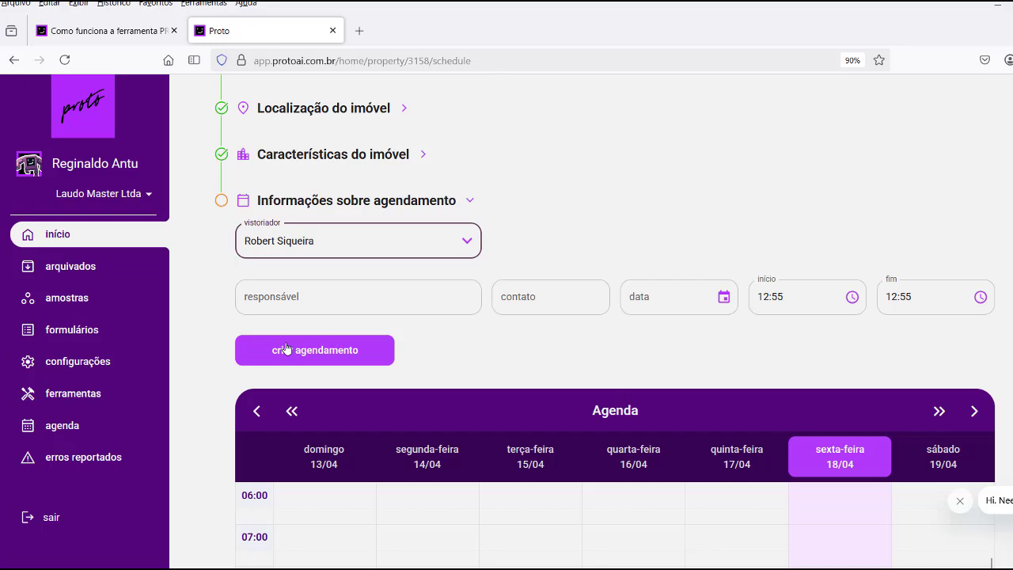
Enter the responsible person's name and contact phone number.
click(294, 296)
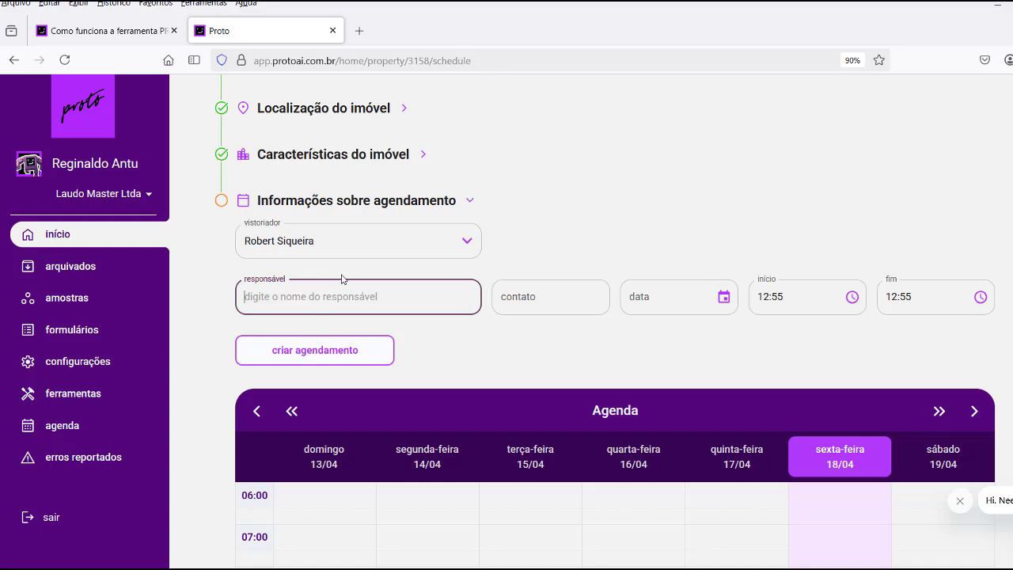
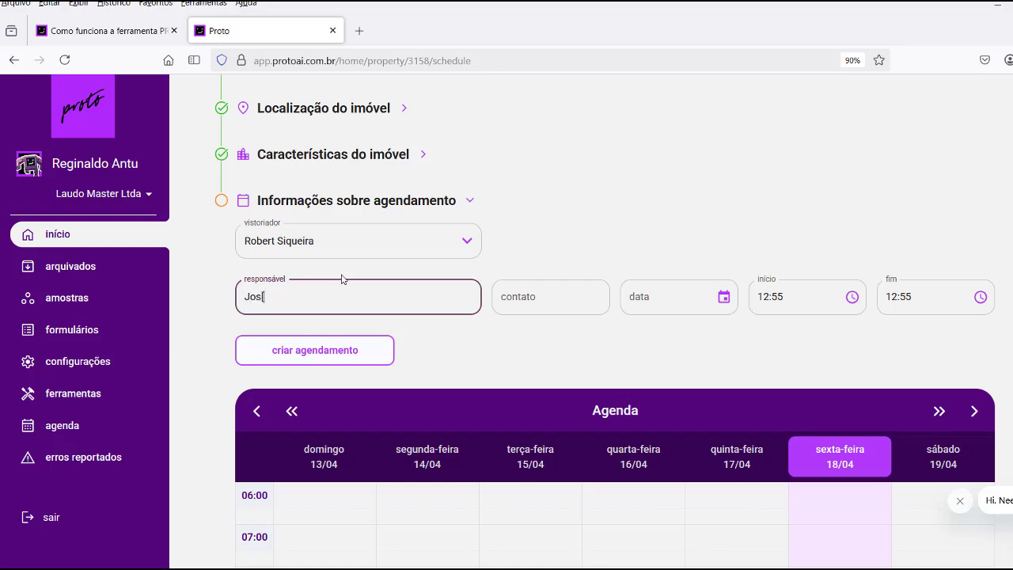
click(535, 298)
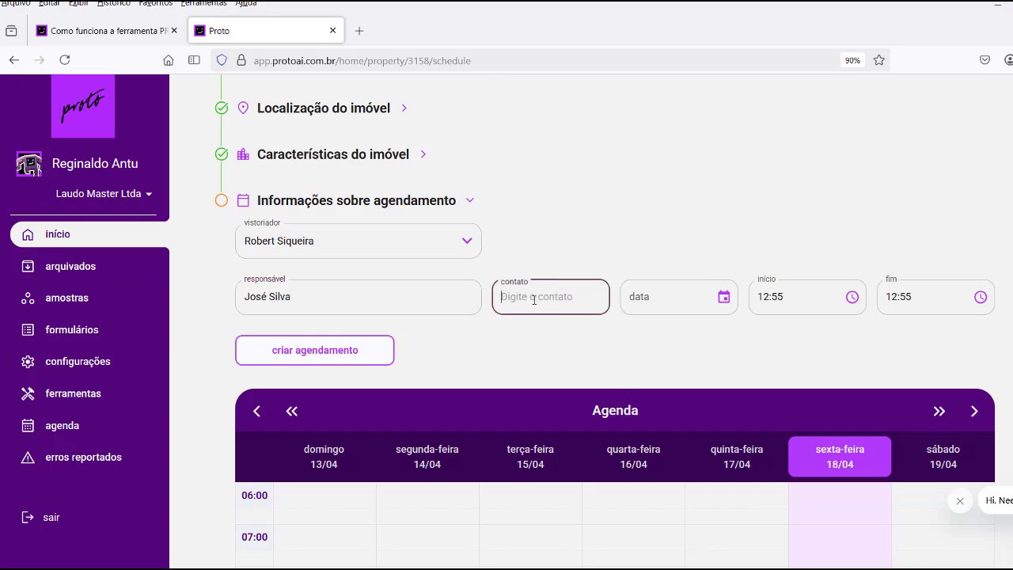
text(31)
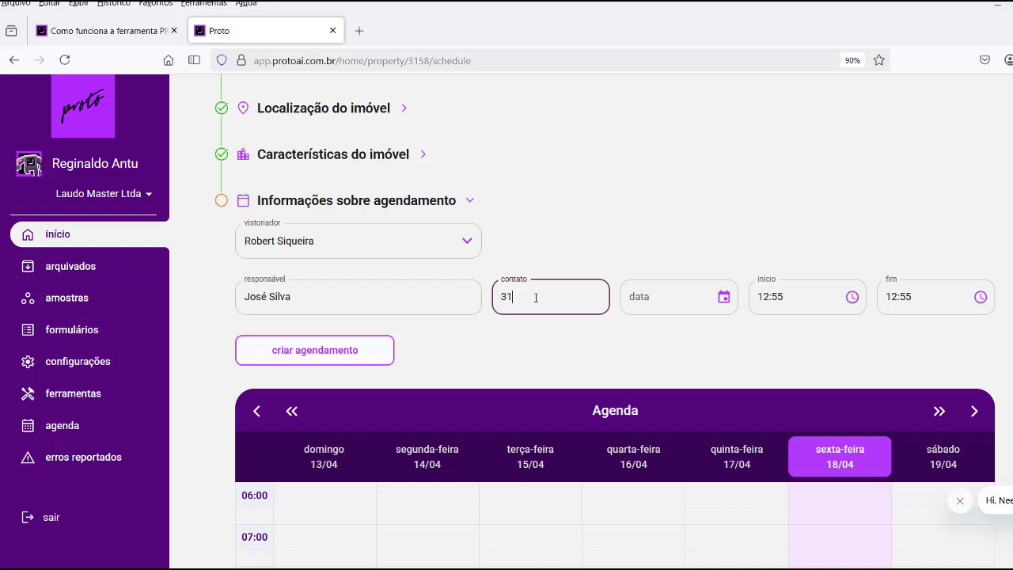
text() 99999-9999)
scroll(681, 337, down, 1)
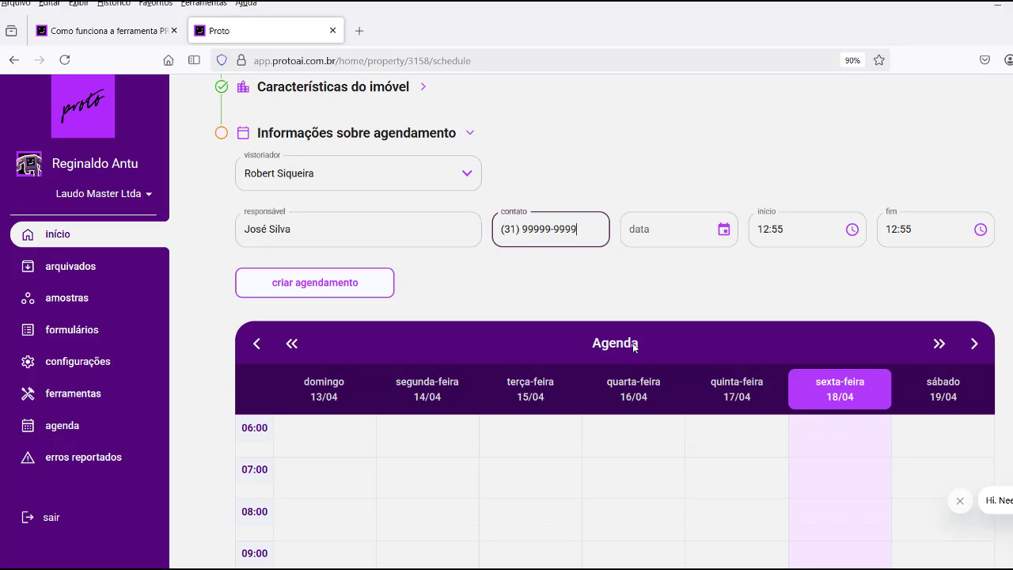
scroll(563, 233, down, 3)
scroll(780, 308, down, 2)
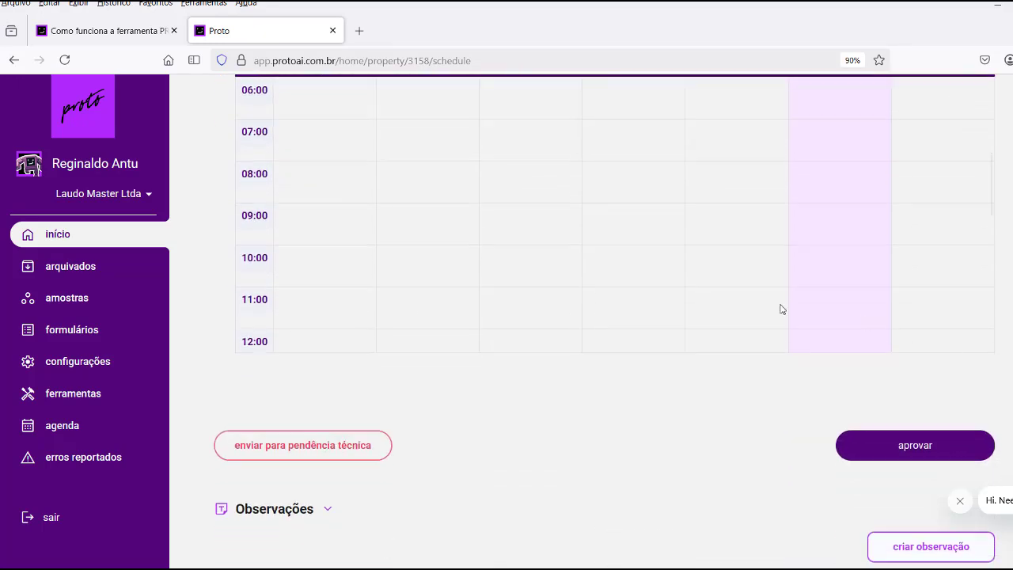
scroll(567, 222, up, 2)
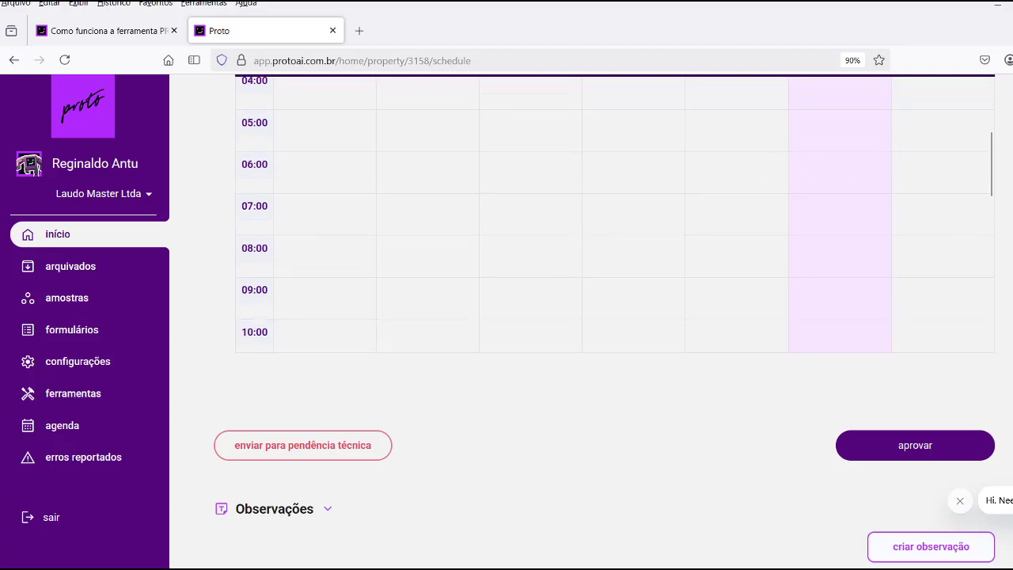
scroll(978, 232, up, 1)
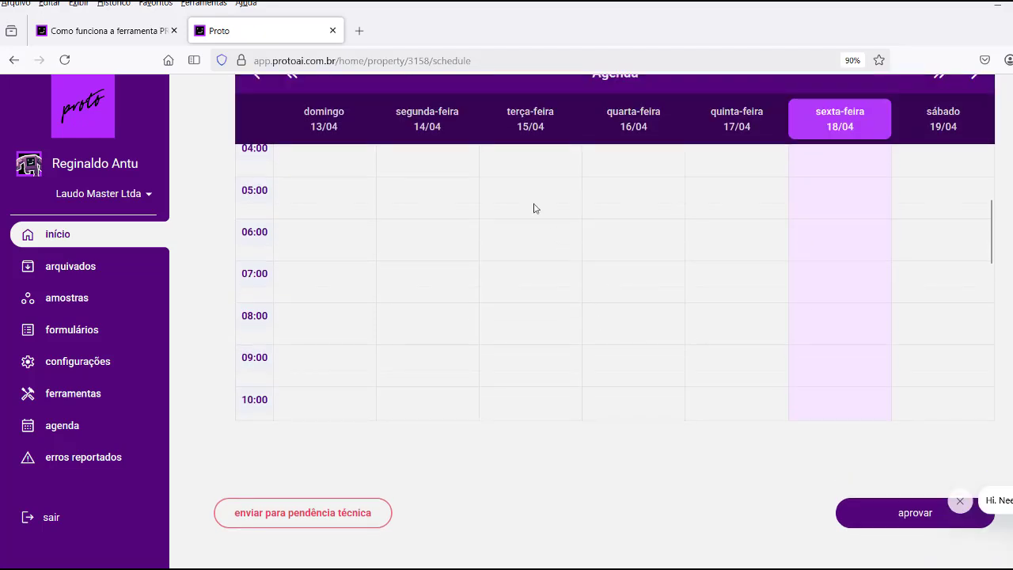
scroll(398, 293, up, 1)
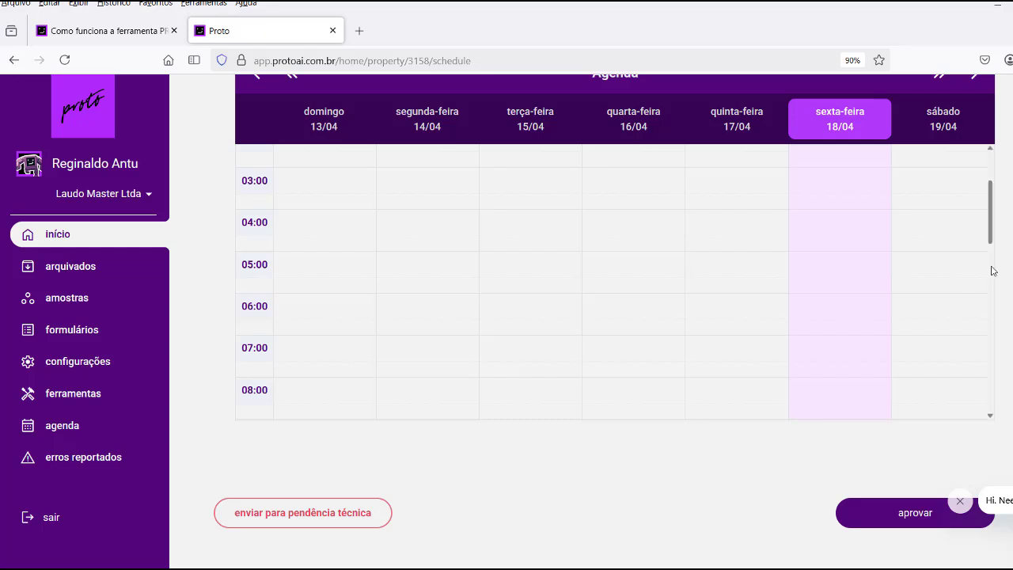
scroll(738, 238, up, 4)
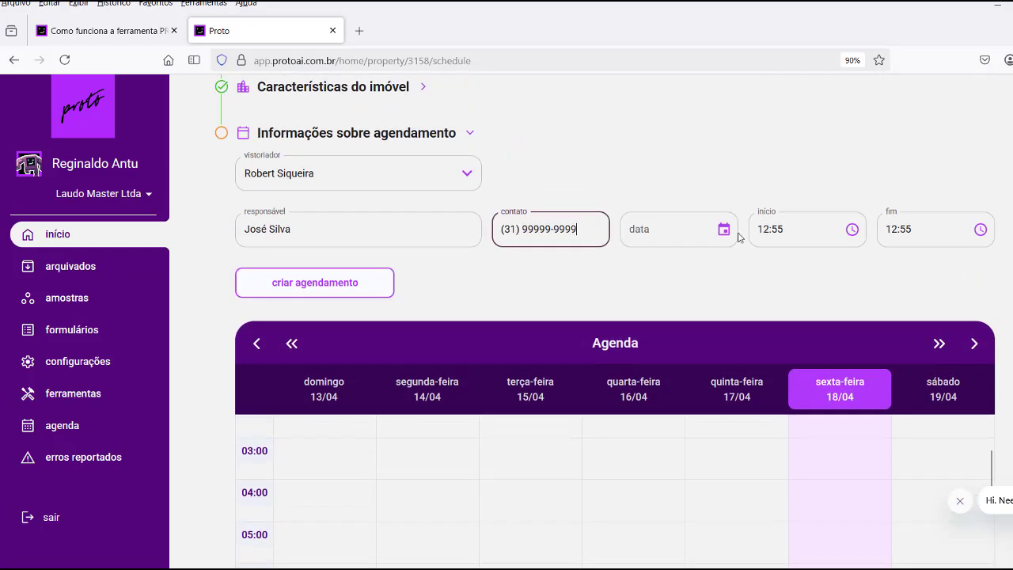
Schedule the visit for 23 April 2025 starting at 15:30 and create the appointment.
click(723, 230)
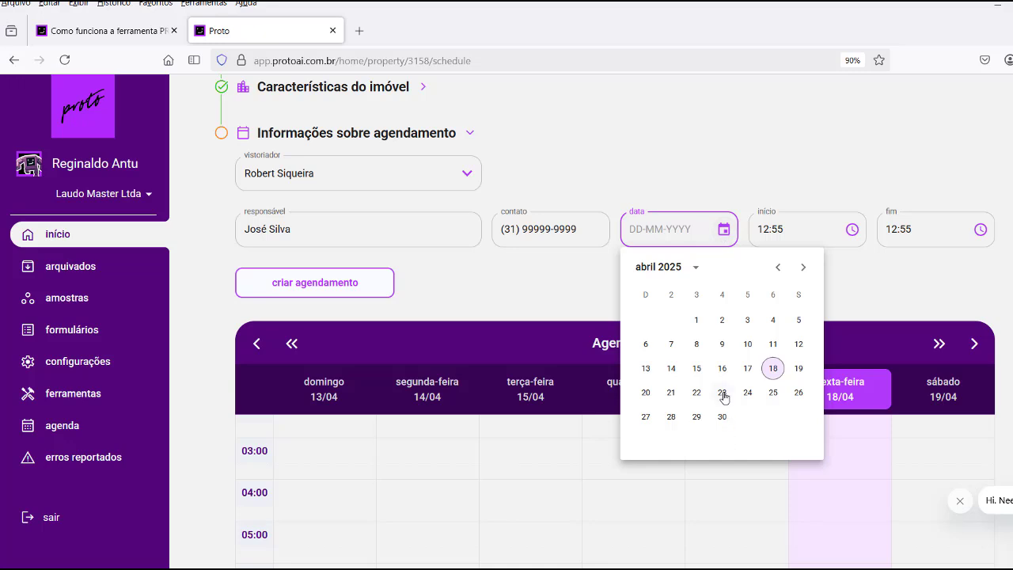
click(723, 394)
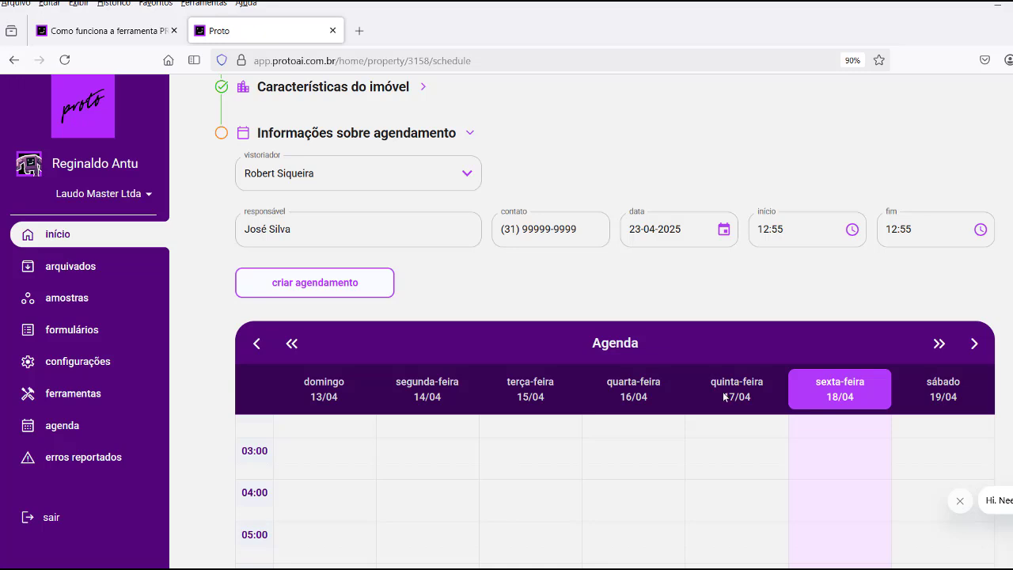
click(782, 229)
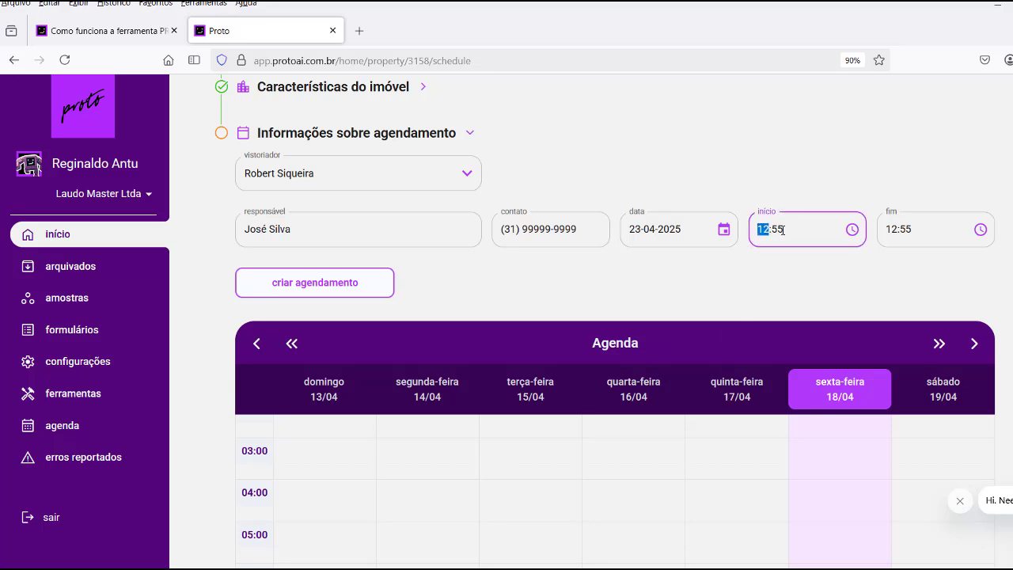
click(851, 229)
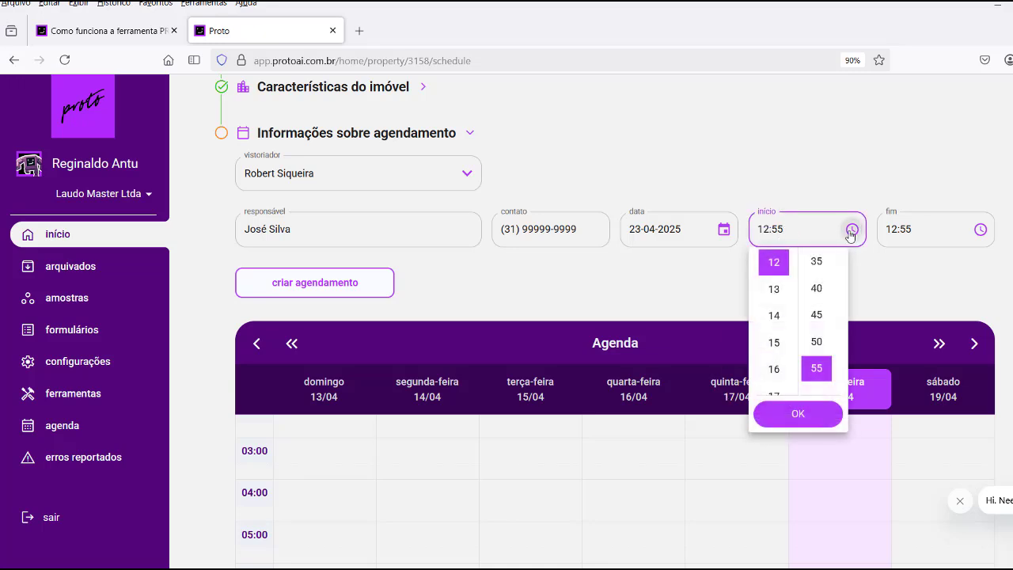
click(775, 342)
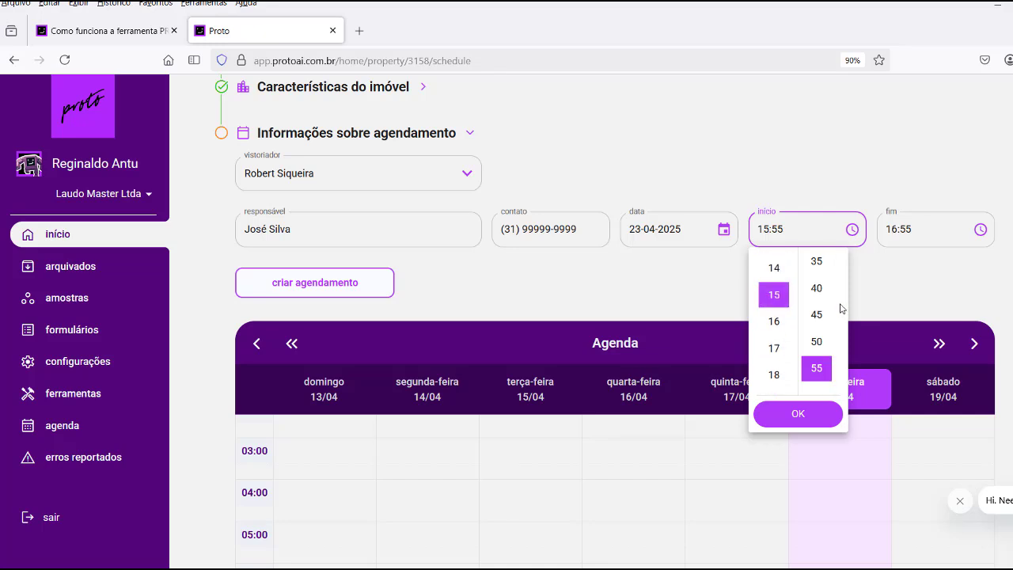
scroll(816, 339, down, 2)
scroll(818, 273, up, 3)
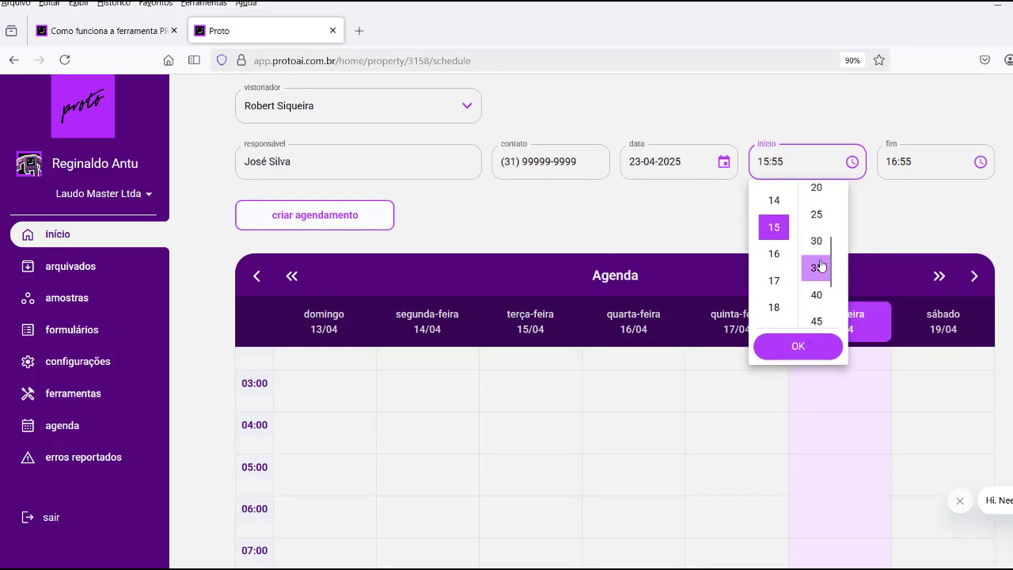
click(815, 240)
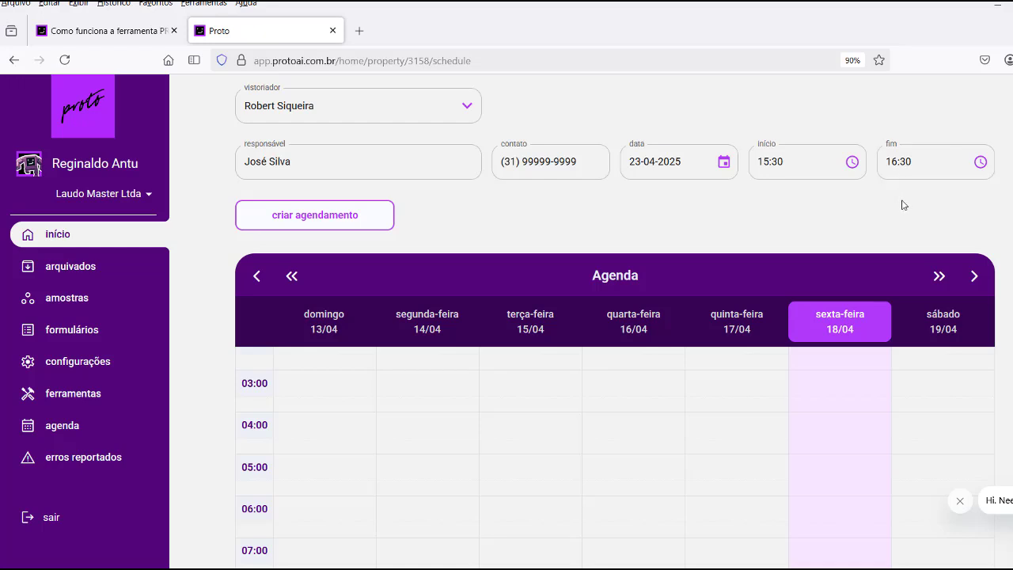
click(330, 226)
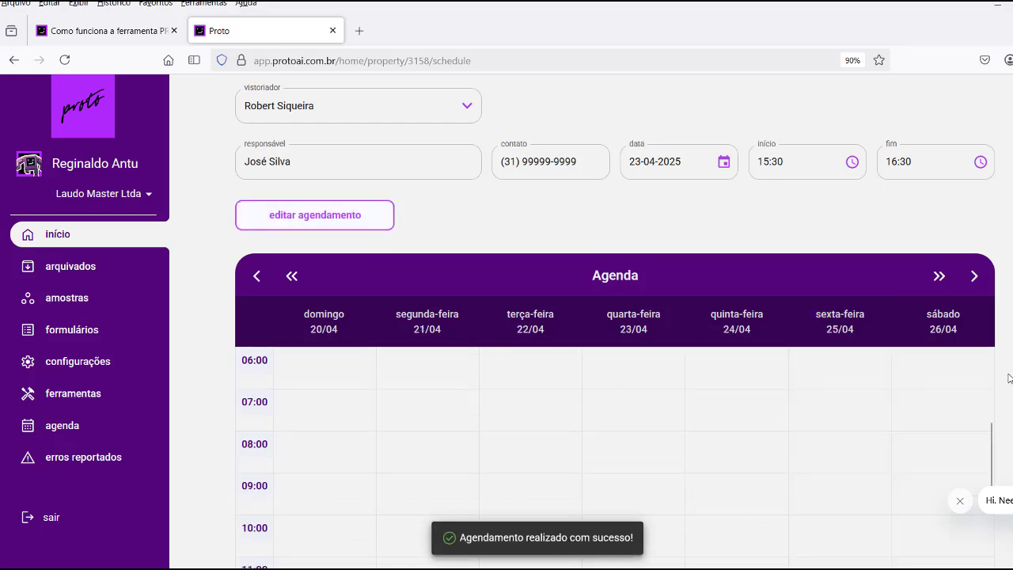
scroll(615, 356, down, 3)
scroll(772, 298, down, 5)
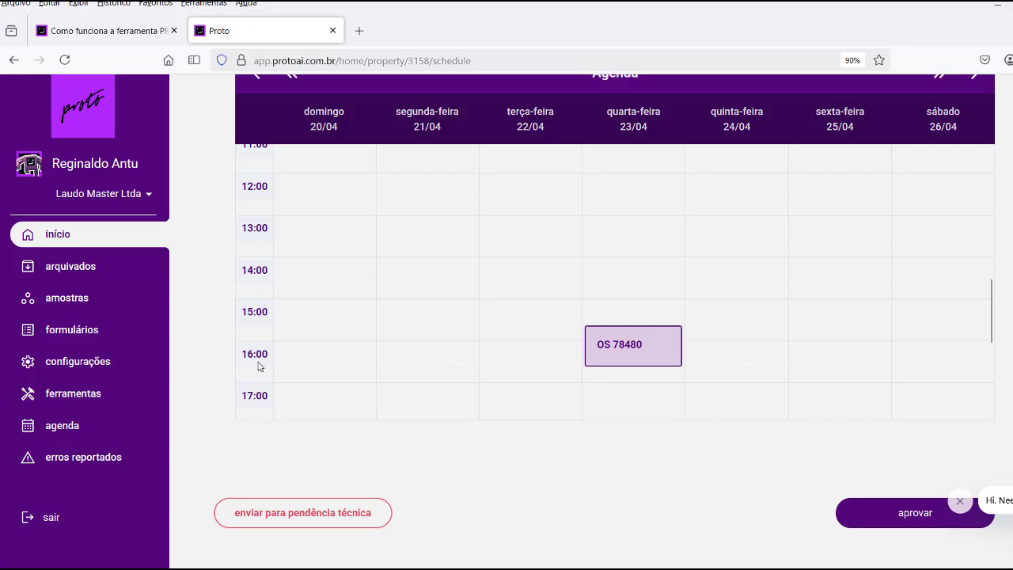
scroll(614, 316, down, 1)
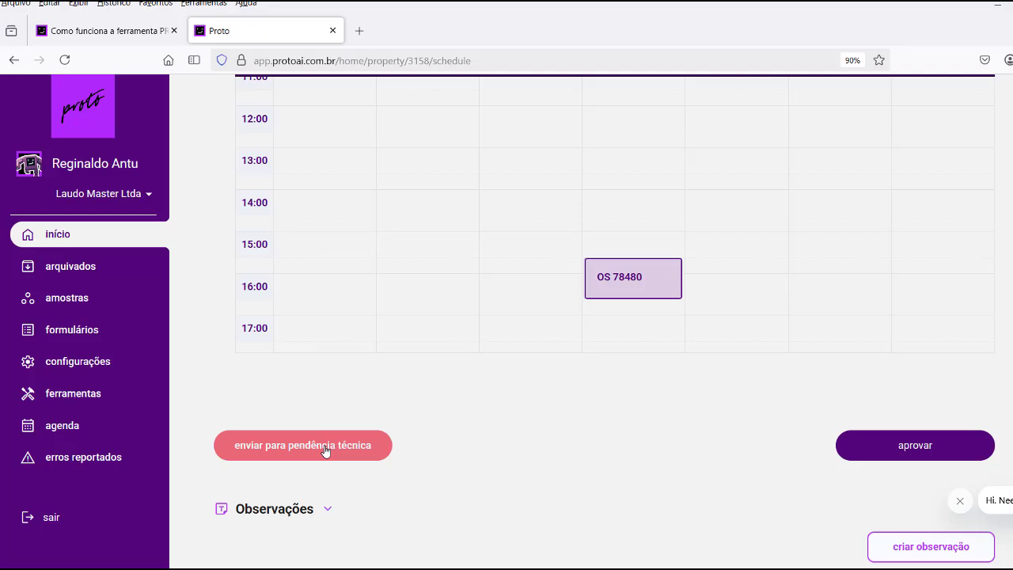
Approve OS 78480's scheduling stage, confirm the move to em vistoria, and scroll the board right.
click(906, 448)
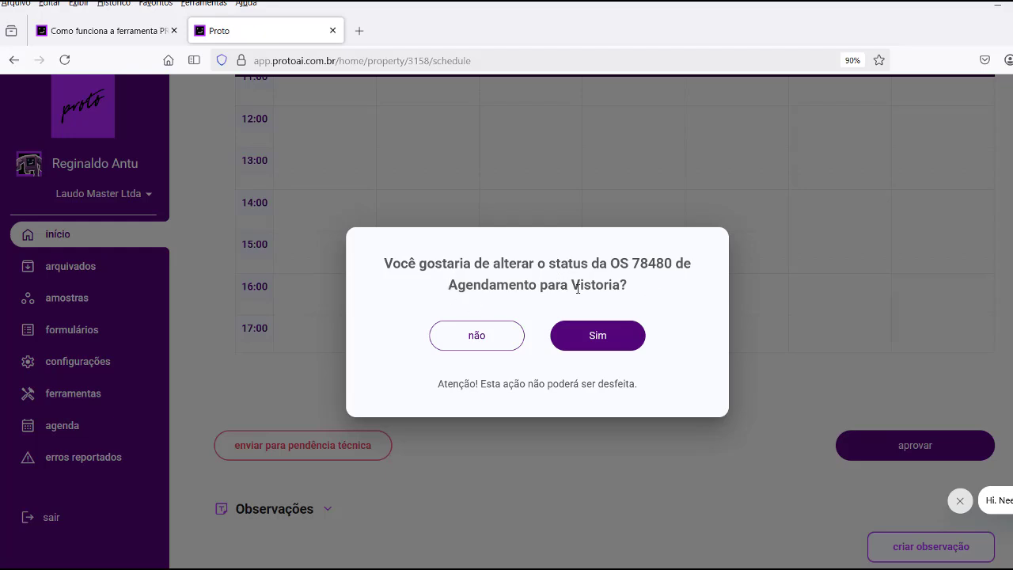
click(598, 337)
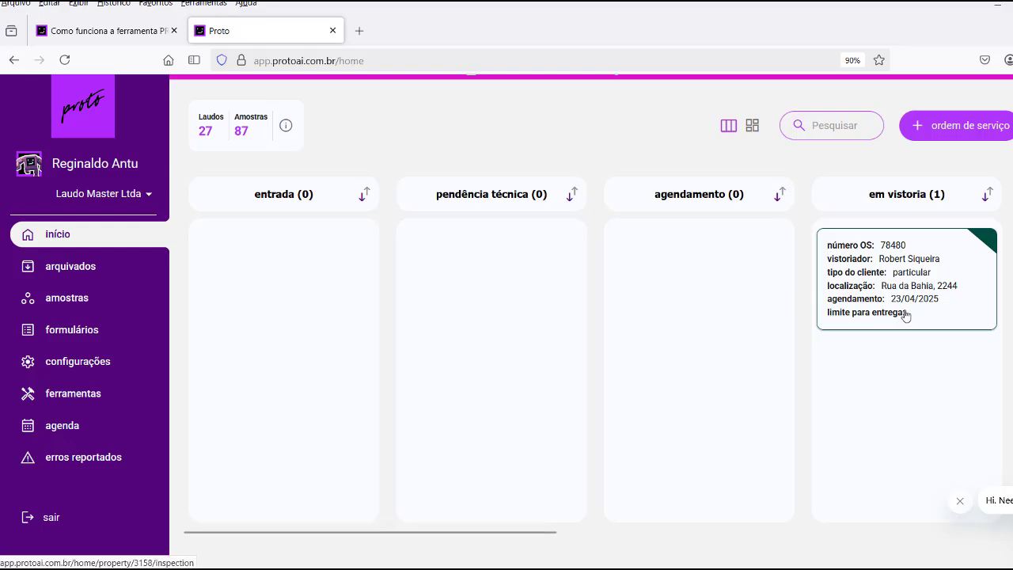
drag(543, 533, 743, 536)
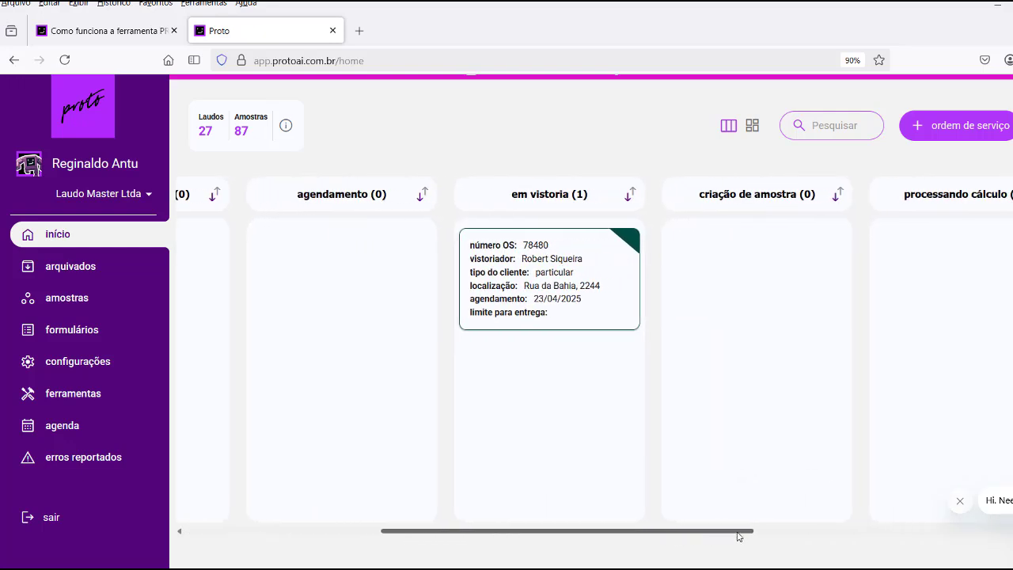
Open OS 78480 from the em vistoria column and review its VISTORIA page.
click(559, 285)
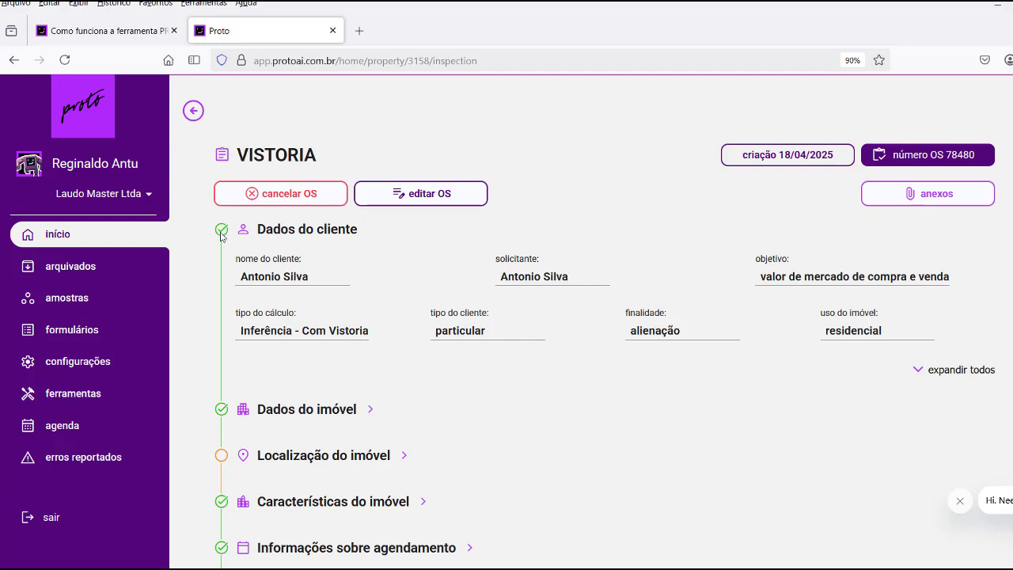
scroll(224, 253, down, 3)
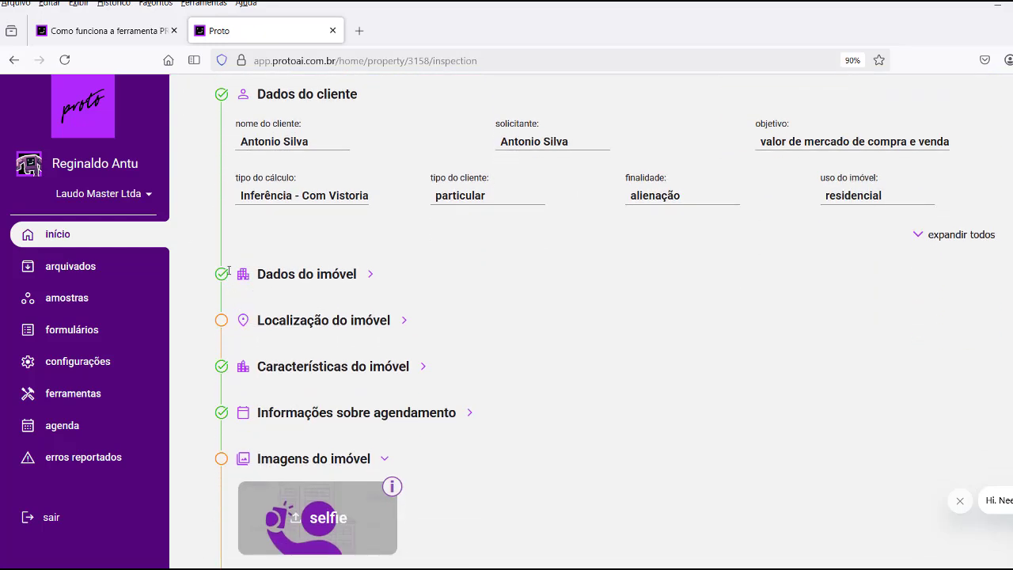
scroll(262, 277, down, 2)
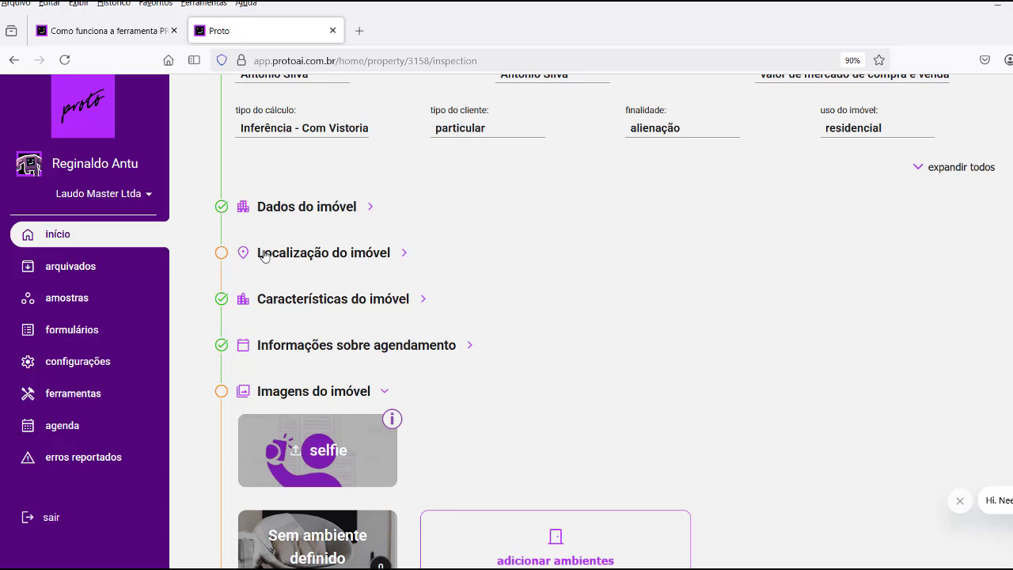
Expand Localização do imóvel and tick confirmar localização to confirm the property's location.
click(308, 254)
scroll(518, 337, down, 3)
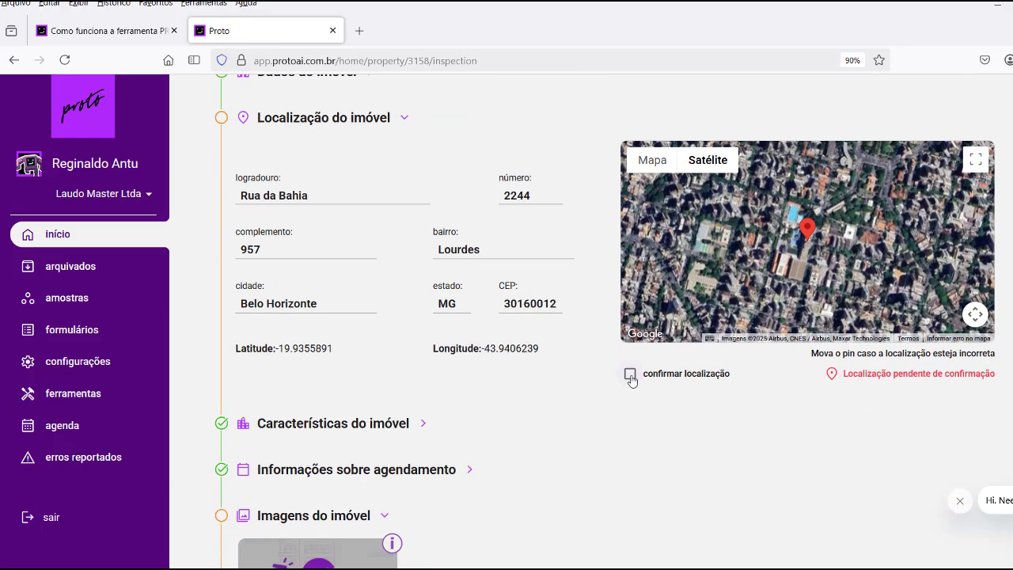
click(630, 375)
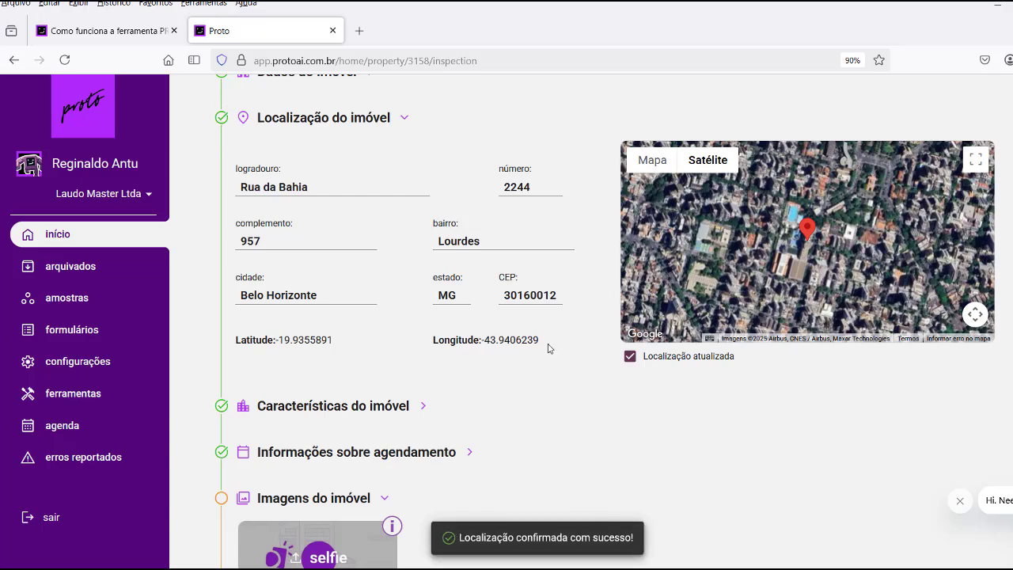
scroll(520, 328, down, 3)
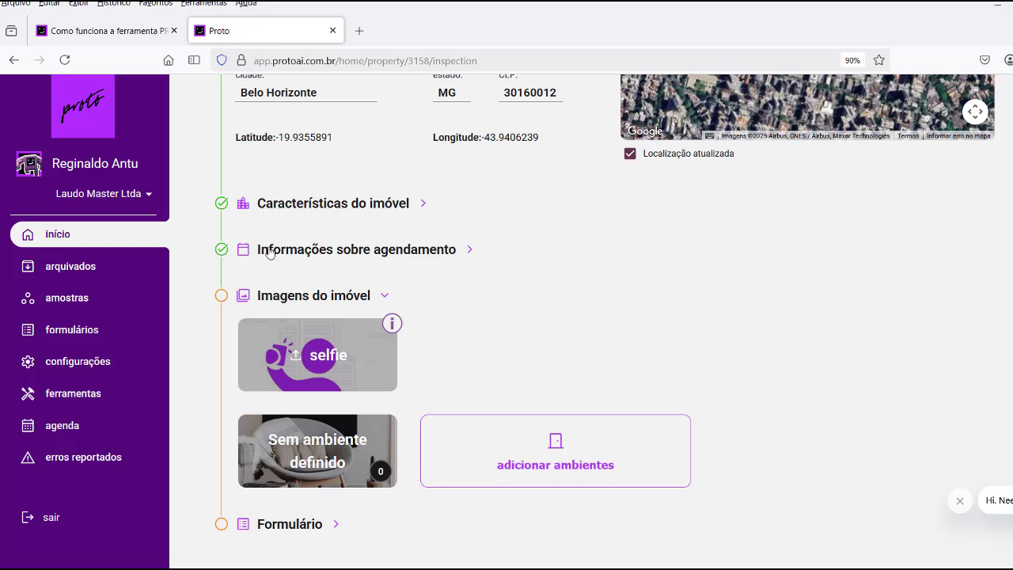
scroll(520, 276, down, 2)
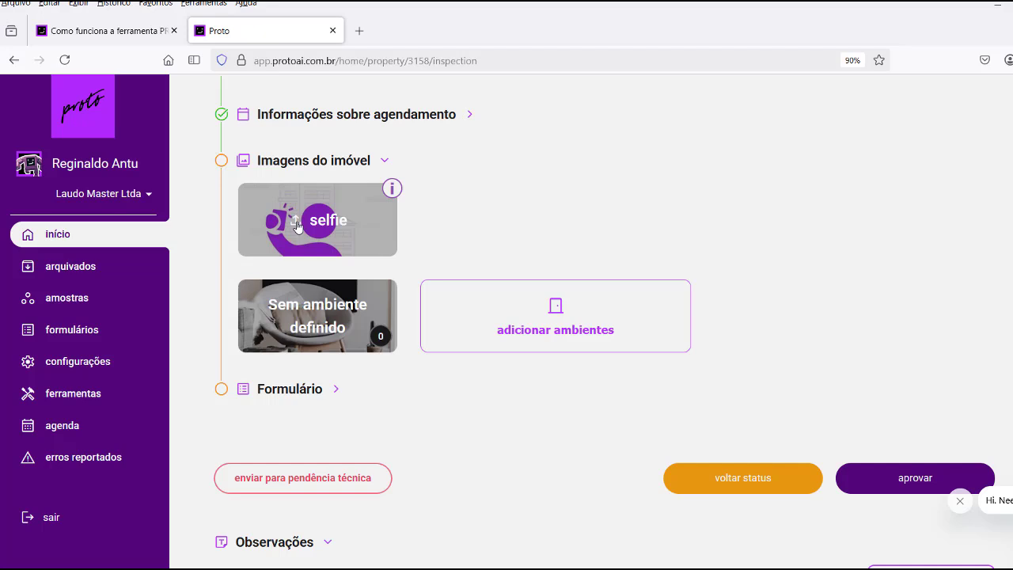
Upload SELFIE-3 from the APTO LOURDES folder, then open the Ambientes page.
click(297, 226)
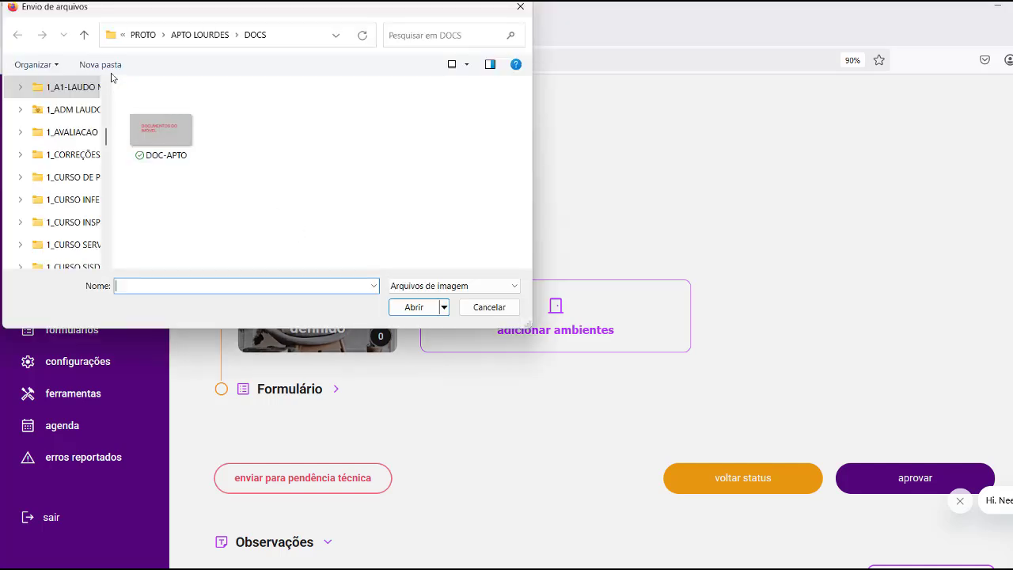
click(84, 35)
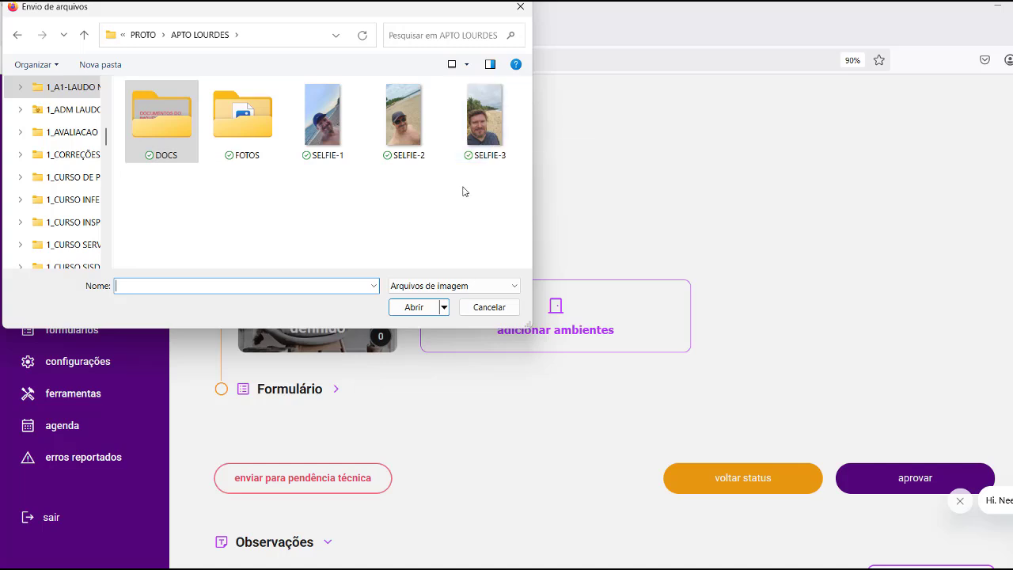
click(483, 131)
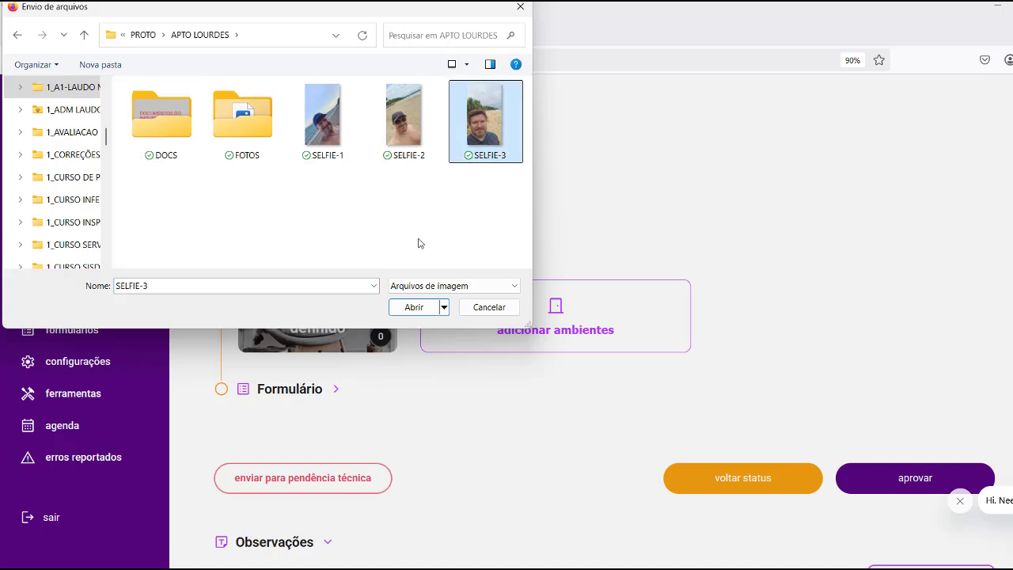
click(407, 309)
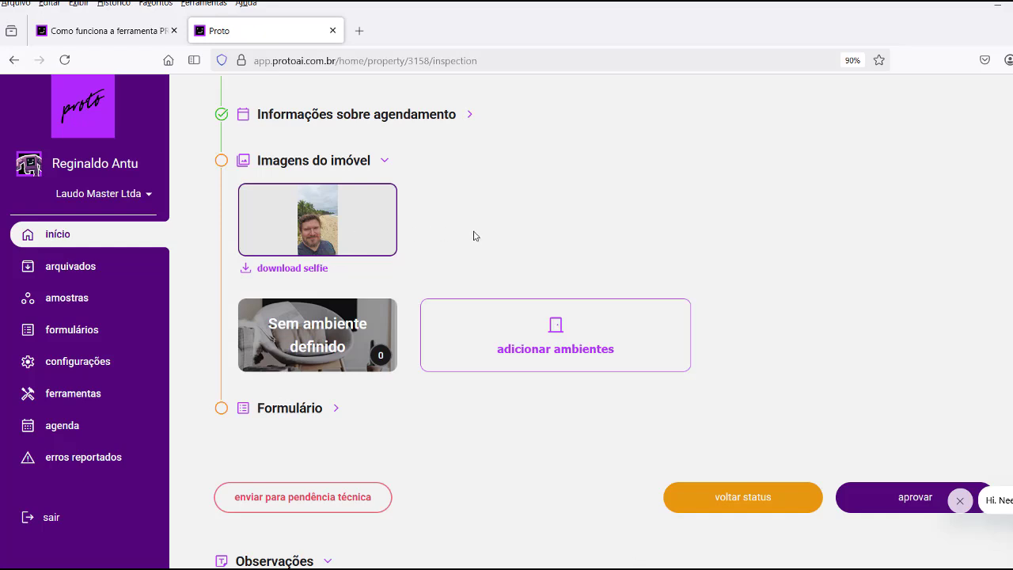
scroll(473, 236, down, 1)
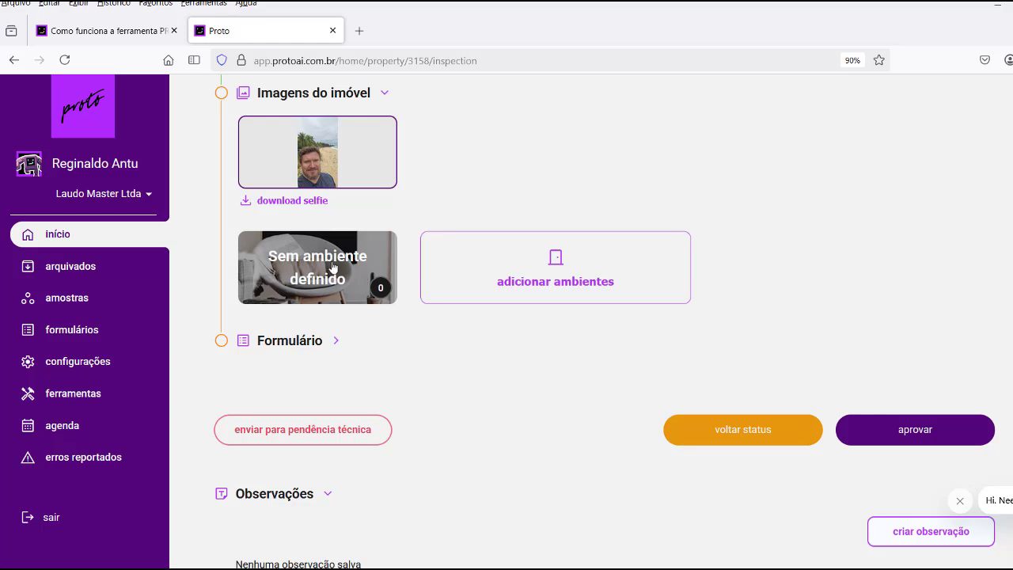
click(557, 263)
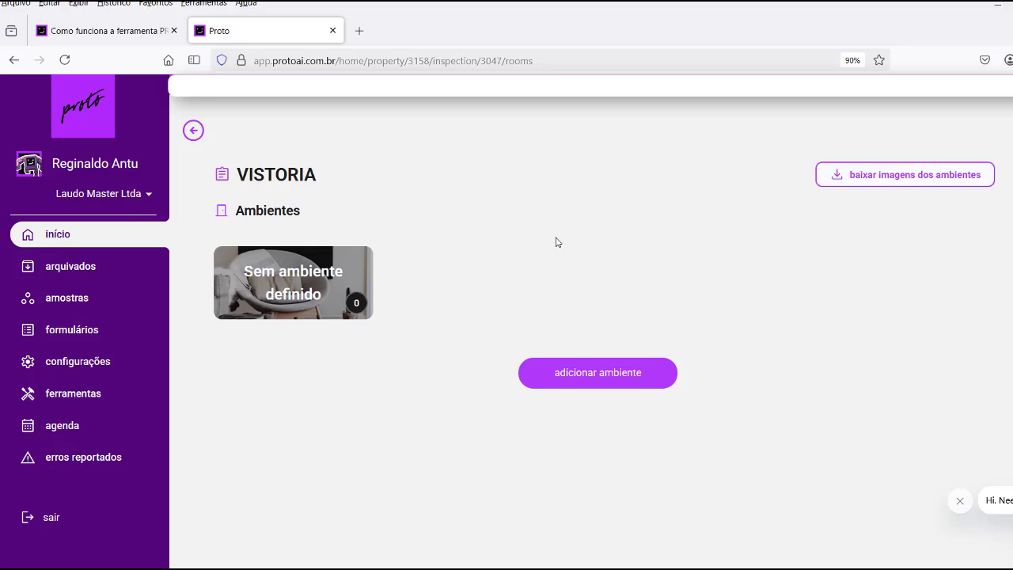
Start adding a room with the 'adicionar ambiente' button.
click(599, 374)
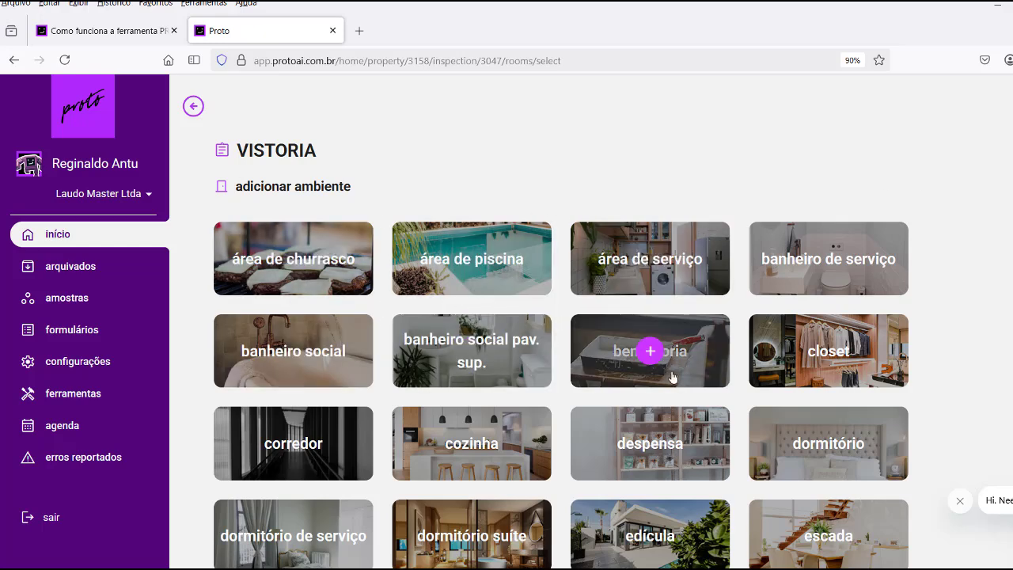
Add área de serviço, banheiro social, cozinha, dormitório suíte, fachada and garagem rooms.
click(652, 262)
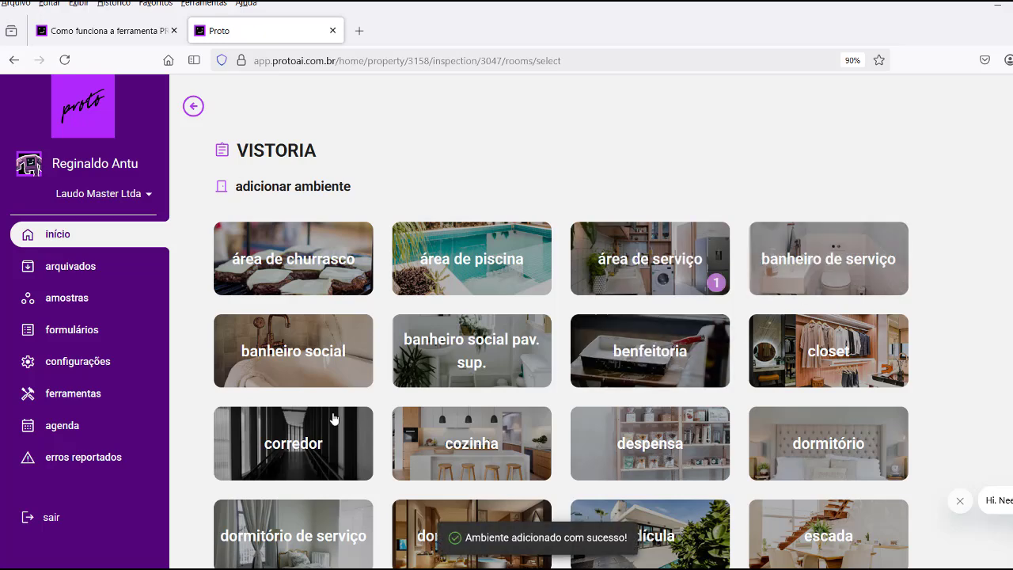
click(292, 356)
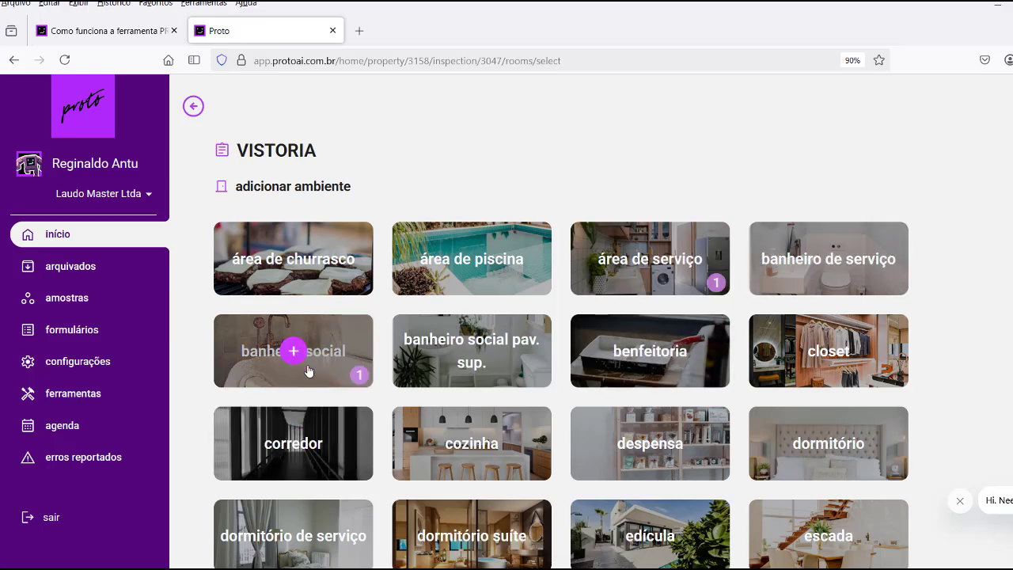
scroll(766, 371, down, 2)
scroll(766, 371, down, 3)
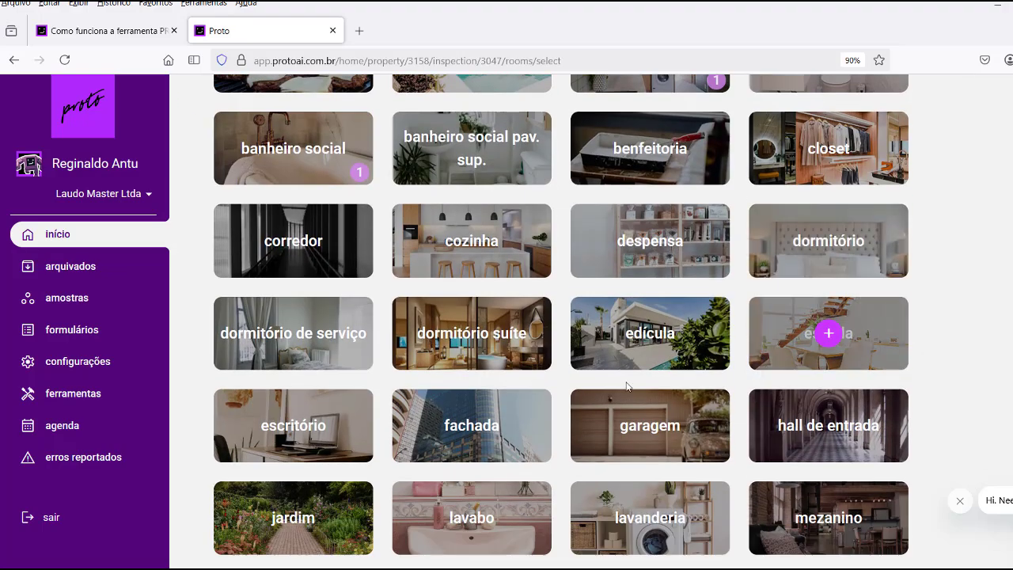
click(472, 238)
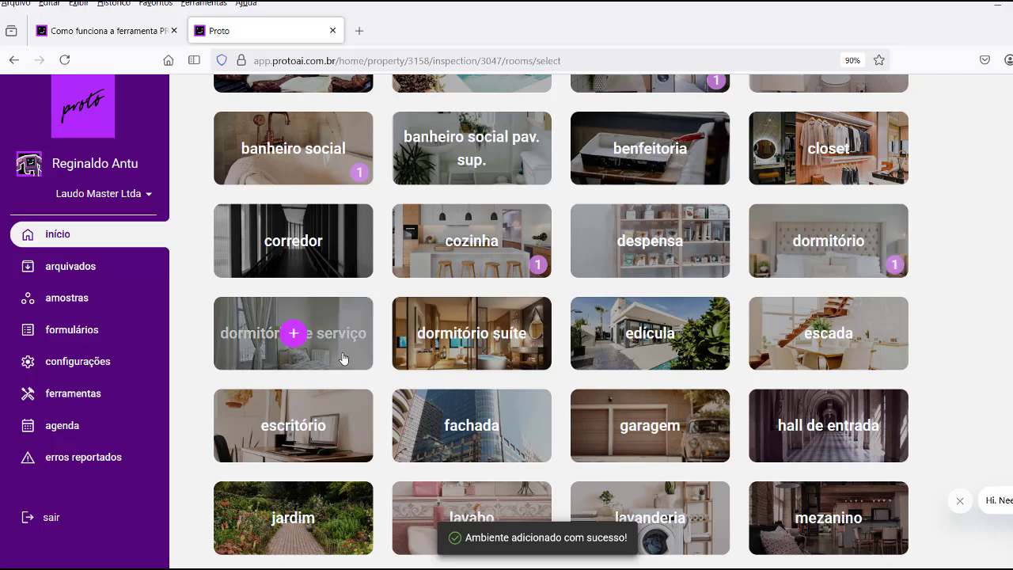
click(471, 336)
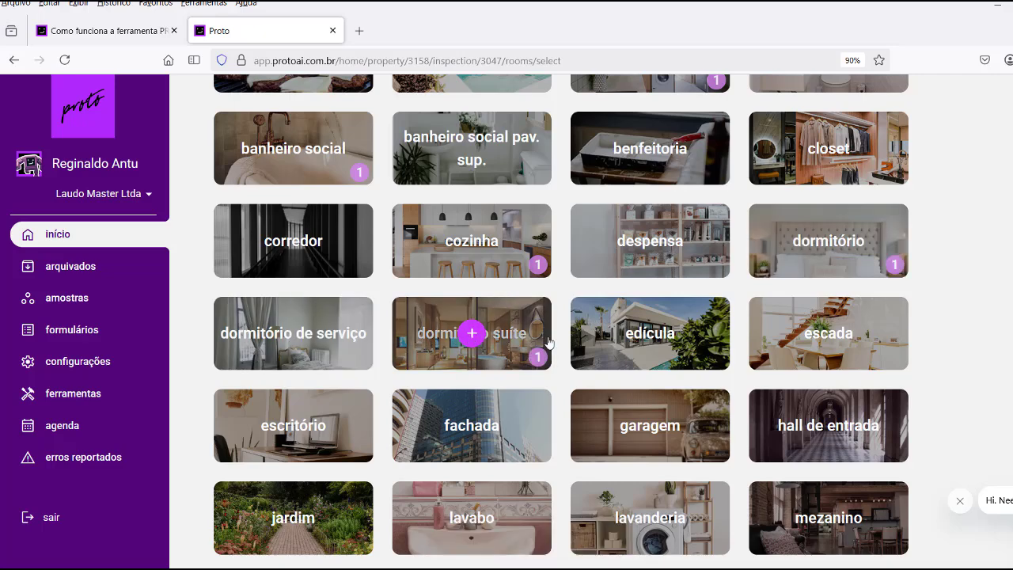
scroll(549, 341, down, 3)
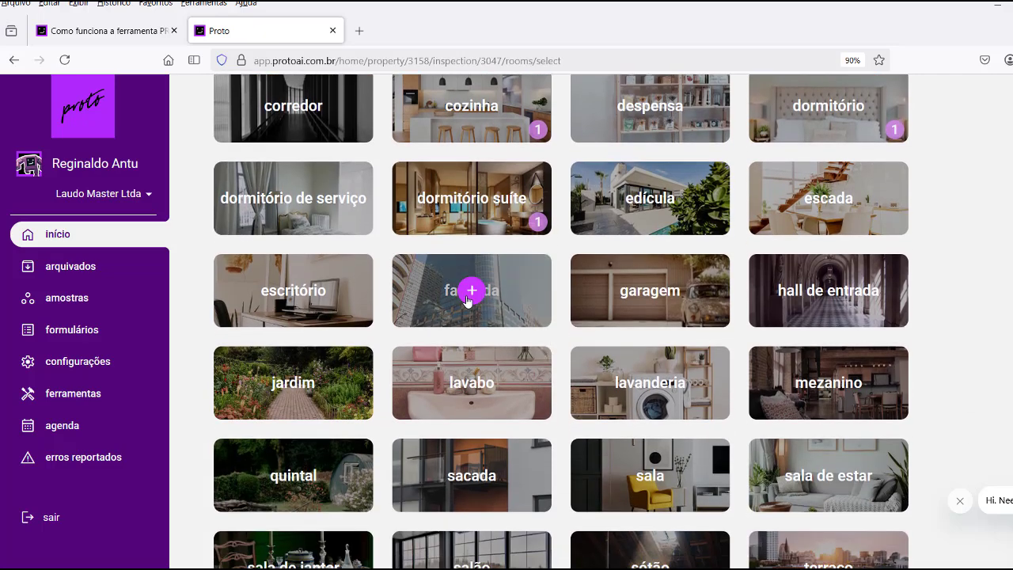
click(470, 298)
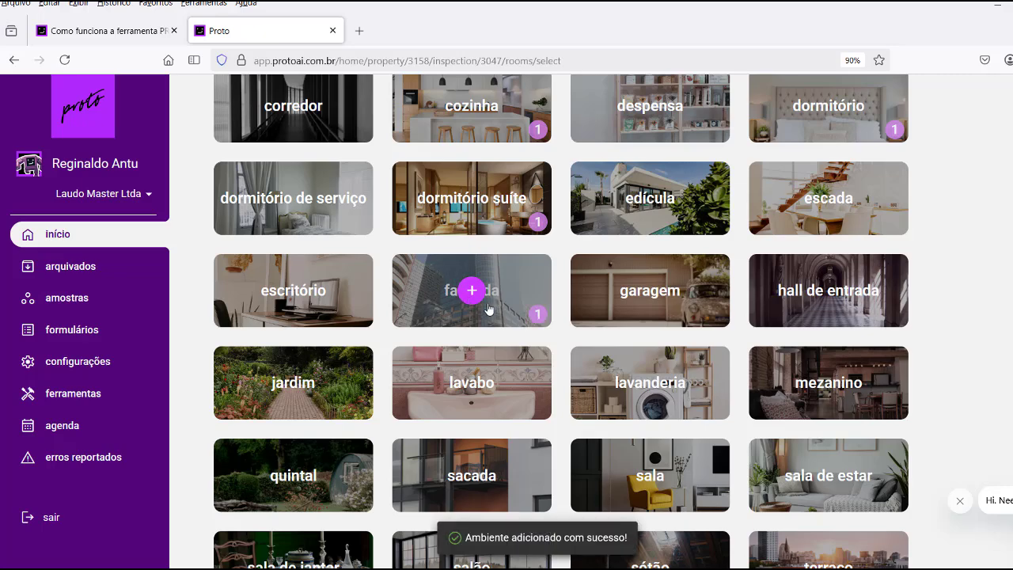
click(650, 294)
Add hall de entrada, lavanderia, sacada, sala and sala de estar, then review the grid.
scroll(651, 300, down, 1)
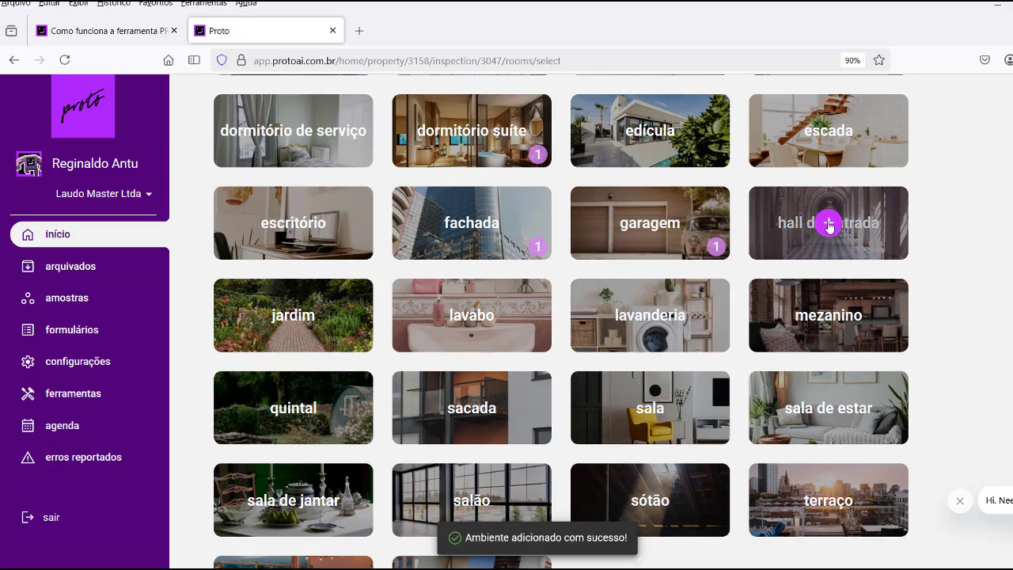
click(830, 224)
scroll(795, 307, down, 1)
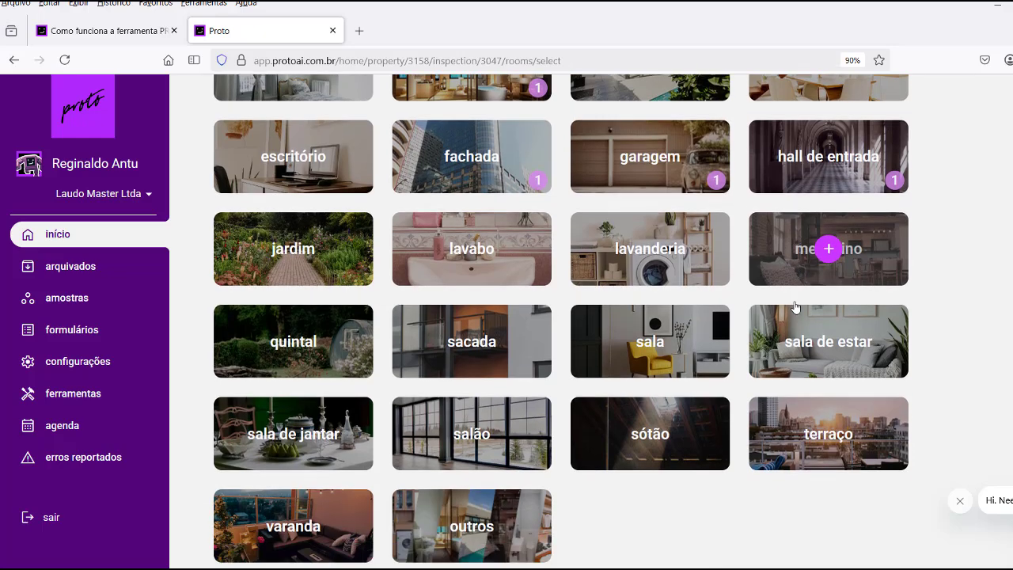
click(648, 249)
scroll(558, 345, down, 1)
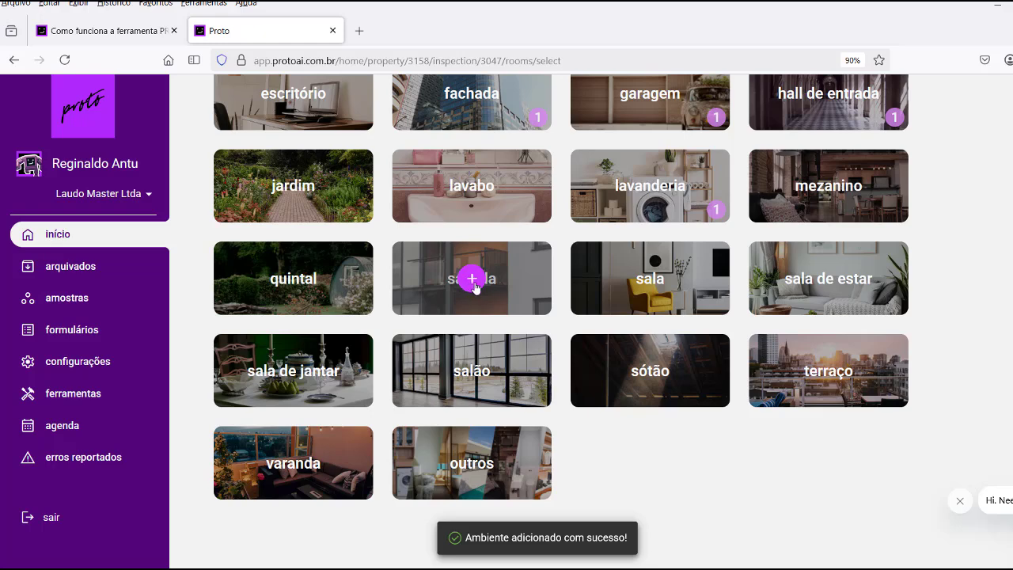
click(470, 280)
click(645, 277)
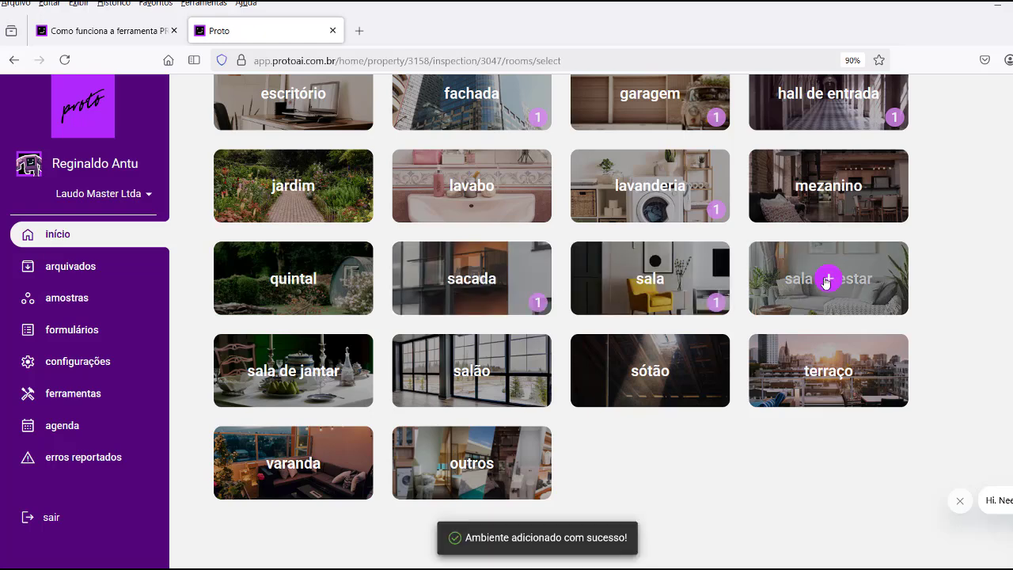
click(828, 279)
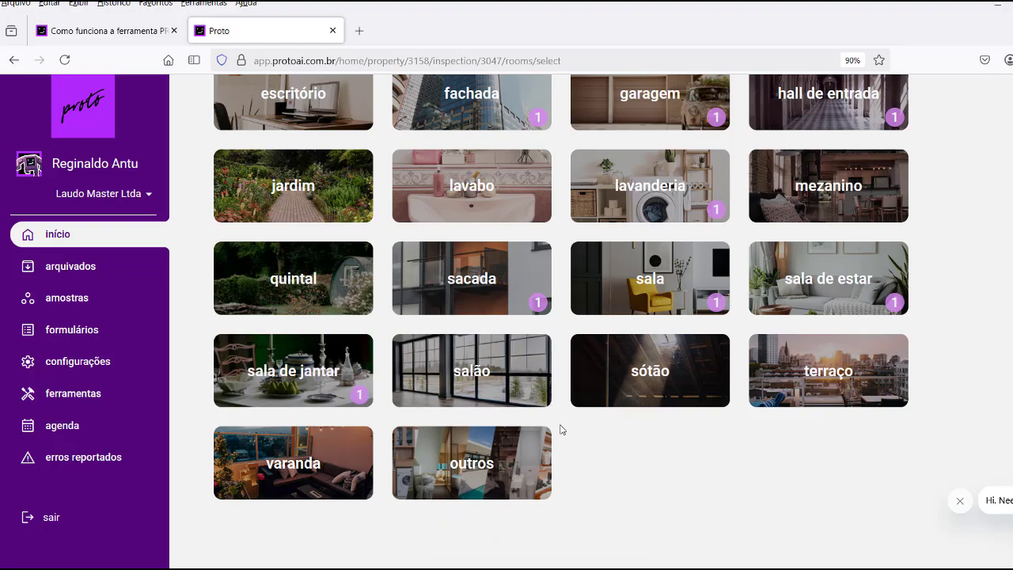
scroll(577, 381, up, 6)
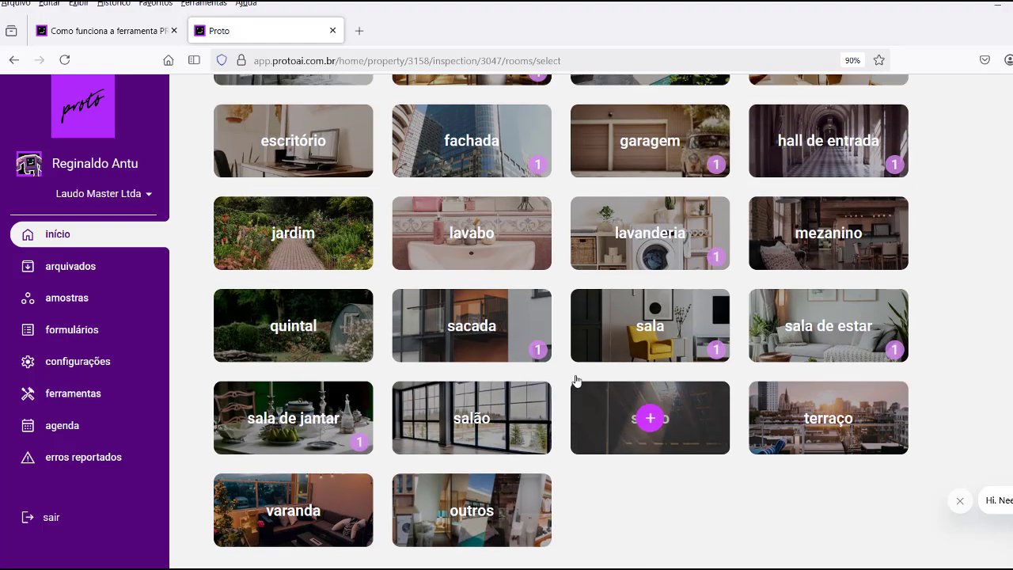
scroll(576, 382, up, 2)
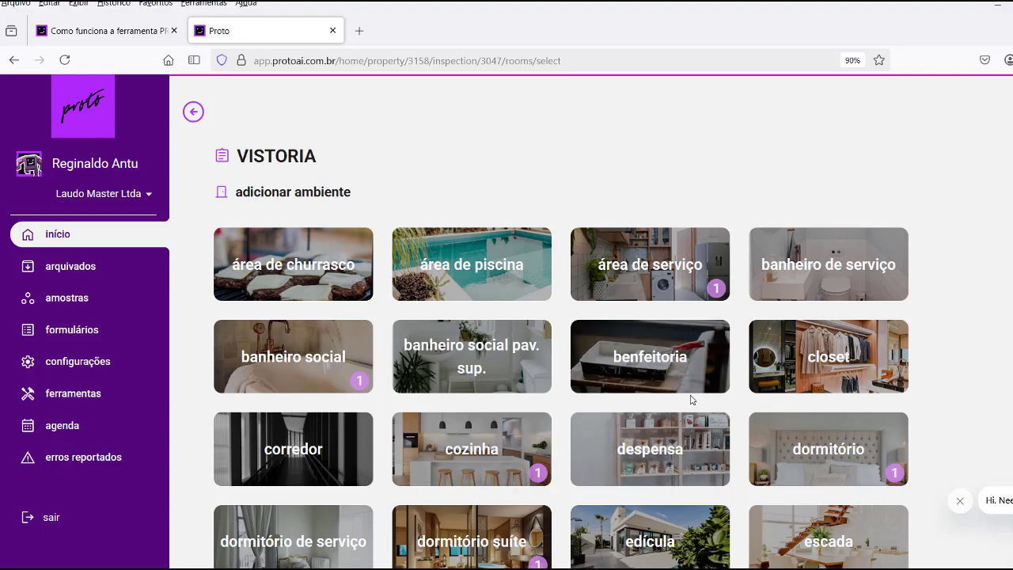
scroll(644, 384, down, 3)
scroll(642, 376, down, 3)
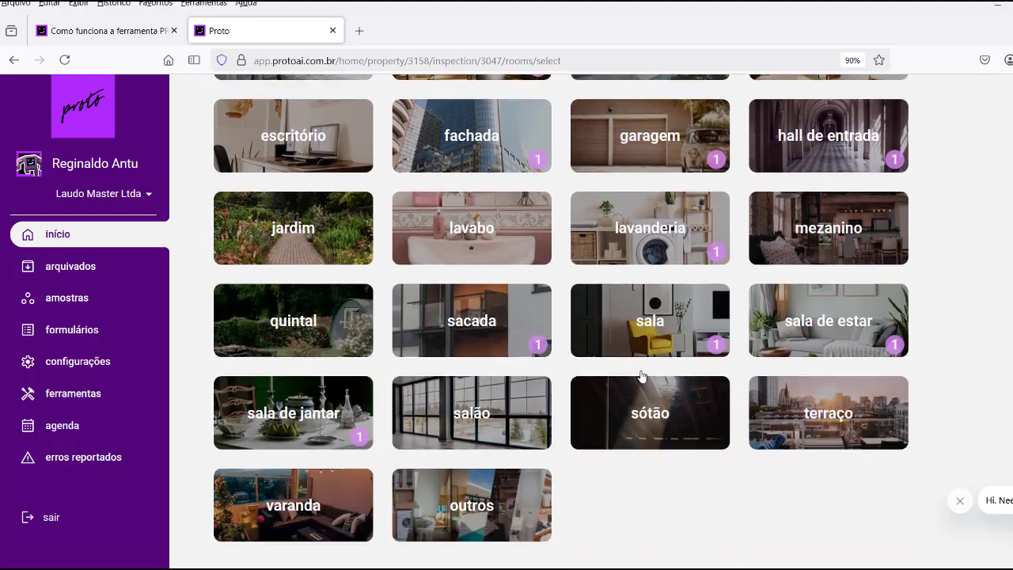
scroll(643, 376, up, 3)
scroll(642, 376, up, 3)
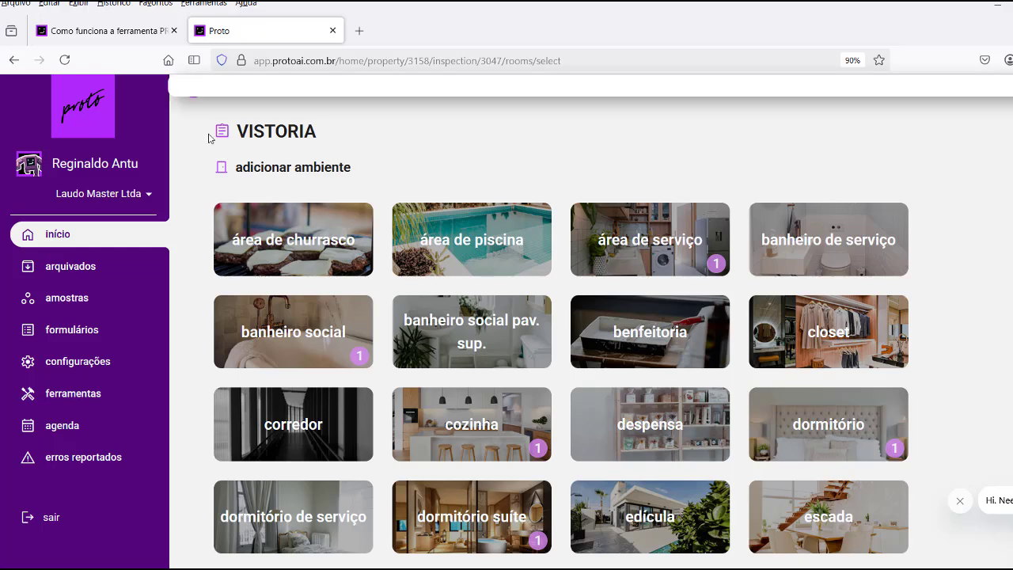
Upload FOTO-APTO from the FOTOS folder into the sala de jantar room gallery.
click(195, 96)
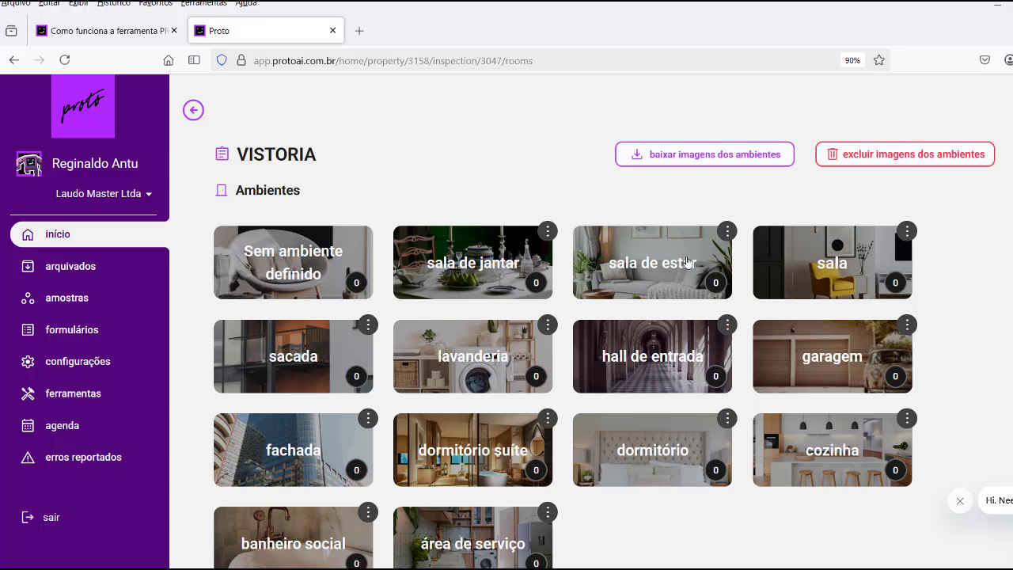
click(473, 270)
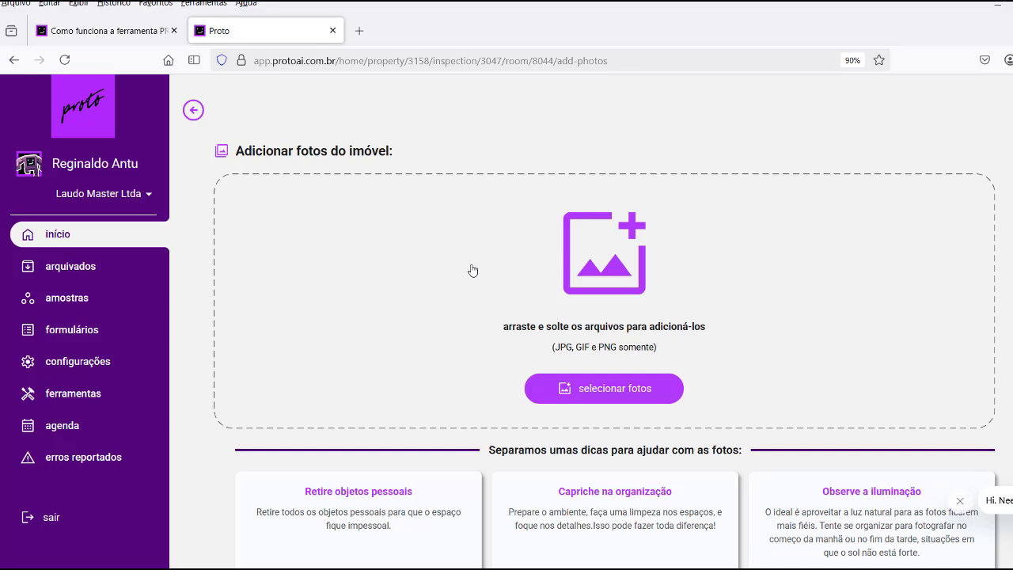
click(582, 394)
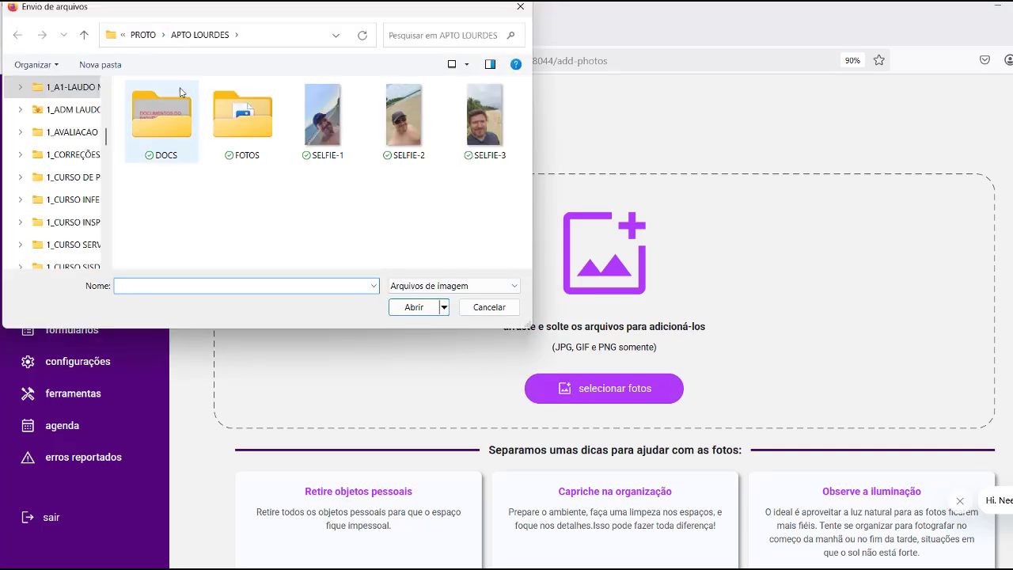
double_click(261, 158)
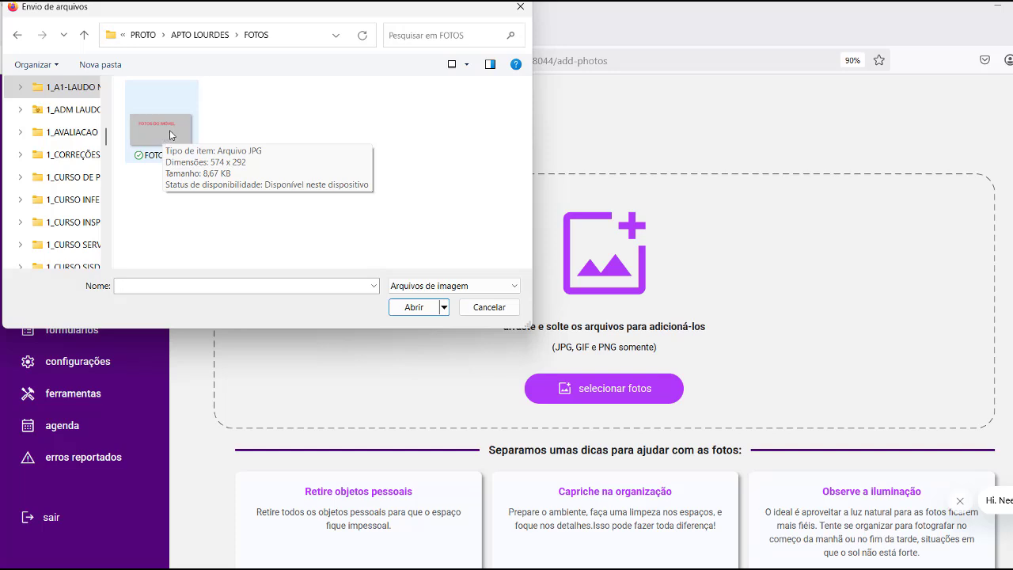
click(170, 130)
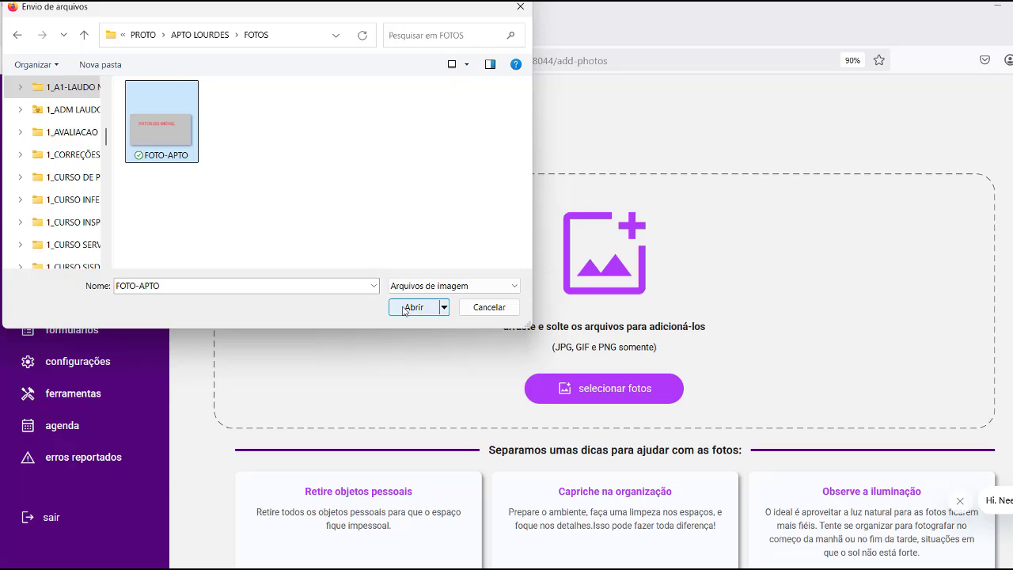
click(403, 310)
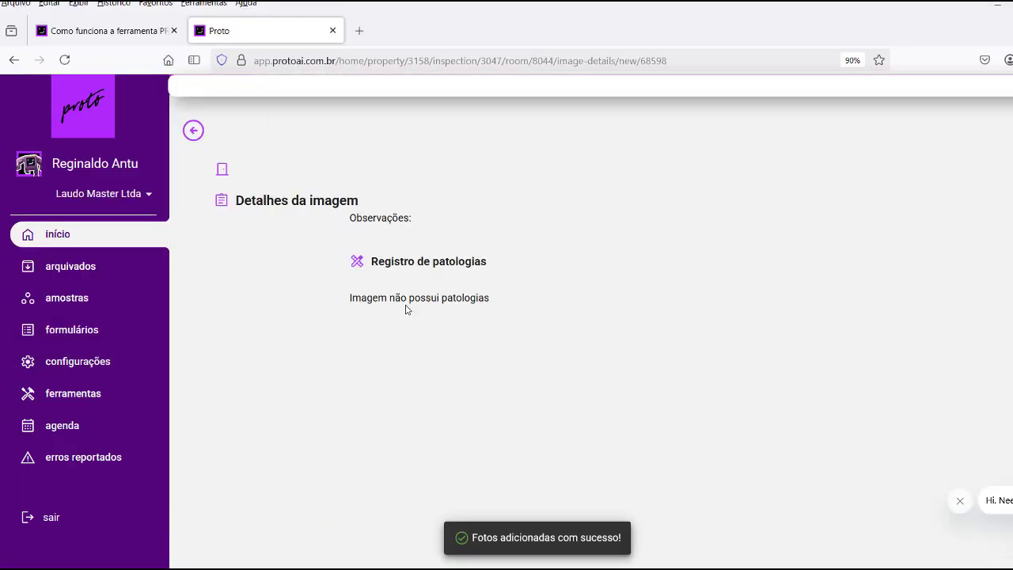
scroll(1009, 340, down, 1)
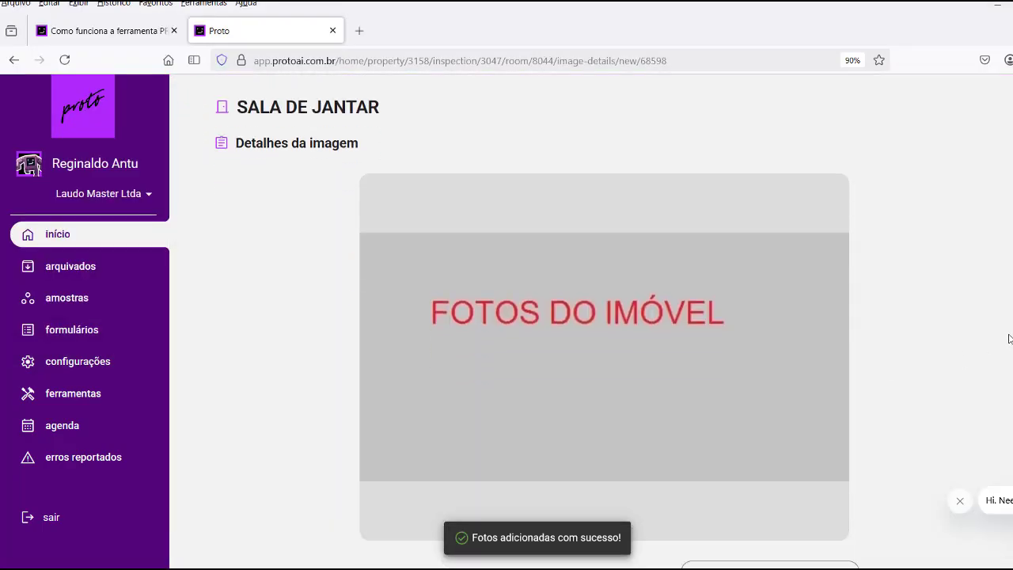
scroll(1008, 339, down, 1)
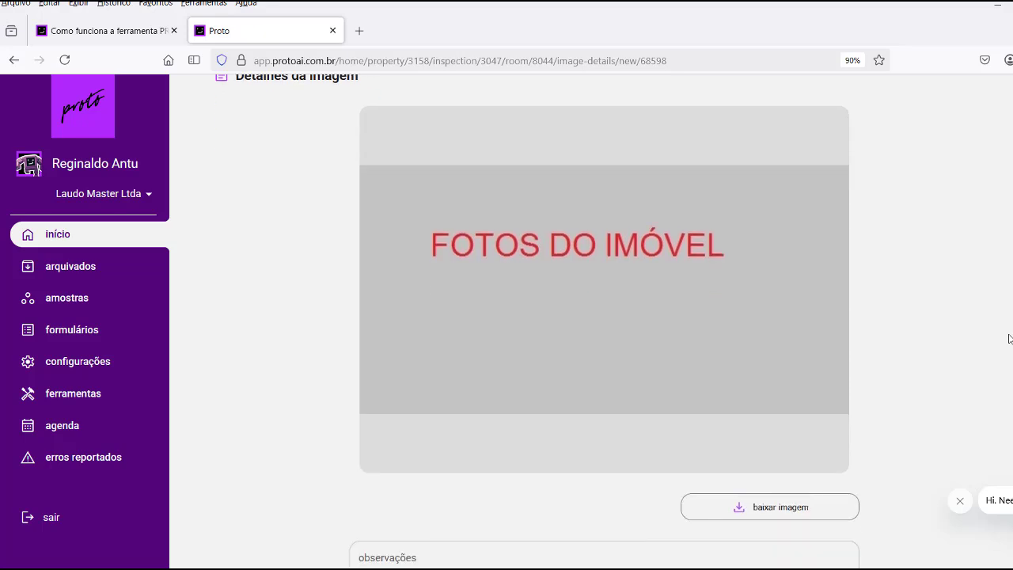
scroll(1009, 339, up, 2)
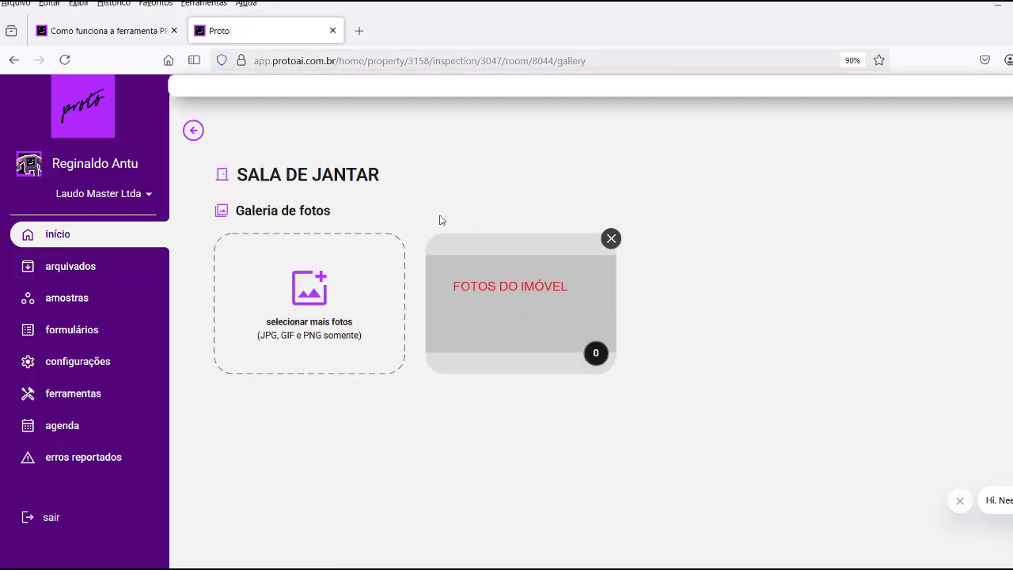
Return from the room gallery to the rooms list, then back to the VISTORIA overview.
click(193, 129)
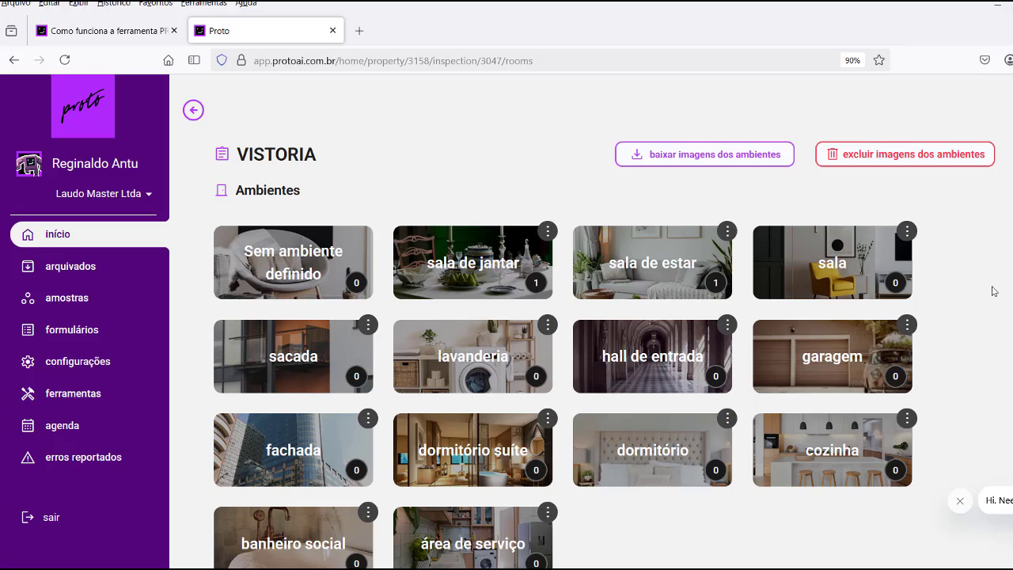
scroll(994, 291, down, 1)
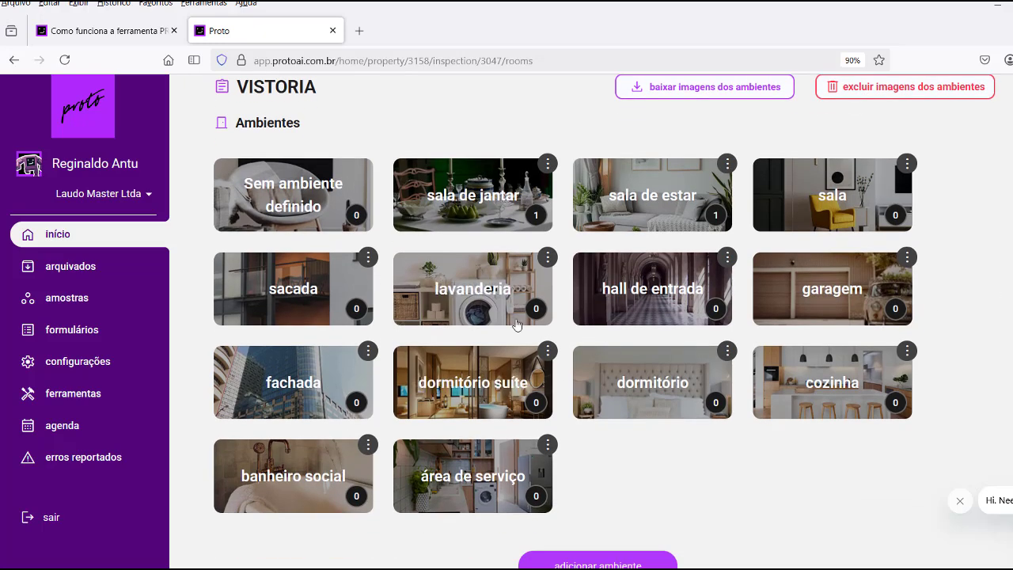
scroll(518, 327, down, 1)
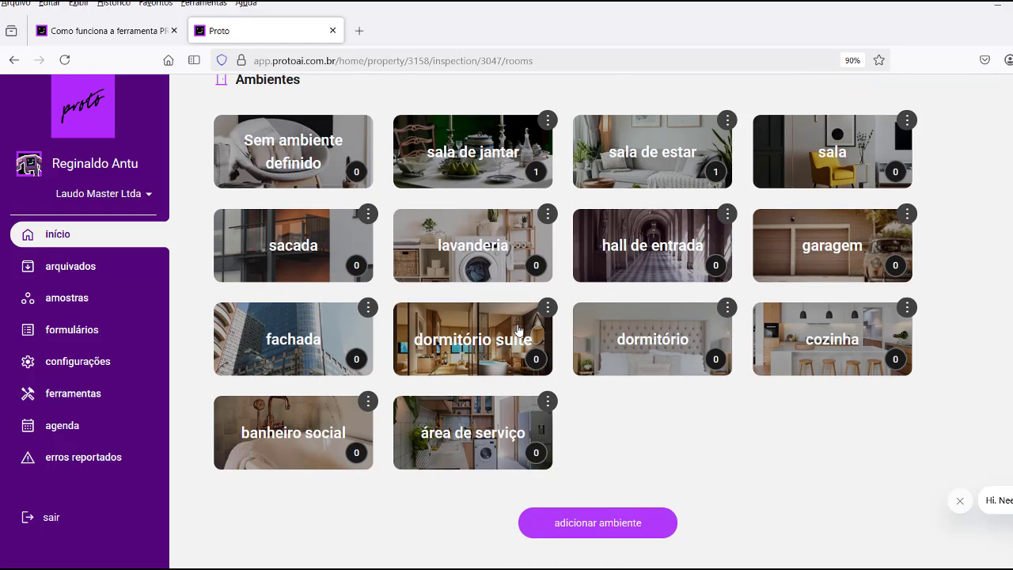
scroll(518, 330, up, 1)
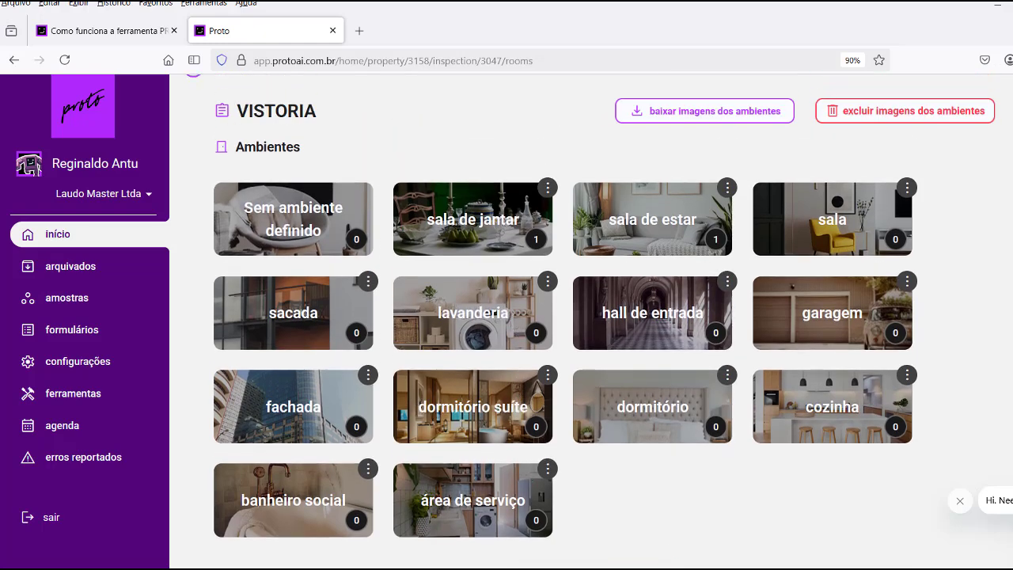
scroll(518, 330, up, 1)
scroll(518, 330, up, 1)
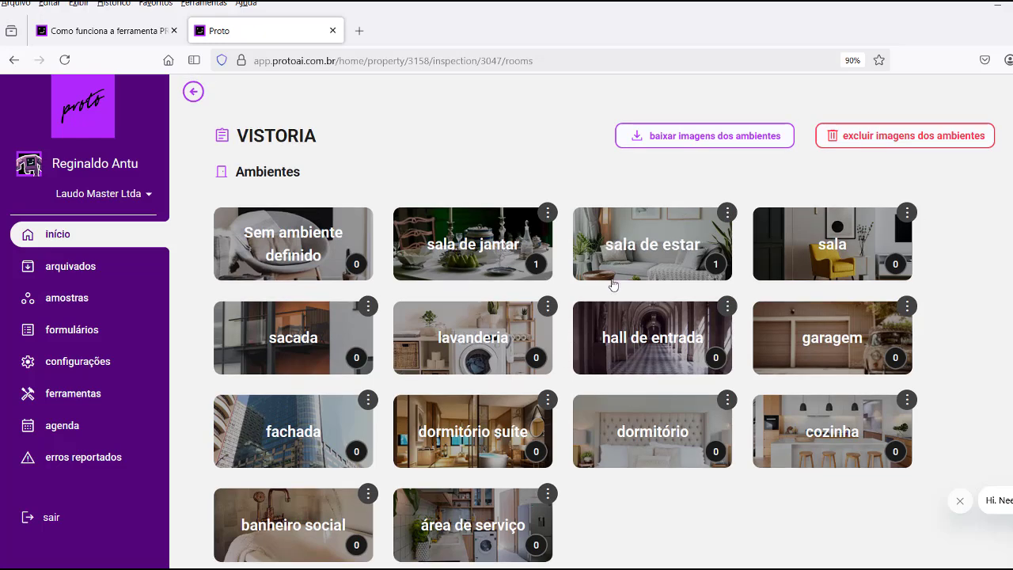
key(alt+Left)
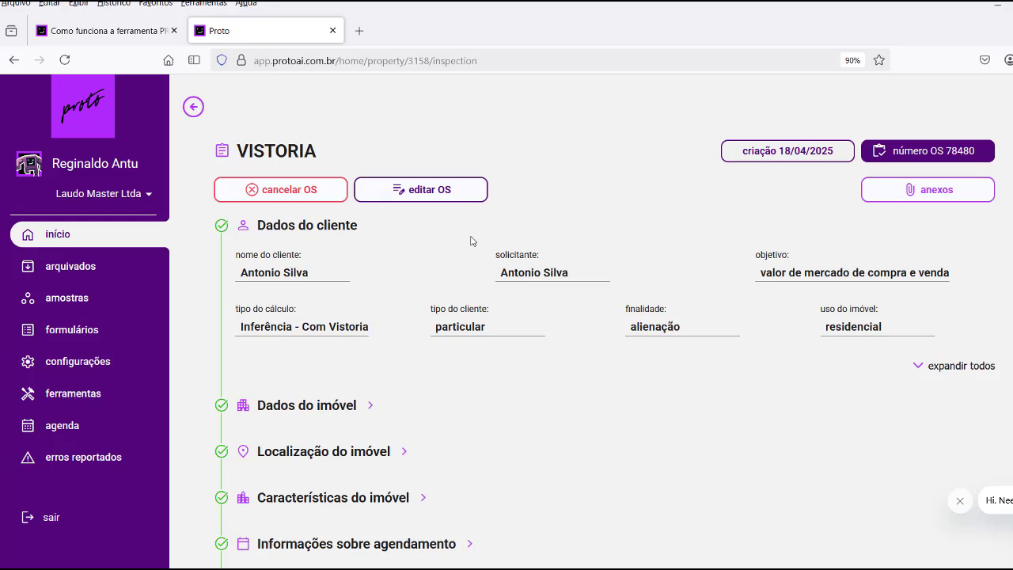
scroll(490, 290, down, 3)
scroll(491, 290, down, 3)
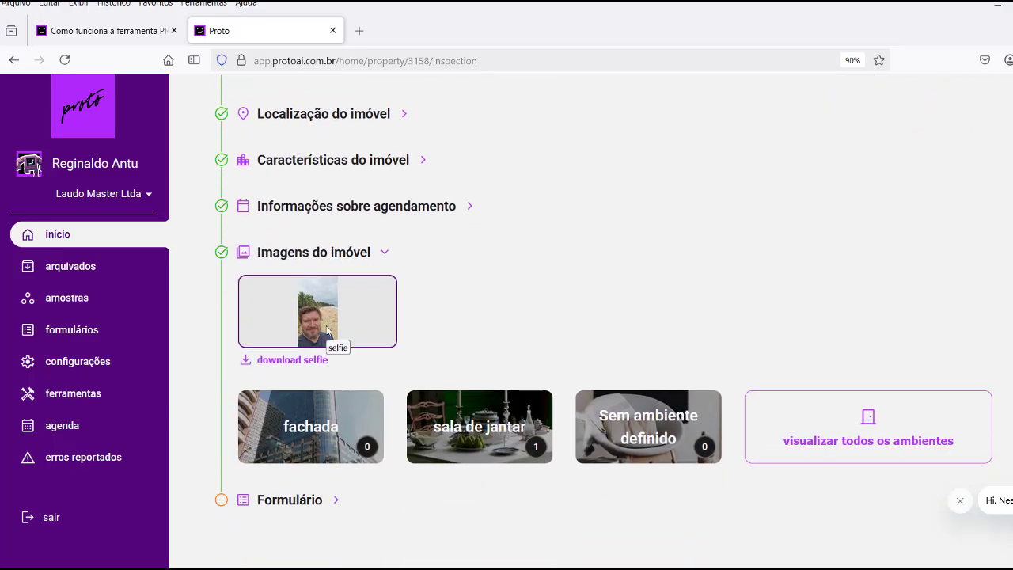
scroll(535, 324, down, 1)
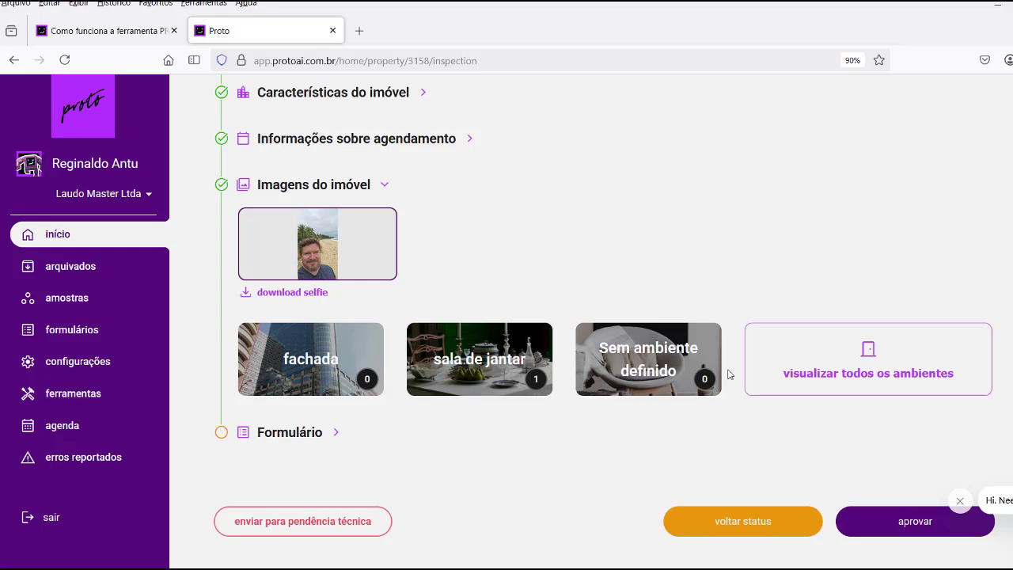
scroll(729, 374, down, 2)
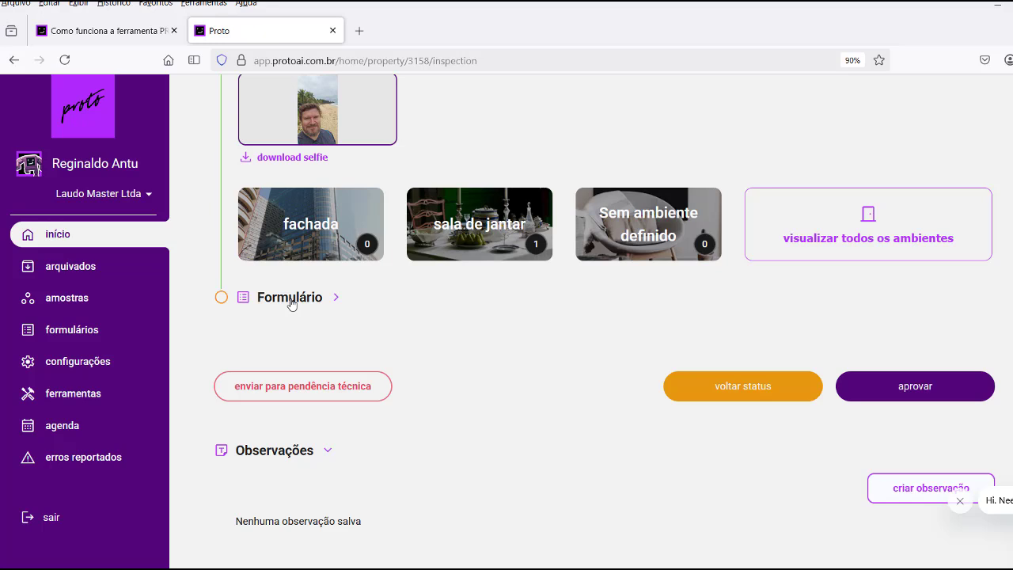
Answer question 1, Uso predominante da região, with Residencial multifamiliar and save it.
click(292, 304)
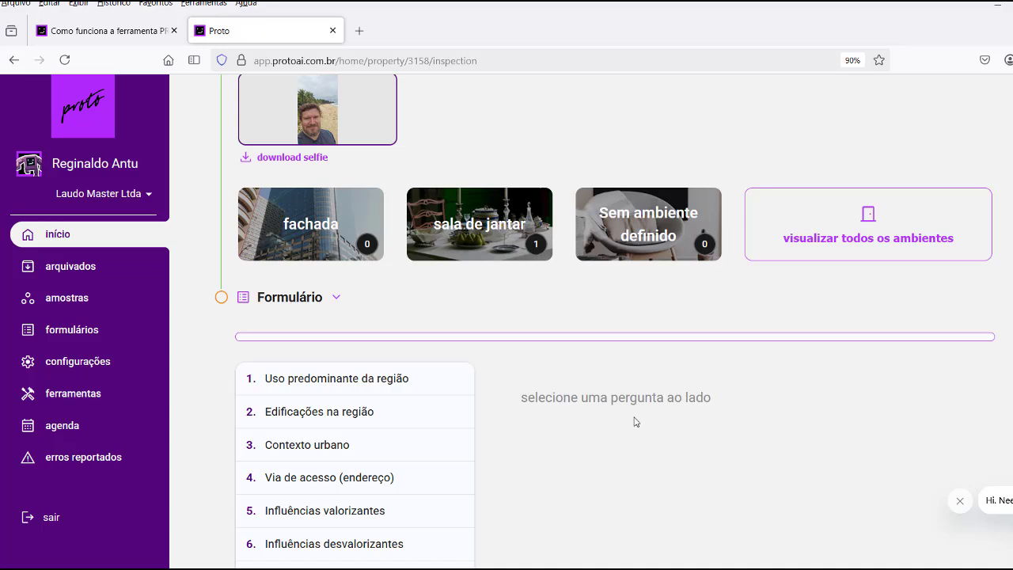
scroll(625, 404, down, 5)
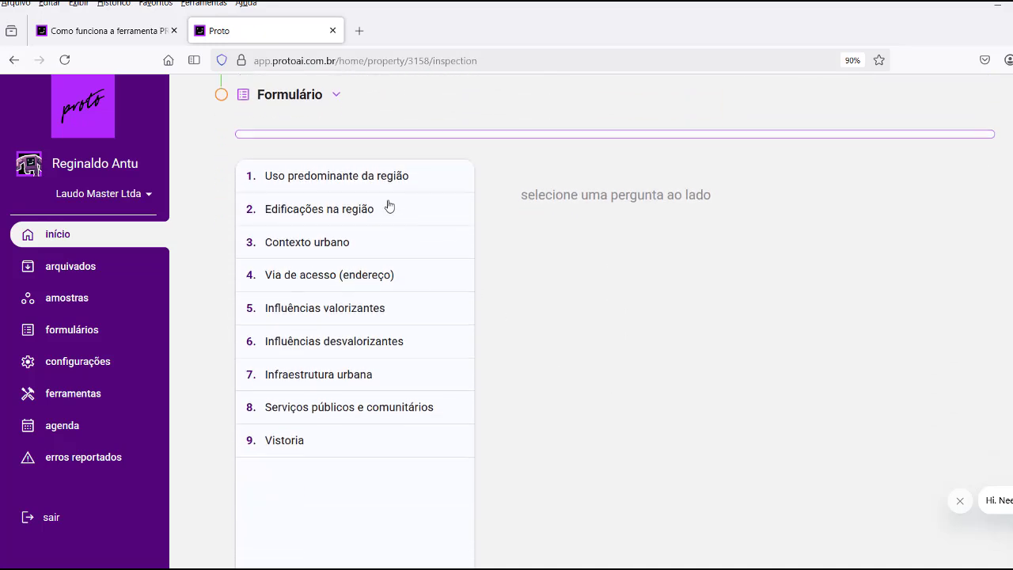
click(370, 175)
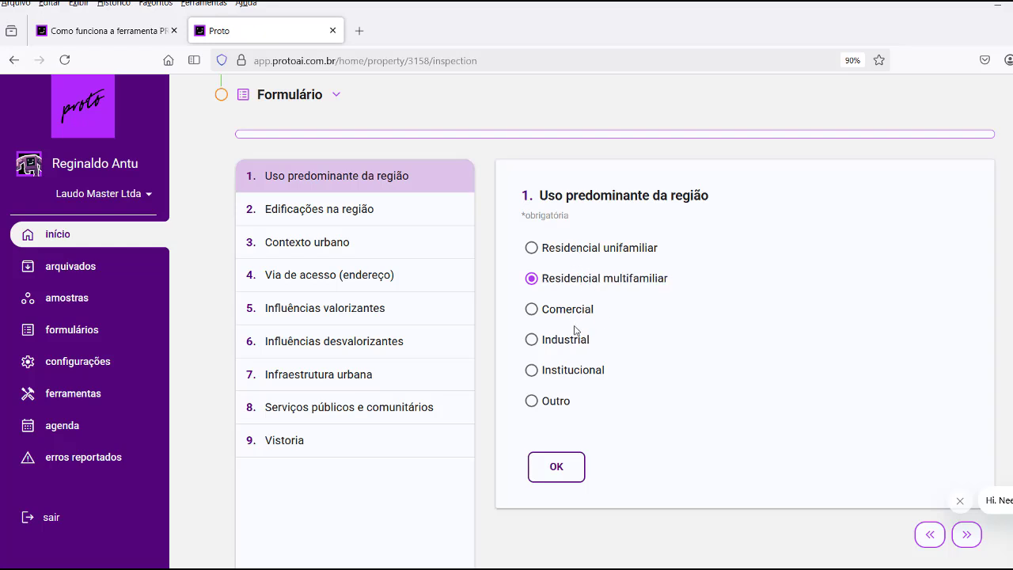
click(533, 311)
click(532, 340)
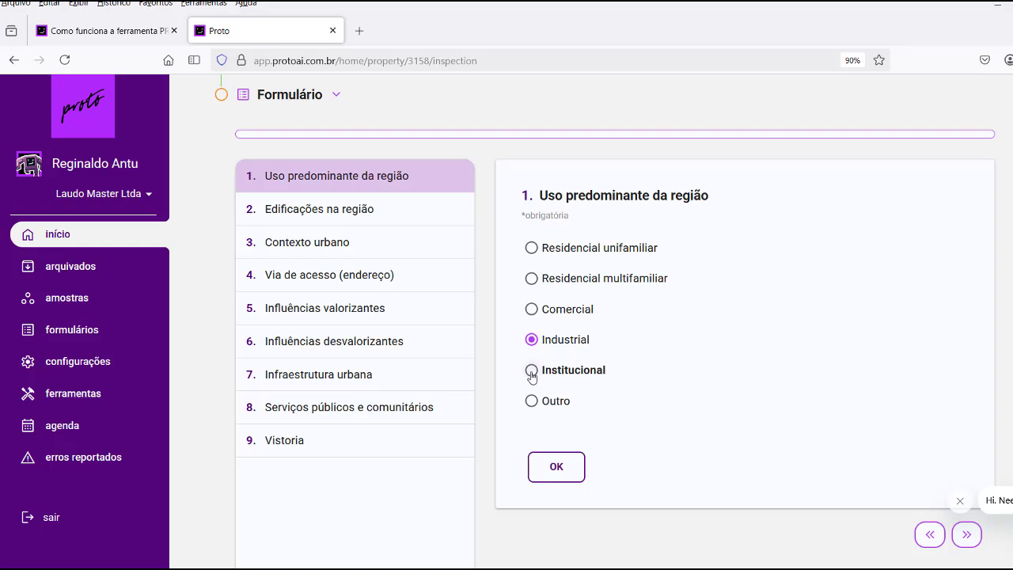
click(532, 371)
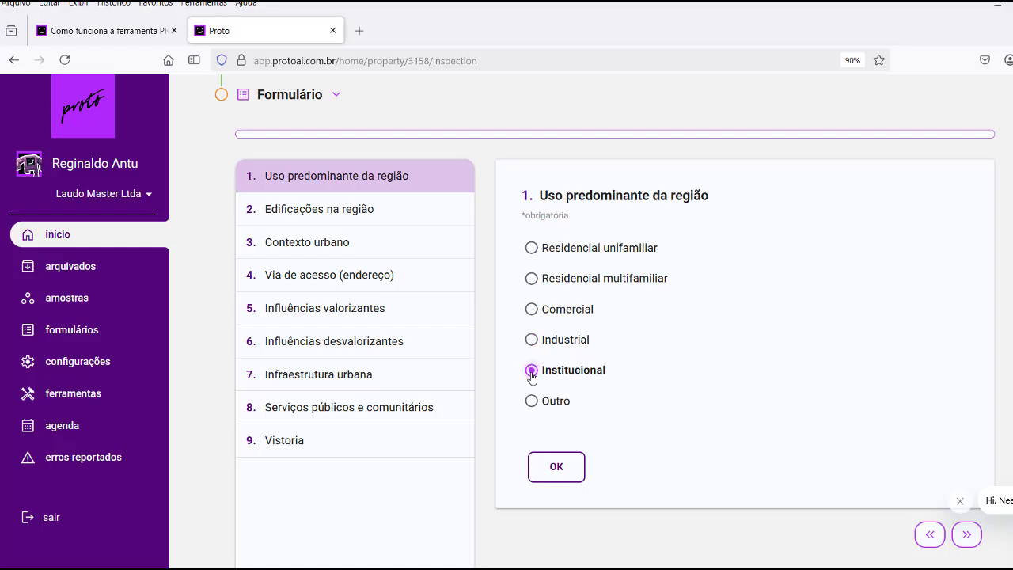
click(532, 280)
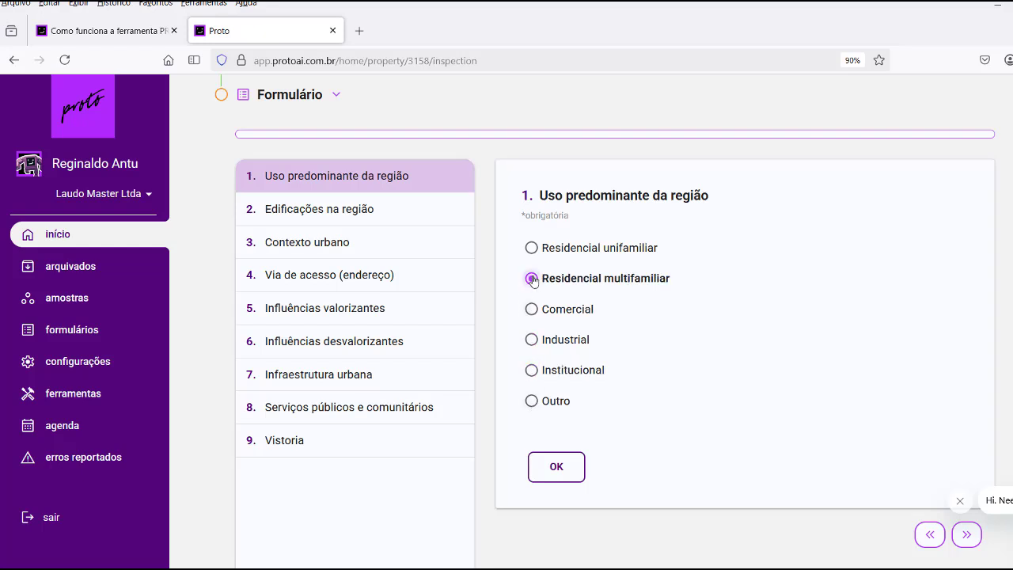
click(346, 217)
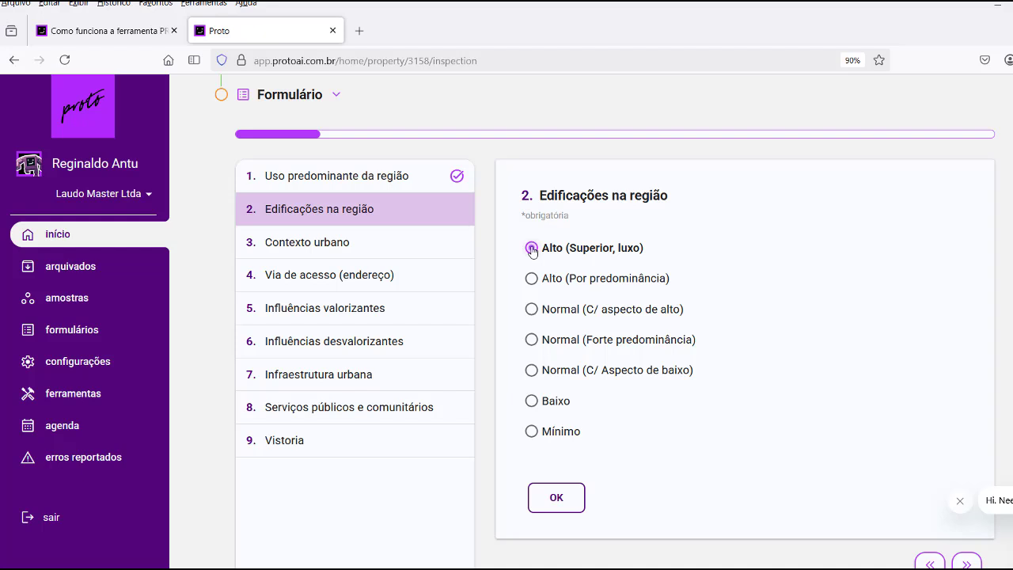
Save questions 2–4 as Alto (Superior, luxo), Região central and Arterial ou principal.
click(532, 249)
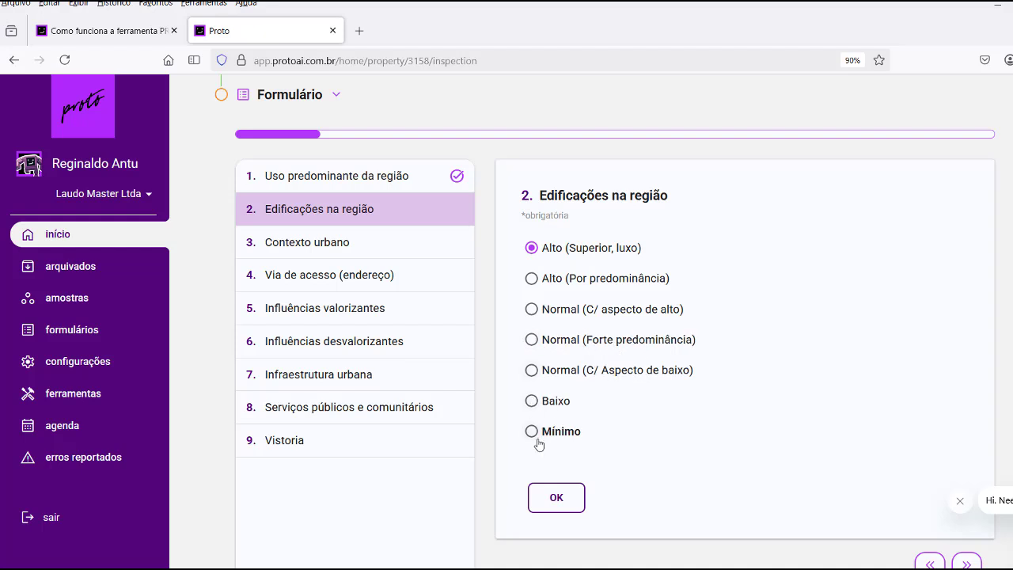
click(556, 497)
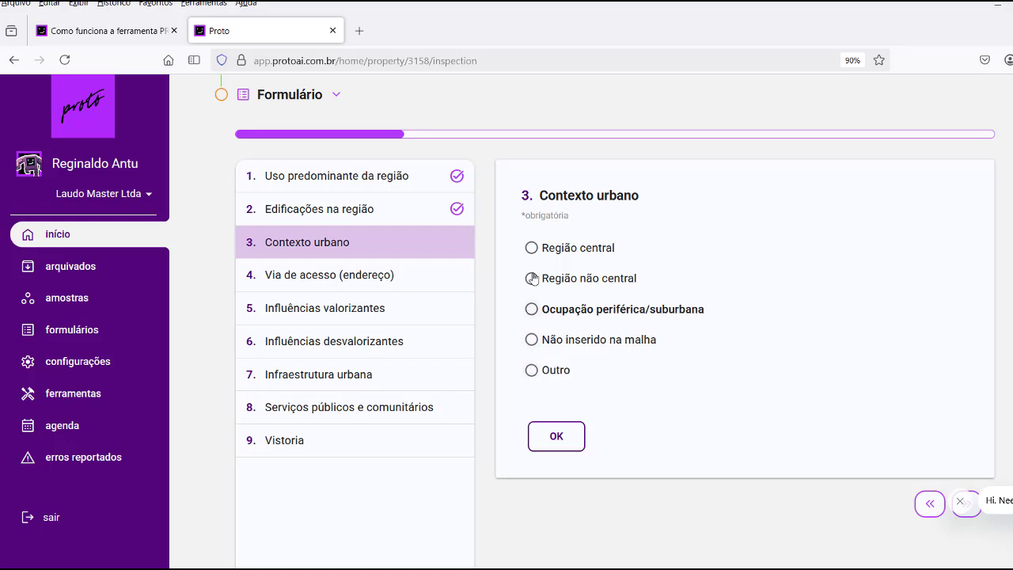
click(532, 249)
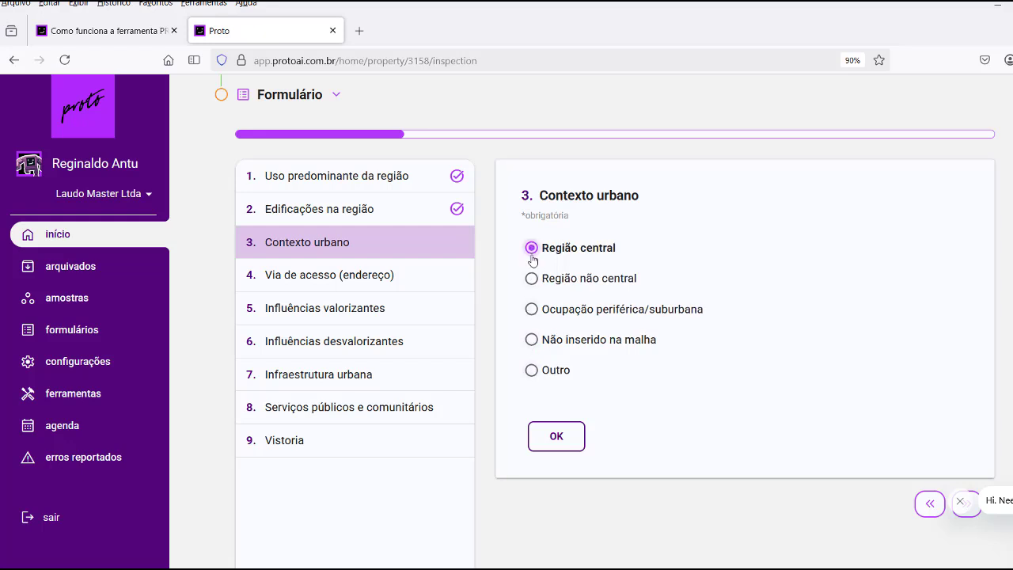
click(555, 437)
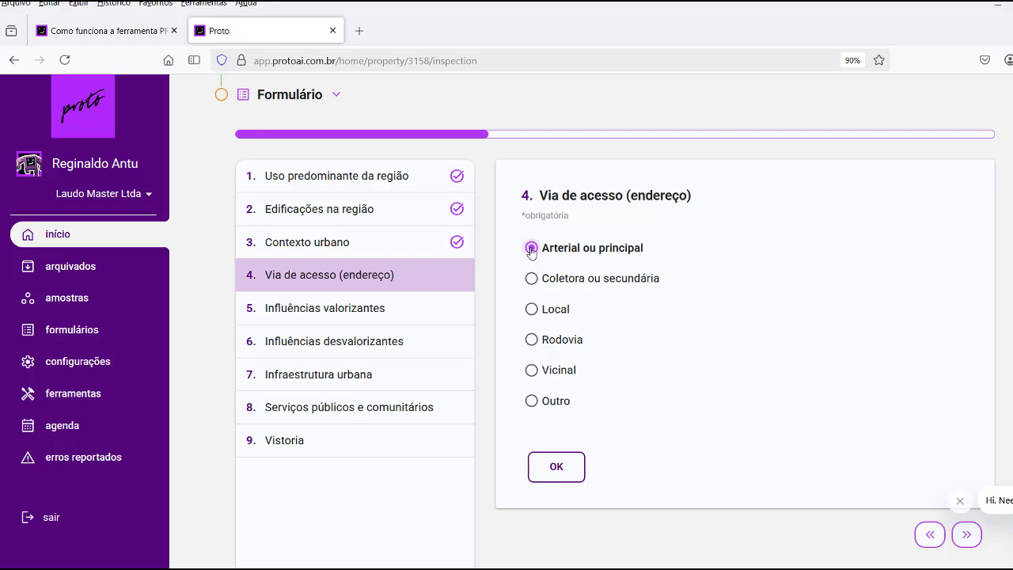
click(556, 466)
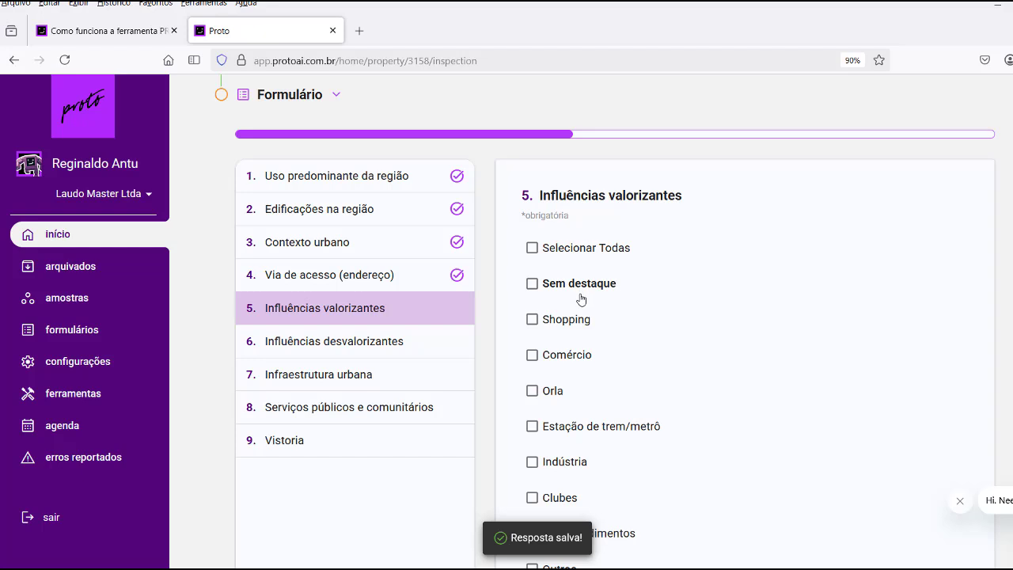
Save valorizing influences as Shopping, Comércio, Clubes, Empreendimentos and Outros.
scroll(581, 299, down, 1)
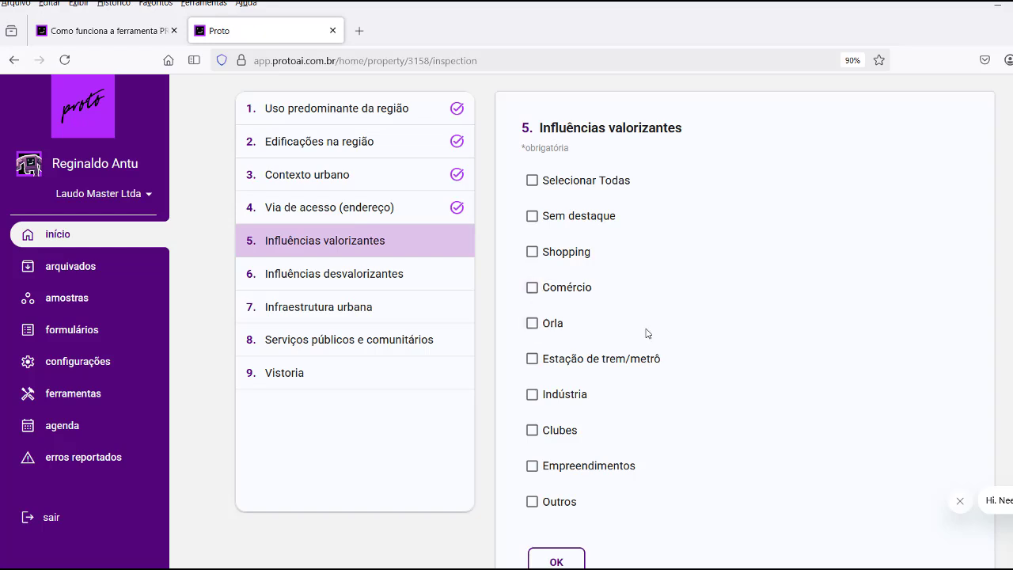
scroll(645, 334, down, 1)
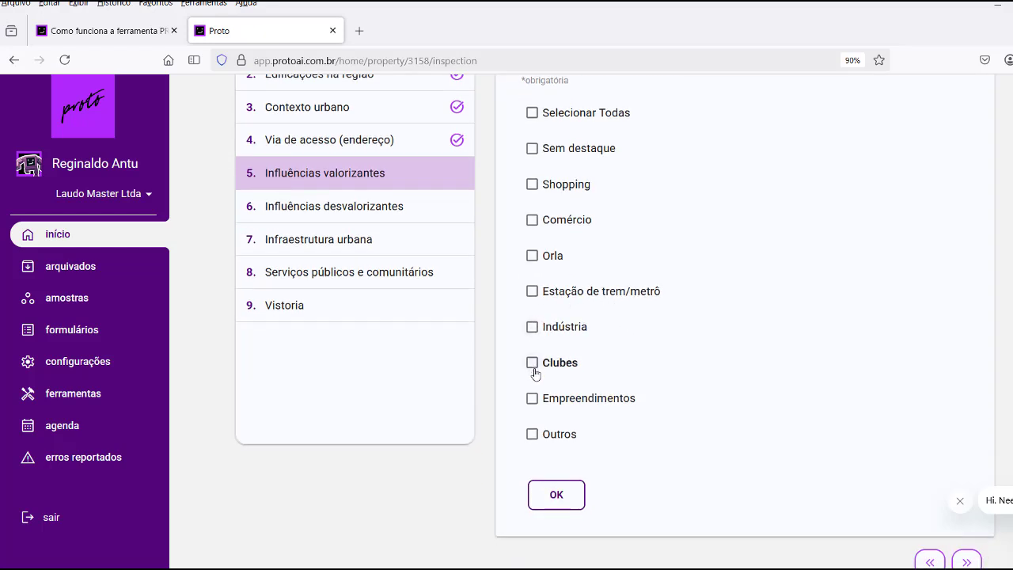
scroll(714, 325, up, 1)
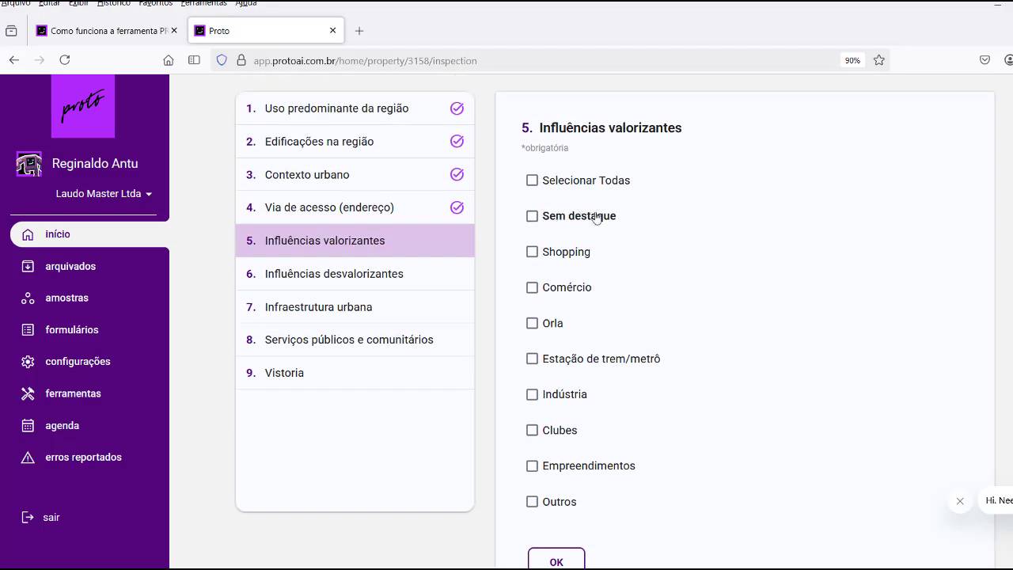
click(533, 181)
click(533, 182)
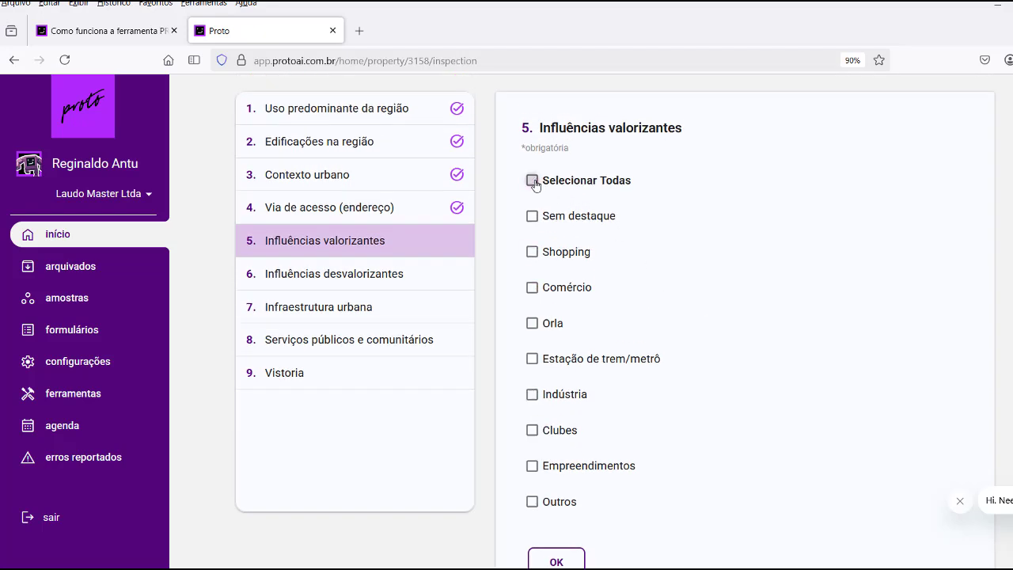
scroll(720, 253, down, 1)
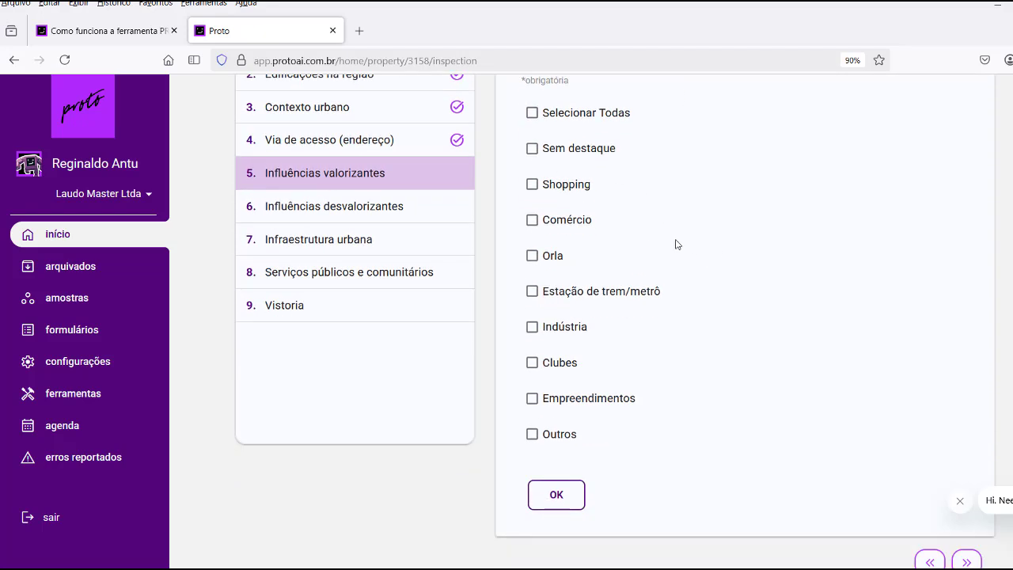
click(532, 184)
click(533, 220)
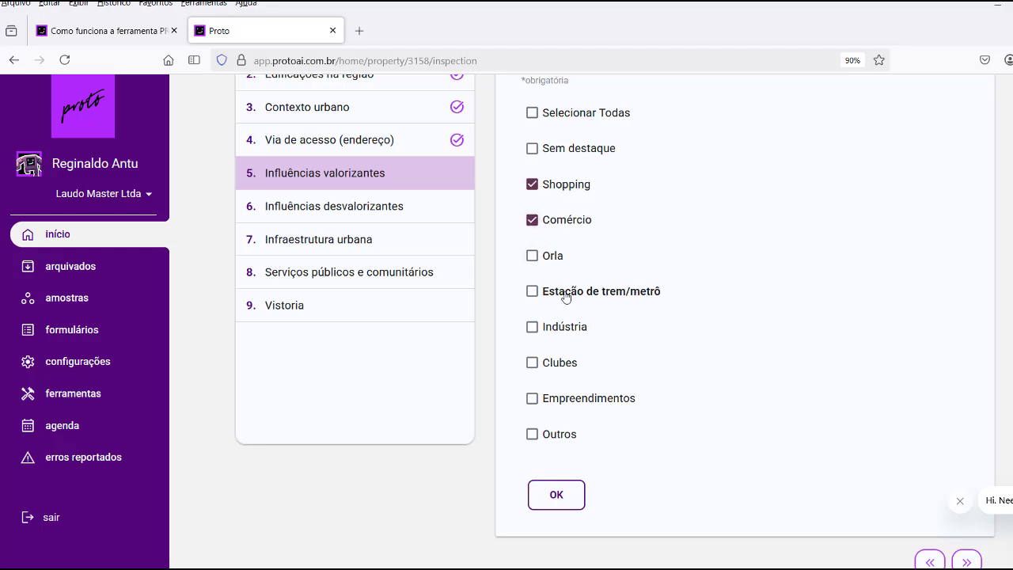
scroll(649, 309, down, 1)
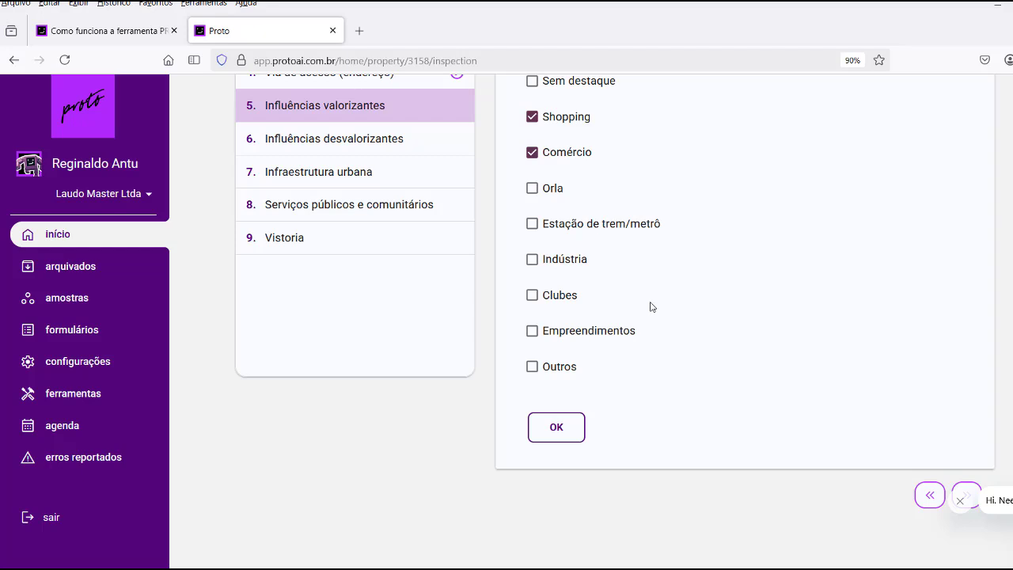
click(532, 295)
click(532, 331)
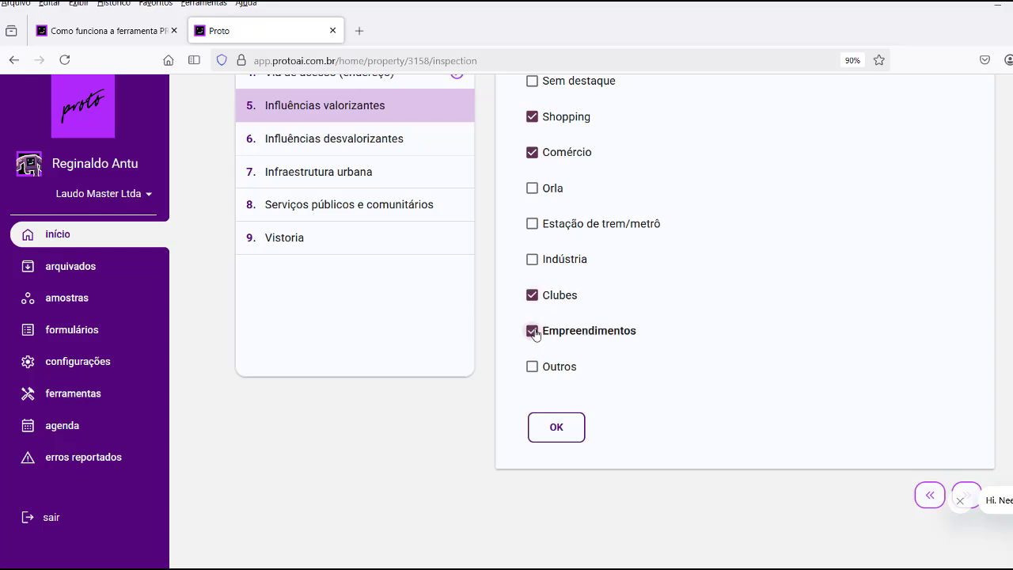
click(531, 368)
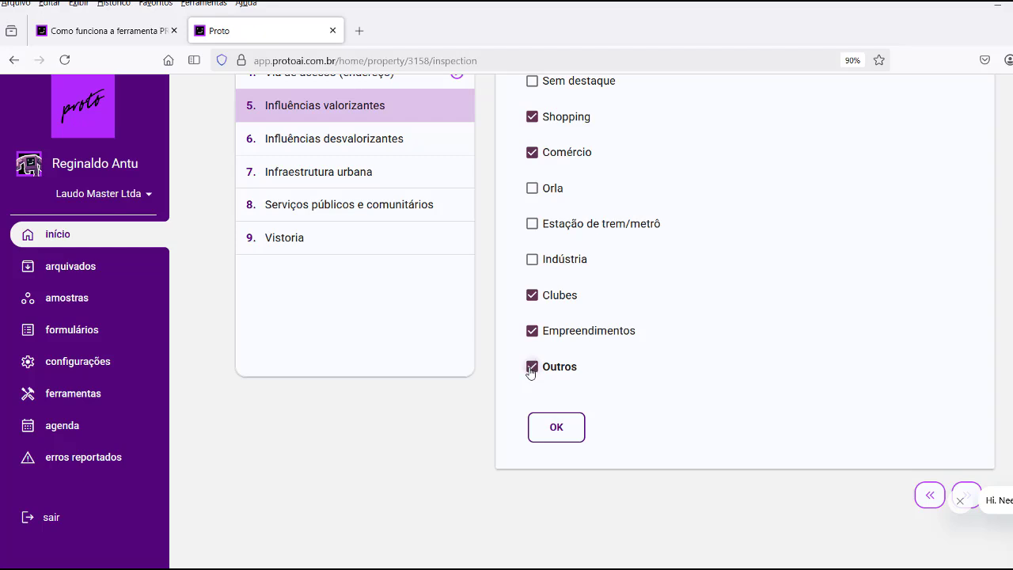
scroll(683, 313, up, 2)
scroll(685, 314, down, 2)
click(580, 432)
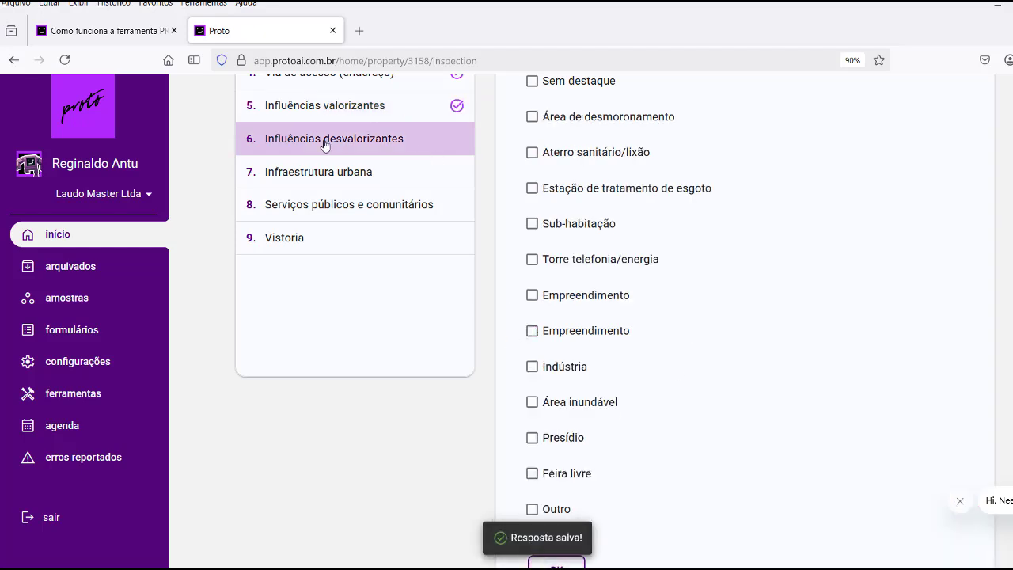
Answer Influências desvalorizantes with Sem destaque and save it.
scroll(701, 214, up, 3)
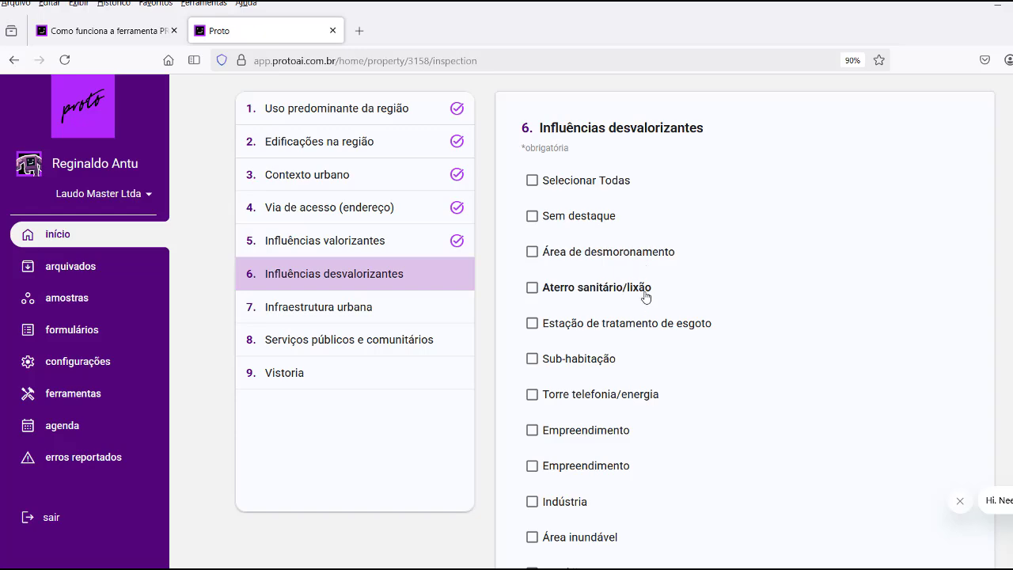
scroll(646, 296, down, 1)
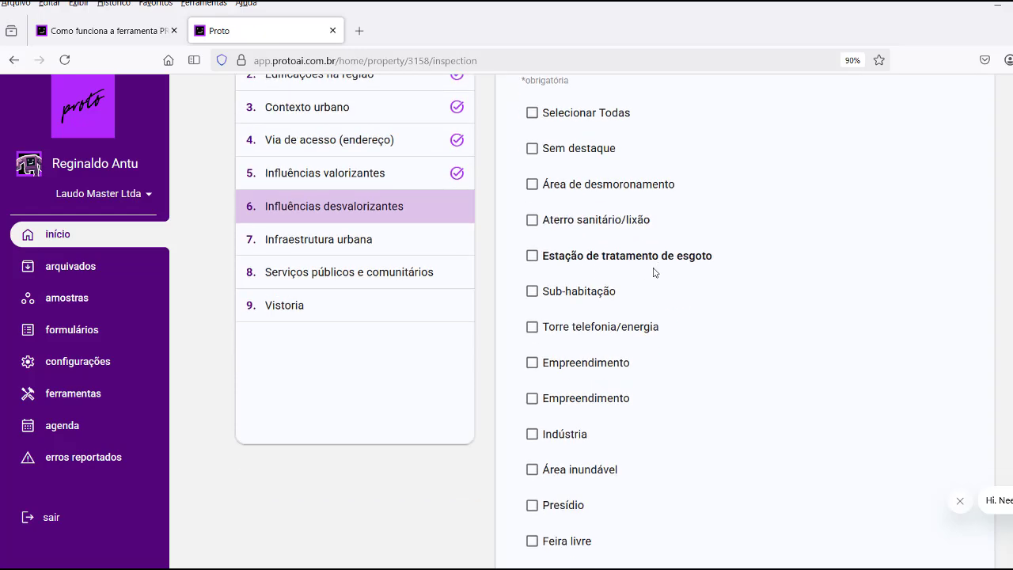
scroll(655, 291, down, 1)
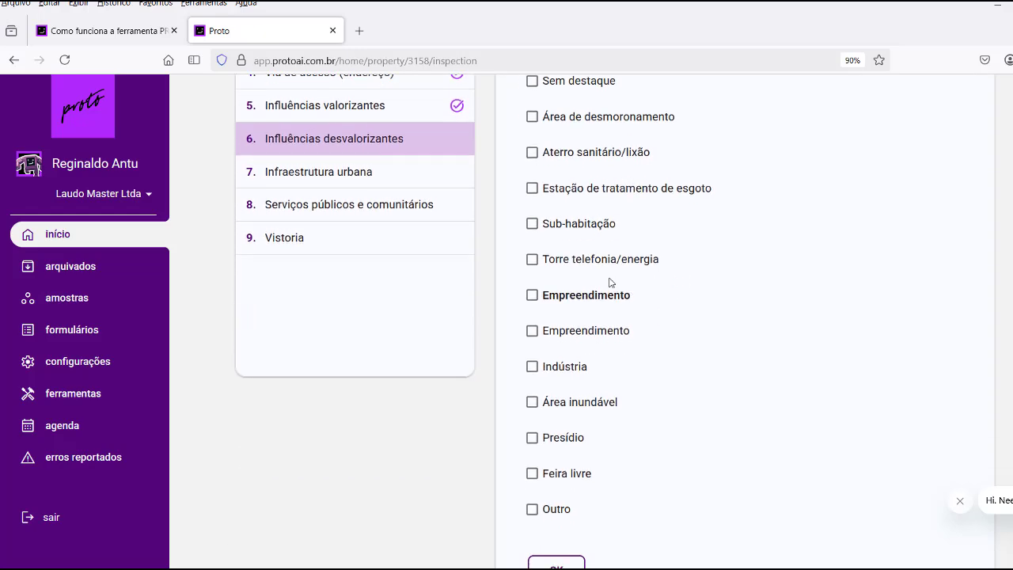
scroll(656, 275, down, 1)
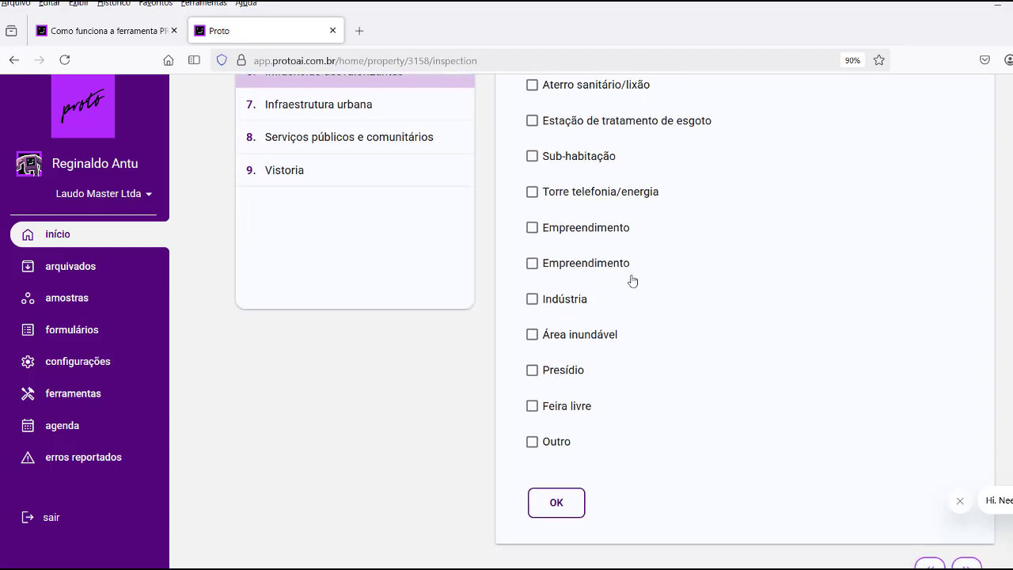
scroll(674, 332, up, 3)
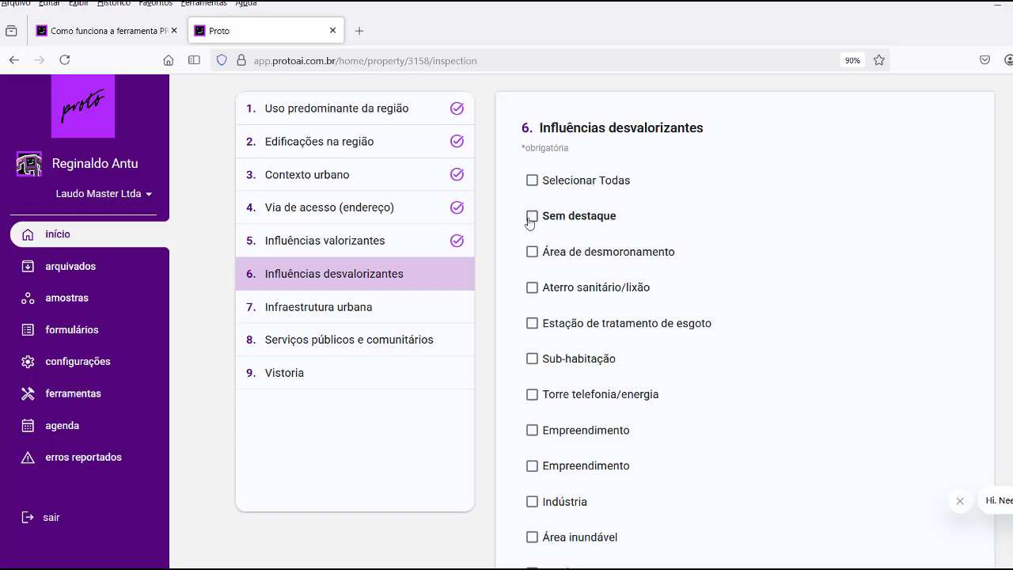
click(531, 216)
scroll(674, 285, down, 1)
scroll(675, 285, down, 2)
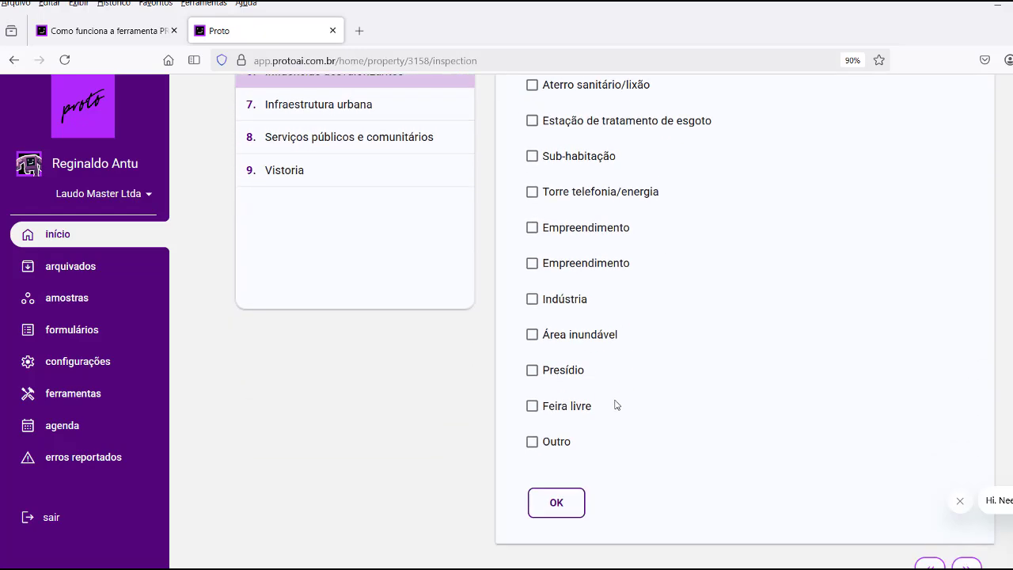
click(574, 436)
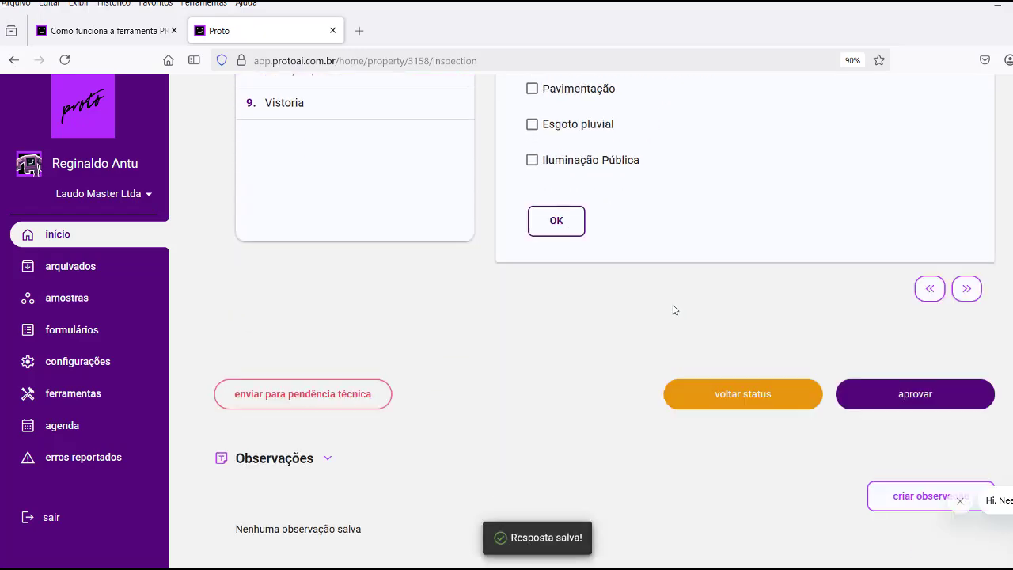
scroll(669, 279, up, 3)
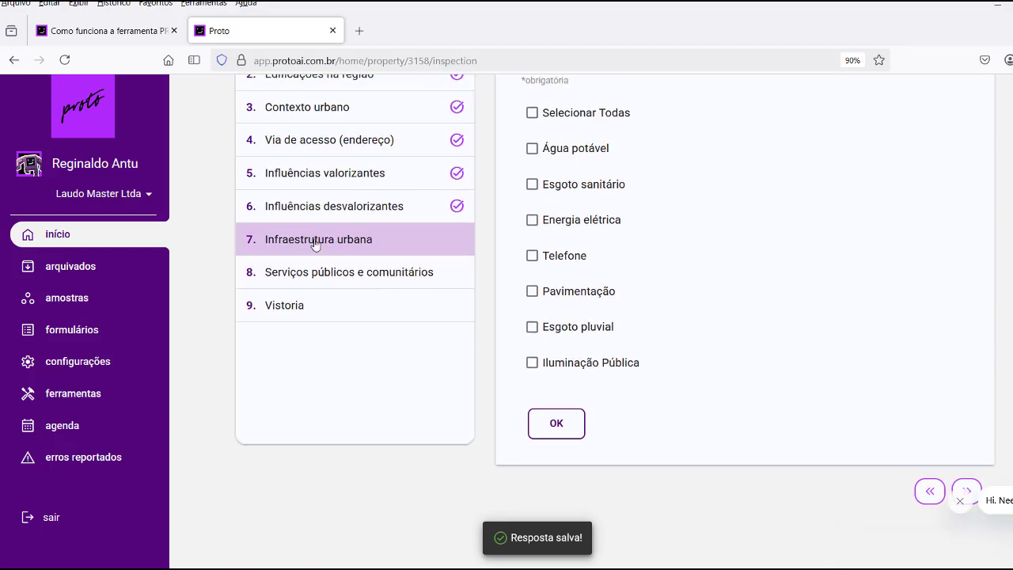
Select all urban infrastructure and community service options, and set Vistoria to Interna e externa.
scroll(694, 270, up, 1)
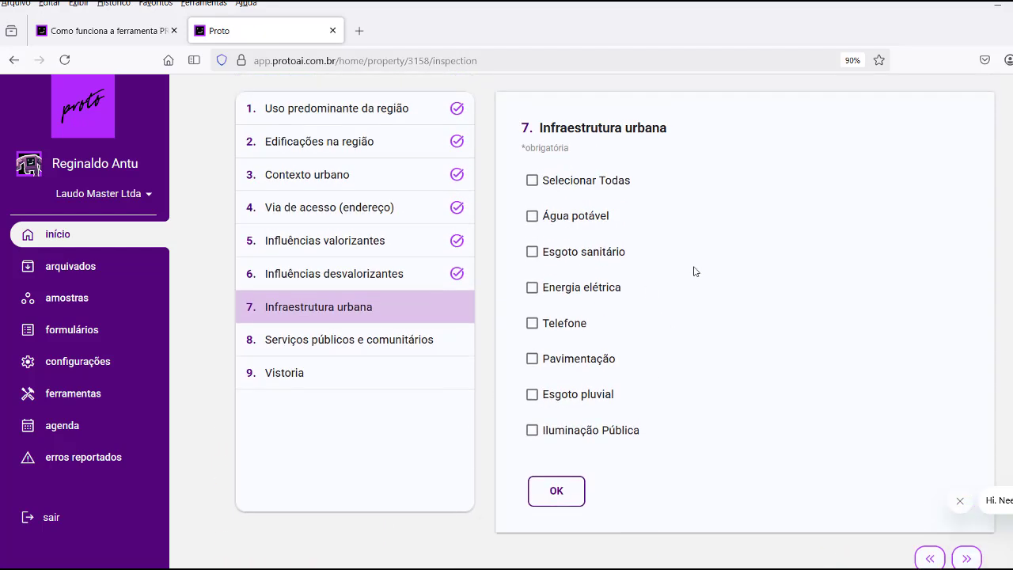
click(531, 181)
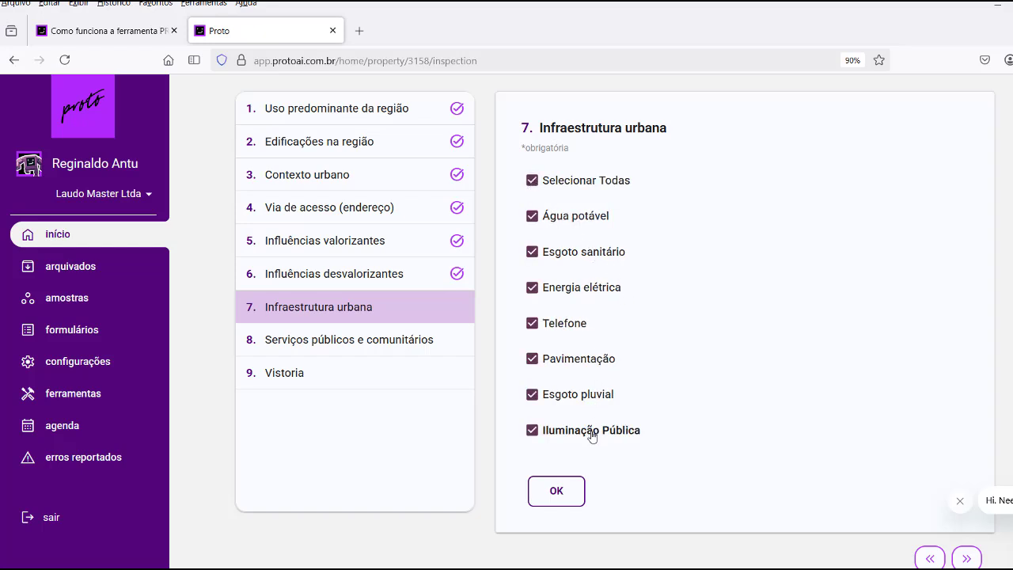
click(560, 493)
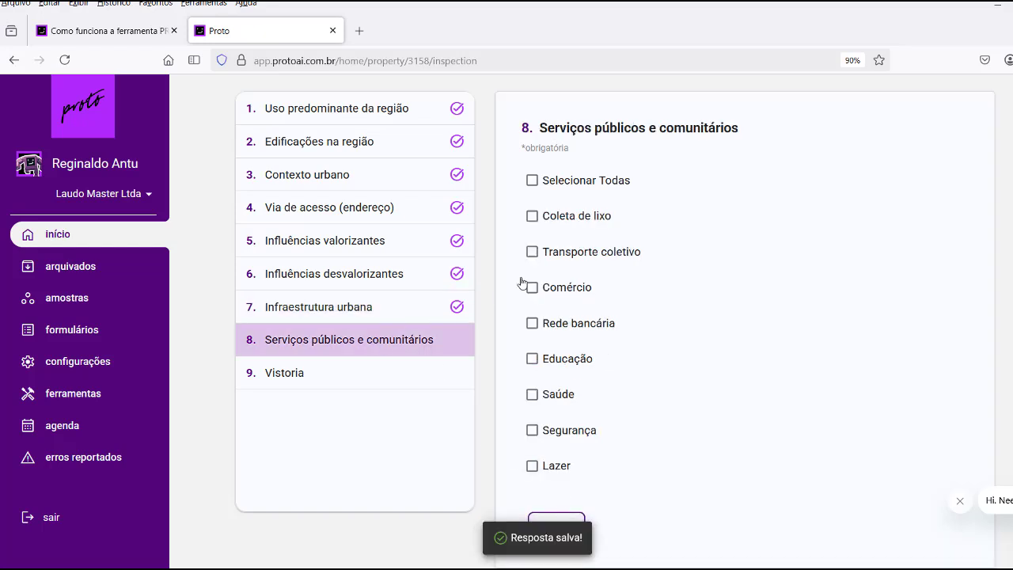
click(531, 182)
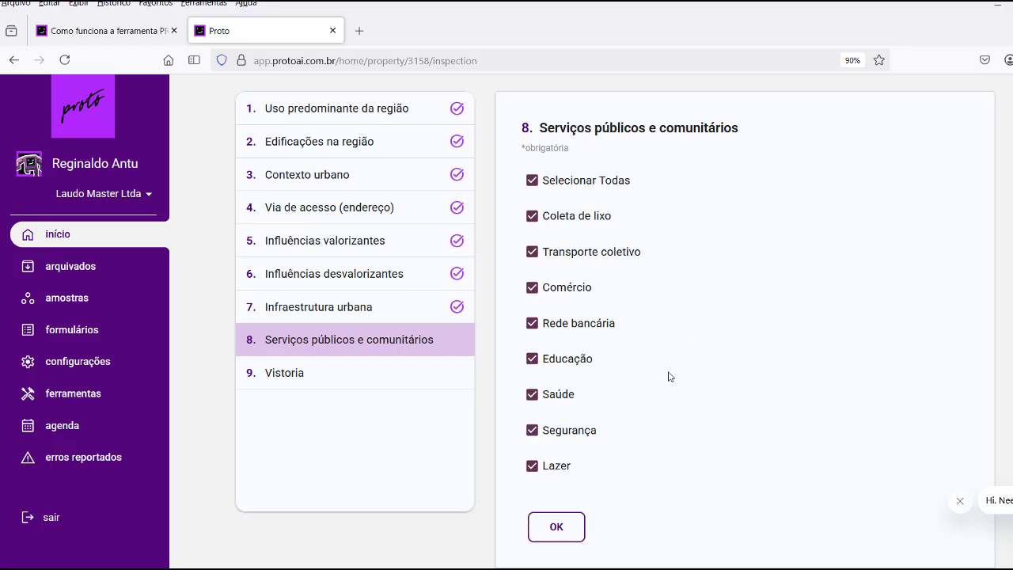
click(564, 528)
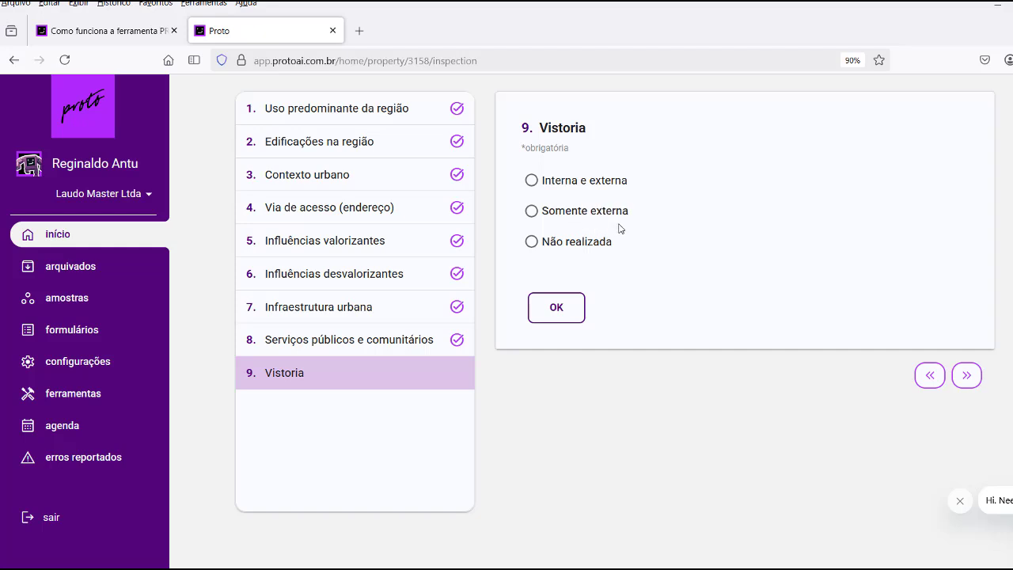
click(531, 180)
click(558, 307)
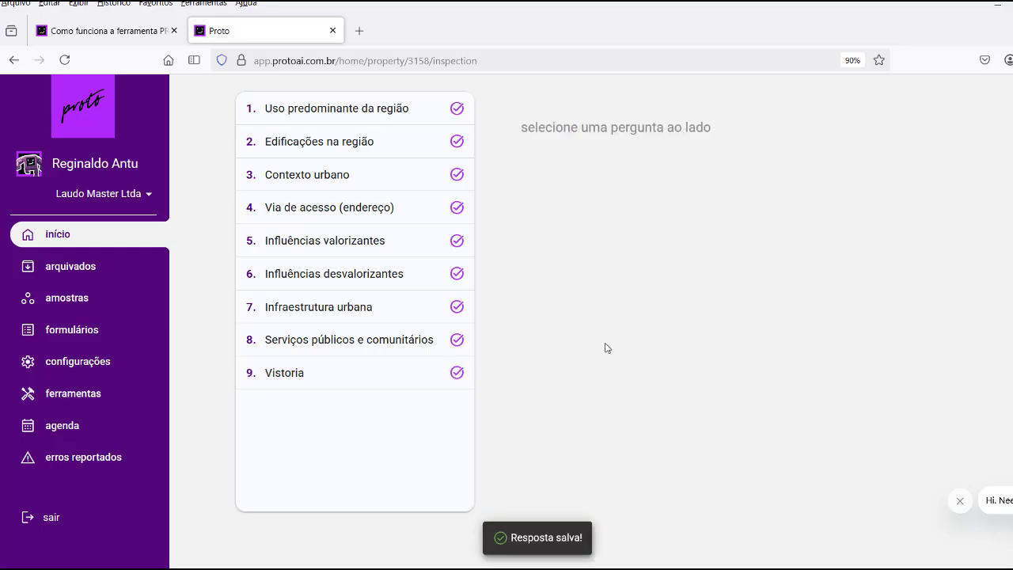
Approve the completed inspection form and confirm moving OS 78480 to Criação de Amostra.
scroll(619, 357, down, 5)
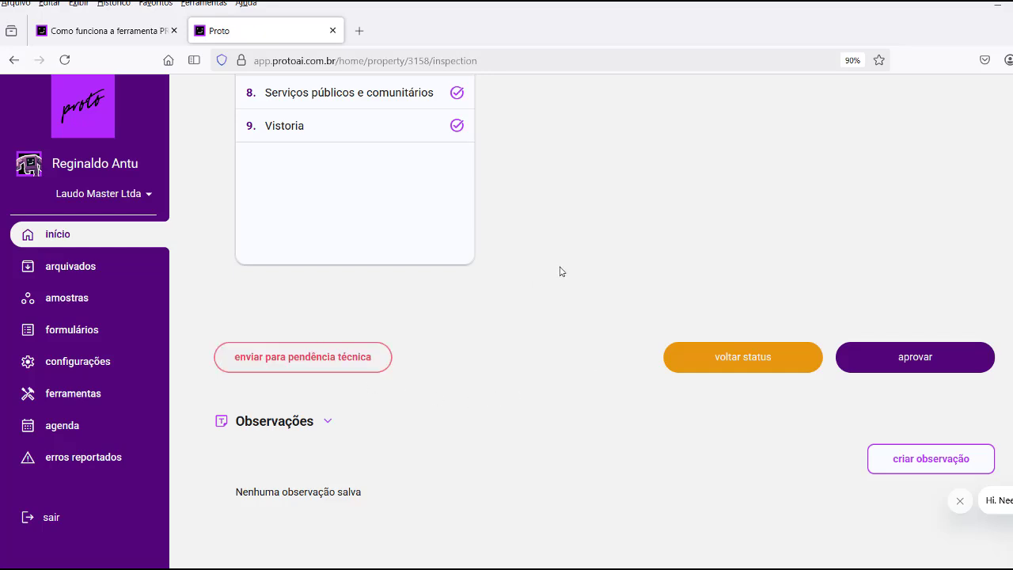
scroll(560, 272, up, 5)
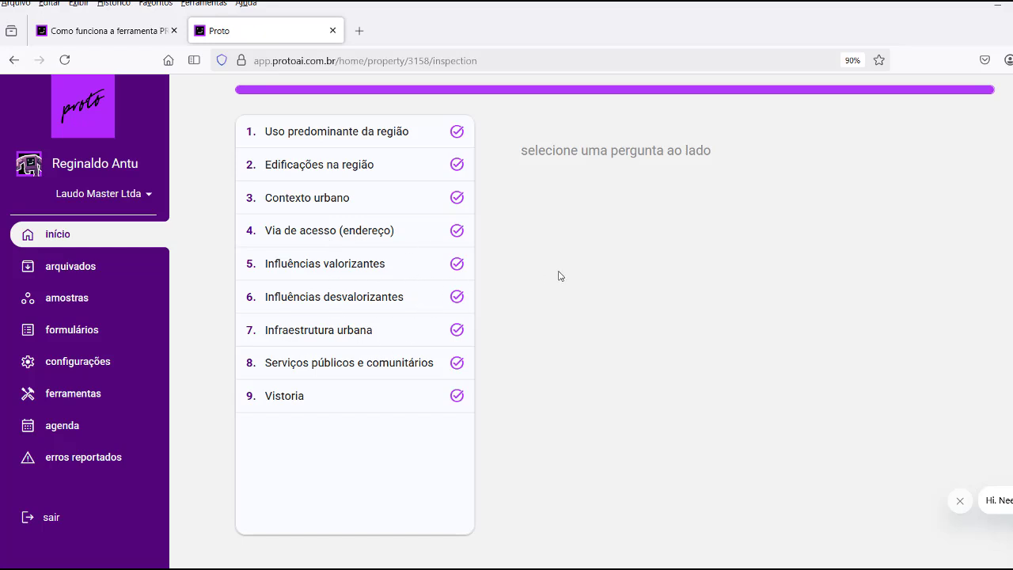
scroll(559, 276, down, 5)
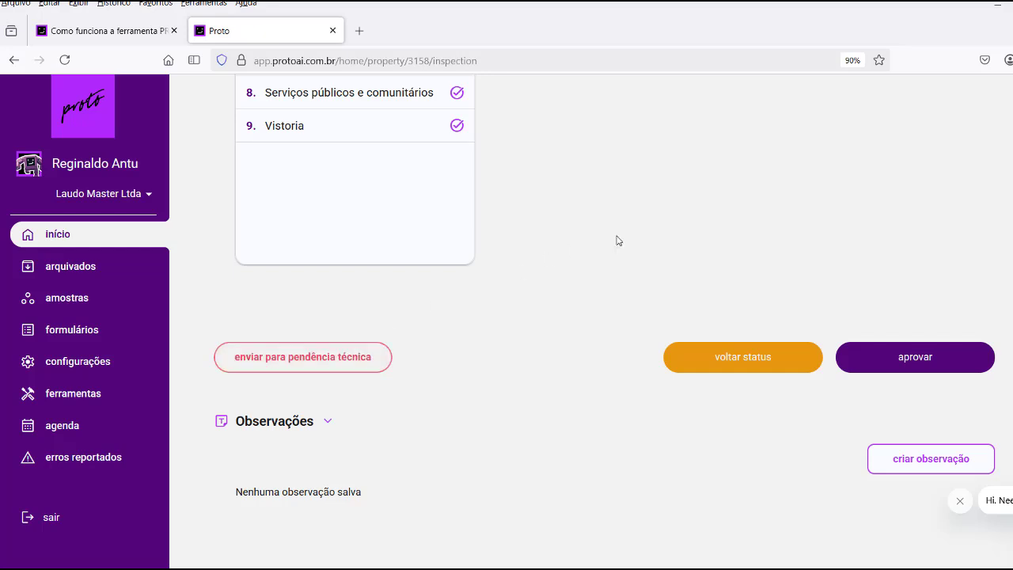
click(914, 362)
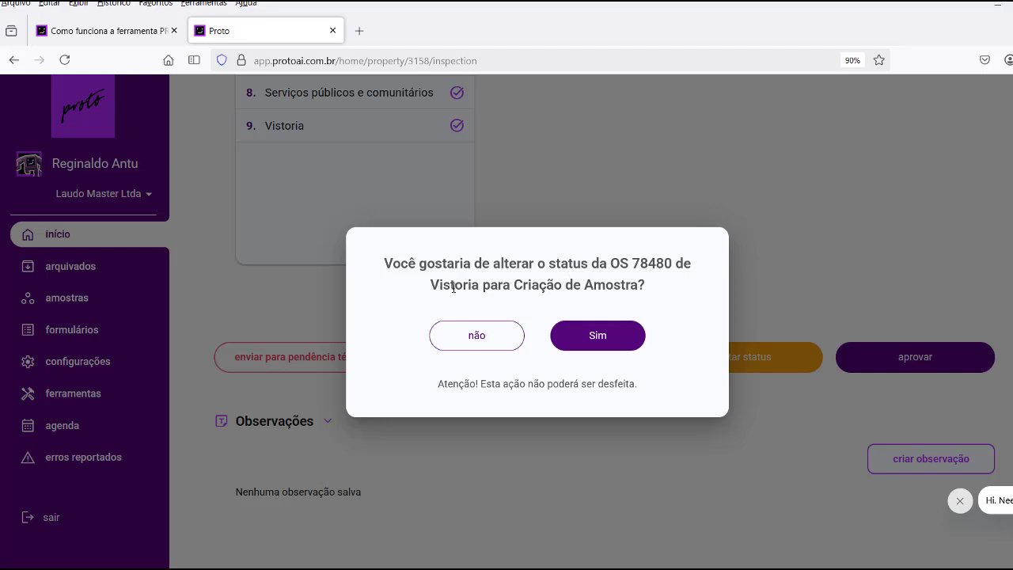
click(599, 342)
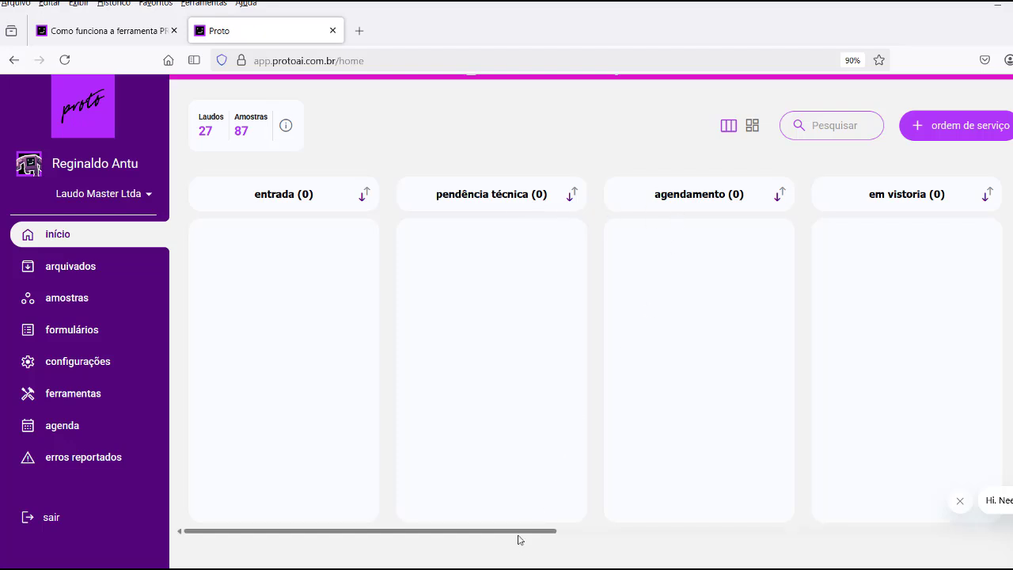
Scroll the board to the criação de amostra column and open the OS 78480 card.
drag(522, 536, 908, 546)
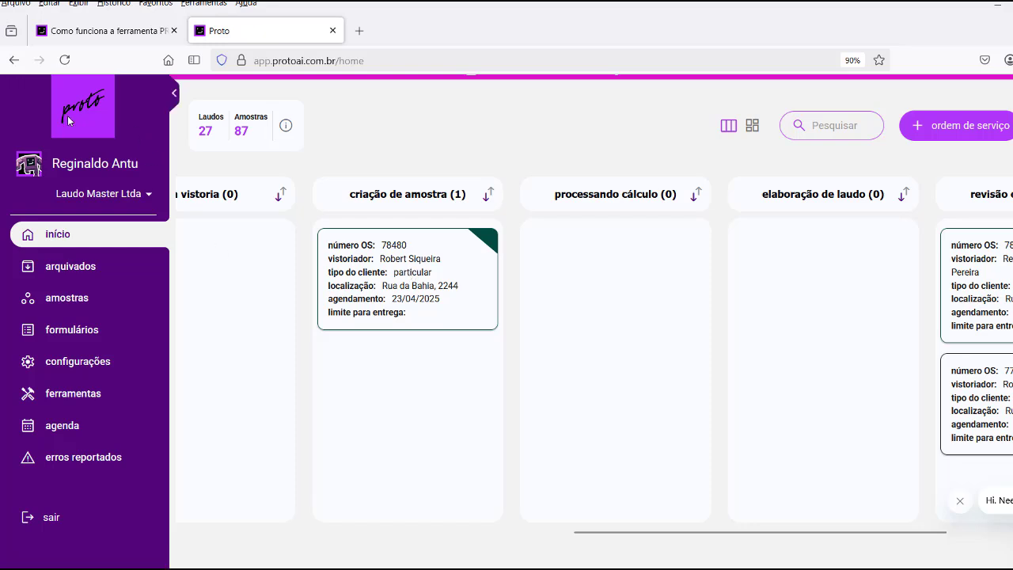
click(397, 284)
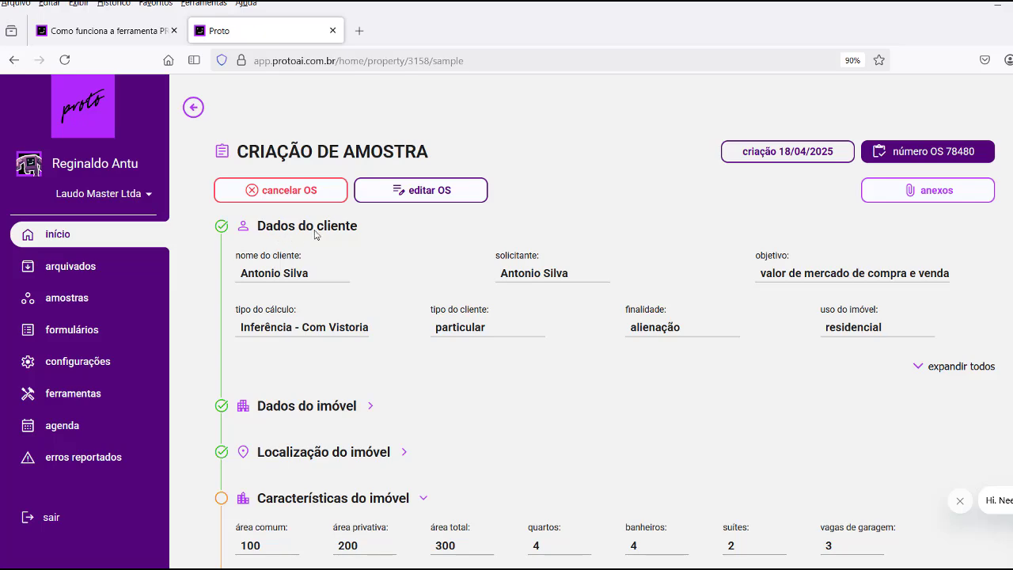
Approve the Características do imóvel section, then scroll down to the Amostra section.
scroll(316, 238, down, 3)
scroll(339, 287, down, 2)
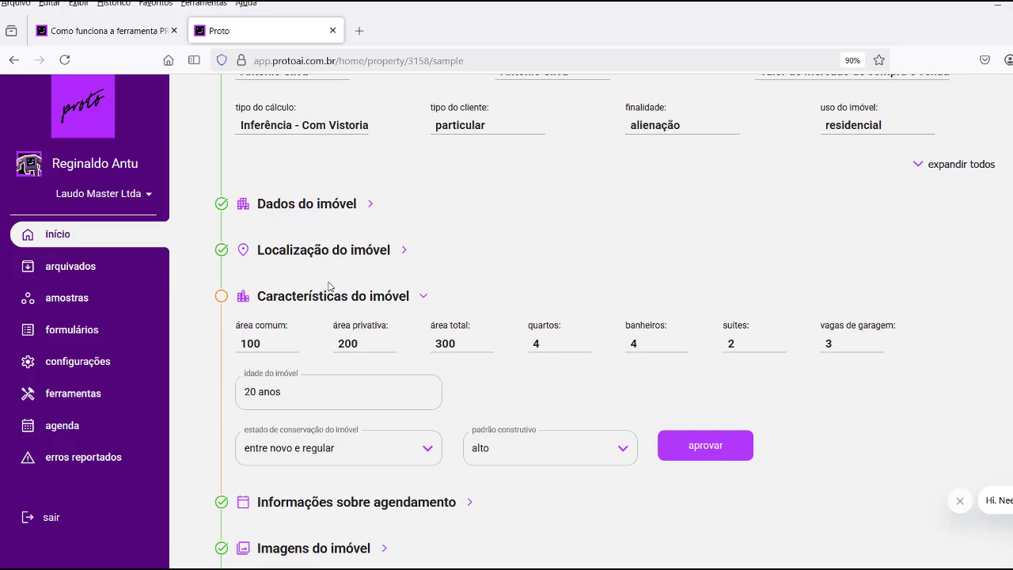
scroll(431, 271, down, 2)
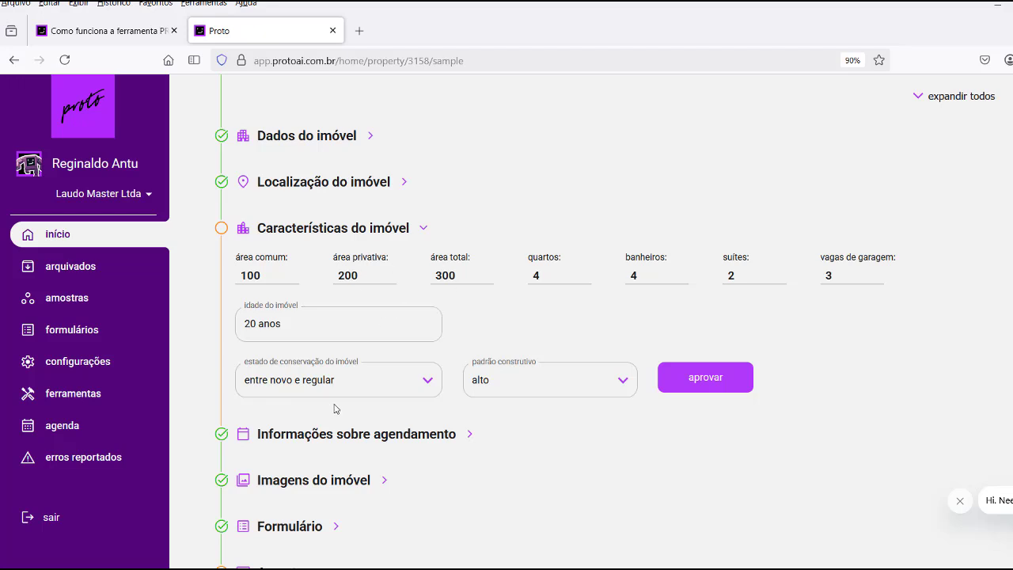
click(719, 377)
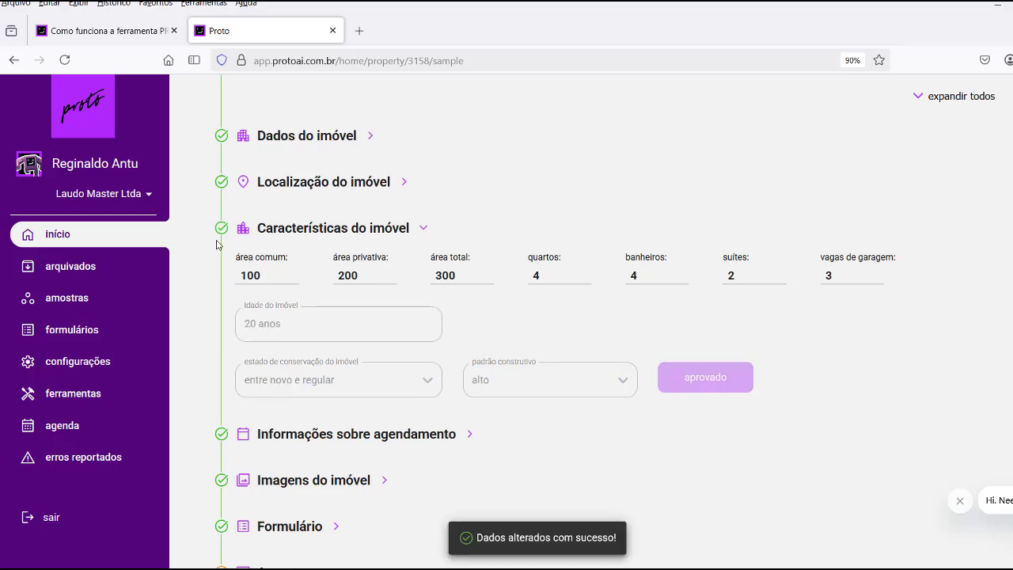
scroll(439, 309, down, 3)
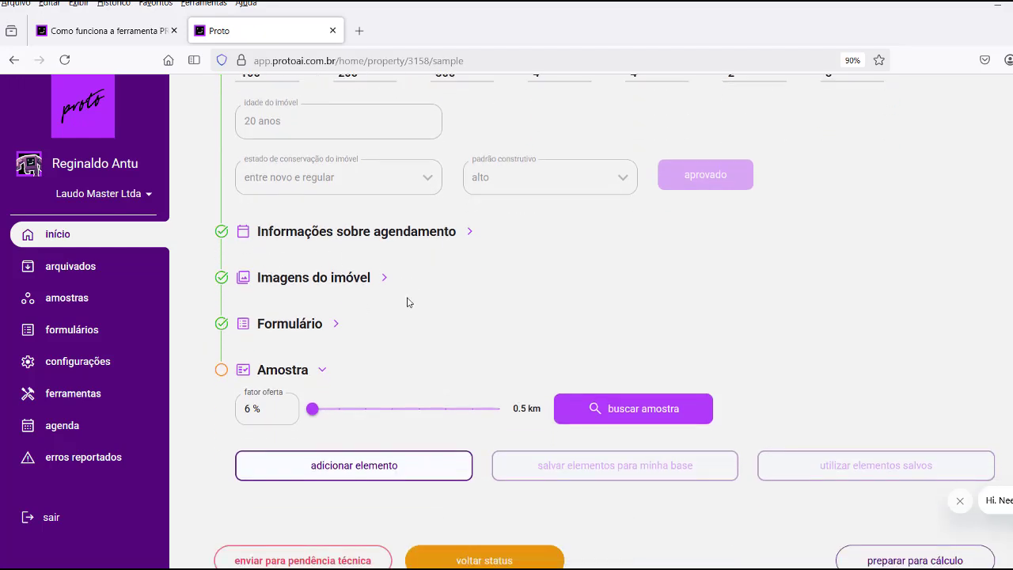
scroll(412, 301, down, 2)
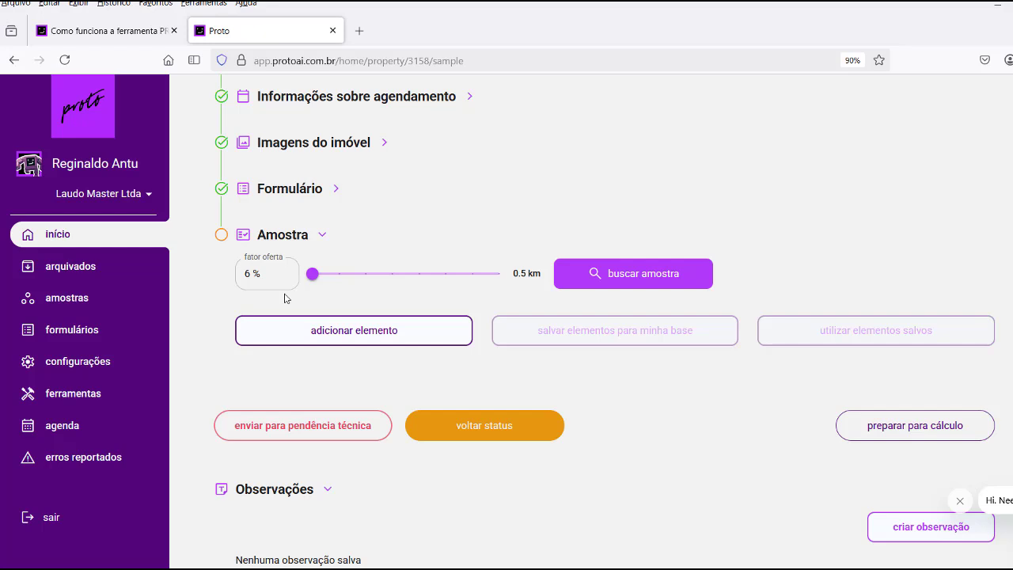
mouse_move(276, 275)
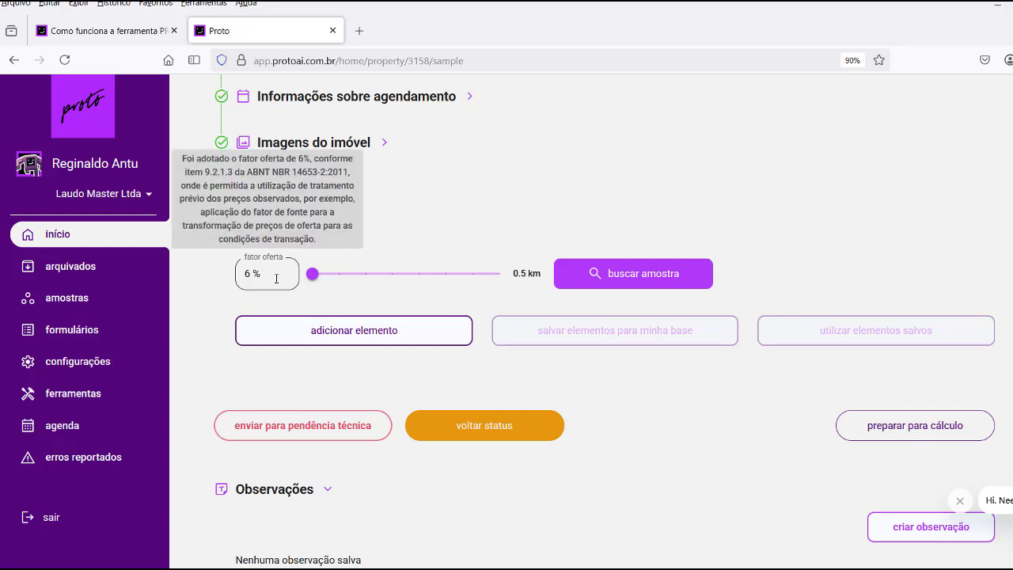
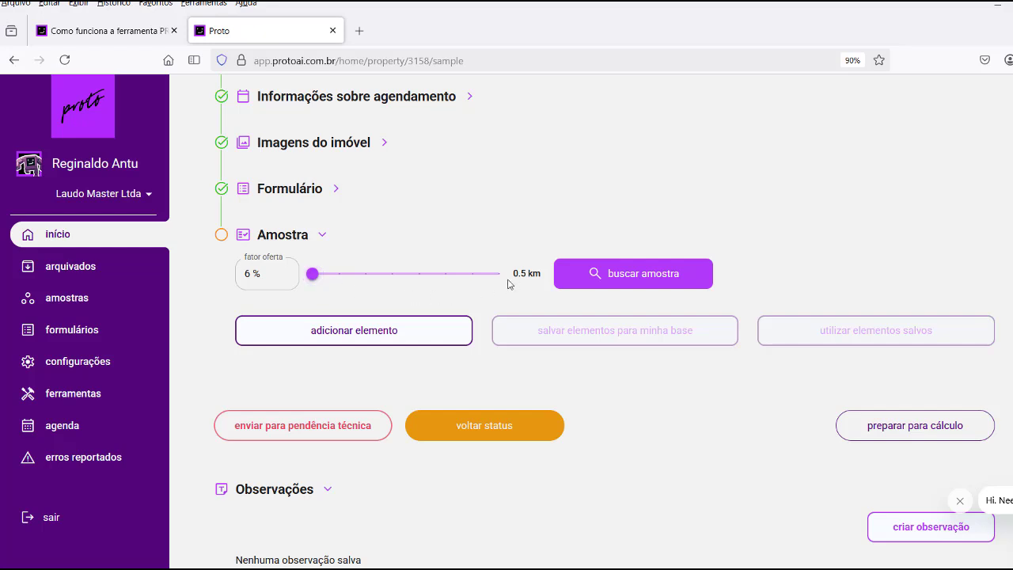
Adjust the Amostra distance slider and settle the search radius at 1.5 km, keeping the 6 % offer factor.
drag(314, 282, 492, 284)
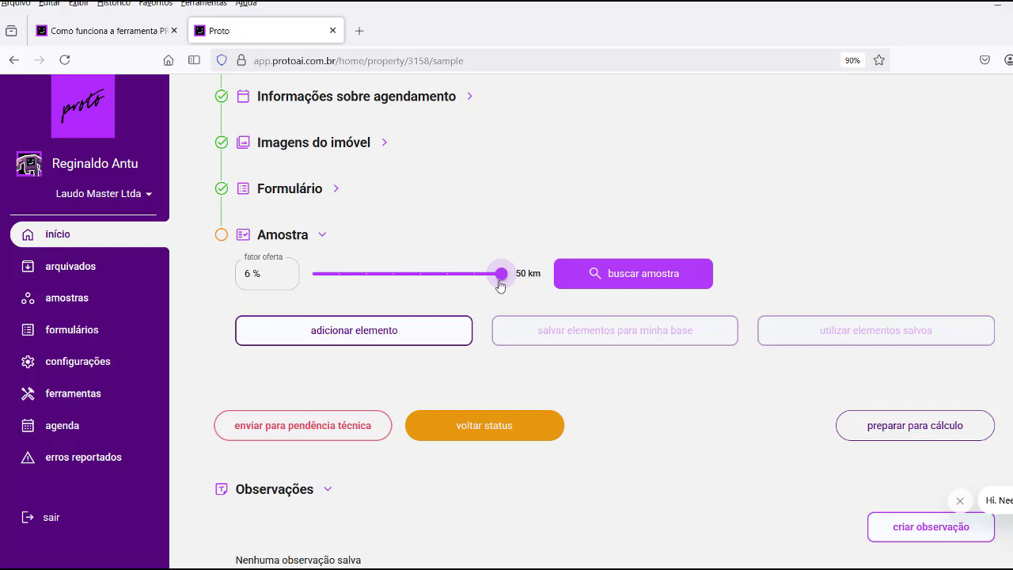
drag(500, 286, 415, 283)
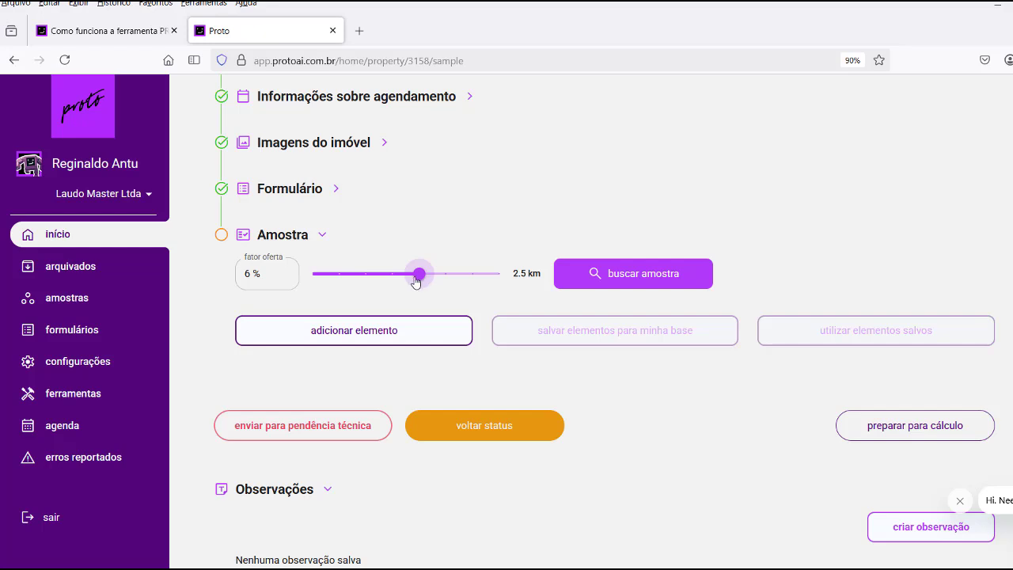
drag(437, 281, 428, 287)
drag(427, 278, 360, 287)
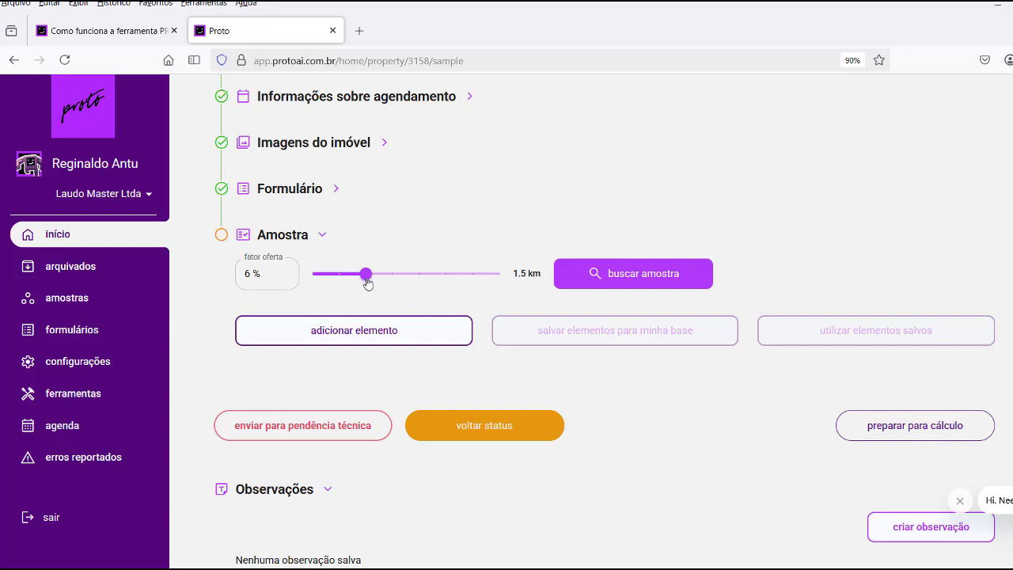
drag(367, 275, 314, 281)
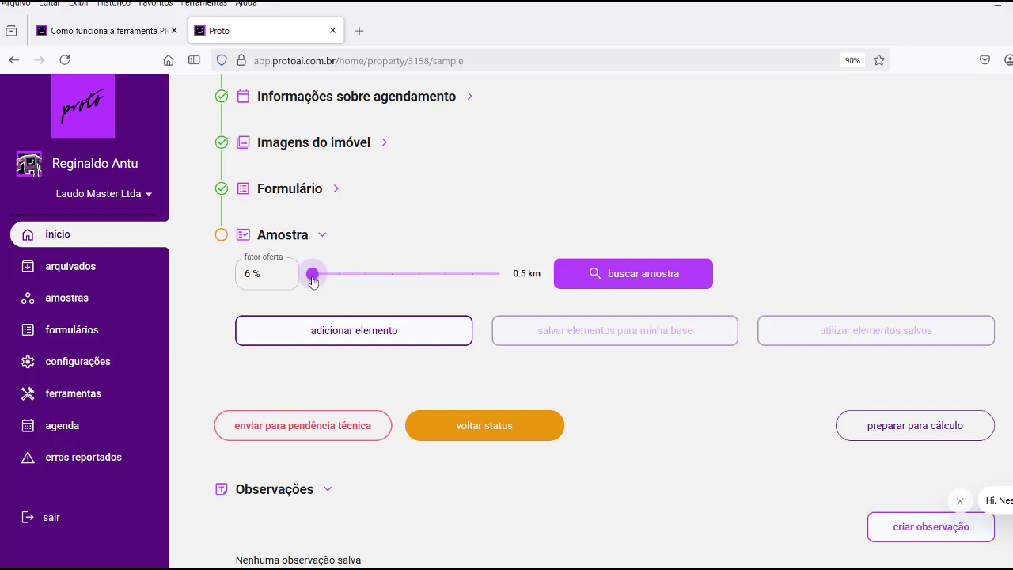
drag(312, 282, 366, 275)
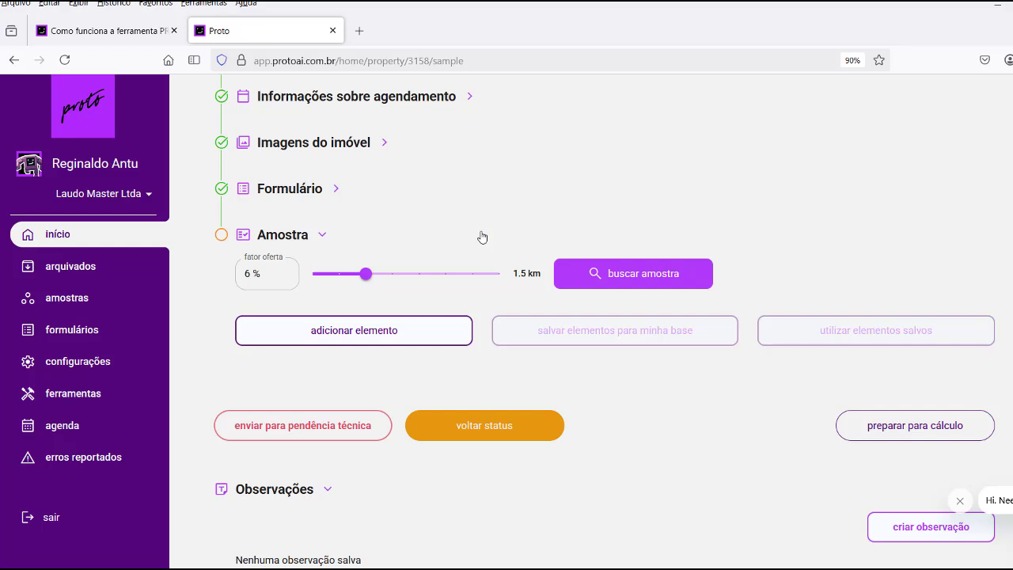
Run the comparable sample search with the 1.5 km radius.
click(620, 273)
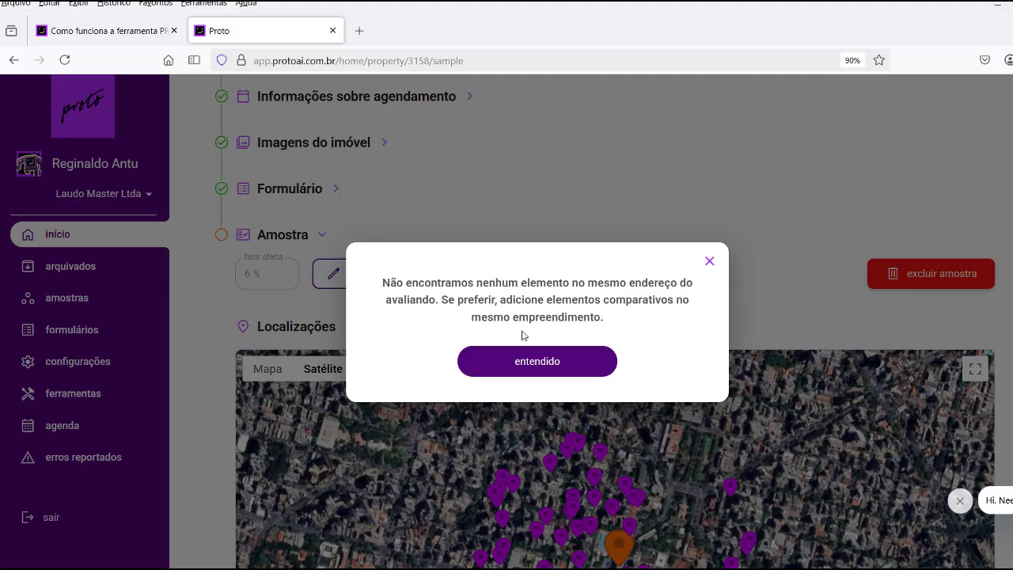
Dismiss the same-address notice and scroll below the map to the numbered 70-element grid.
click(533, 364)
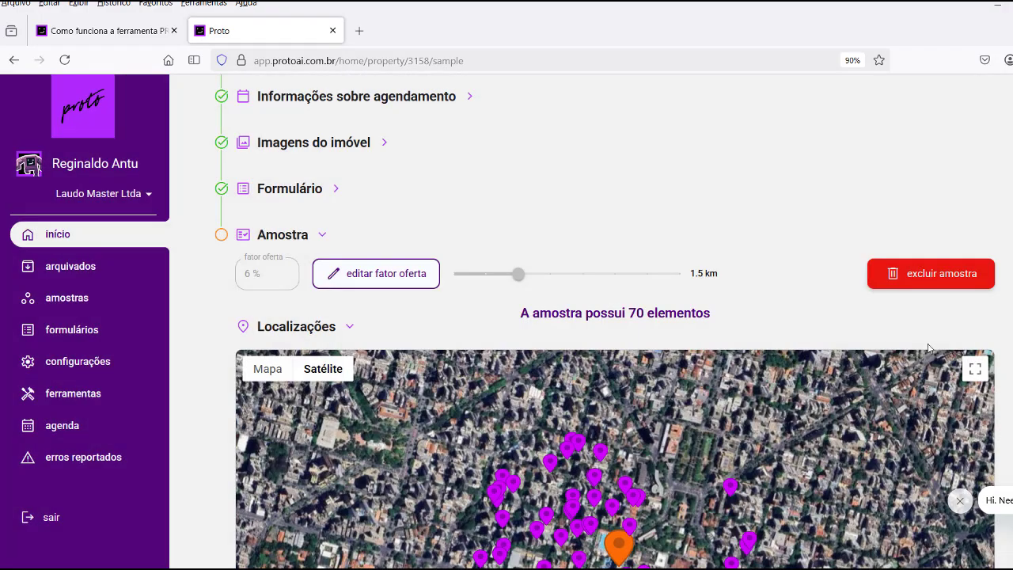
scroll(989, 328, down, 1)
scroll(988, 329, down, 2)
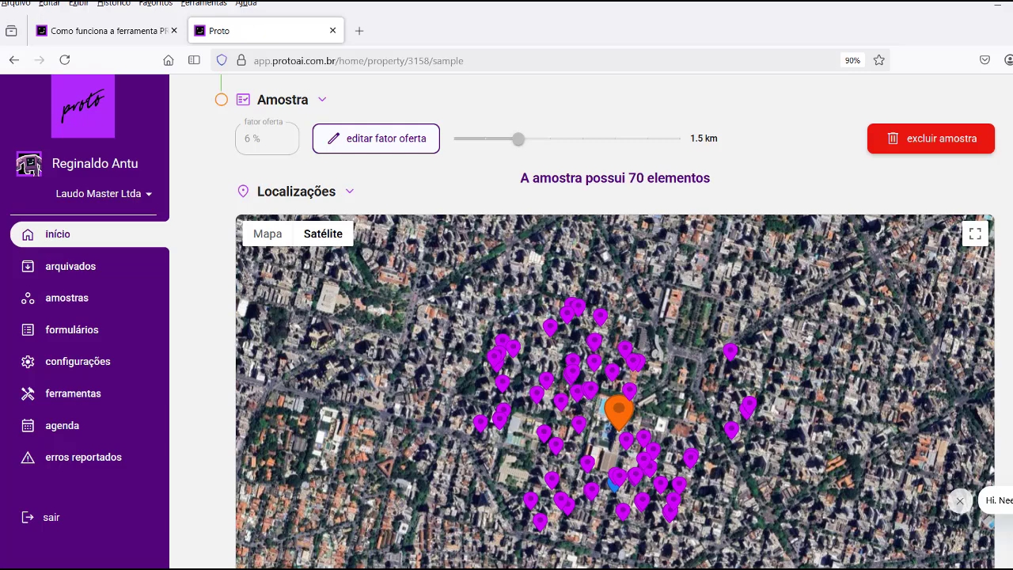
scroll(988, 328, down, 2)
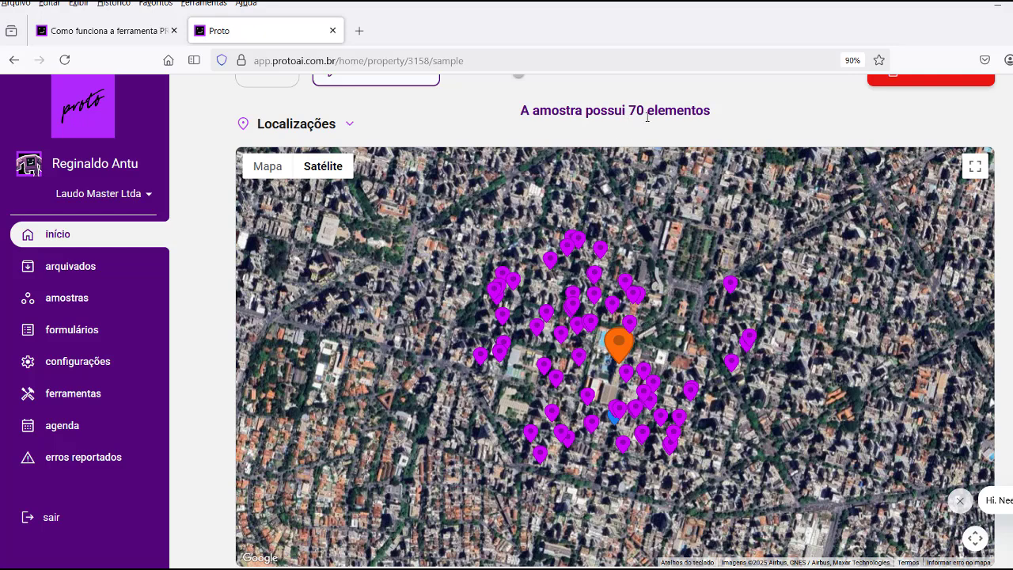
scroll(648, 117, down, 1)
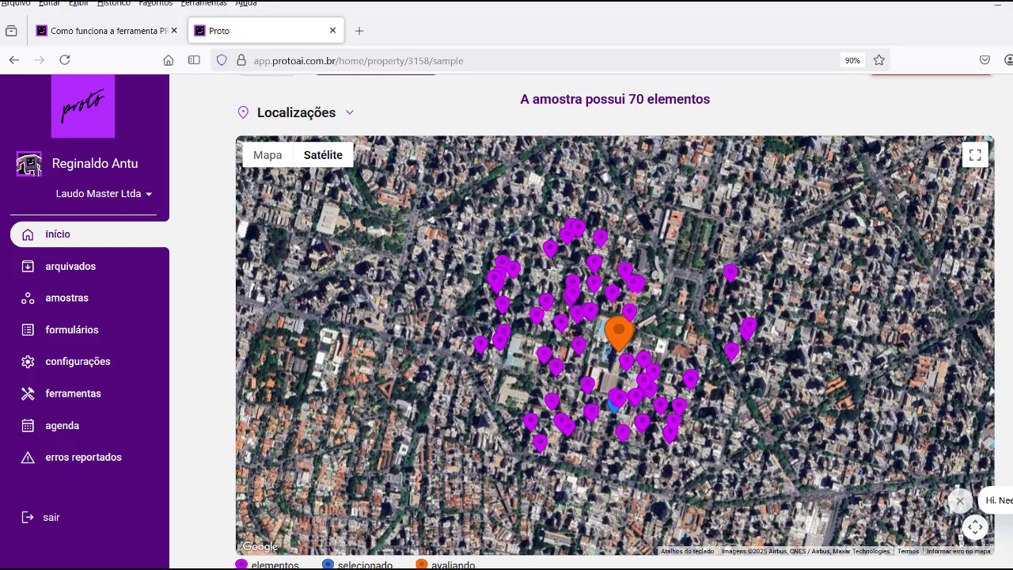
scroll(615, 321, down, 2)
scroll(616, 322, up, 2)
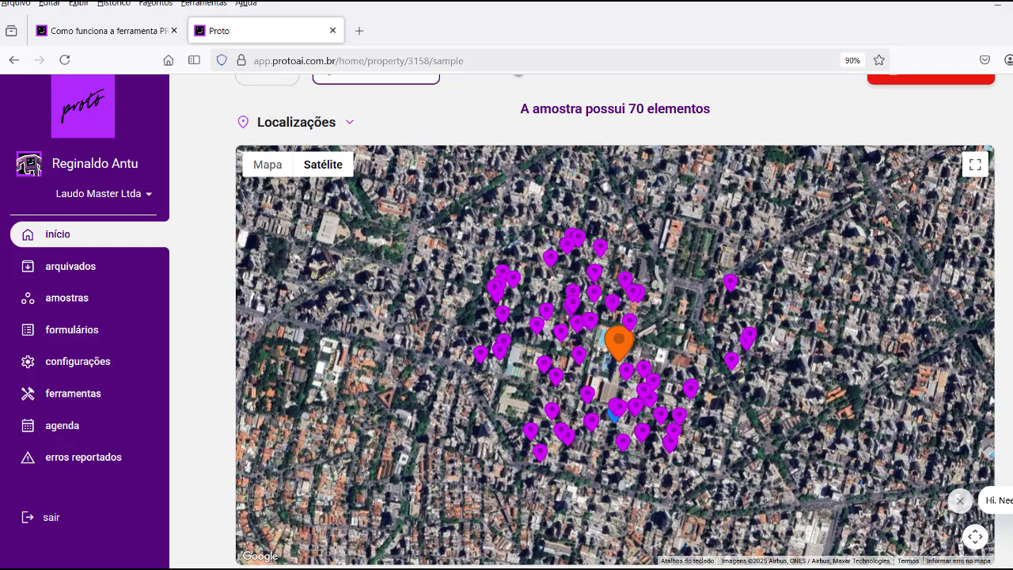
scroll(612, 306, down, 1)
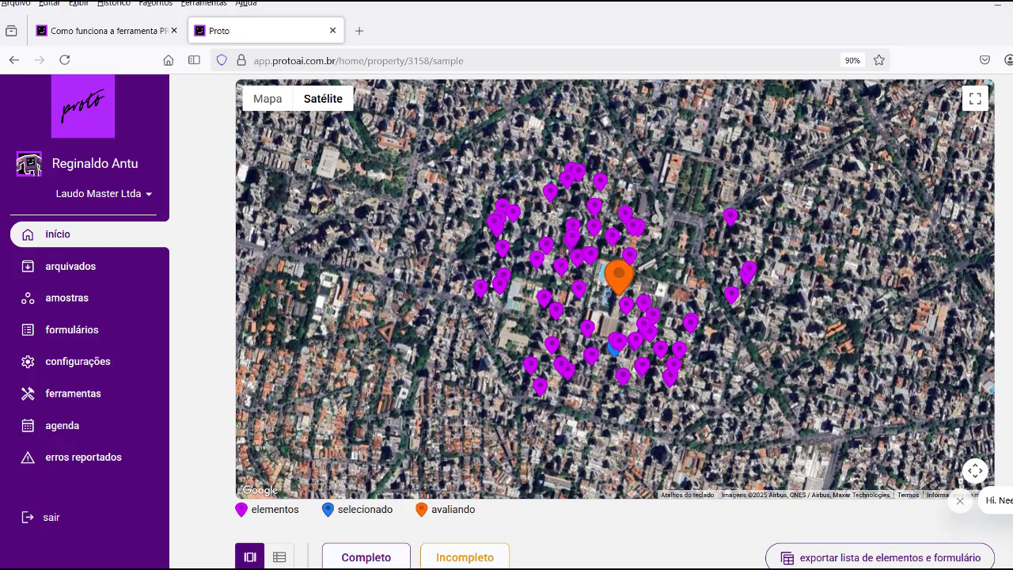
scroll(615, 321, down, 1)
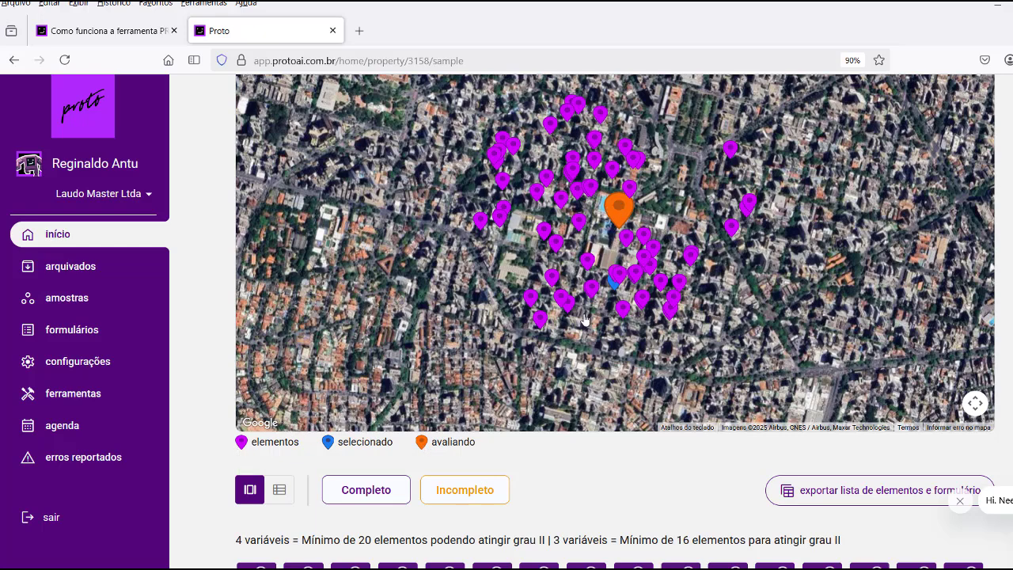
scroll(856, 336, down, 2)
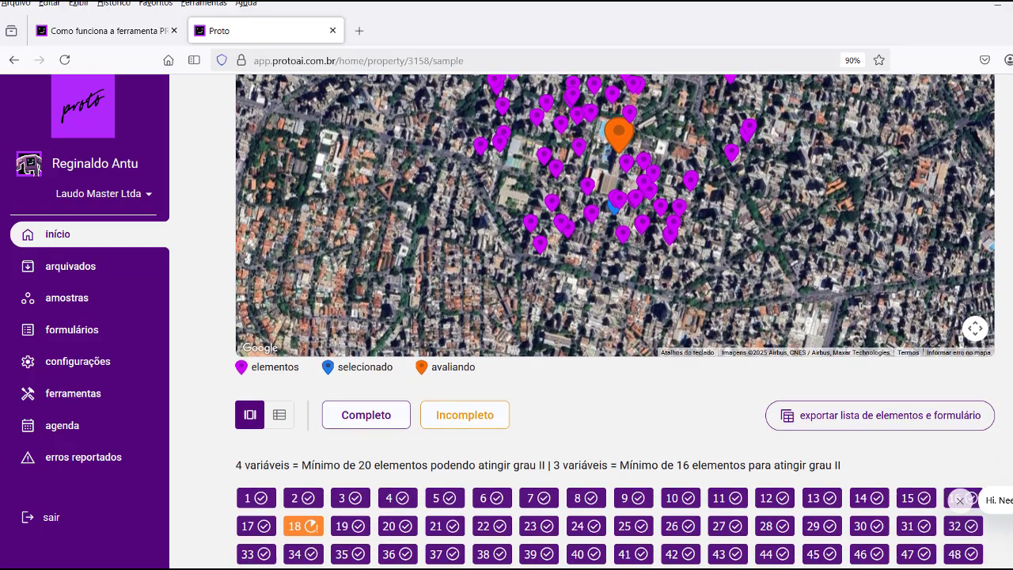
scroll(443, 491, down, 2)
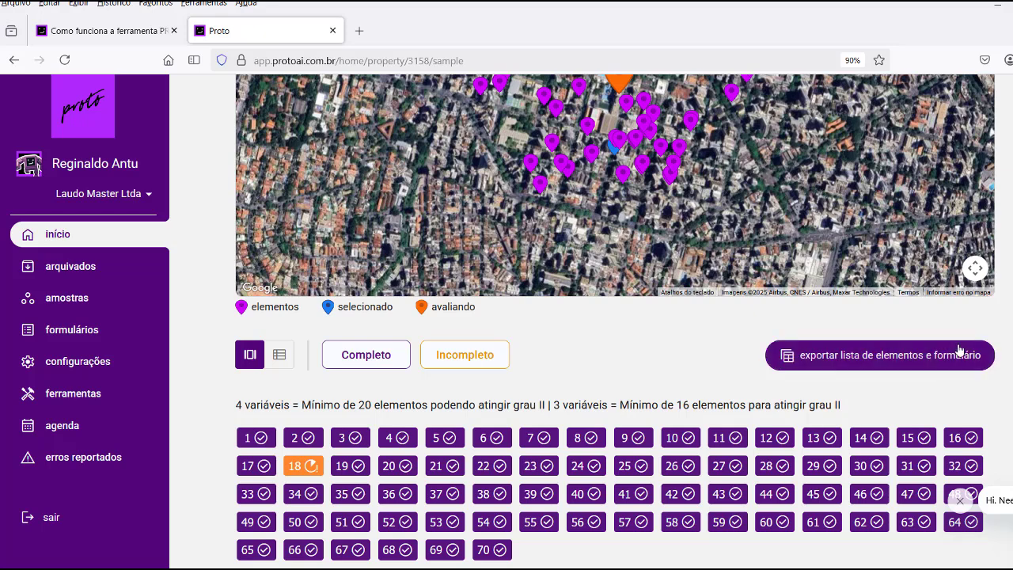
scroll(959, 349, down, 2)
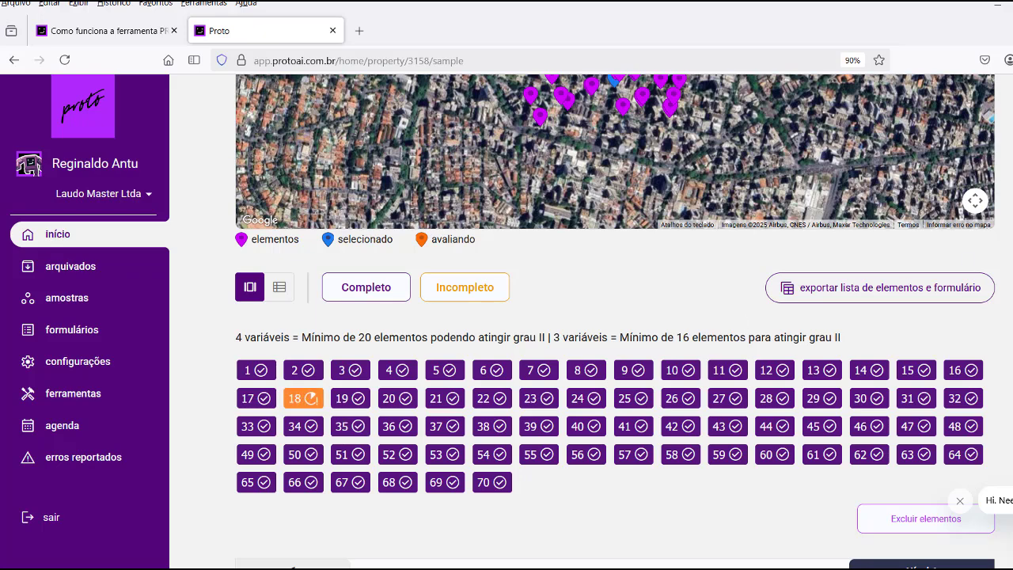
Scroll to element 1's card and select the advertiser name and contact number.
scroll(614, 317, down, 2)
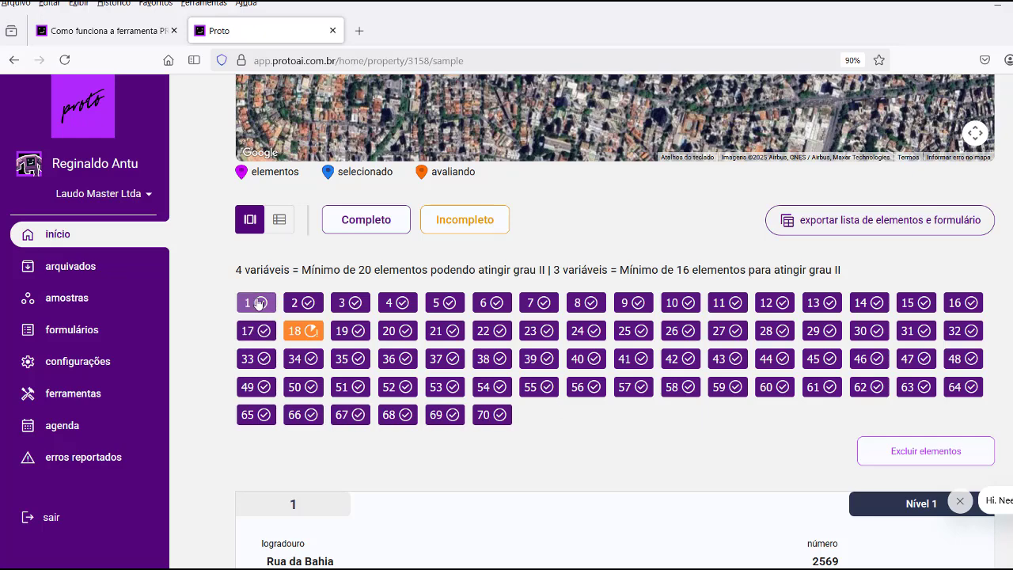
scroll(999, 307, down, 5)
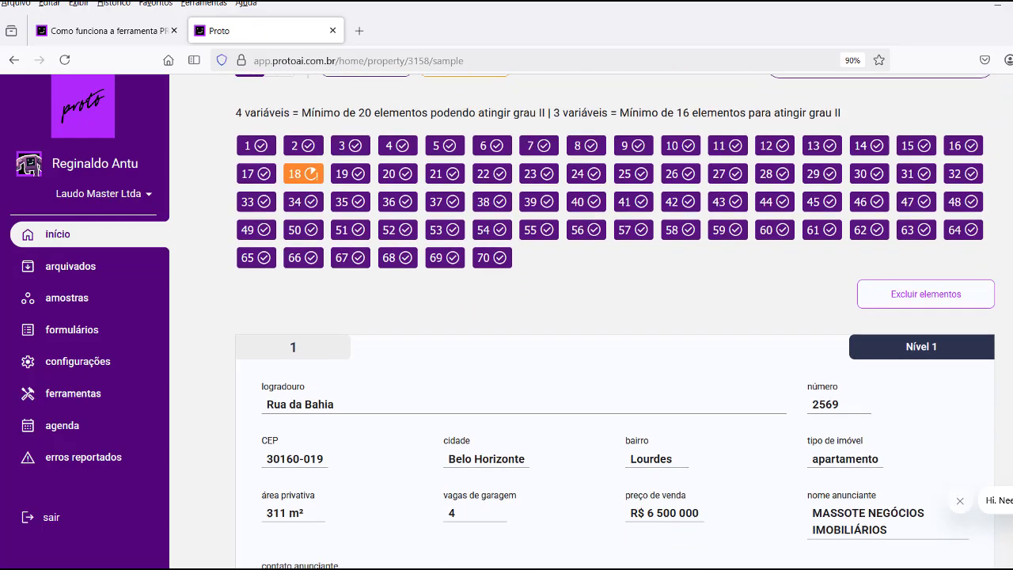
scroll(309, 189, down, 5)
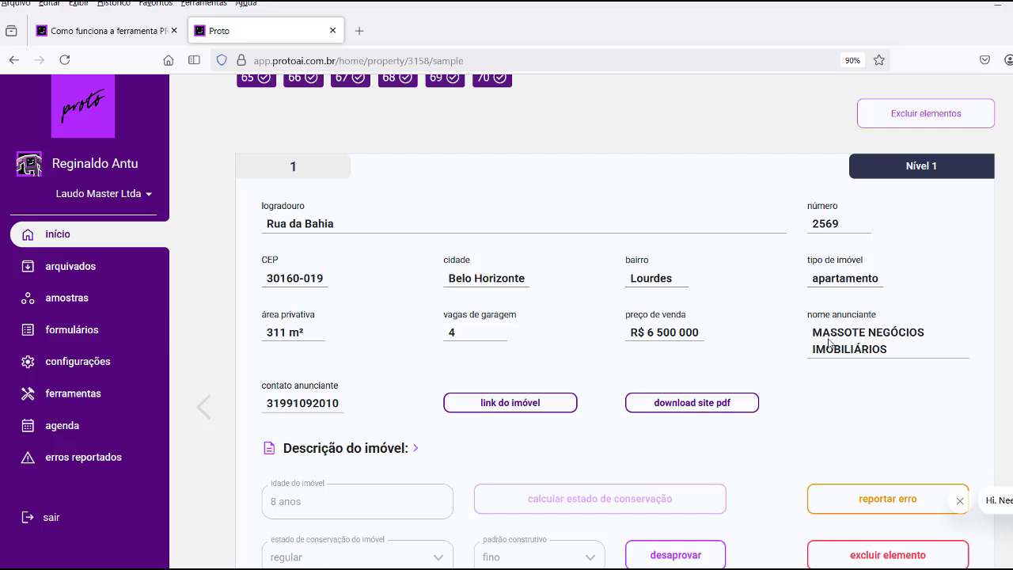
drag(813, 332, 891, 353)
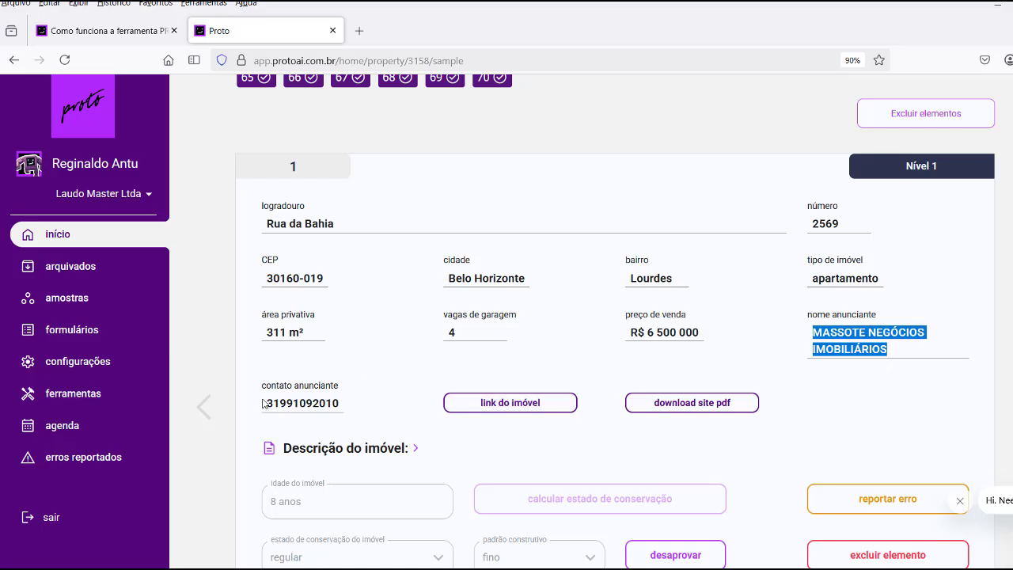
drag(266, 403, 345, 404)
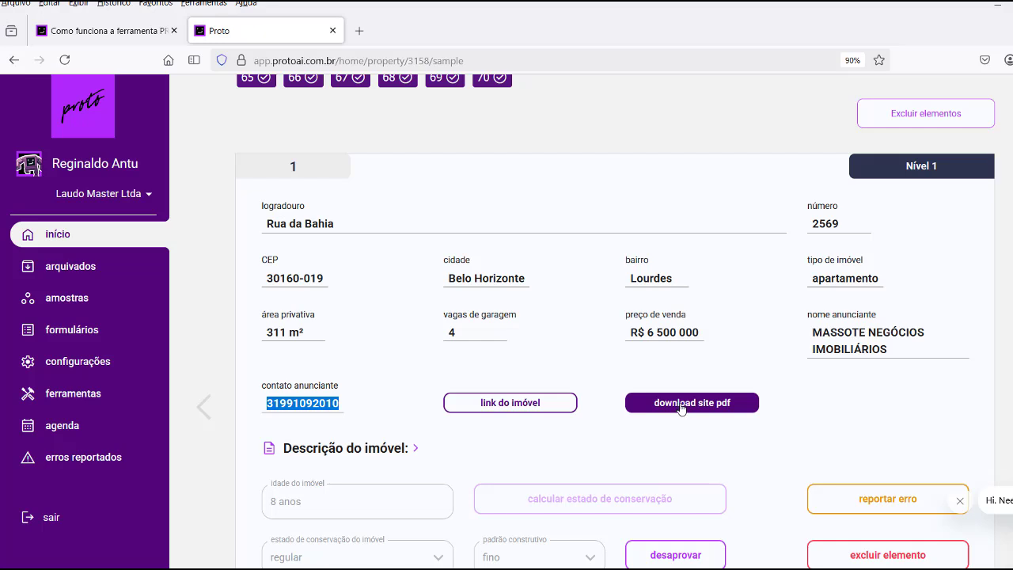
Download element 1's listing site as a PDF and scroll down to its Fotos gallery.
click(592, 353)
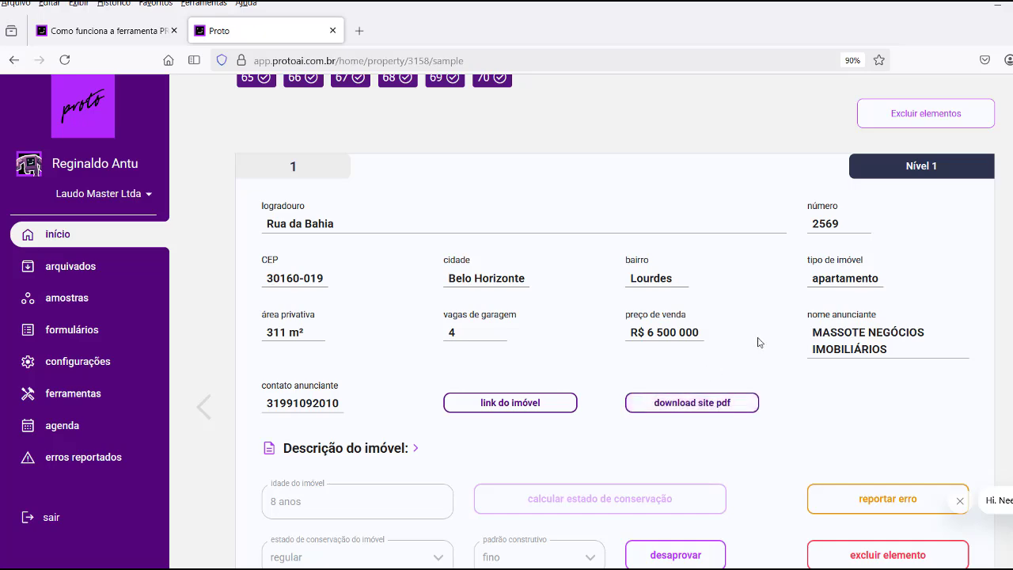
scroll(758, 342, down, 3)
scroll(758, 342, down, 4)
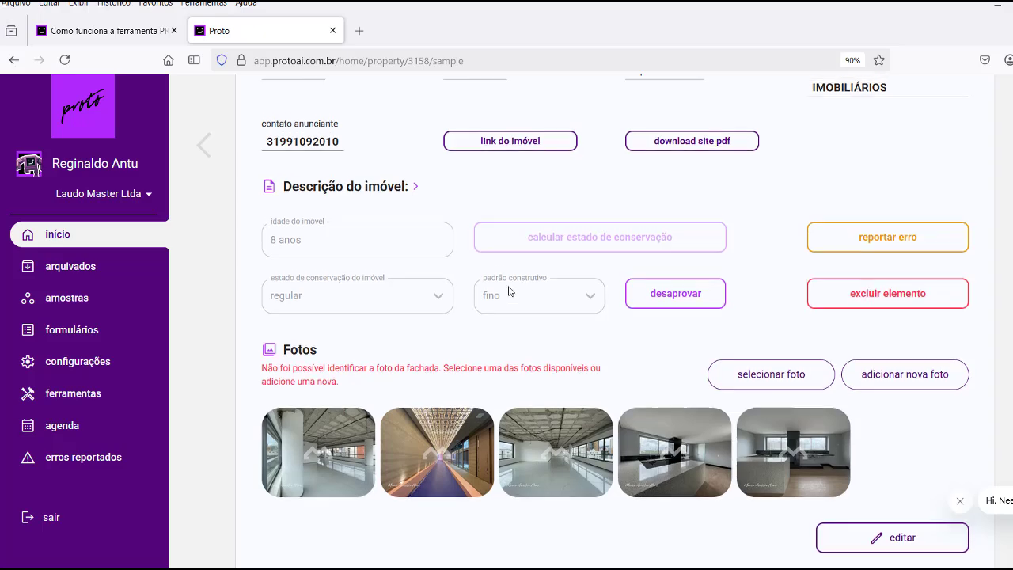
scroll(510, 290, up, 3)
scroll(395, 329, down, 3)
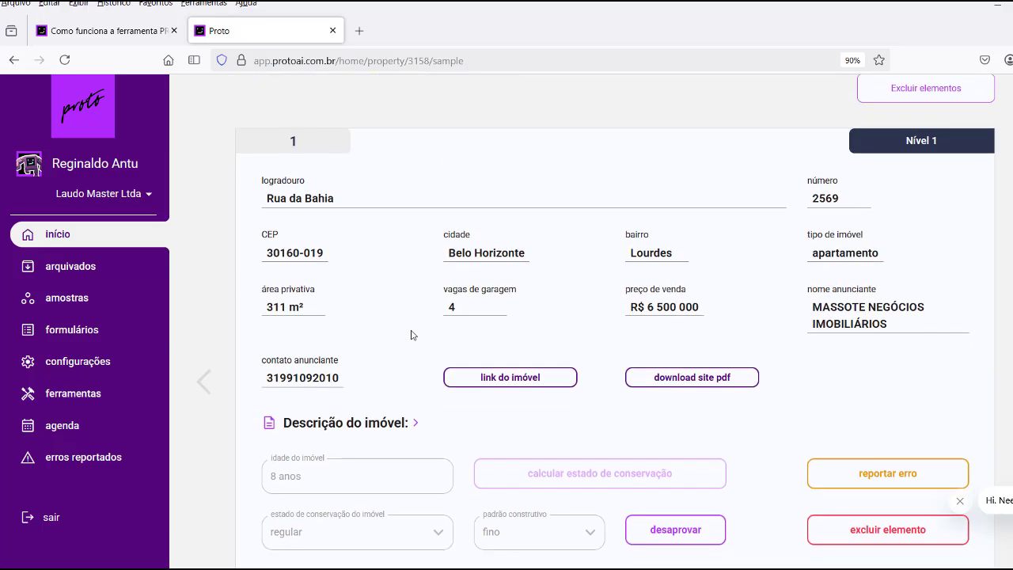
scroll(499, 318, down, 1)
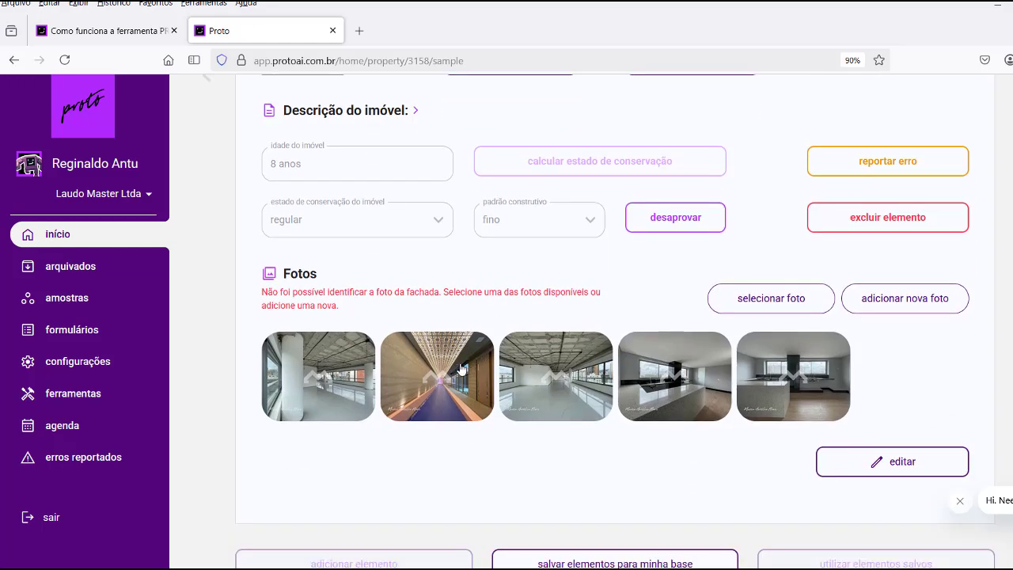
Browse element 1's listing photos in the lightbox, loading more images, then close it.
click(671, 378)
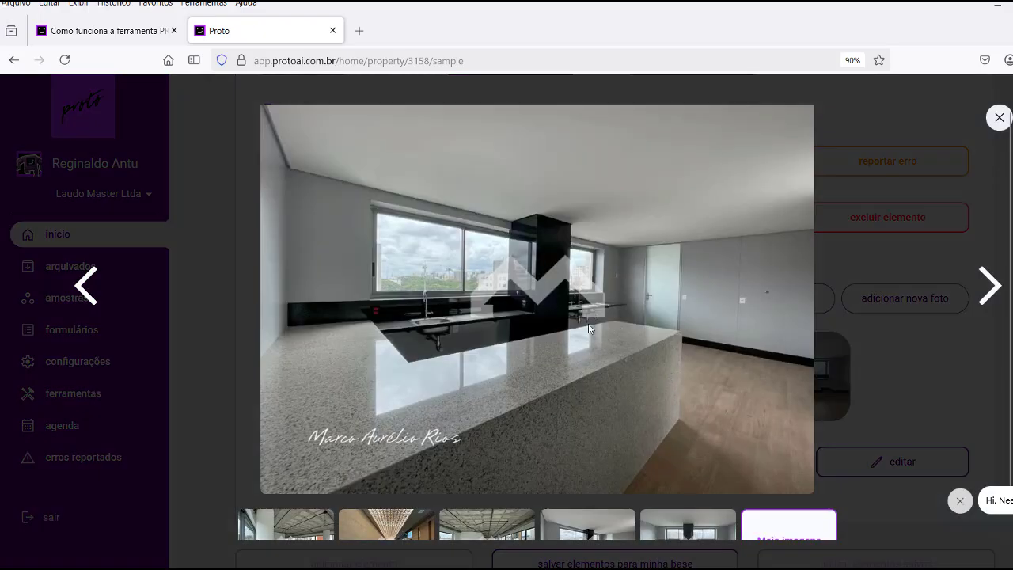
click(988, 293)
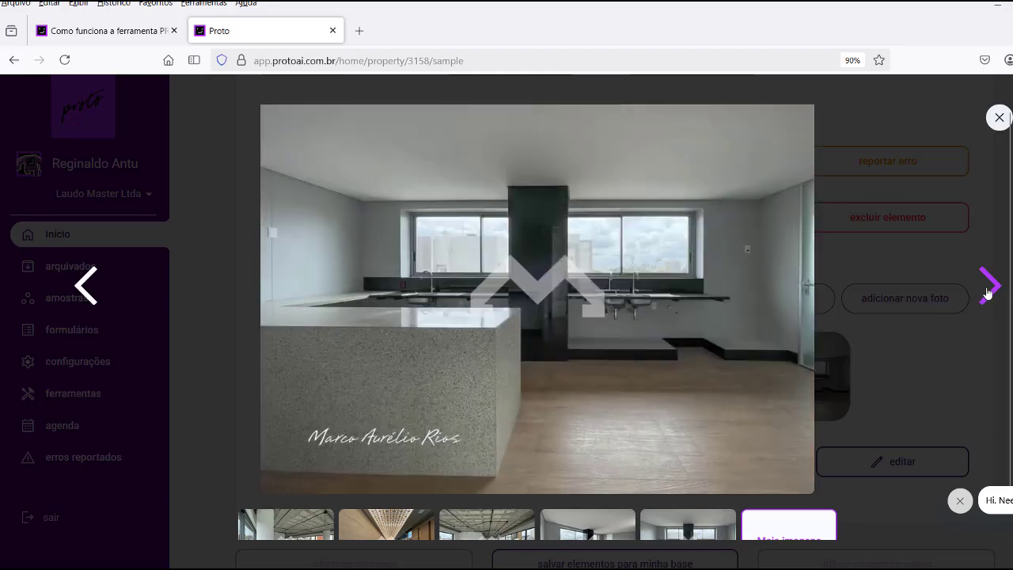
click(988, 293)
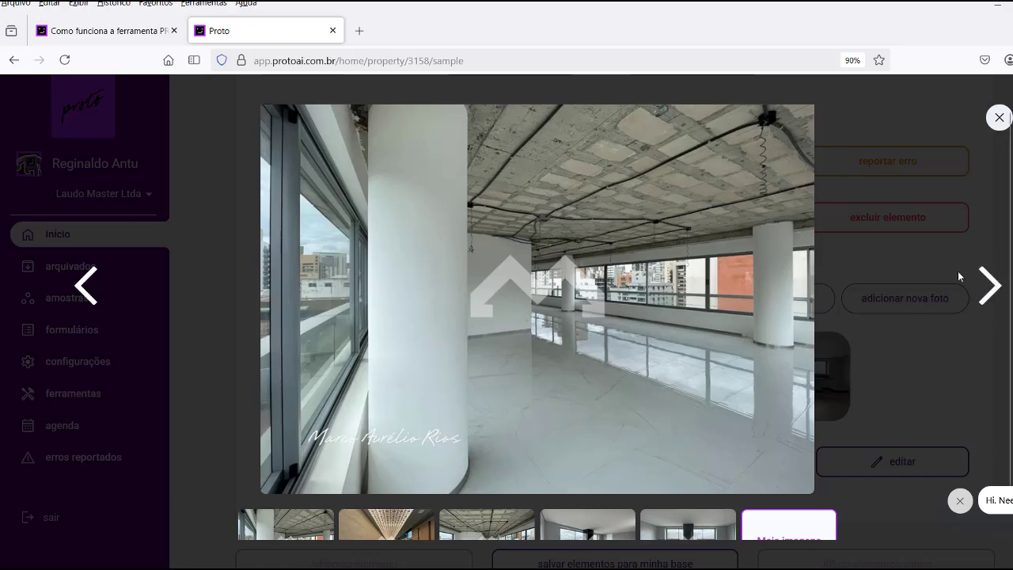
click(987, 293)
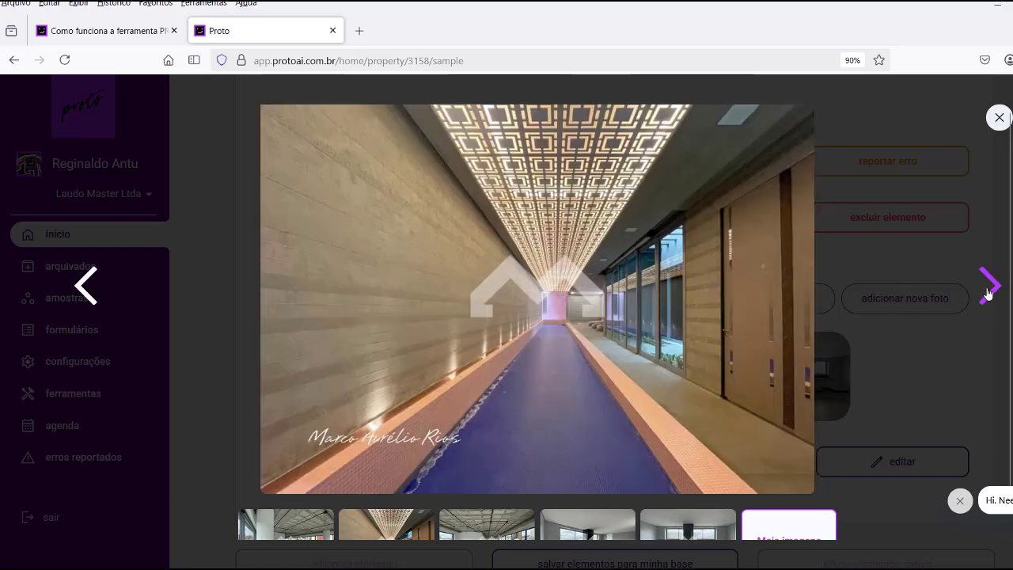
click(988, 293)
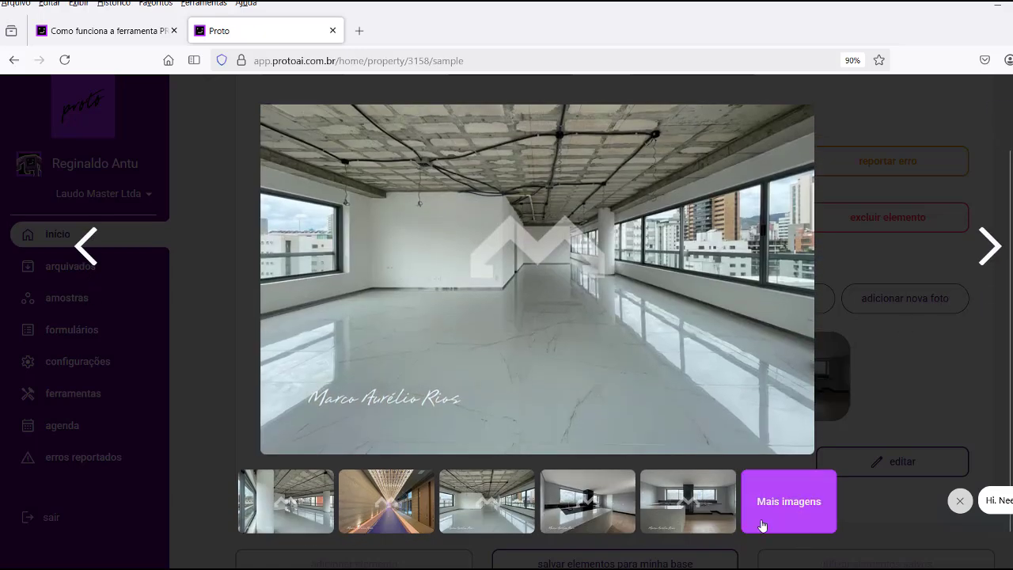
click(774, 504)
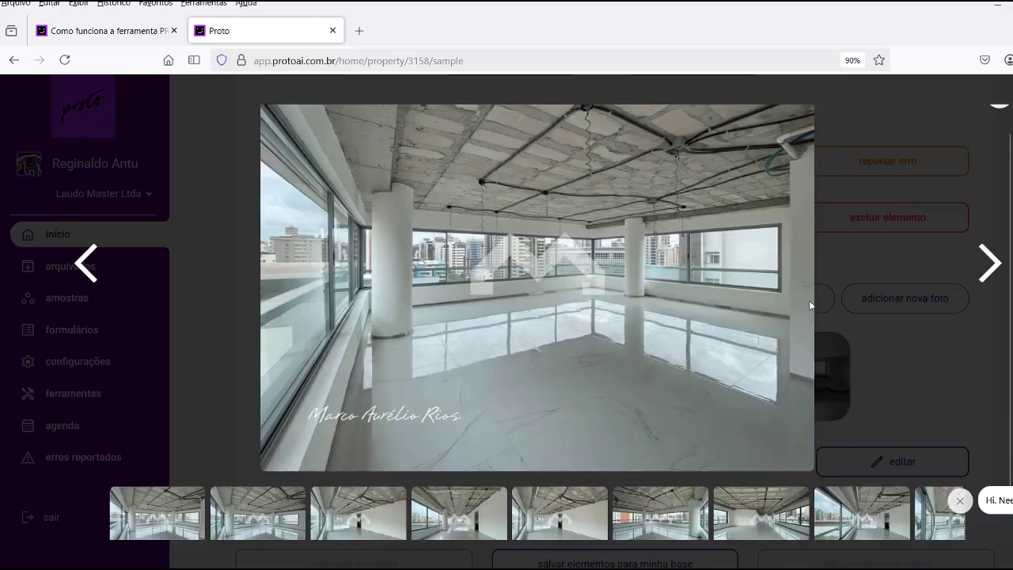
click(988, 269)
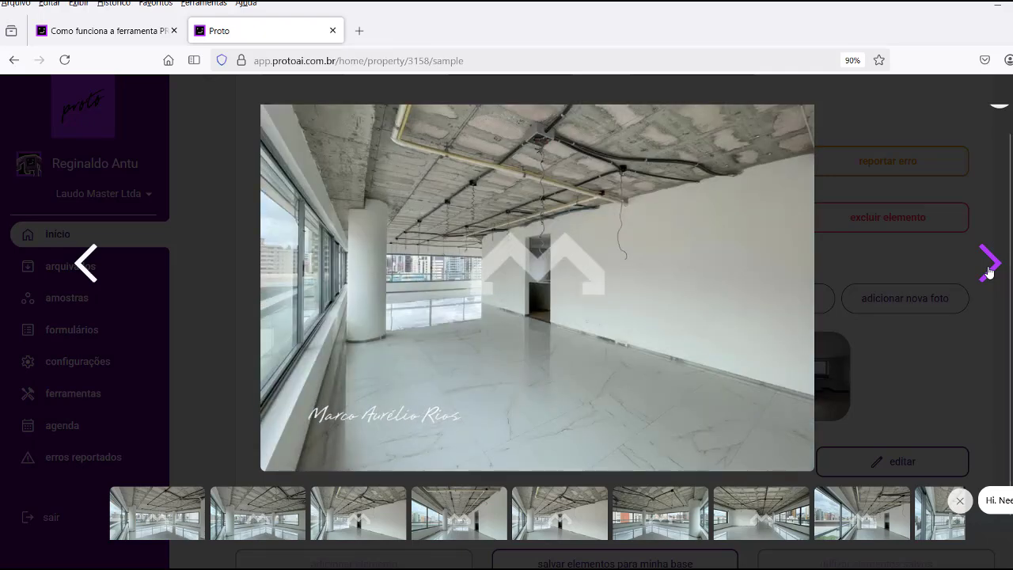
click(988, 269)
click(989, 269)
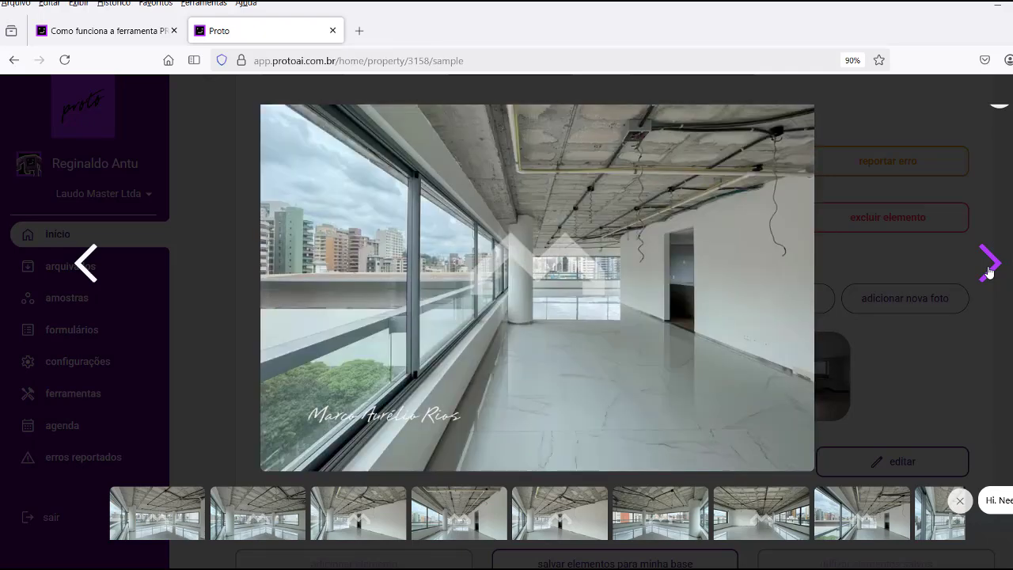
click(988, 269)
click(989, 269)
click(988, 269)
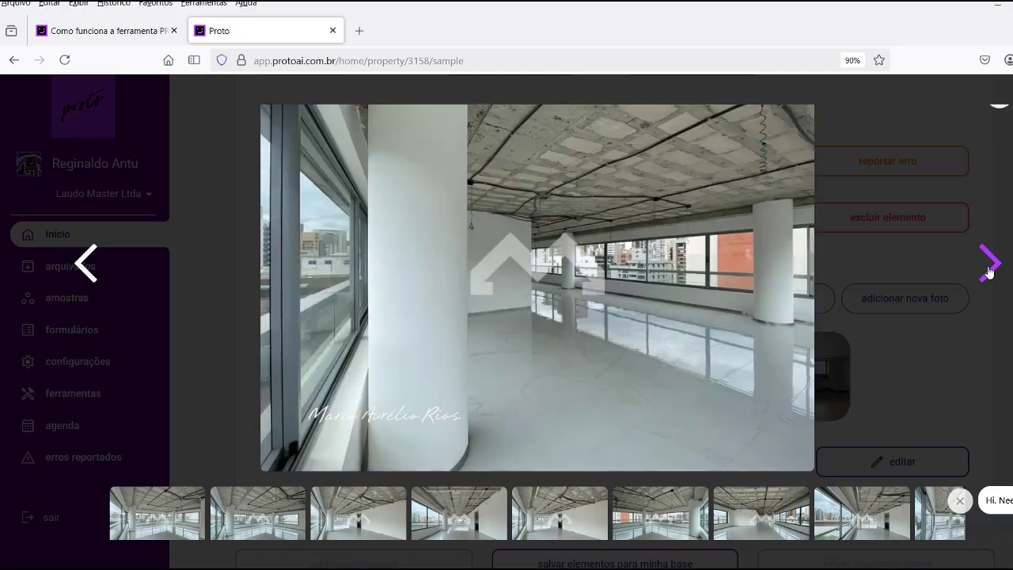
click(989, 269)
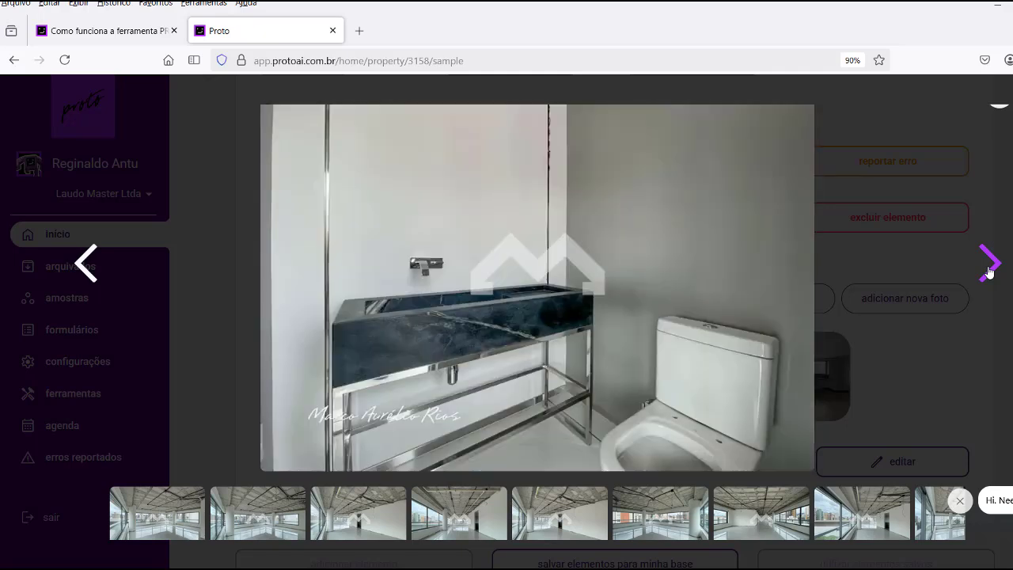
click(989, 269)
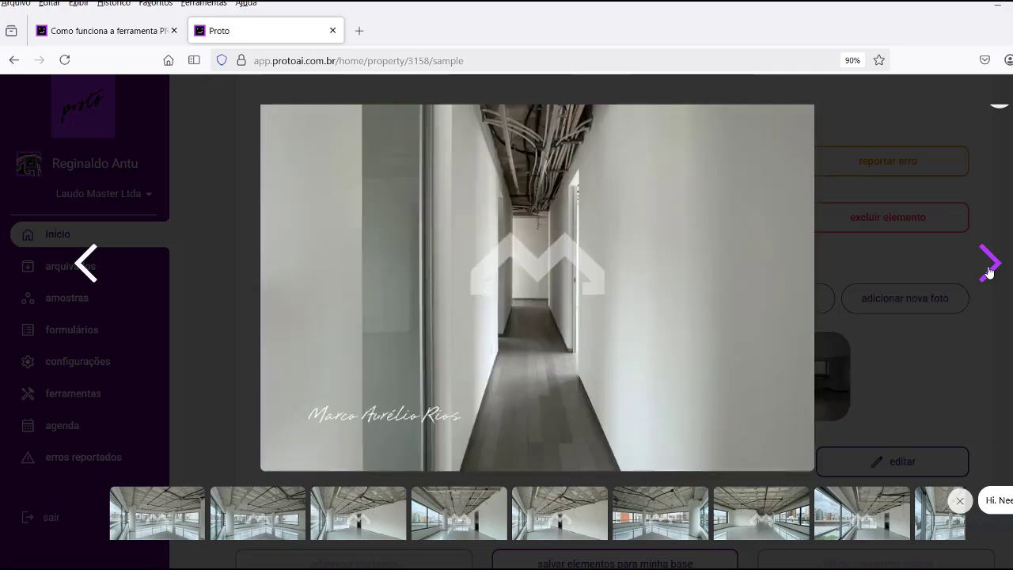
click(951, 250)
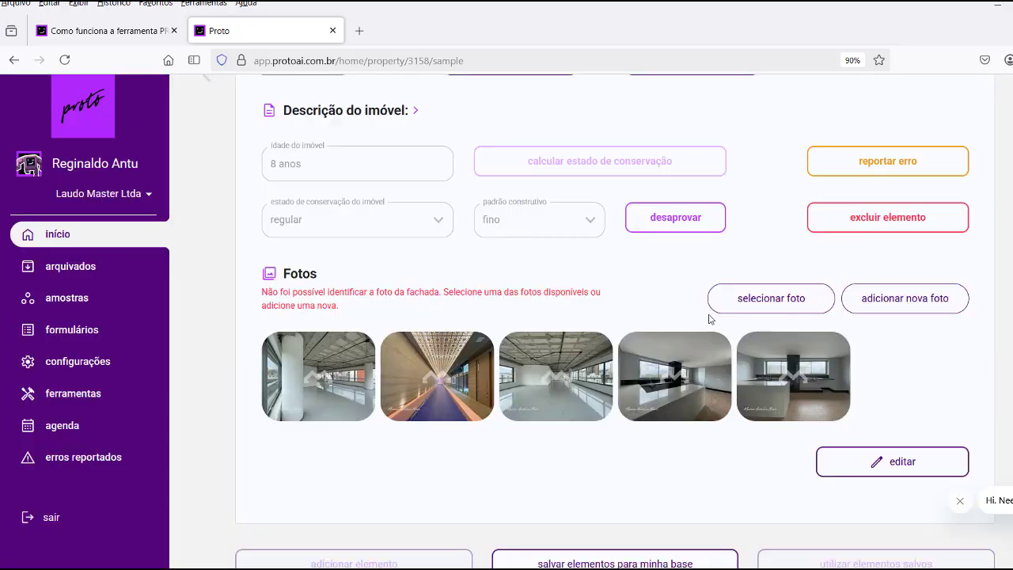
Scroll back up to the 1–70 element grid above element 1's Rua da Bahia details.
scroll(710, 319, down, 2)
scroll(710, 319, down, 1)
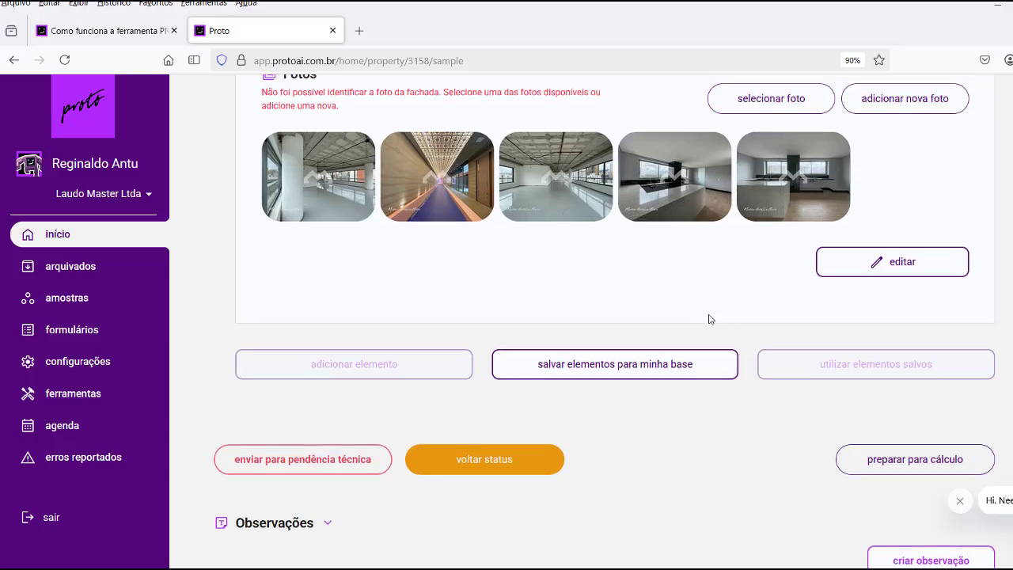
scroll(710, 319, up, 1)
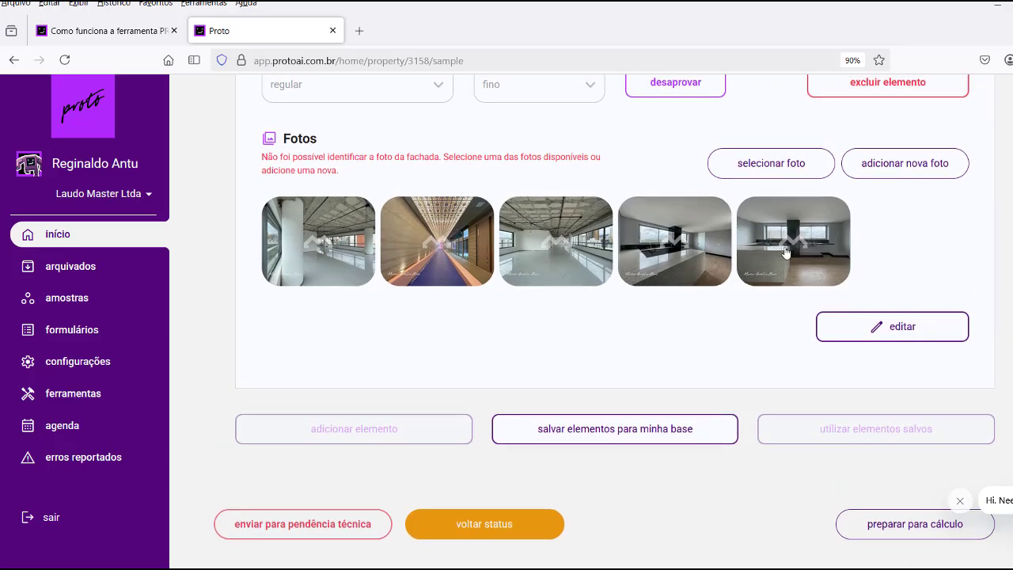
scroll(786, 254, up, 3)
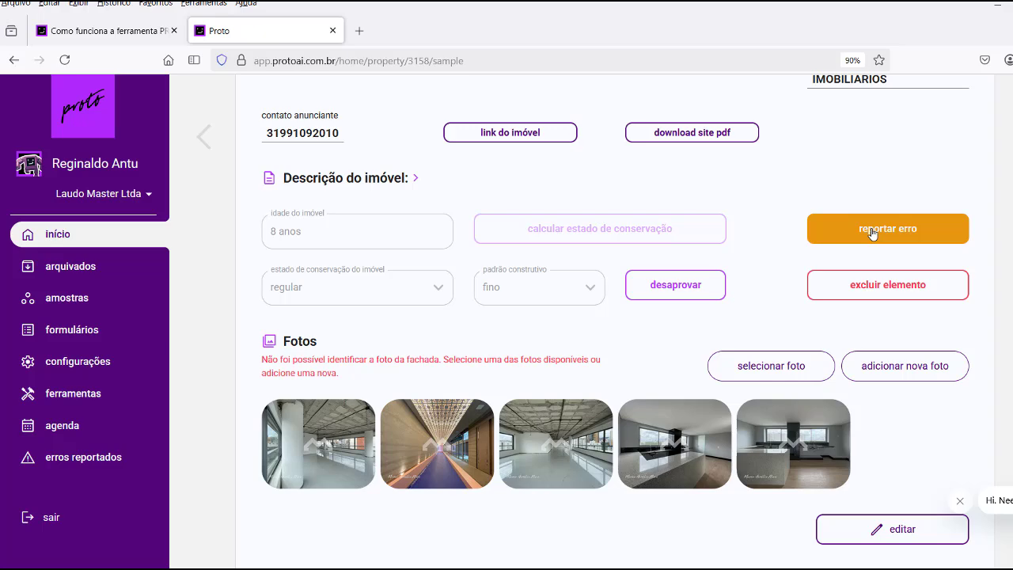
scroll(783, 279, up, 1)
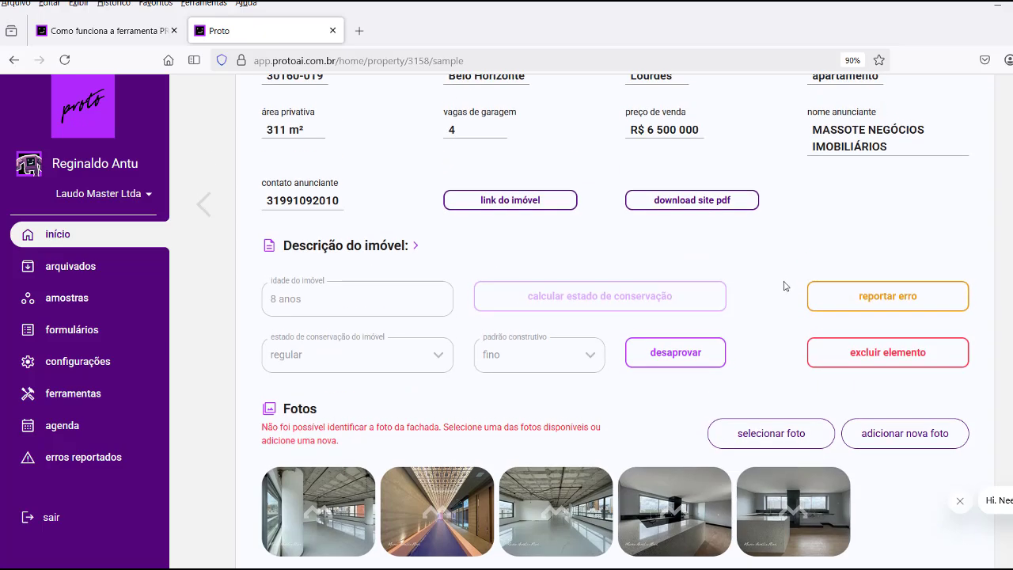
scroll(784, 286, up, 2)
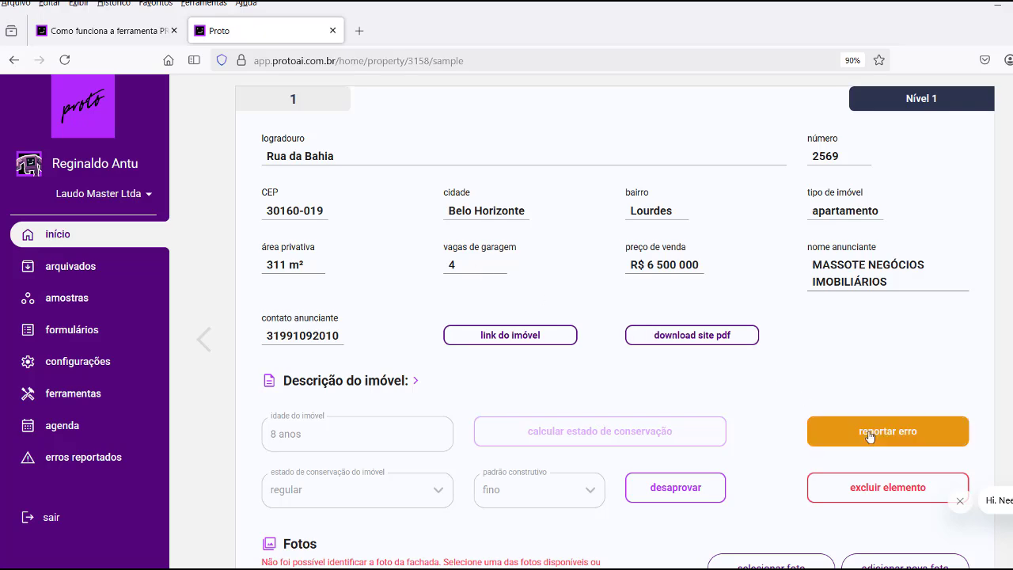
scroll(828, 326, up, 4)
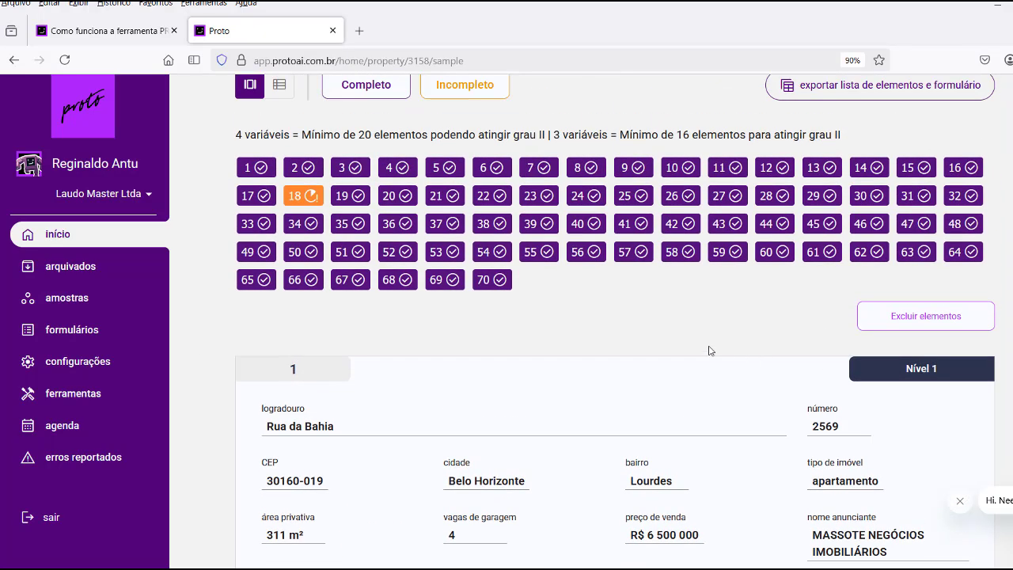
View the details of sample elements 2, 3 and 4 from the grid.
scroll(709, 350, up, 1)
click(298, 235)
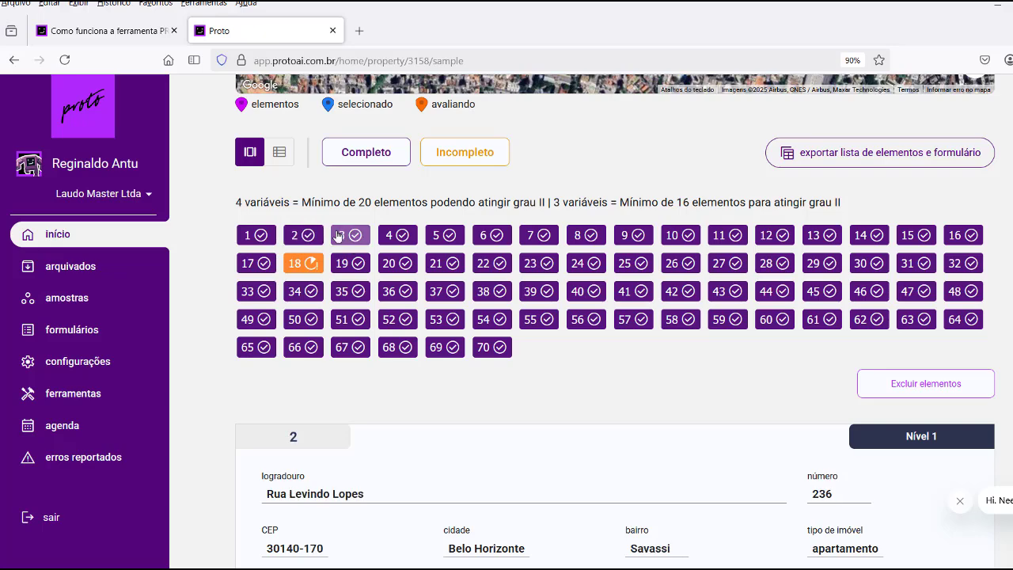
scroll(416, 393, down, 4)
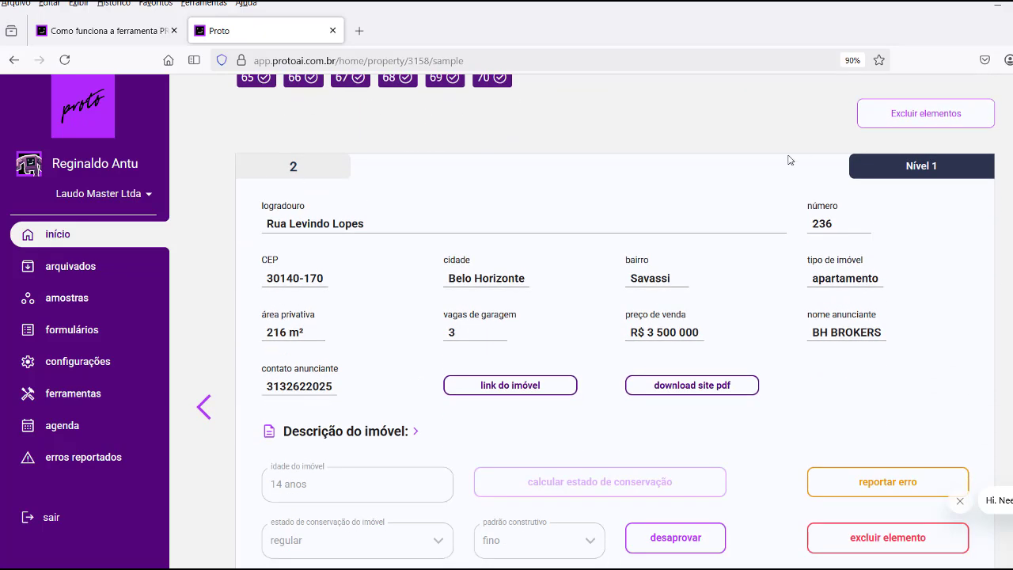
scroll(788, 159, up, 4)
click(350, 235)
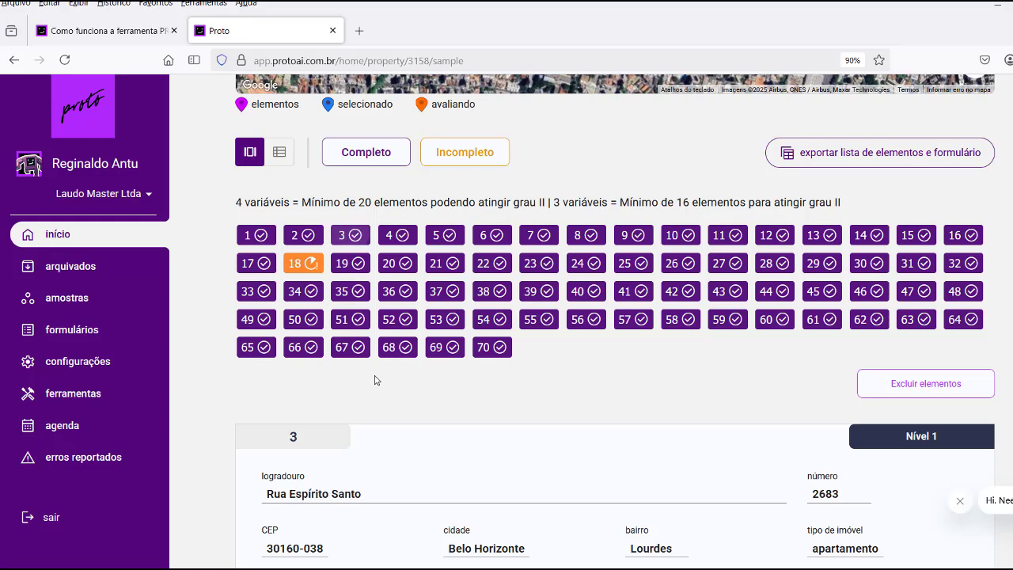
scroll(376, 379, down, 1)
click(401, 167)
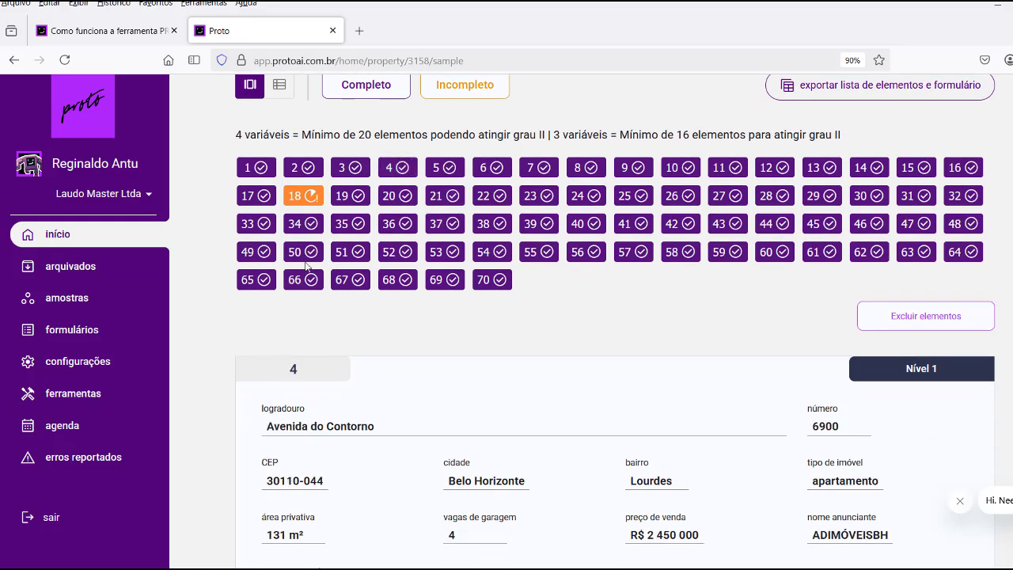
Open the incomplete element 18 and review its description and Fotos.
click(303, 198)
scroll(506, 315, down, 2)
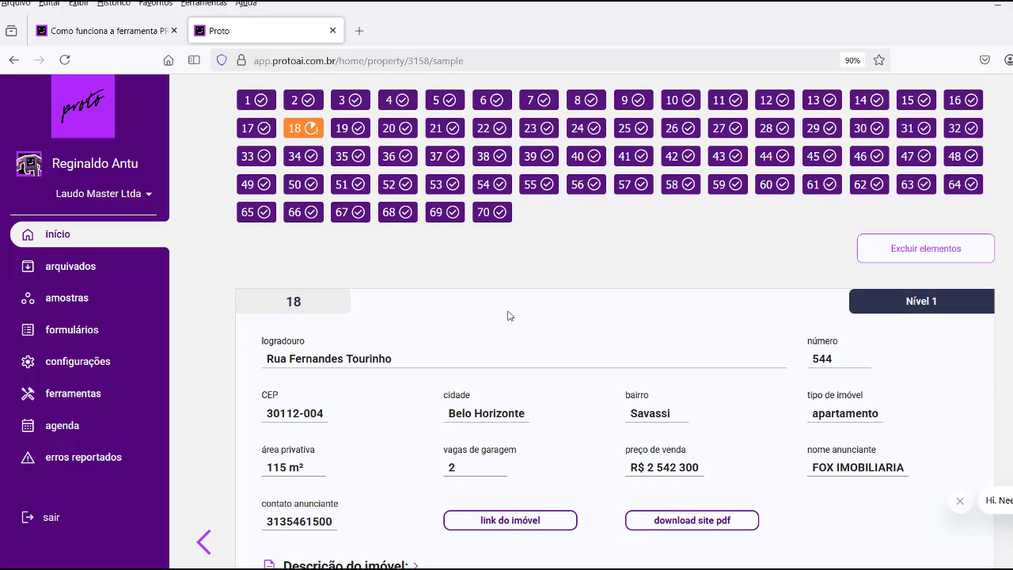
scroll(509, 318, down, 5)
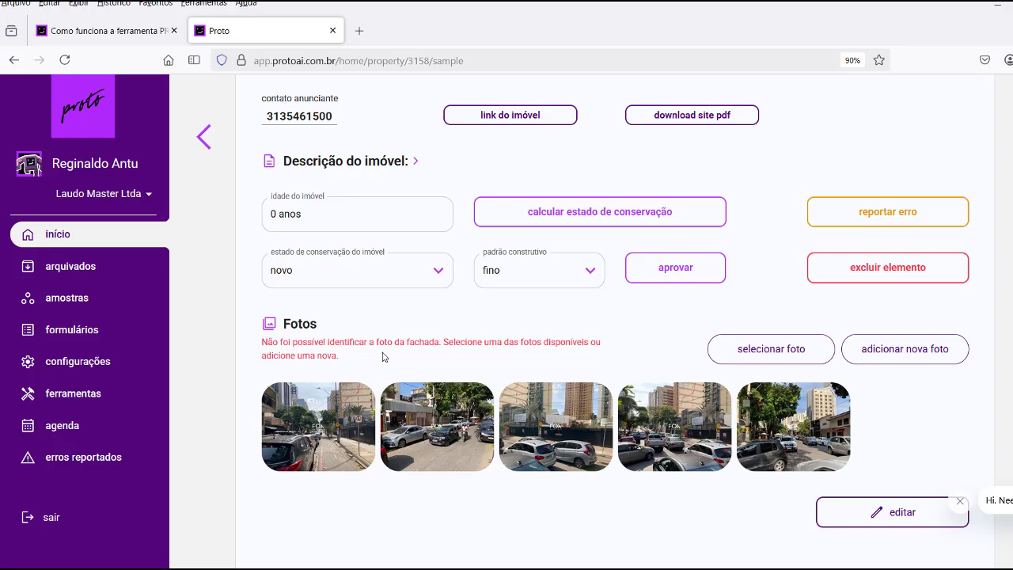
click(422, 431)
scroll(736, 429, down, 1)
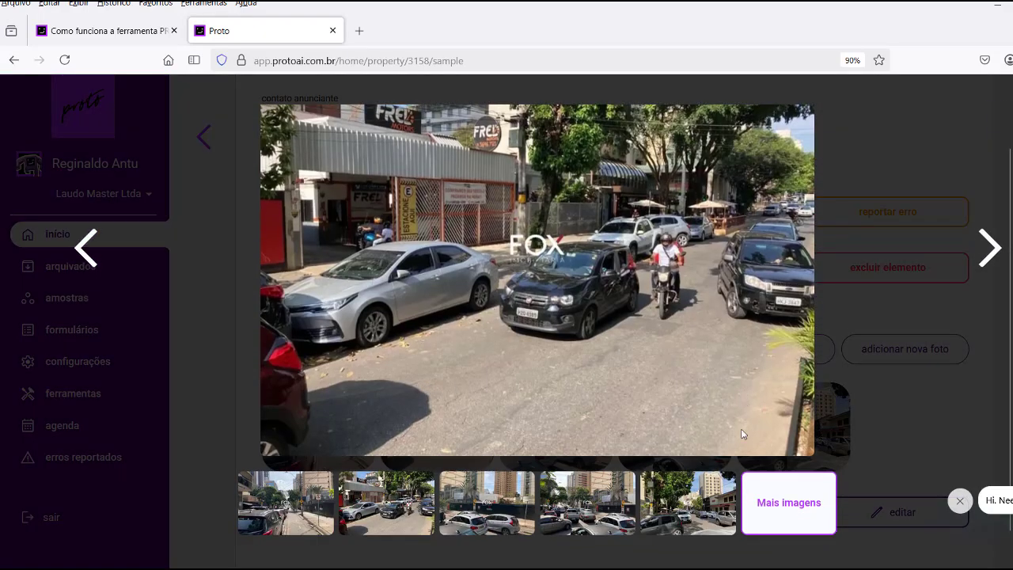
click(772, 507)
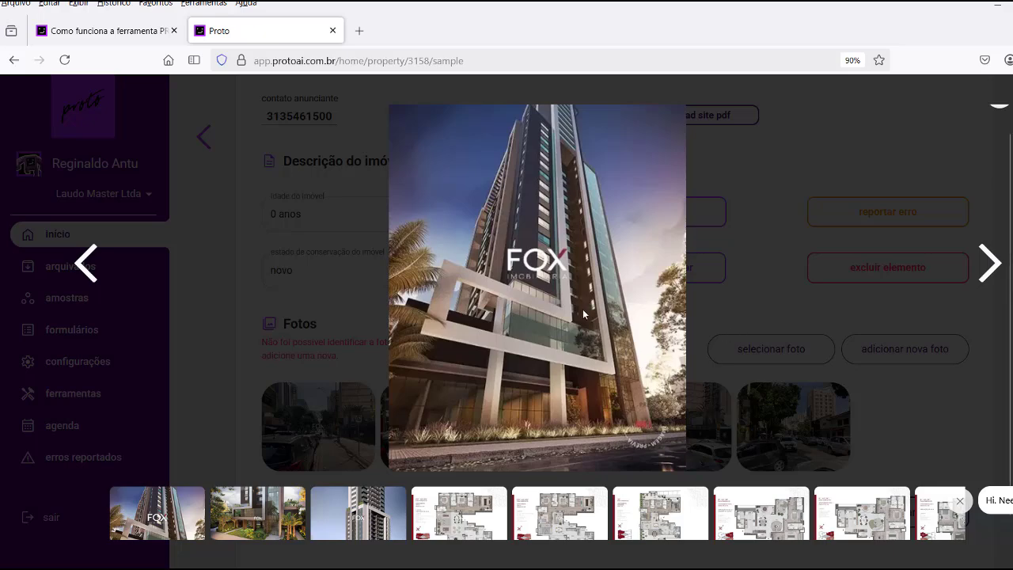
click(992, 270)
click(993, 269)
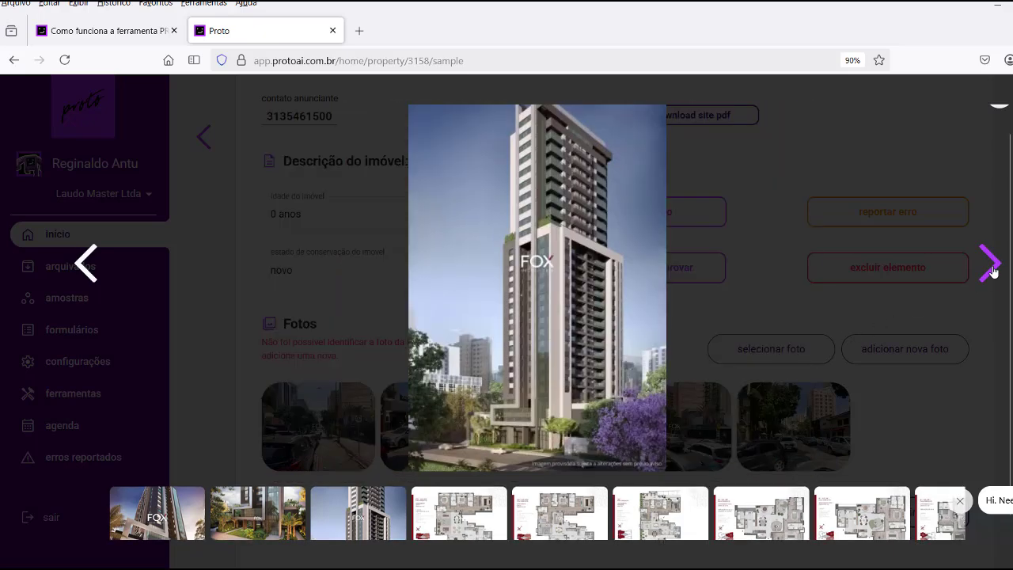
click(993, 269)
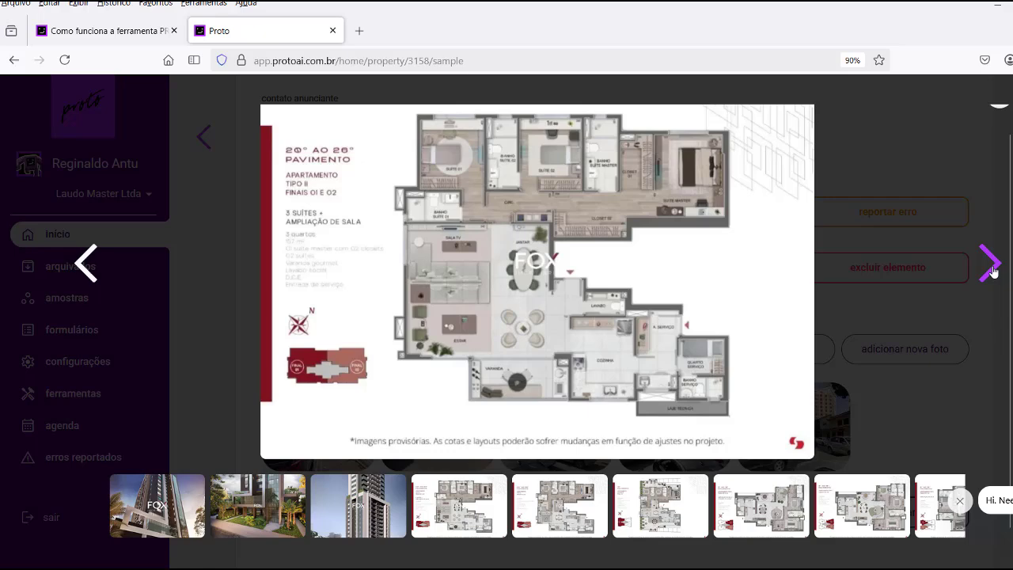
click(992, 269)
click(993, 269)
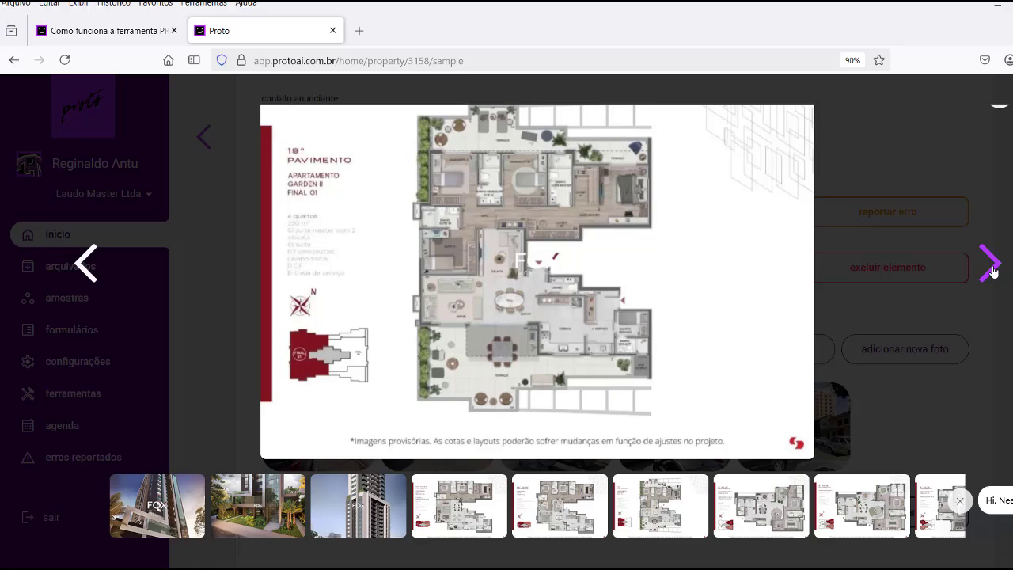
scroll(994, 272, up, 1)
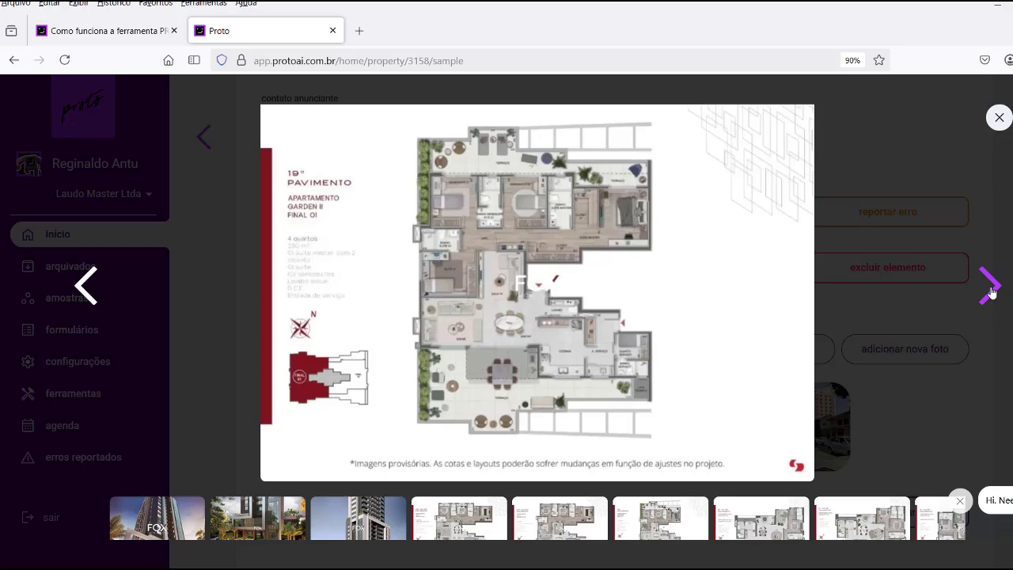
click(999, 118)
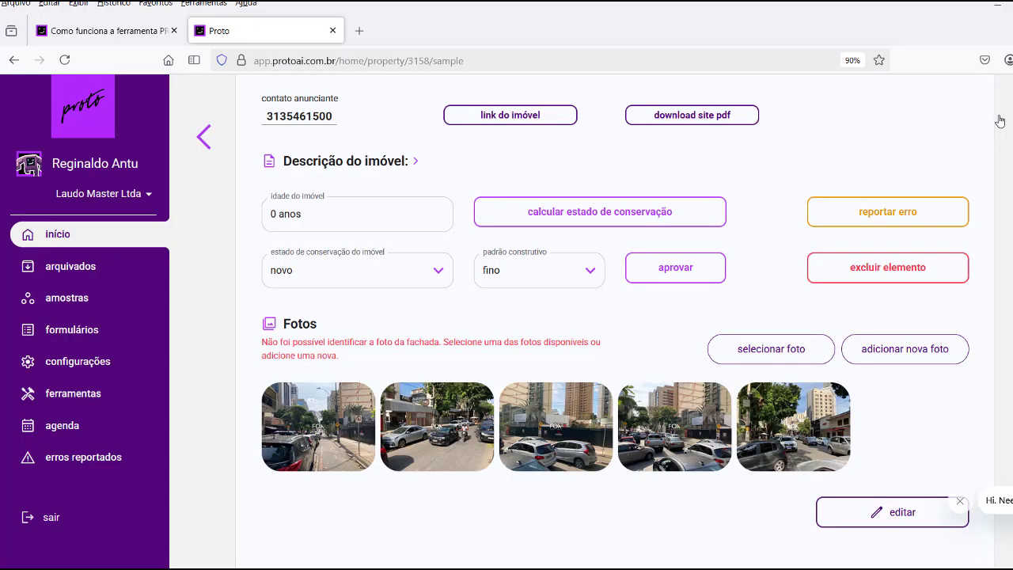
Delete element 18 from the sample, confirming, and check the count drops to 69.
click(872, 273)
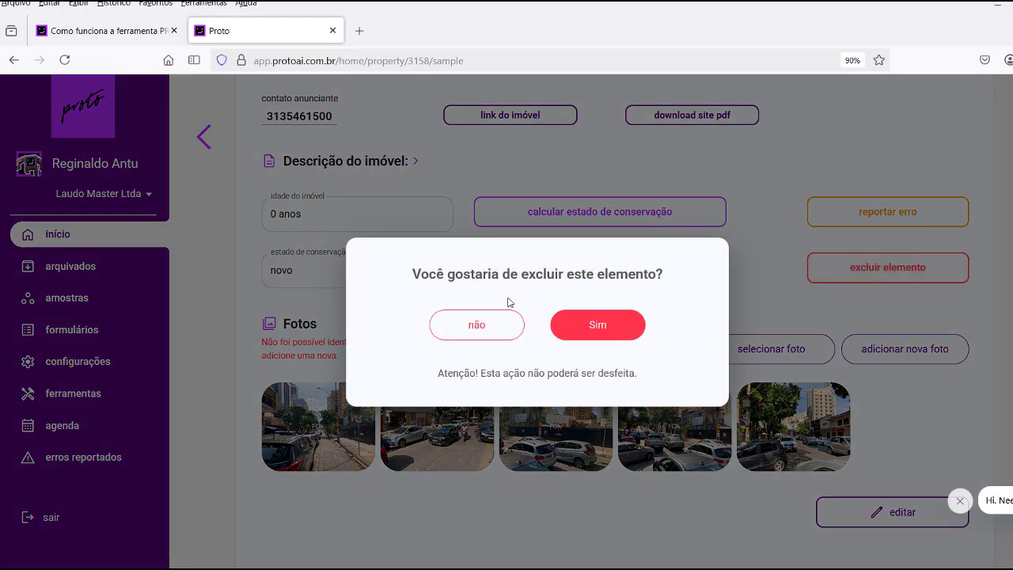
click(596, 326)
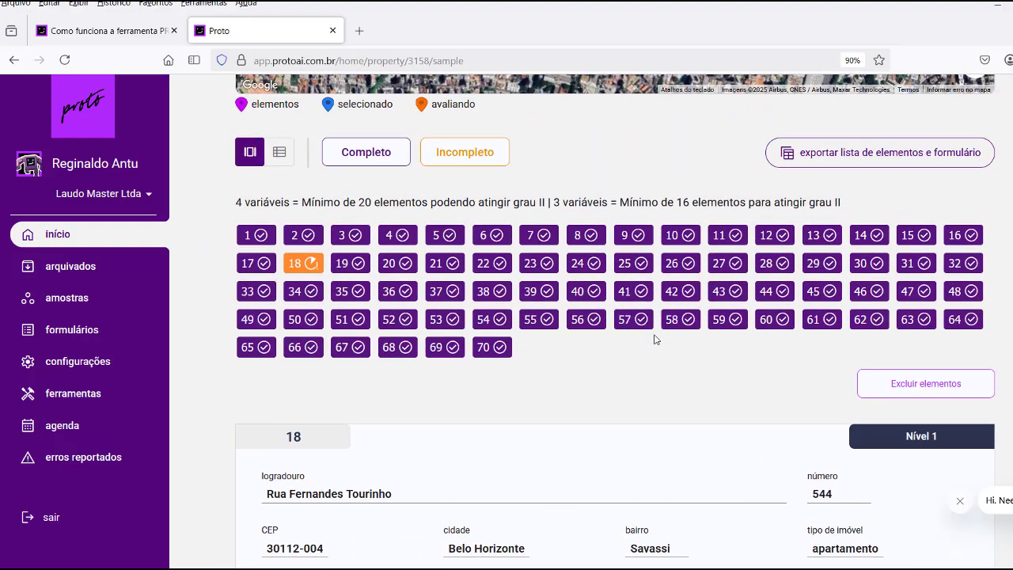
scroll(654, 339, down, 6)
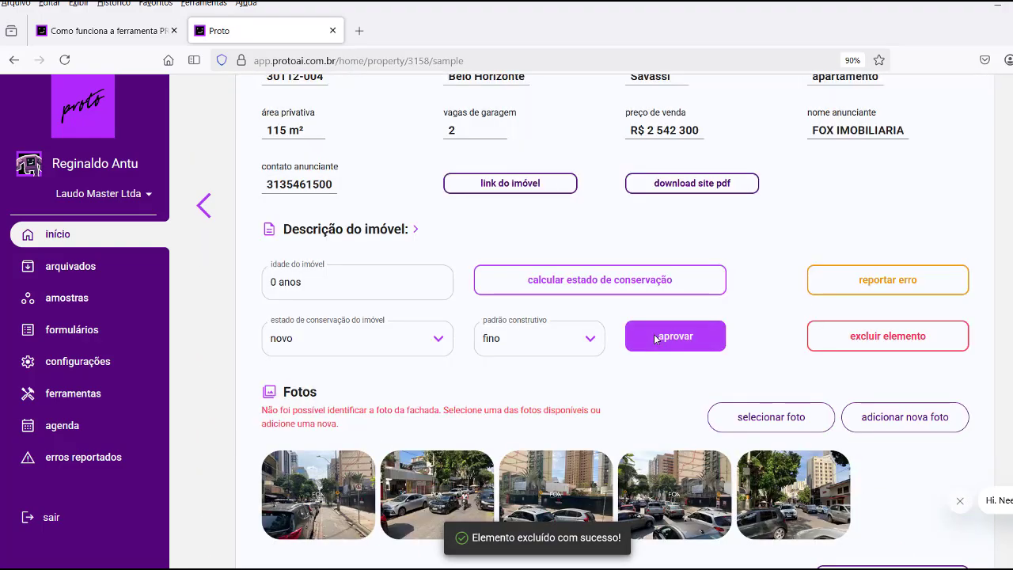
scroll(655, 340, up, 8)
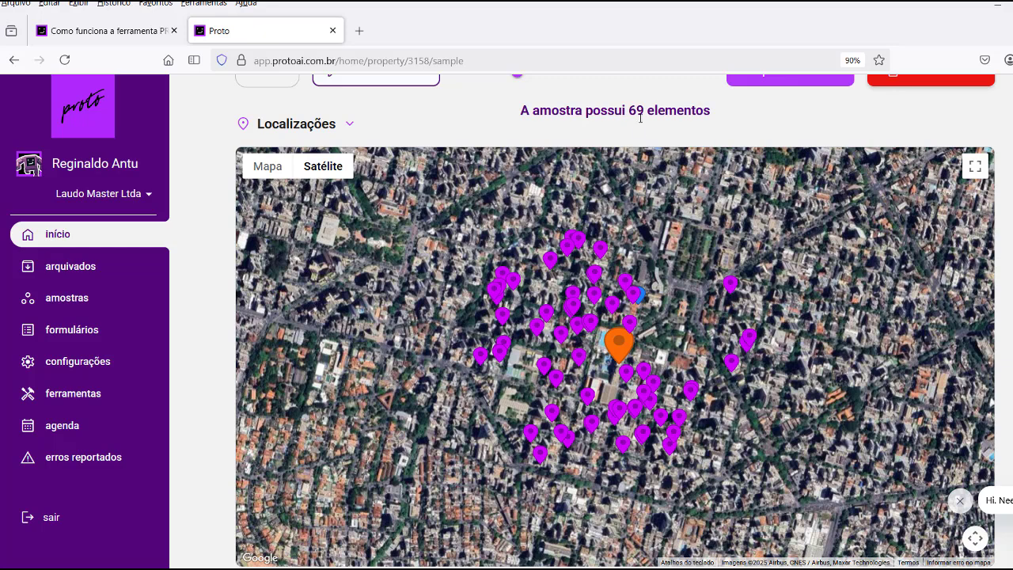
scroll(643, 319, down, 3)
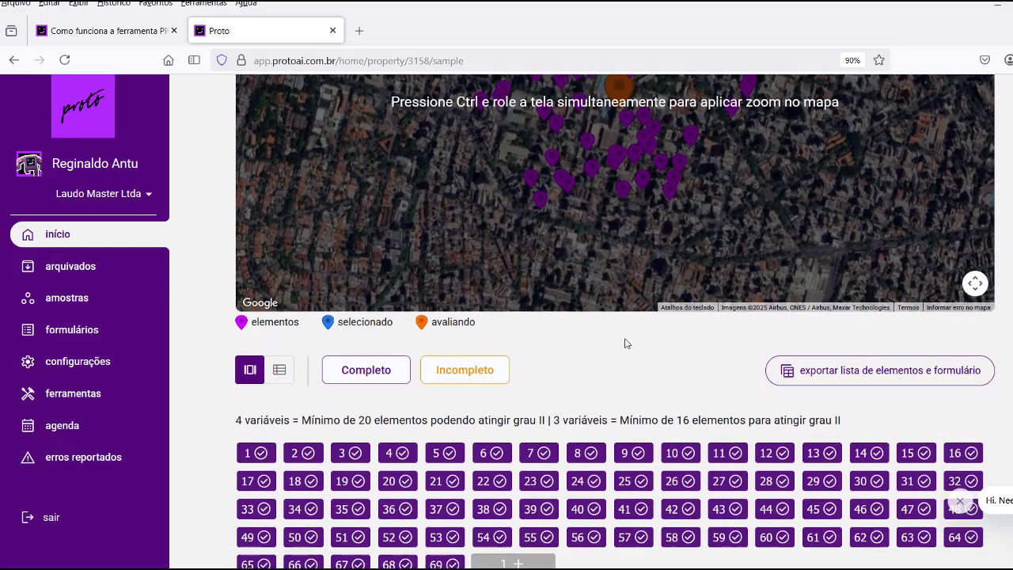
scroll(626, 343, down, 3)
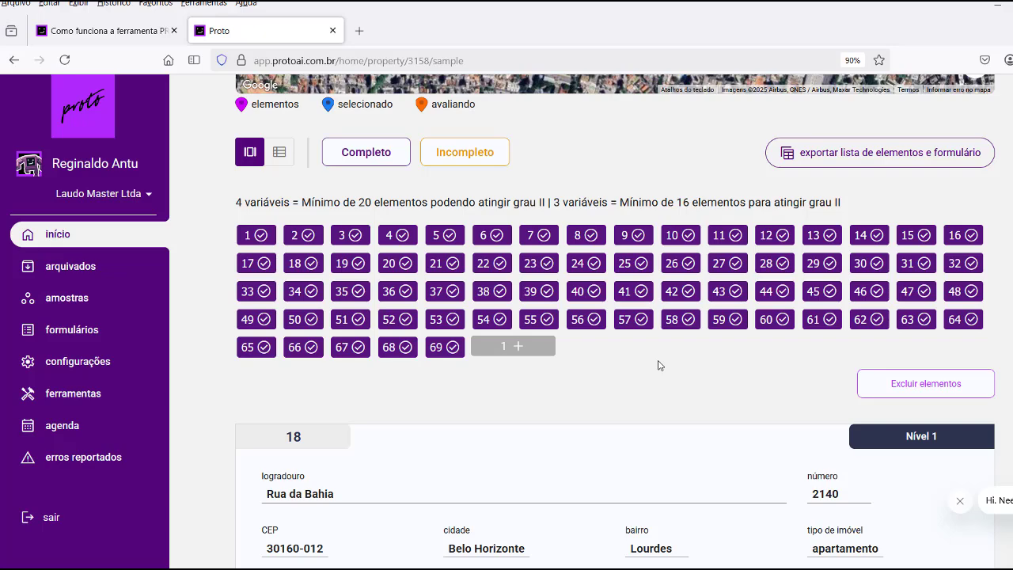
scroll(765, 360, up, 2)
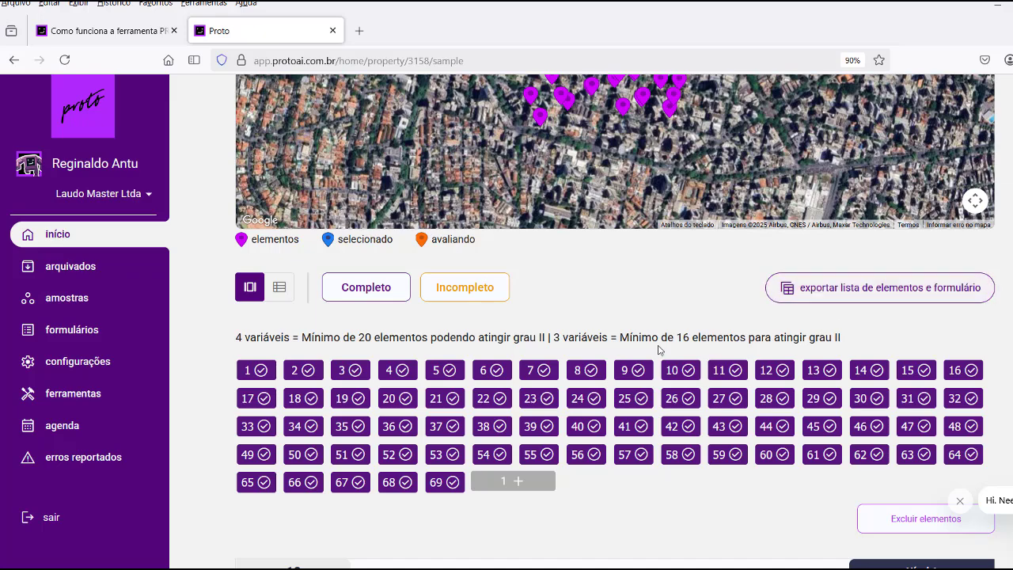
scroll(661, 348, down, 1)
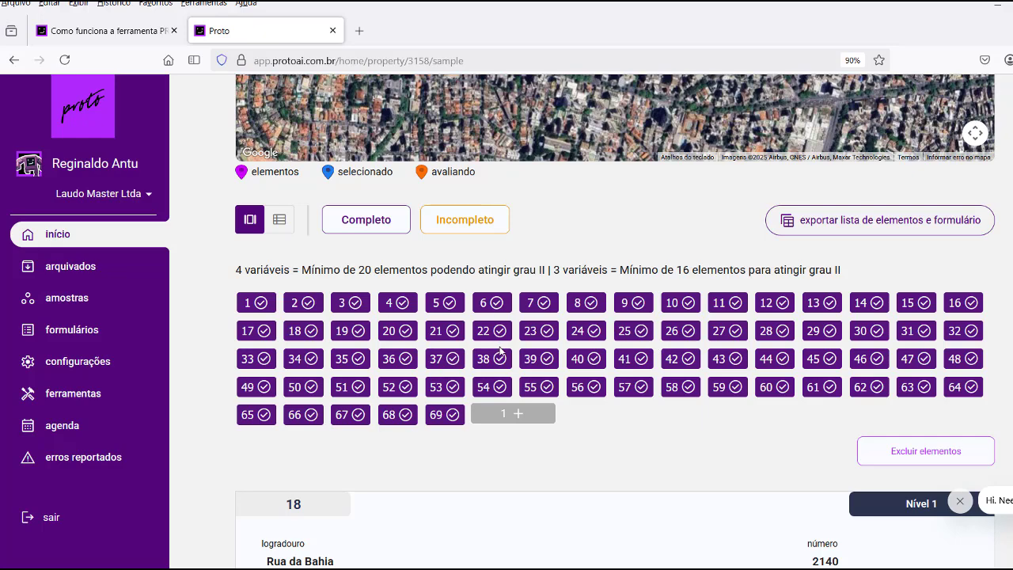
scroll(500, 352, down, 7)
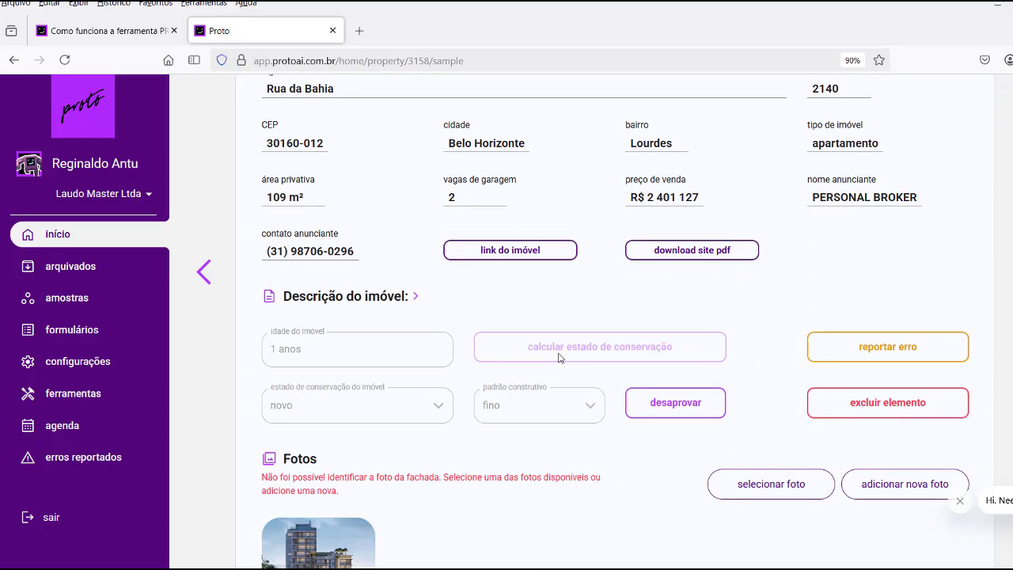
scroll(559, 358, down, 3)
scroll(559, 358, up, 10)
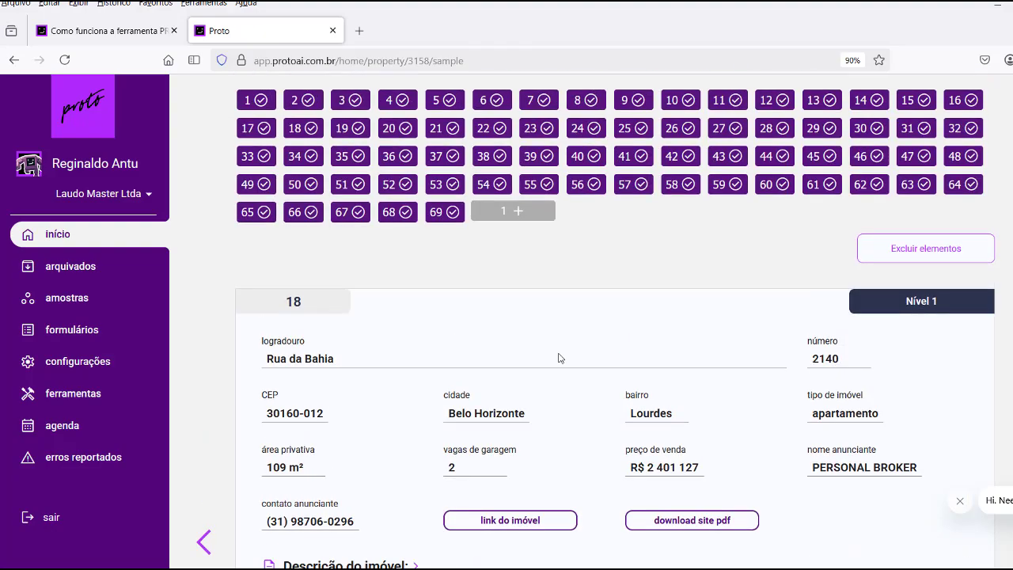
scroll(554, 356, down, 4)
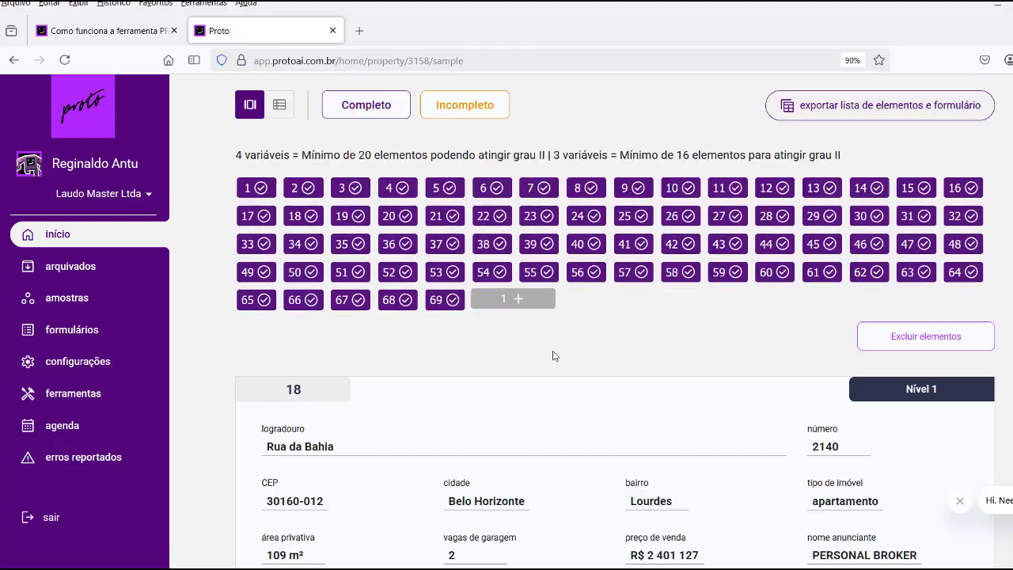
scroll(520, 296, up, 2)
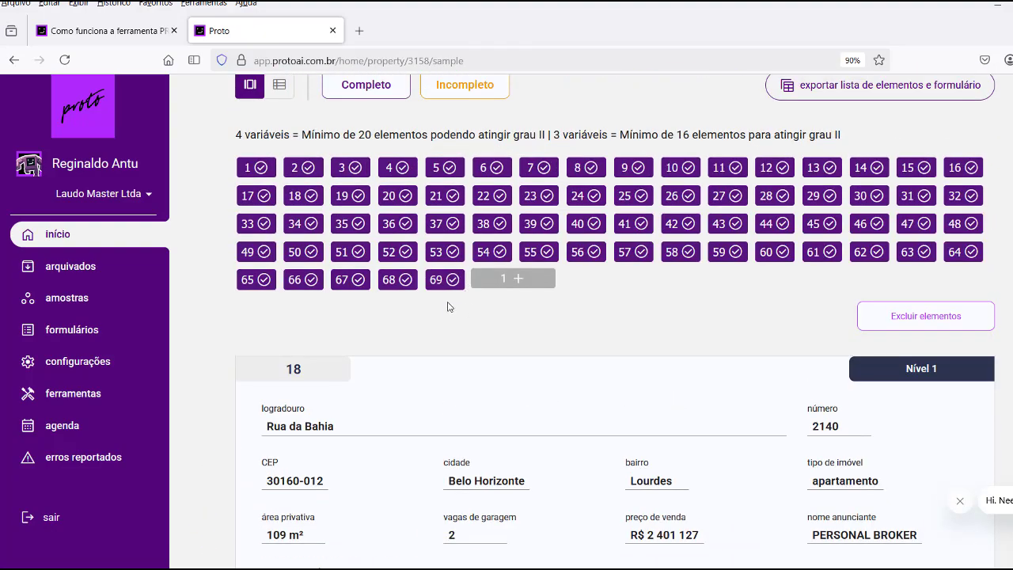
scroll(590, 316, down, 9)
scroll(590, 316, down, 3)
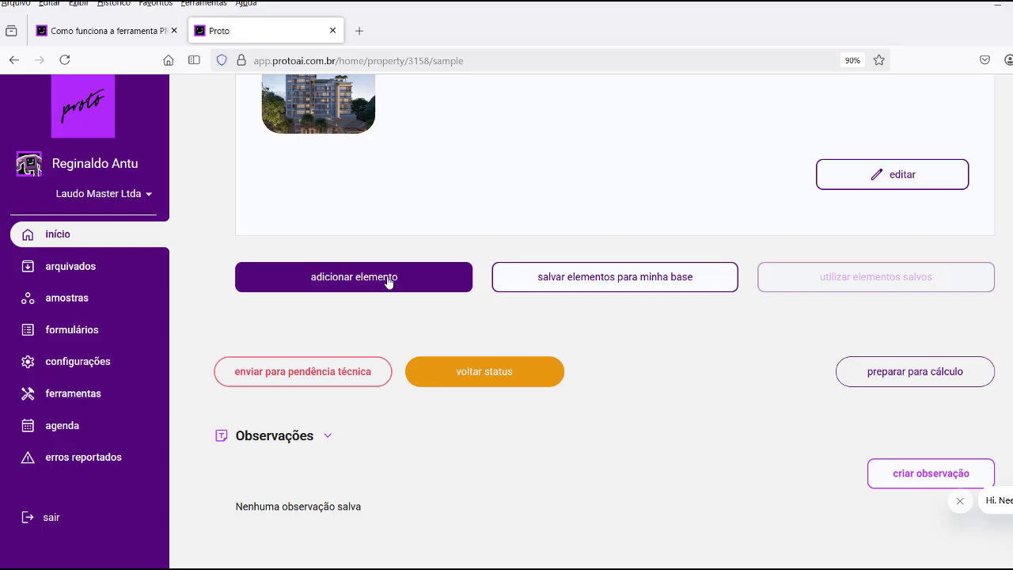
scroll(388, 282, up, 2)
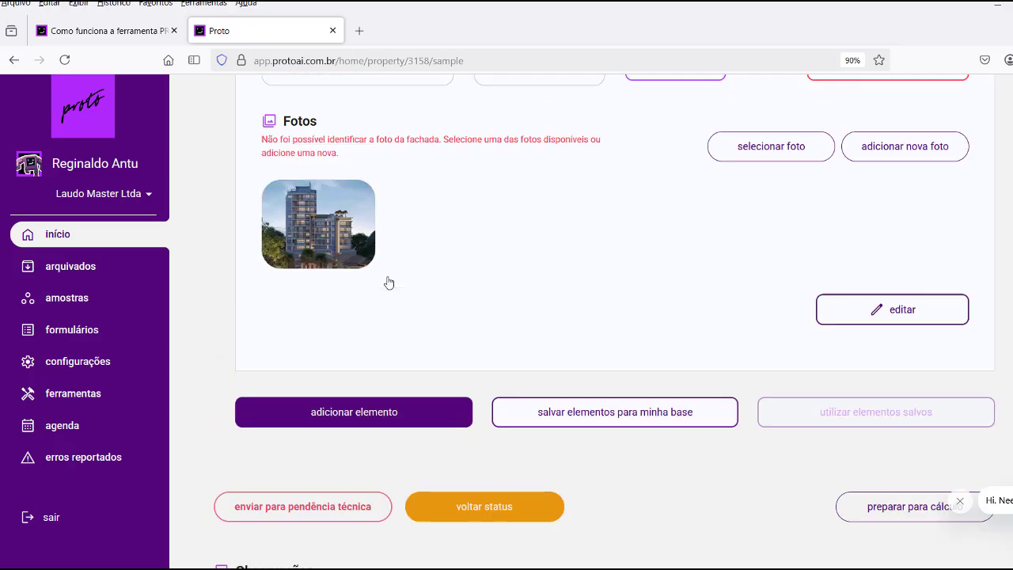
scroll(550, 281, up, 5)
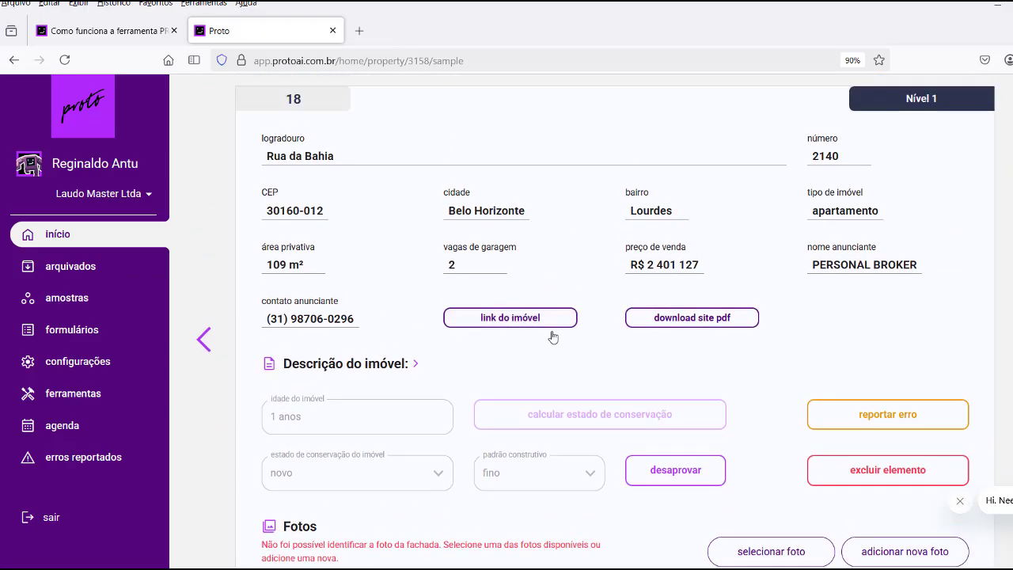
scroll(551, 356, up, 2)
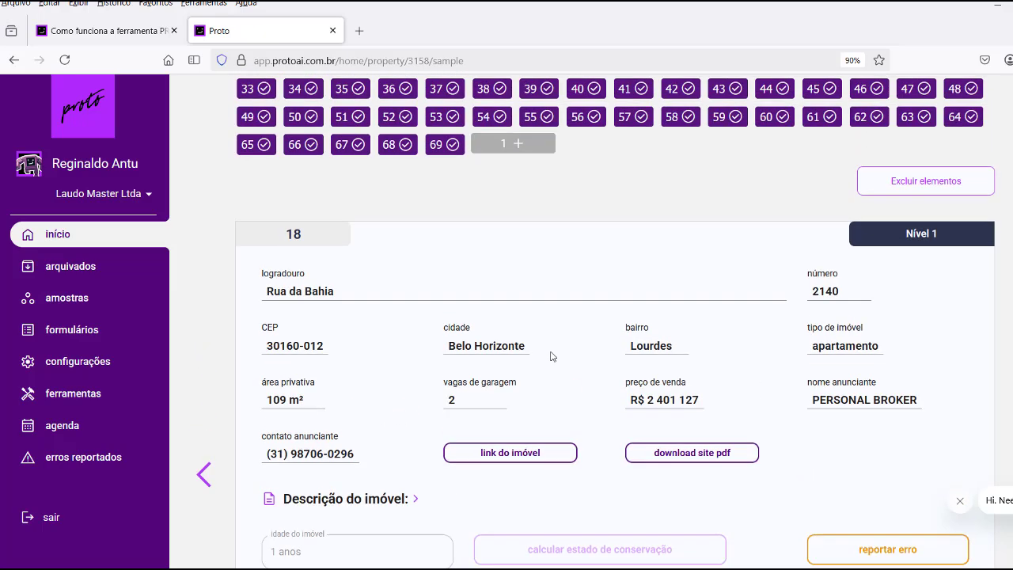
scroll(552, 359, down, 7)
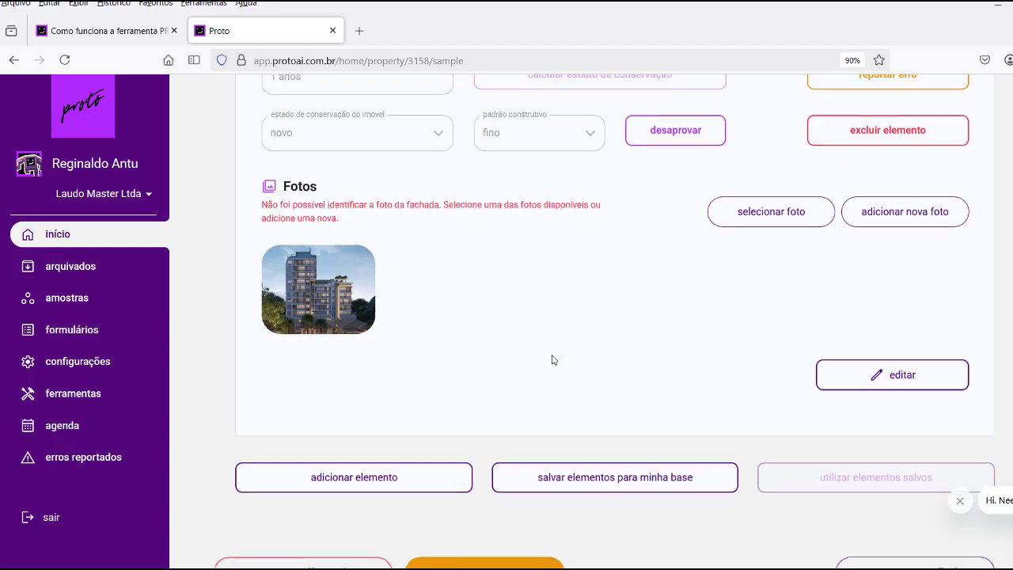
scroll(552, 358, down, 3)
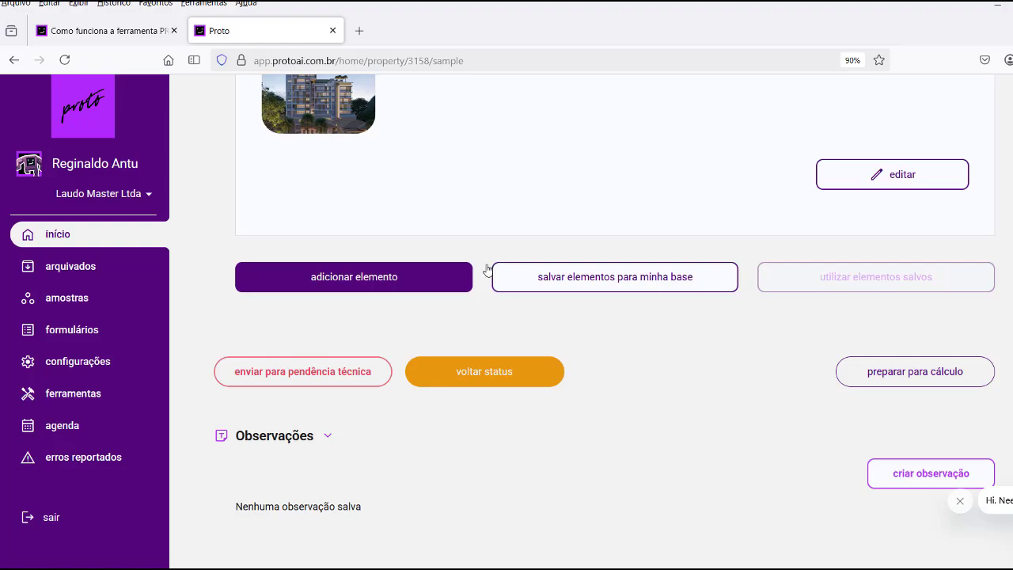
scroll(658, 328, up, 5)
scroll(658, 328, up, 6)
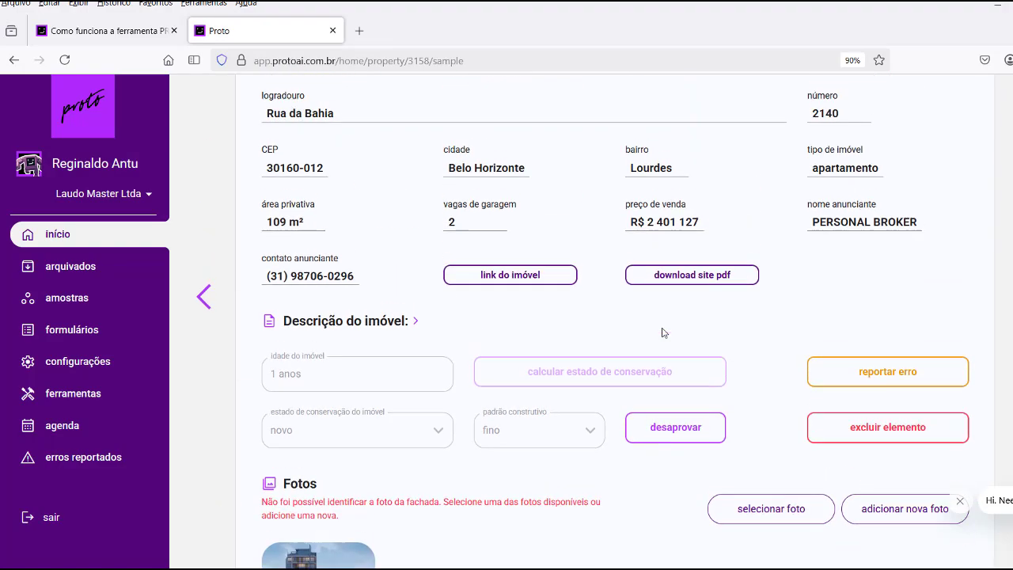
Export the element list and form as Dados-OS-78480.xlsx and open it in Excel.
scroll(663, 332, up, 1)
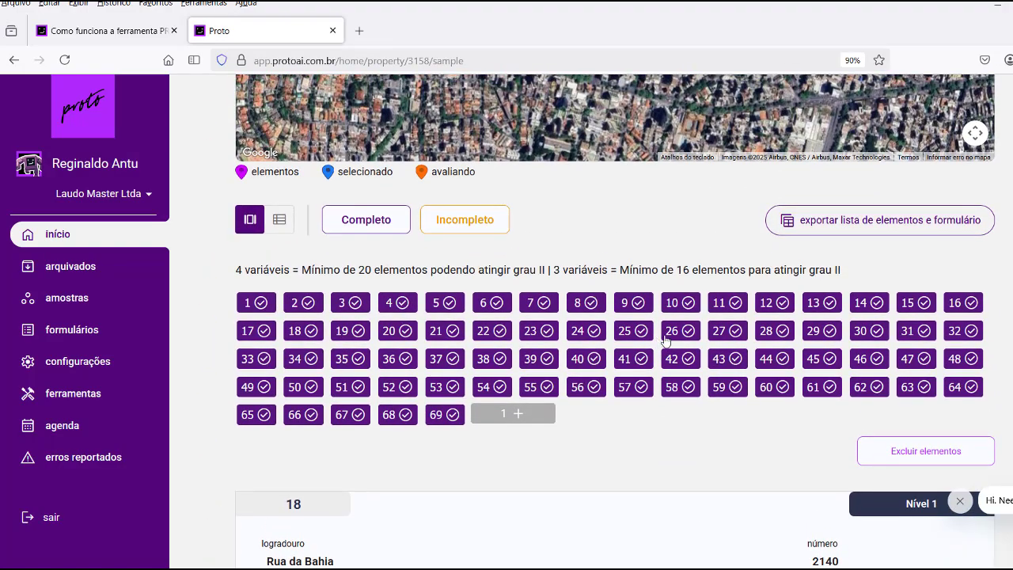
scroll(603, 369, down, 4)
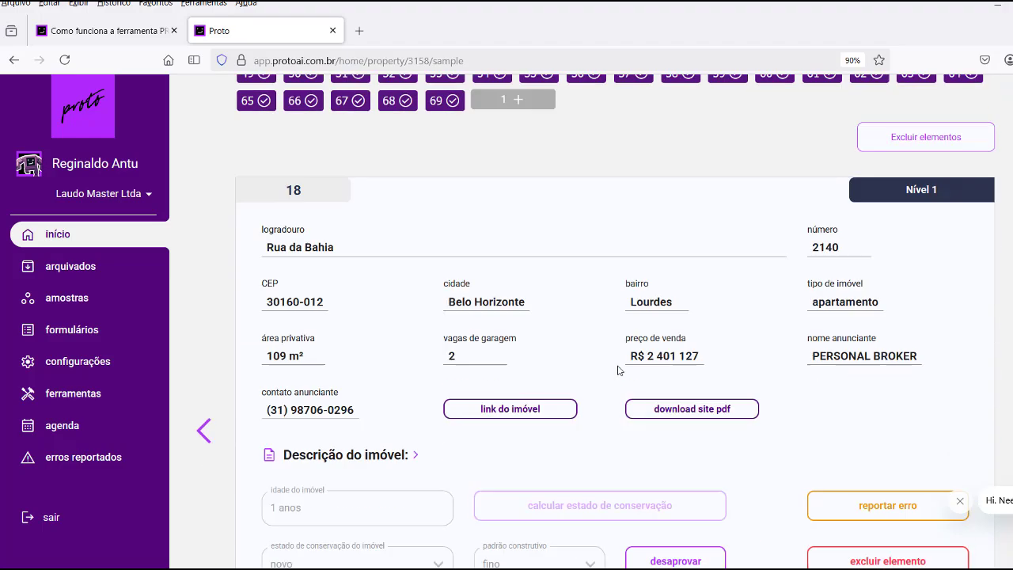
scroll(546, 301, up, 3)
scroll(676, 348, up, 2)
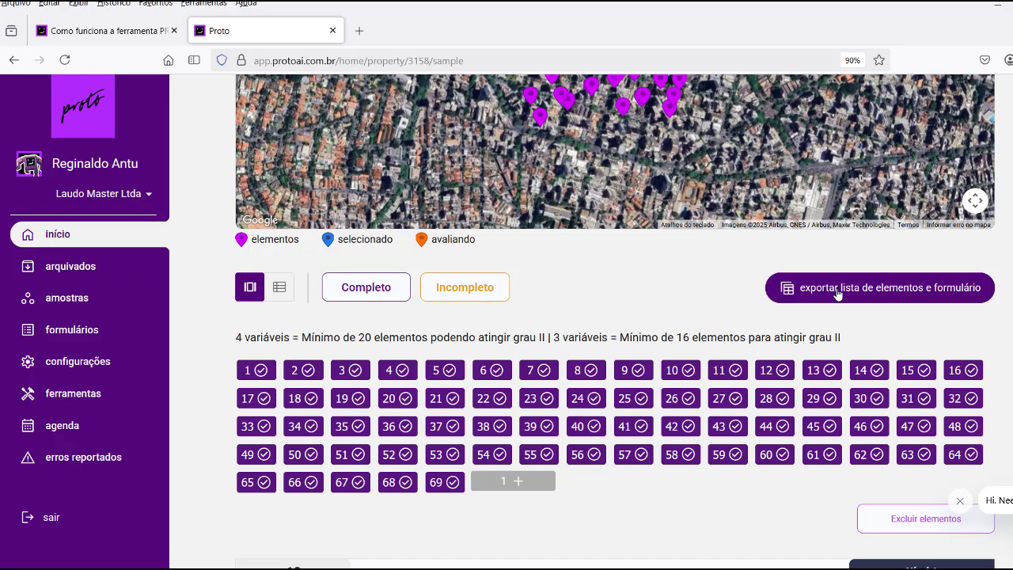
click(842, 290)
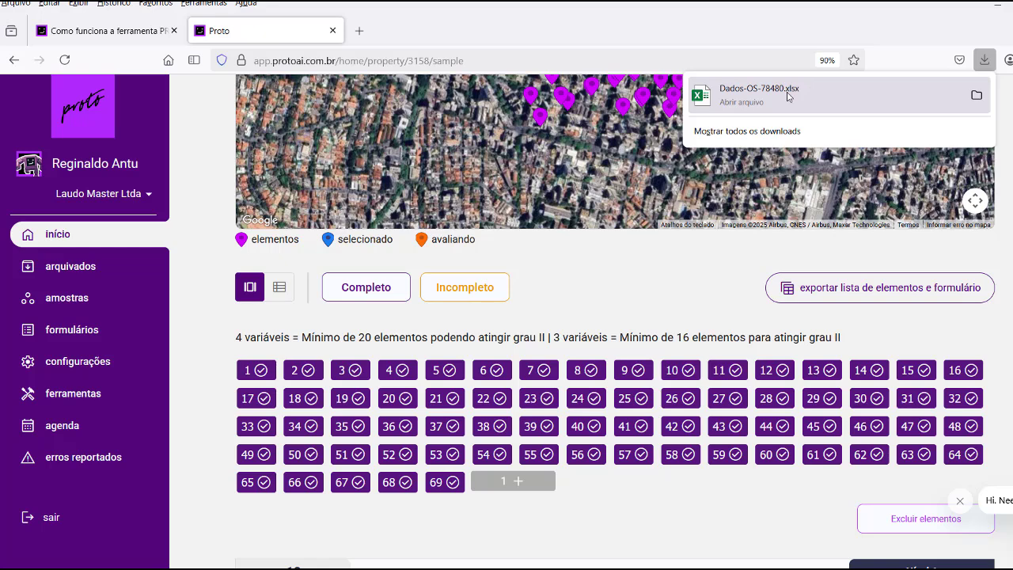
click(780, 95)
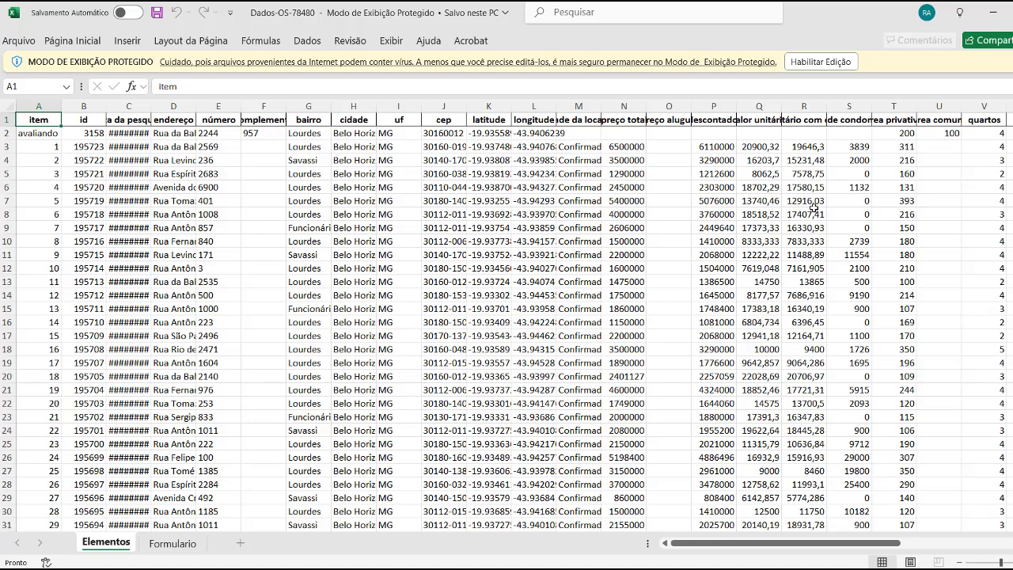
click(819, 61)
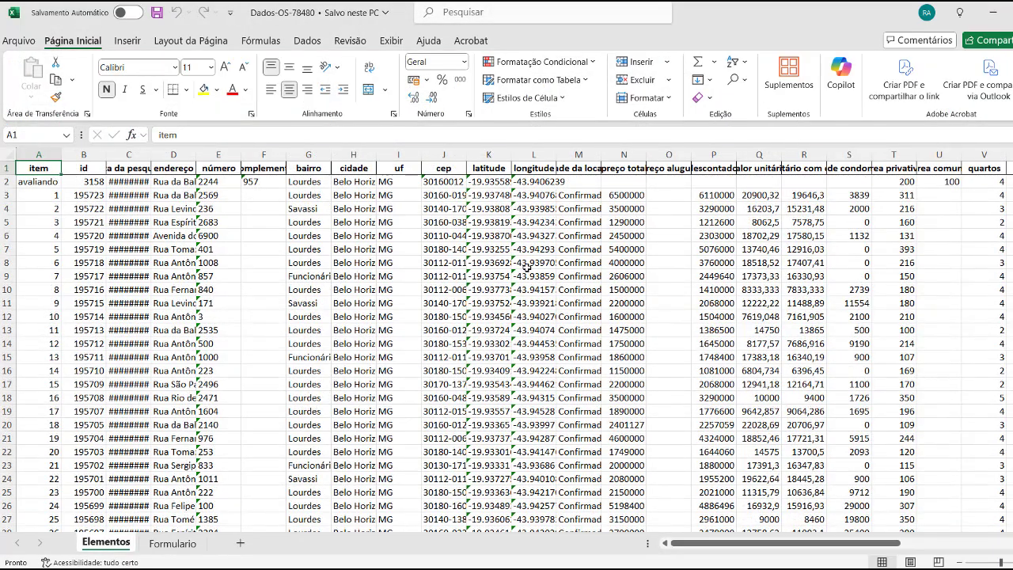
scroll(77, 237, down, 15)
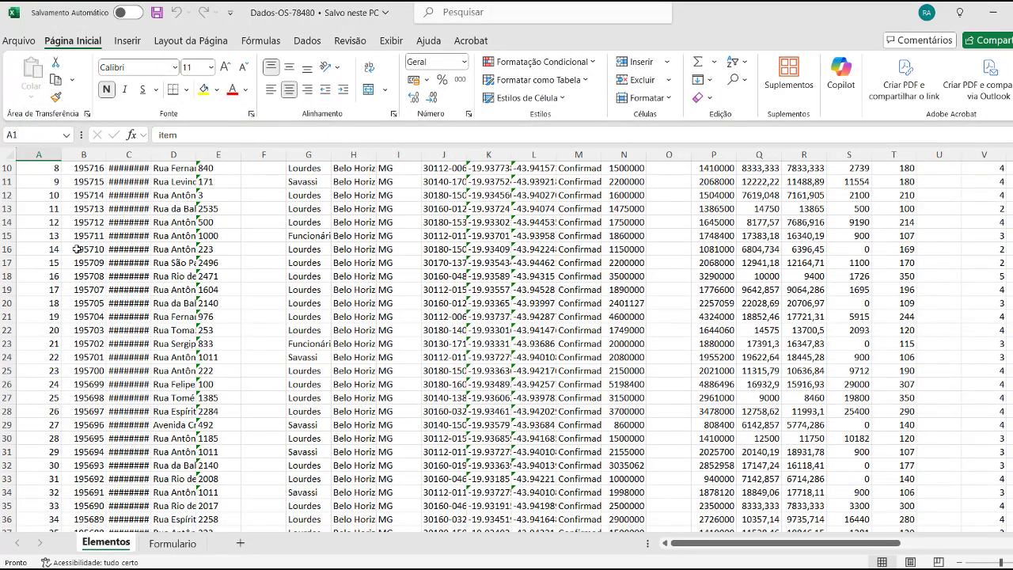
scroll(78, 275, down, 4)
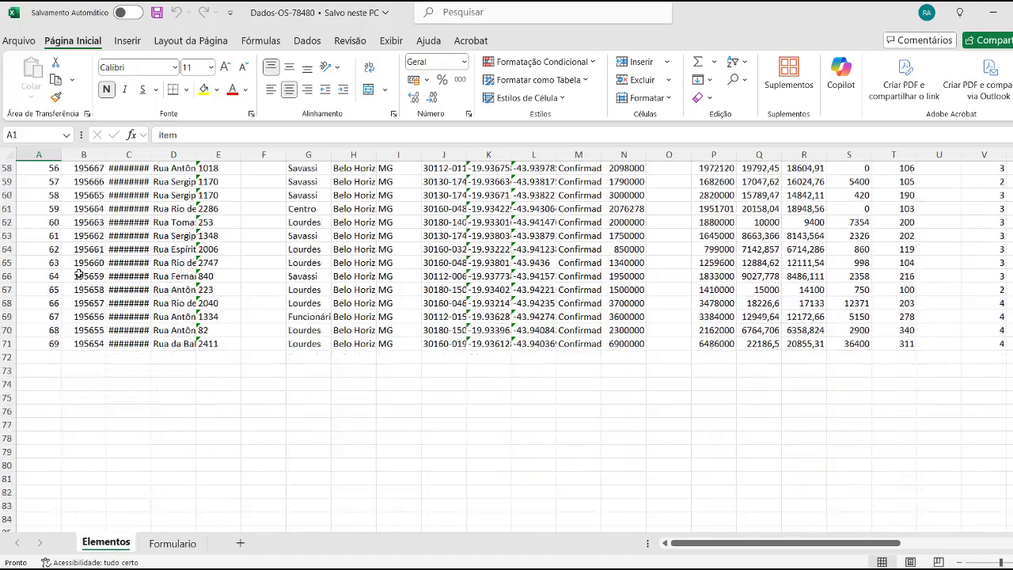
scroll(151, 318, up, 3)
scroll(156, 317, up, 16)
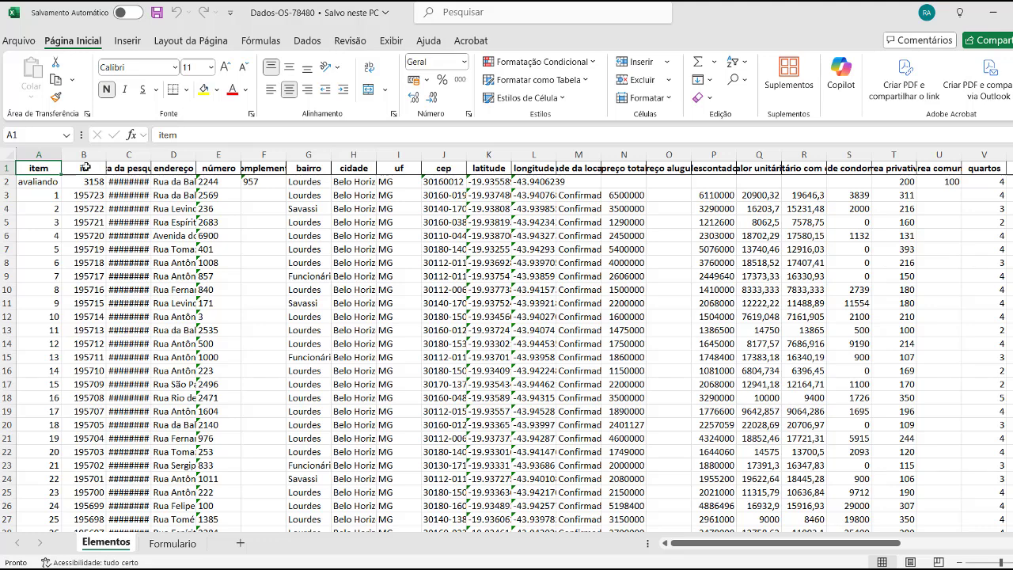
click(85, 167)
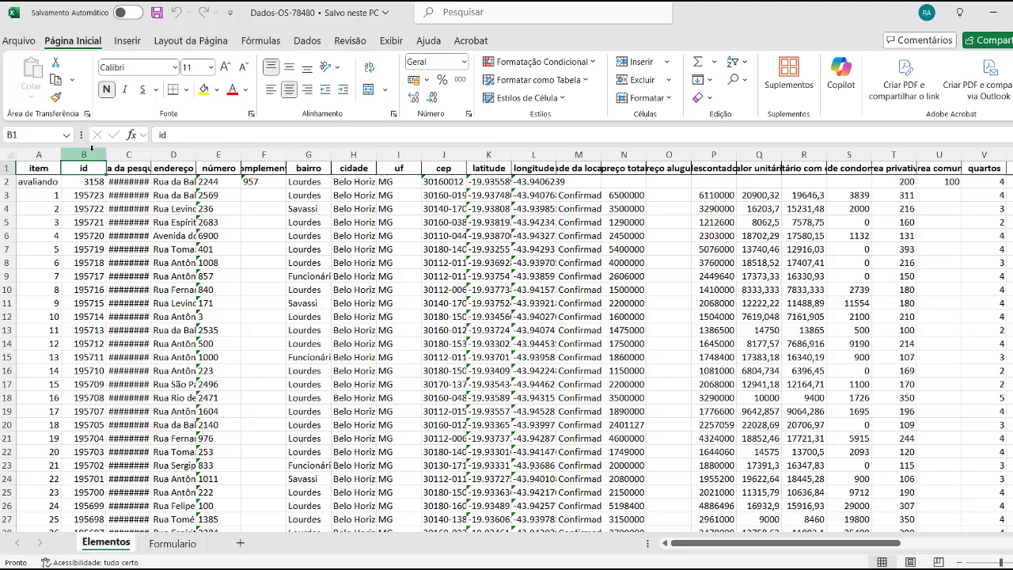
click(92, 148)
click(127, 168)
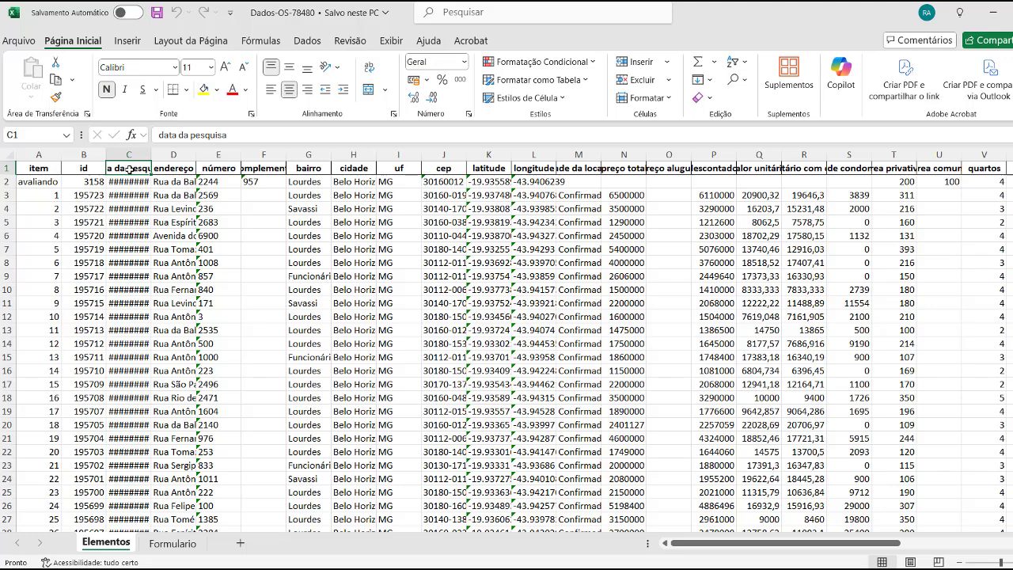
click(171, 154)
click(172, 183)
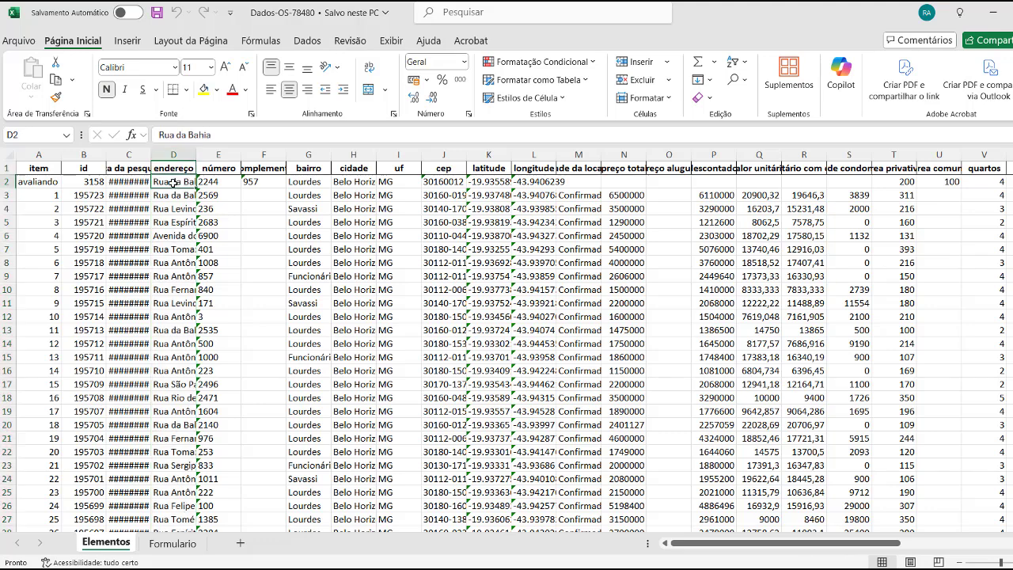
click(211, 180)
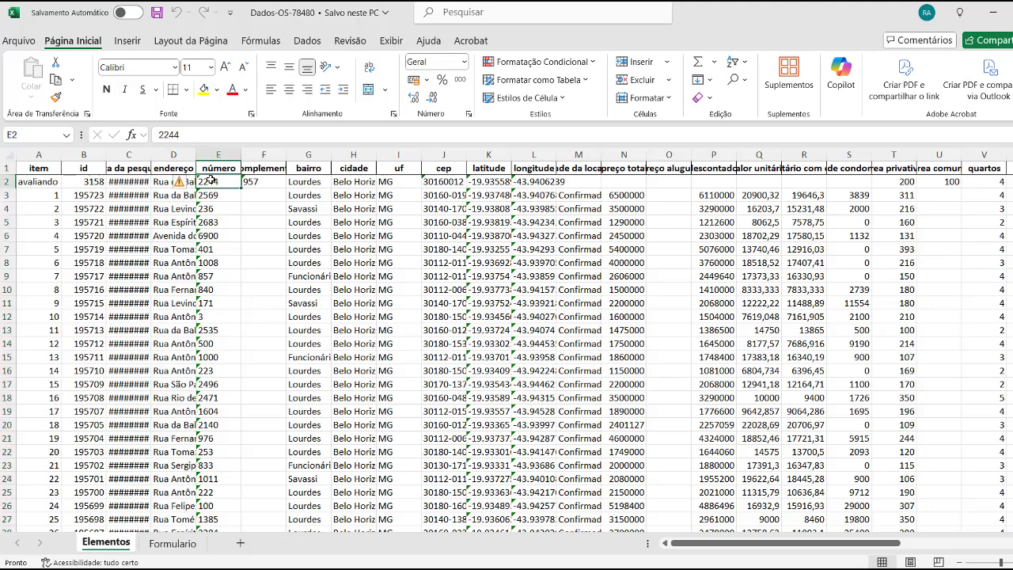
click(260, 181)
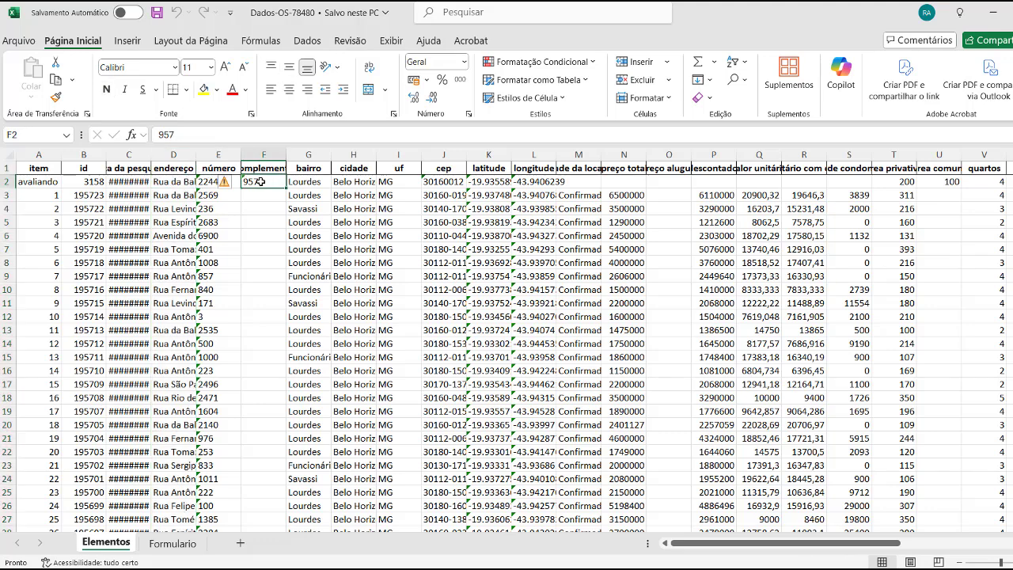
click(4, 181)
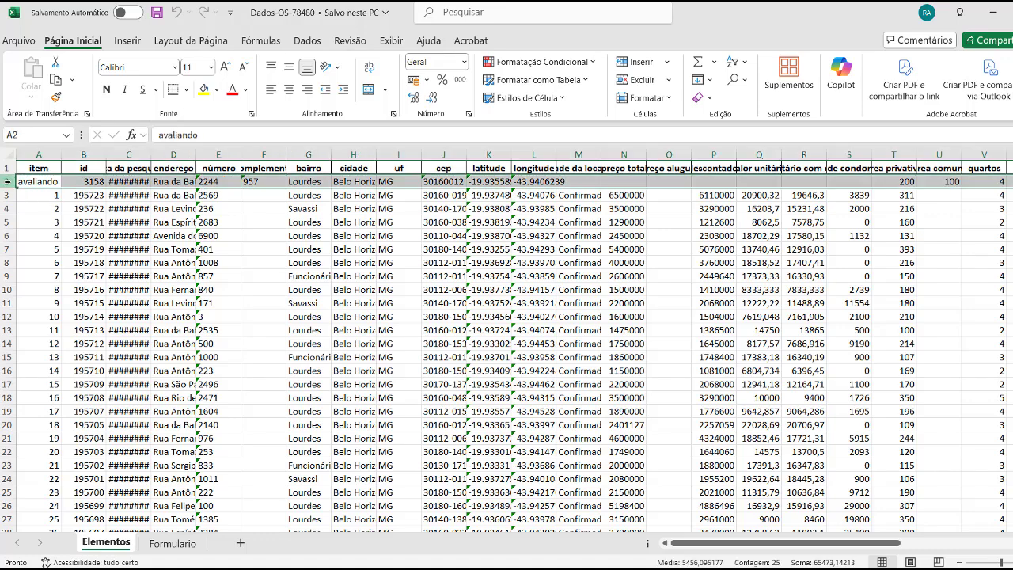
click(268, 179)
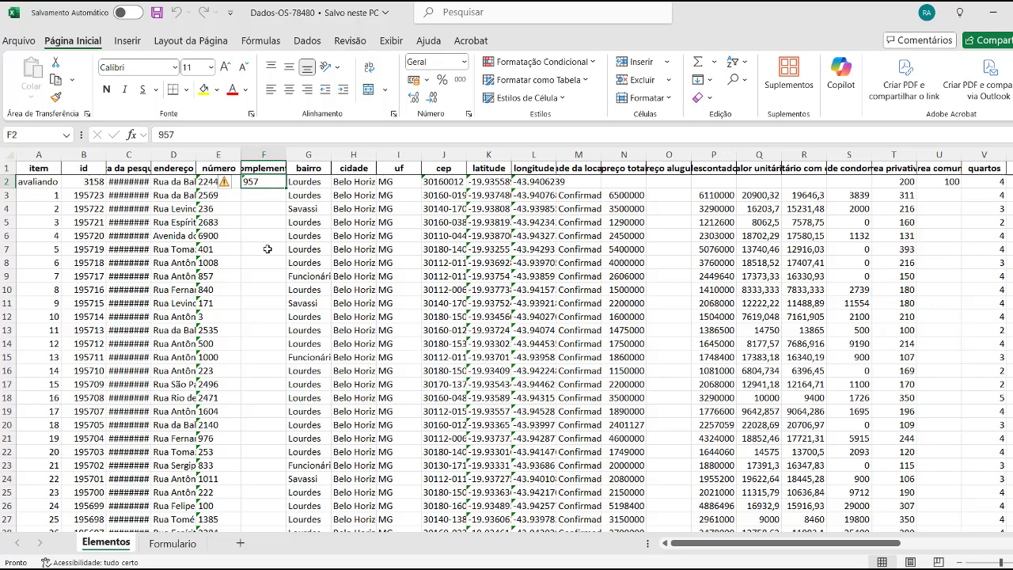
click(161, 223)
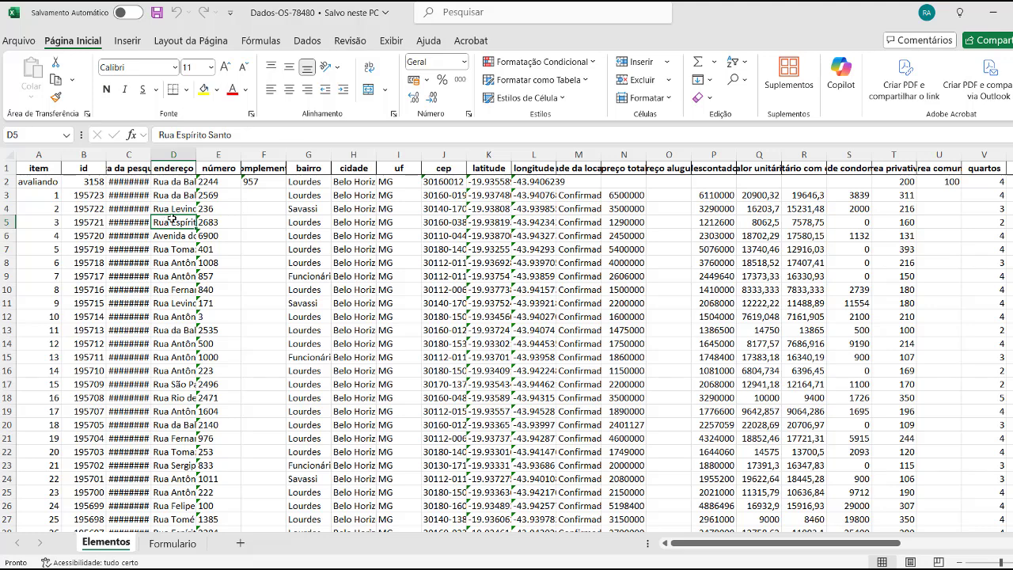
click(208, 221)
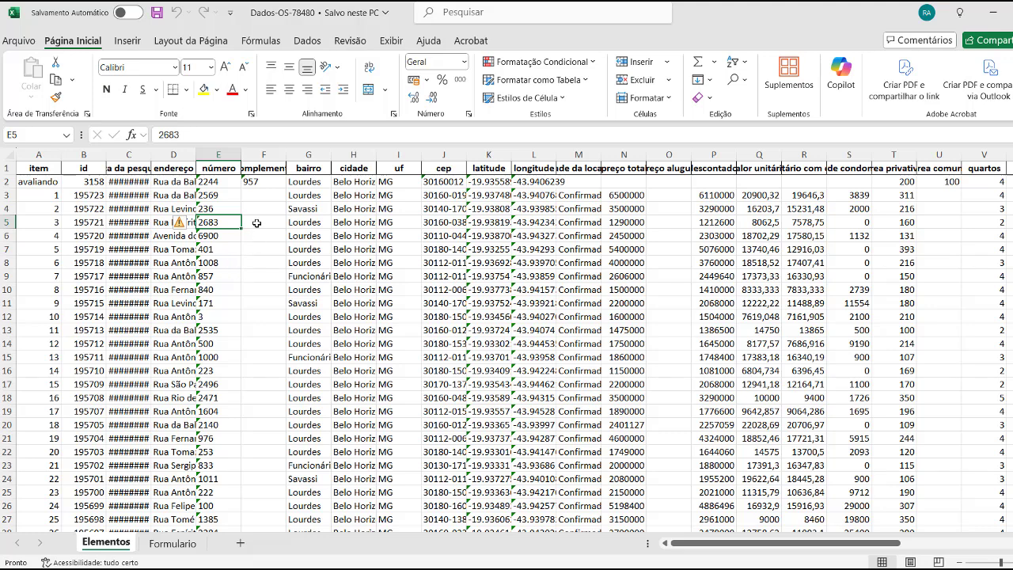
click(173, 154)
click(210, 155)
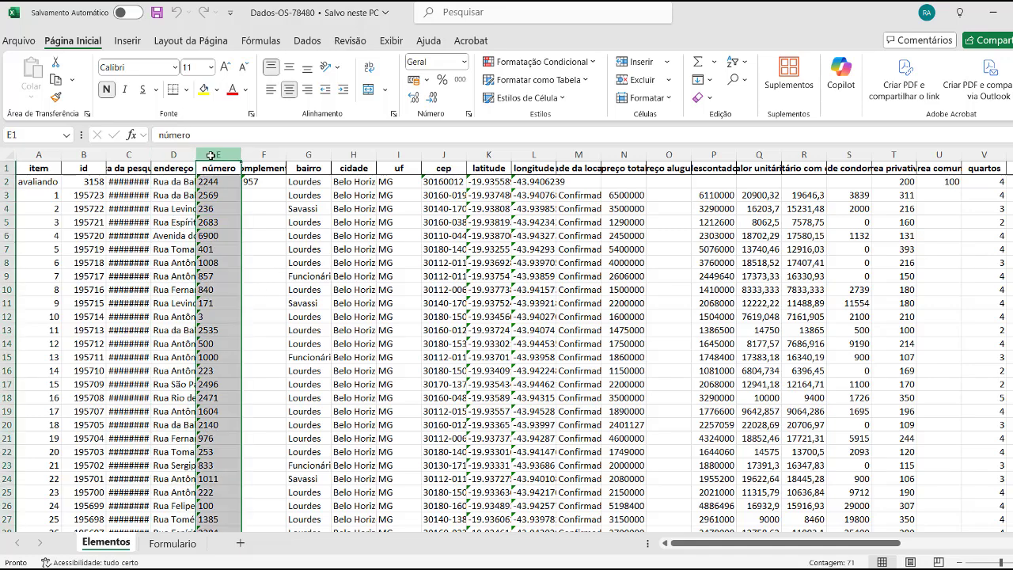
click(262, 154)
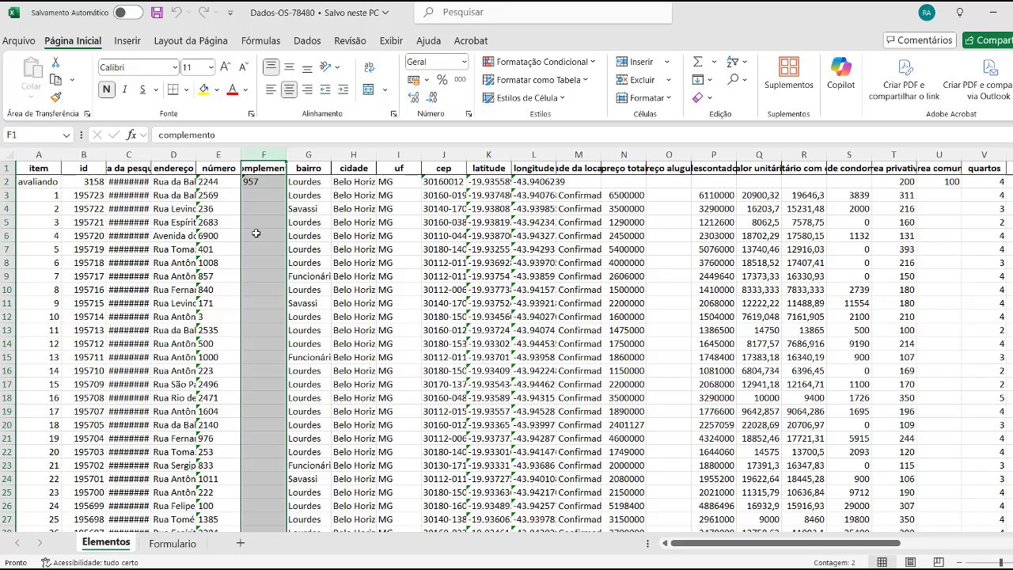
click(165, 153)
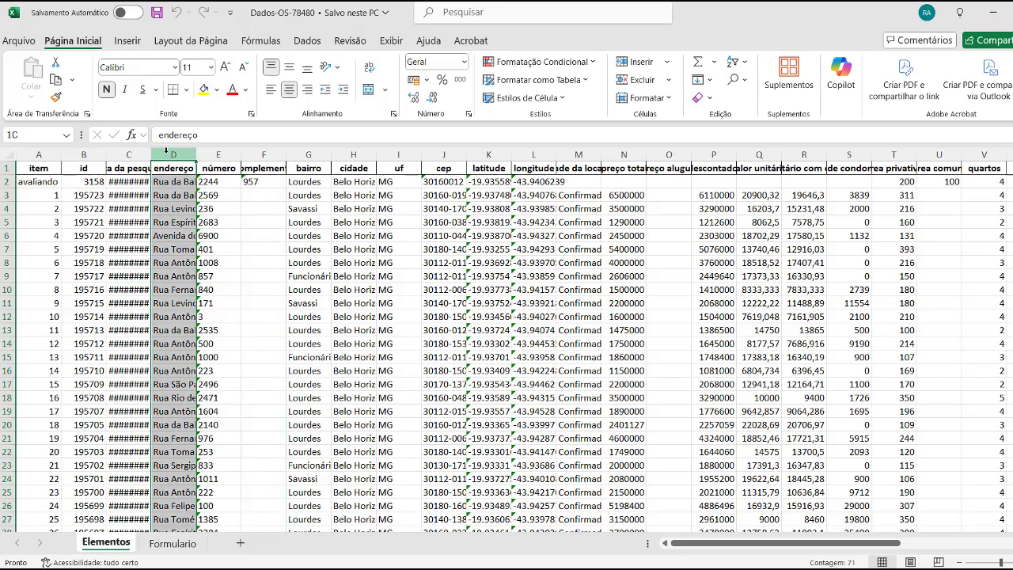
click(210, 153)
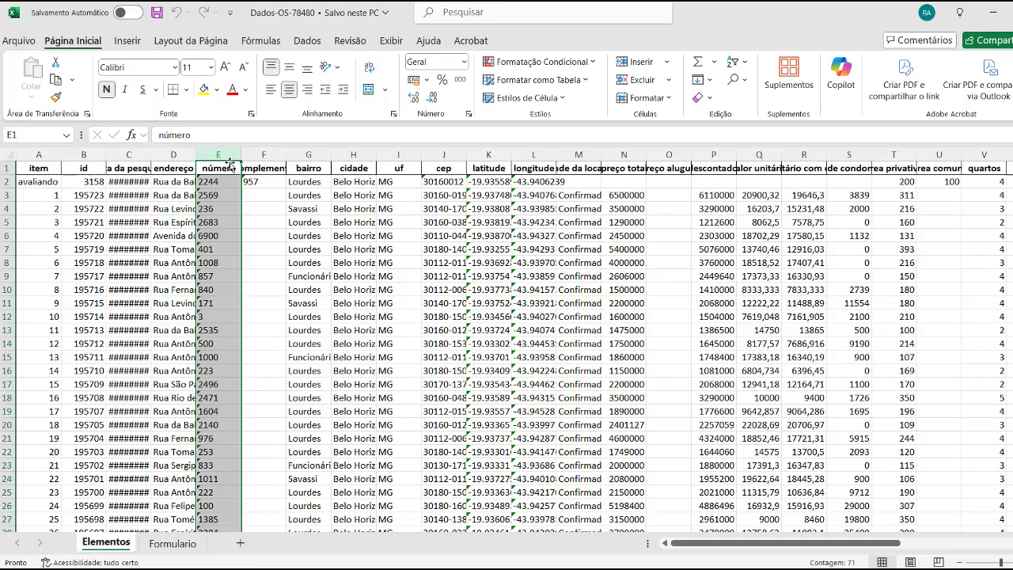
click(265, 154)
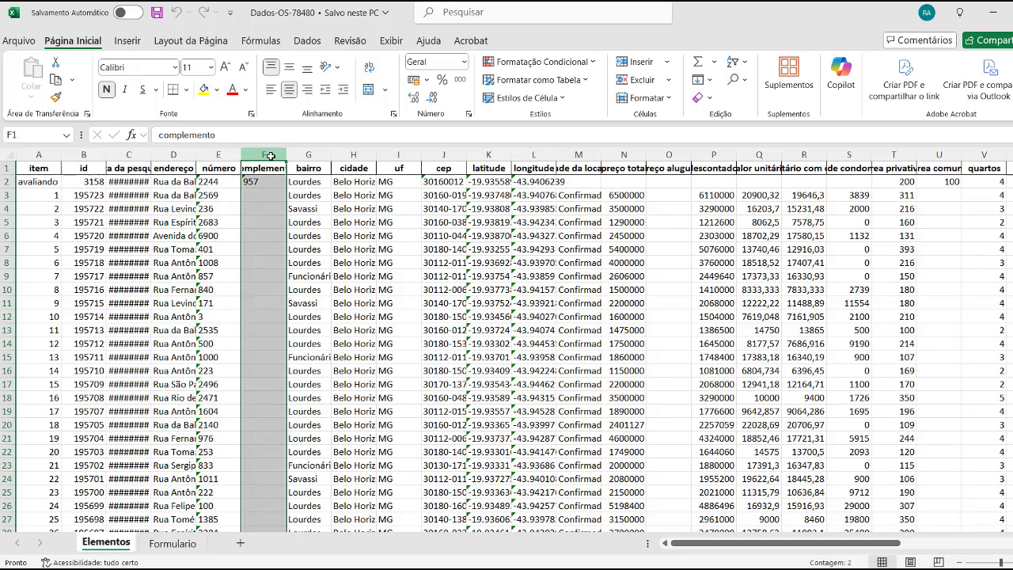
scroll(271, 309, down, 6)
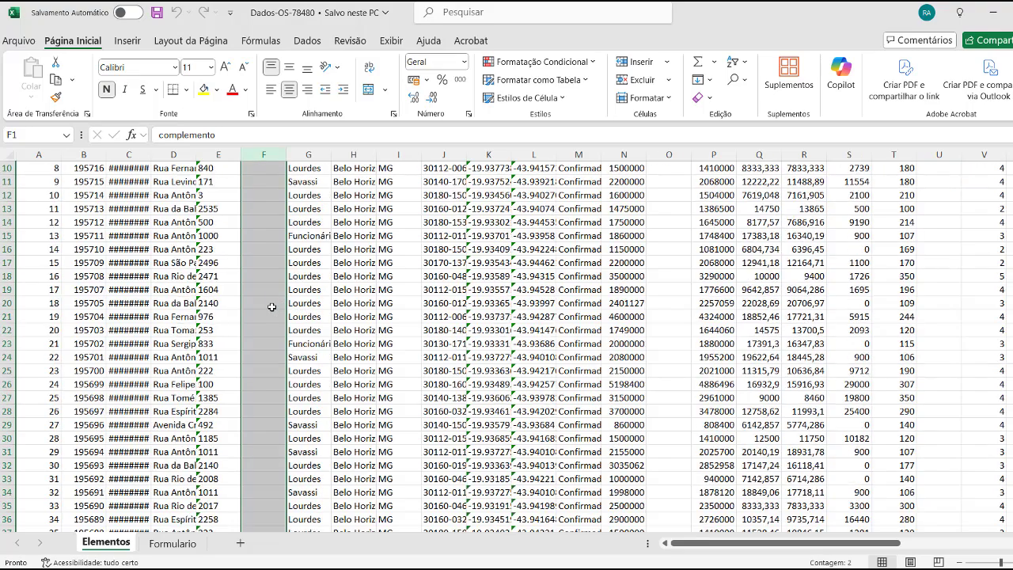
scroll(271, 310, up, 5)
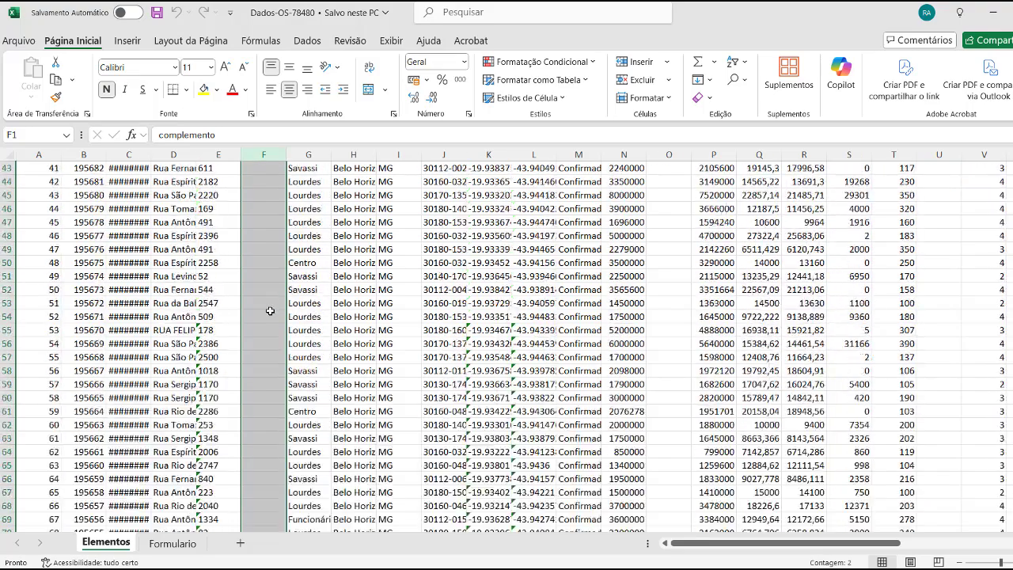
scroll(269, 311, up, 1)
click(263, 182)
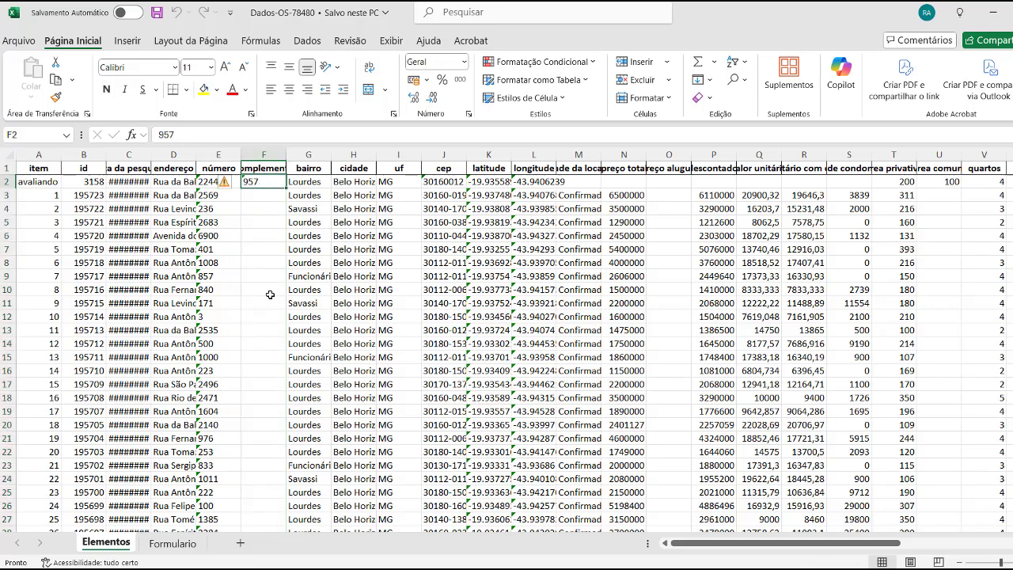
click(309, 155)
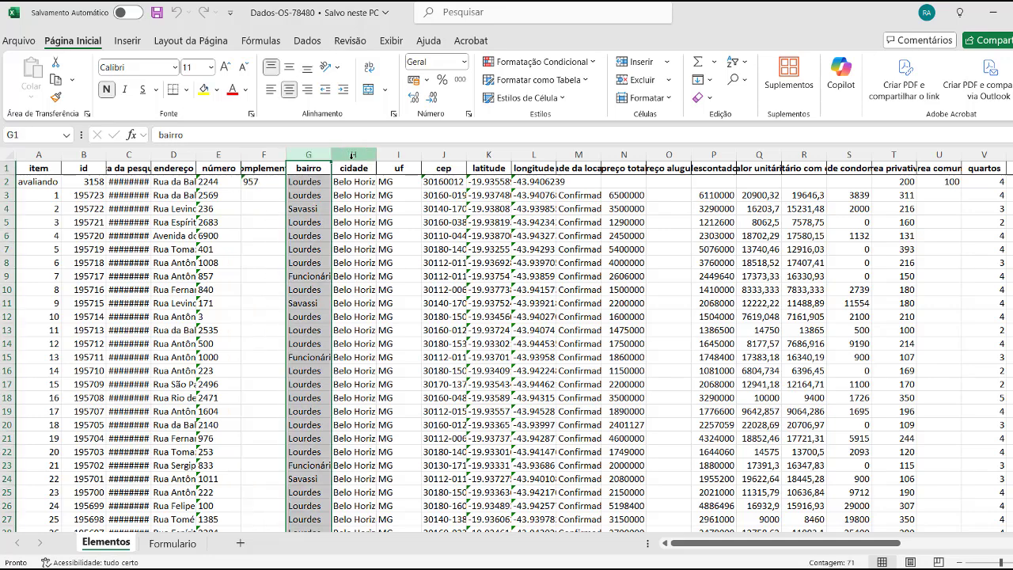
click(353, 155)
click(398, 155)
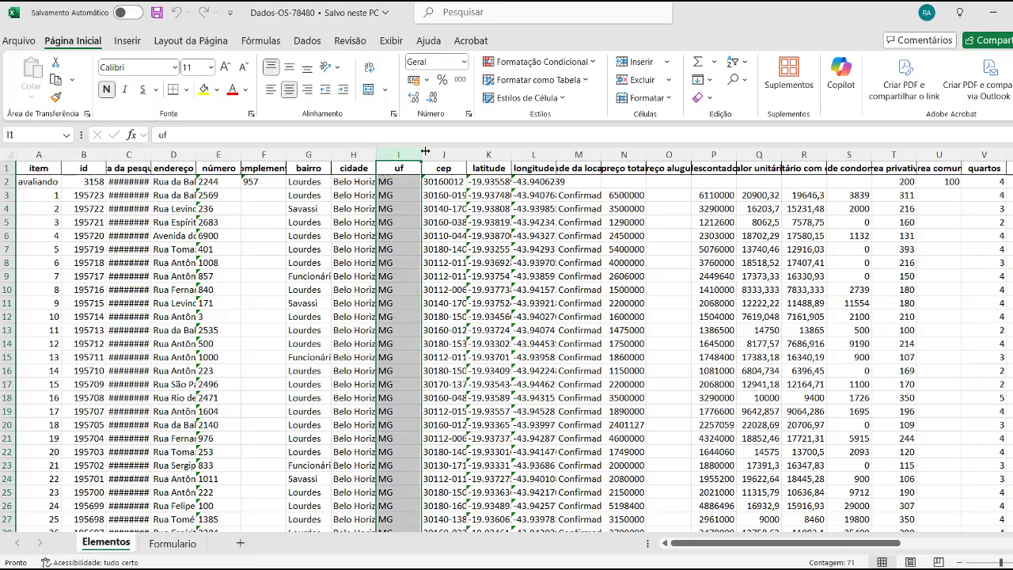
click(433, 153)
drag(487, 150, 525, 152)
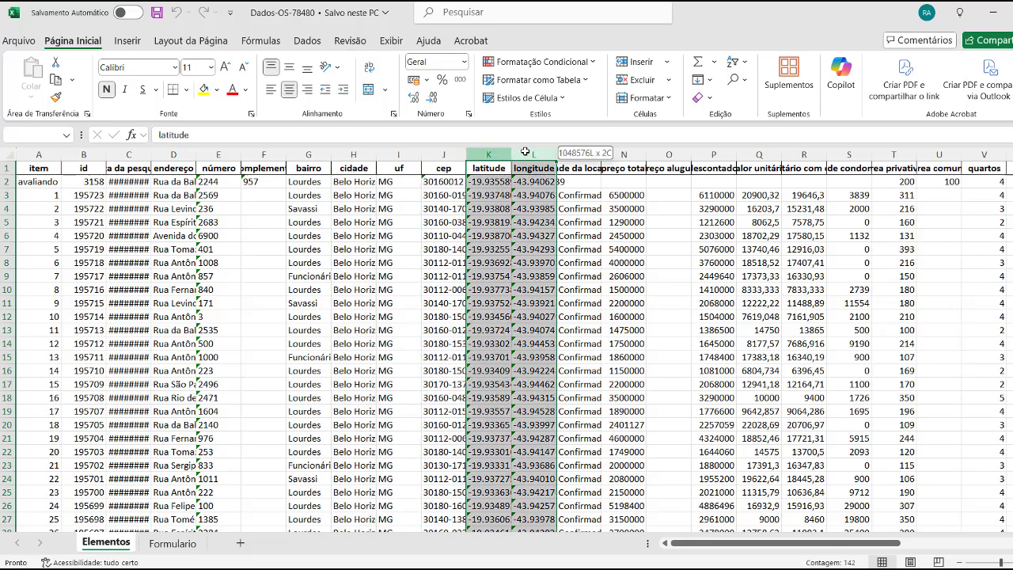
click(587, 167)
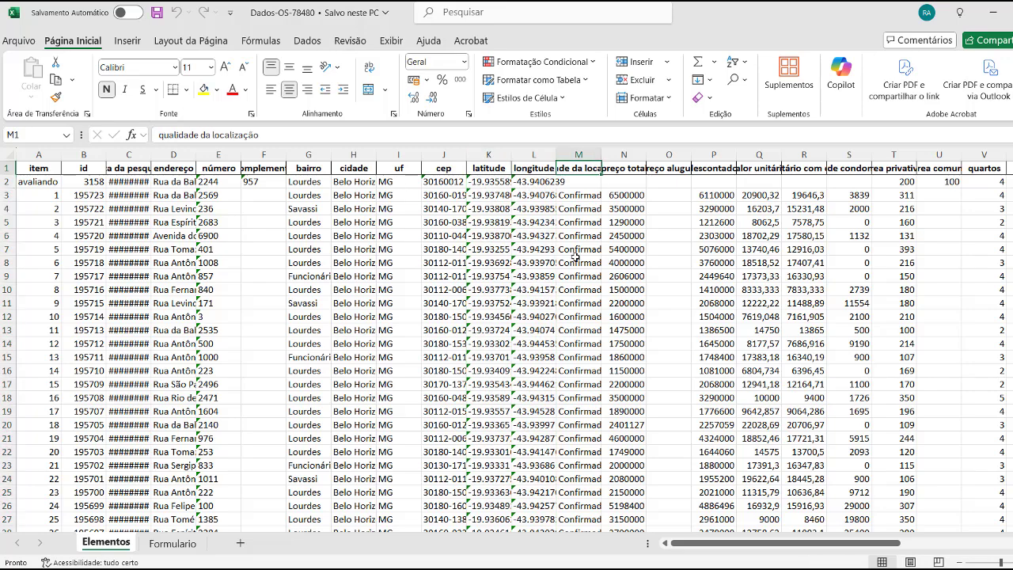
click(626, 156)
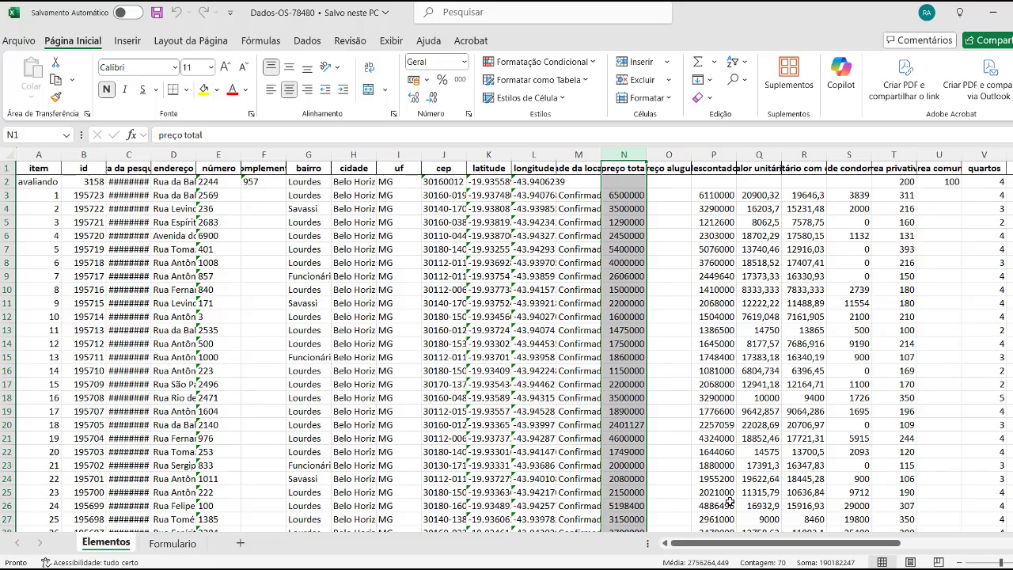
drag(732, 548, 775, 547)
click(530, 155)
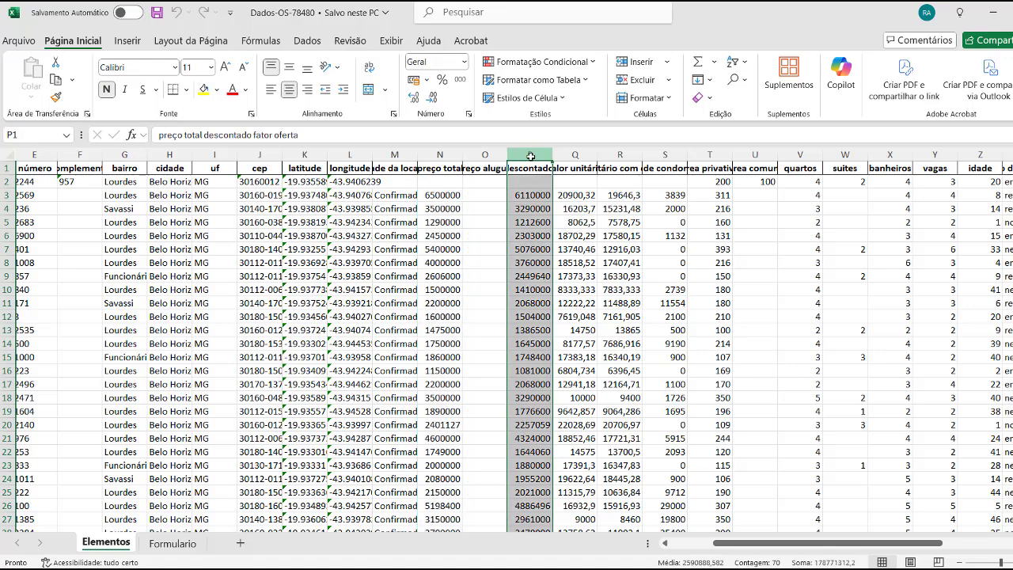
click(574, 153)
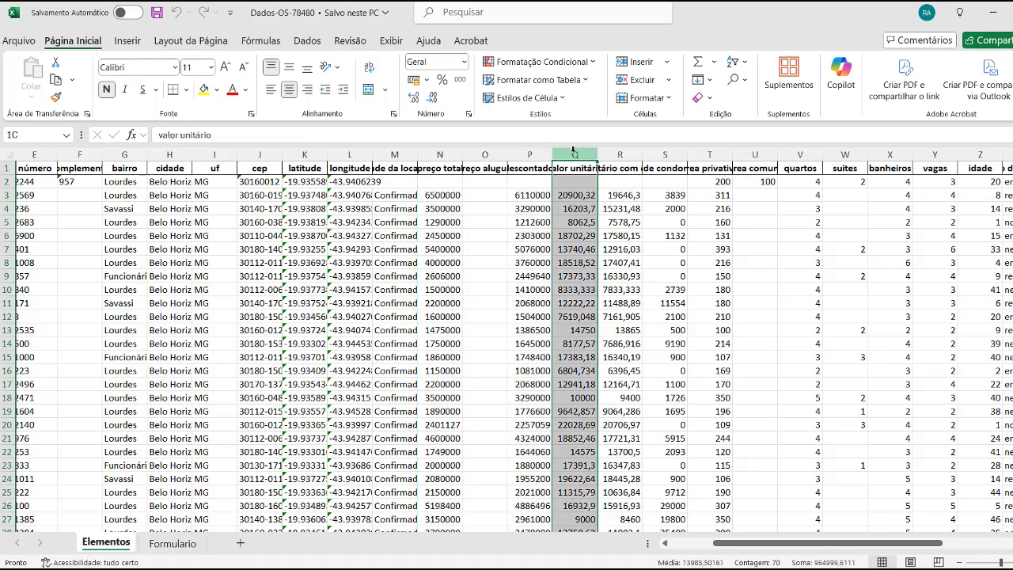
click(529, 156)
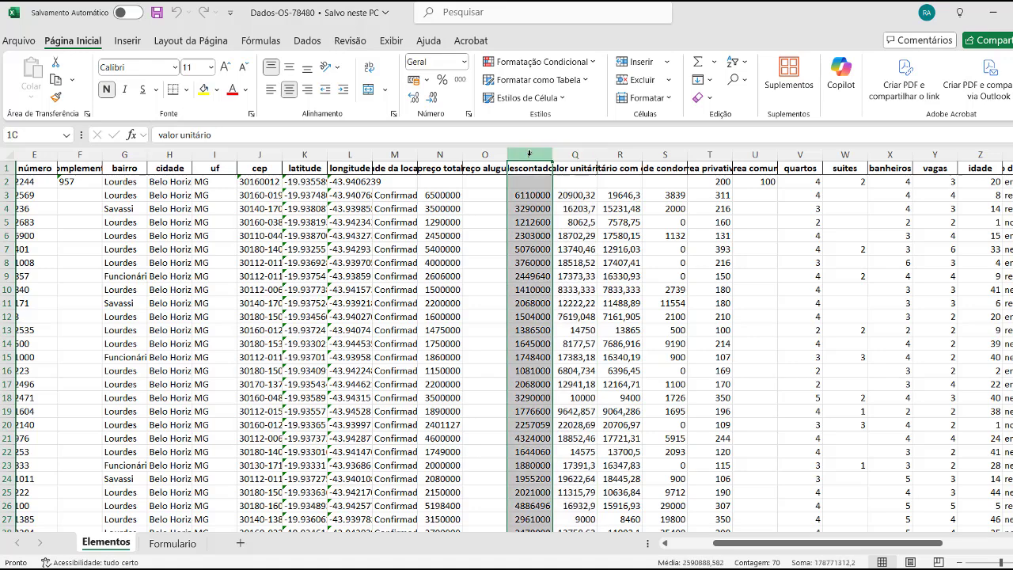
click(568, 197)
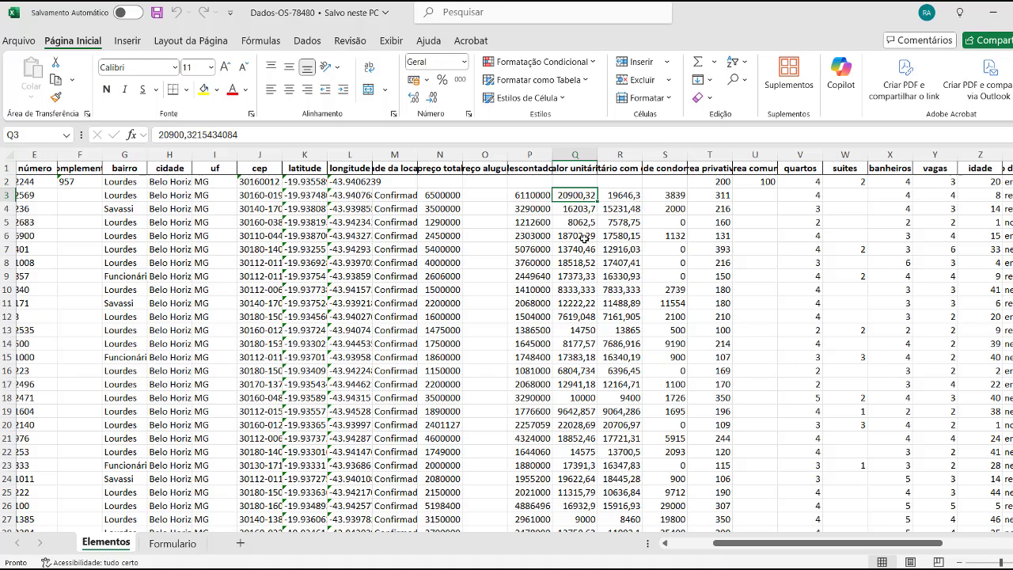
click(622, 154)
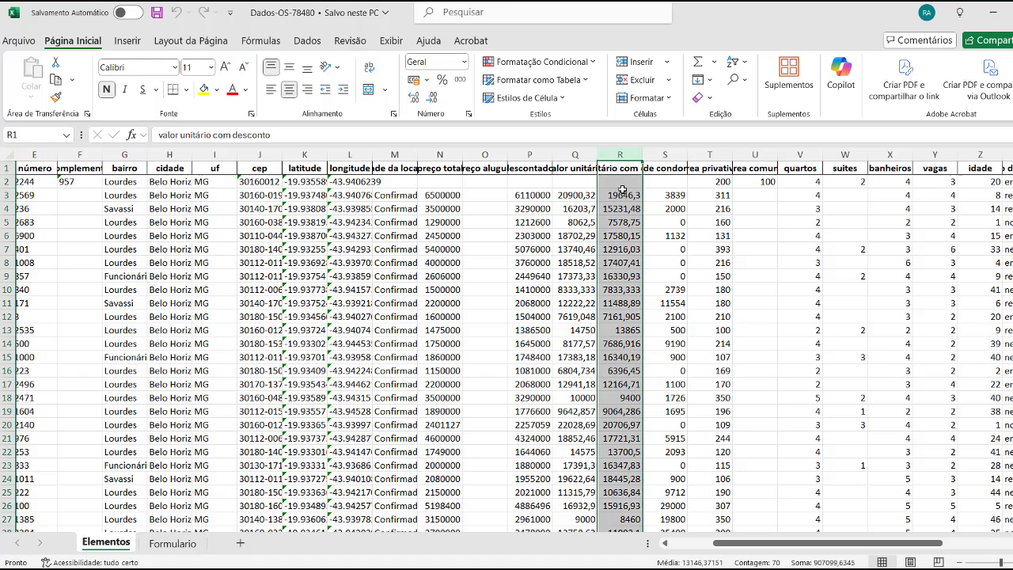
click(719, 194)
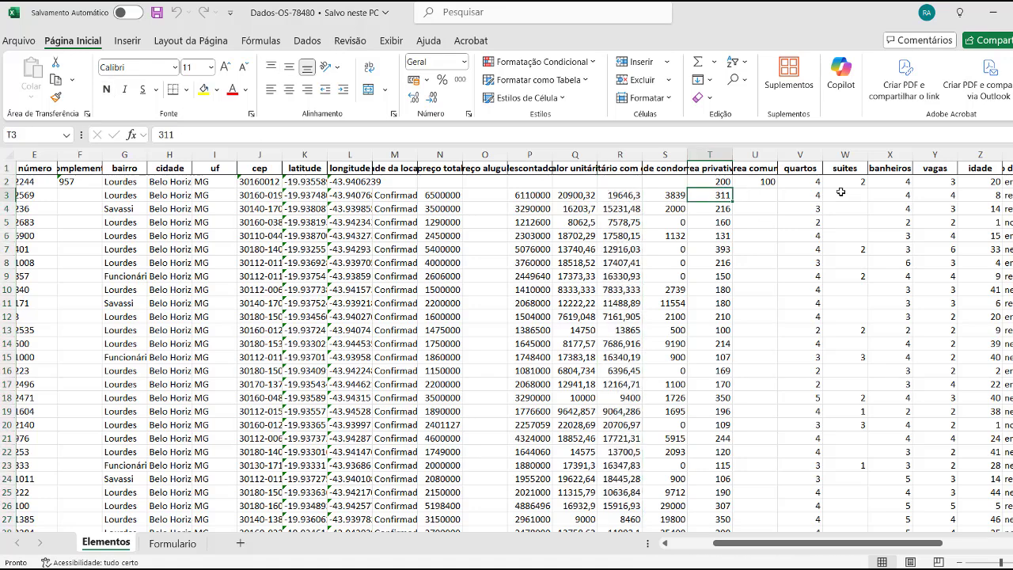
click(802, 165)
click(800, 154)
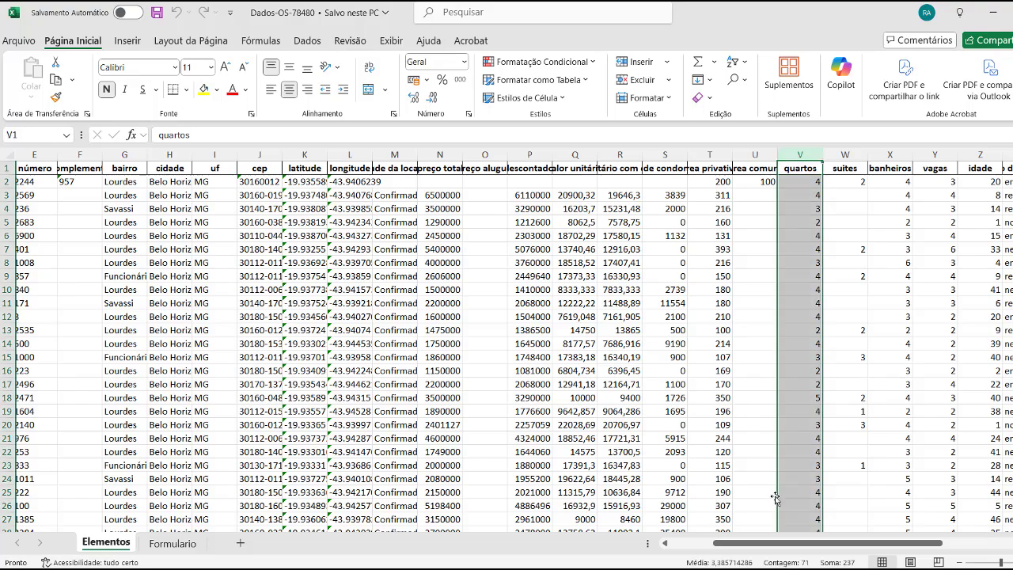
drag(782, 546, 854, 547)
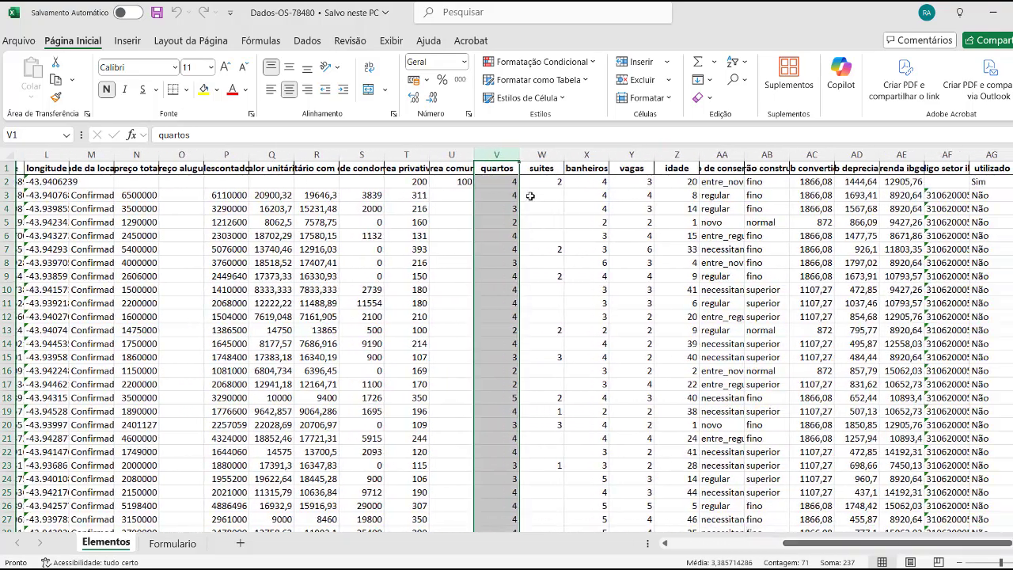
click(541, 154)
click(586, 154)
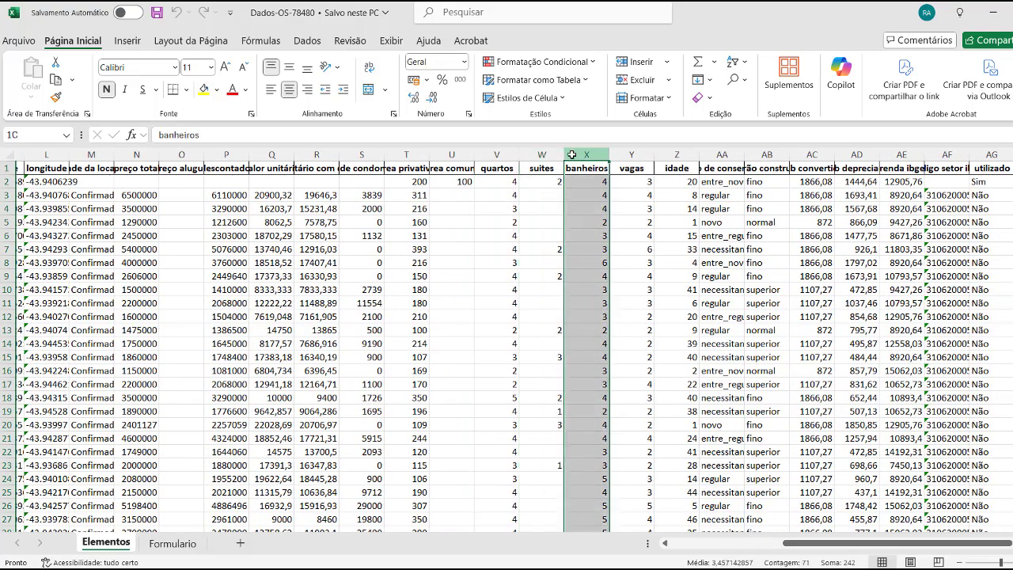
click(631, 154)
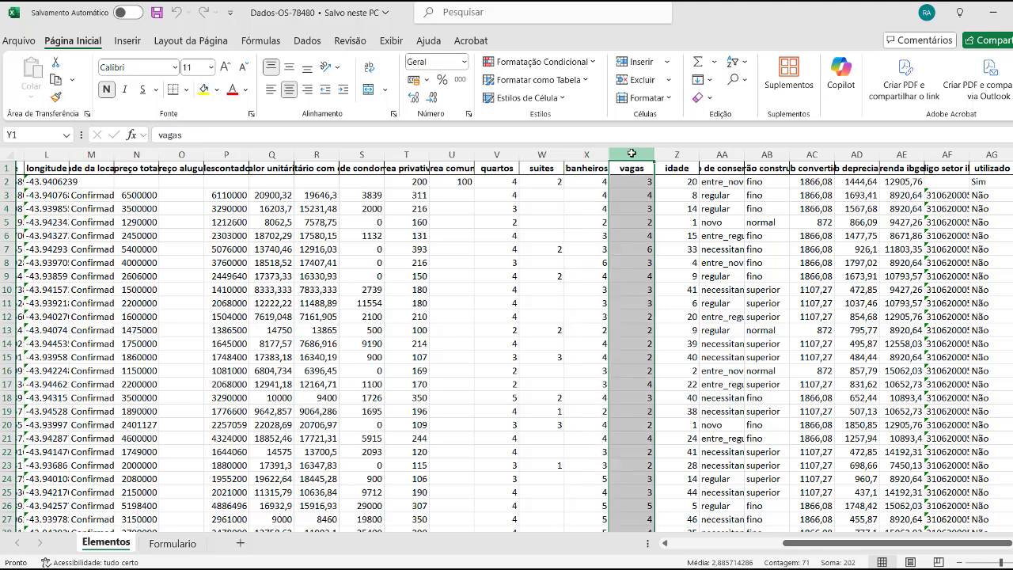
click(676, 154)
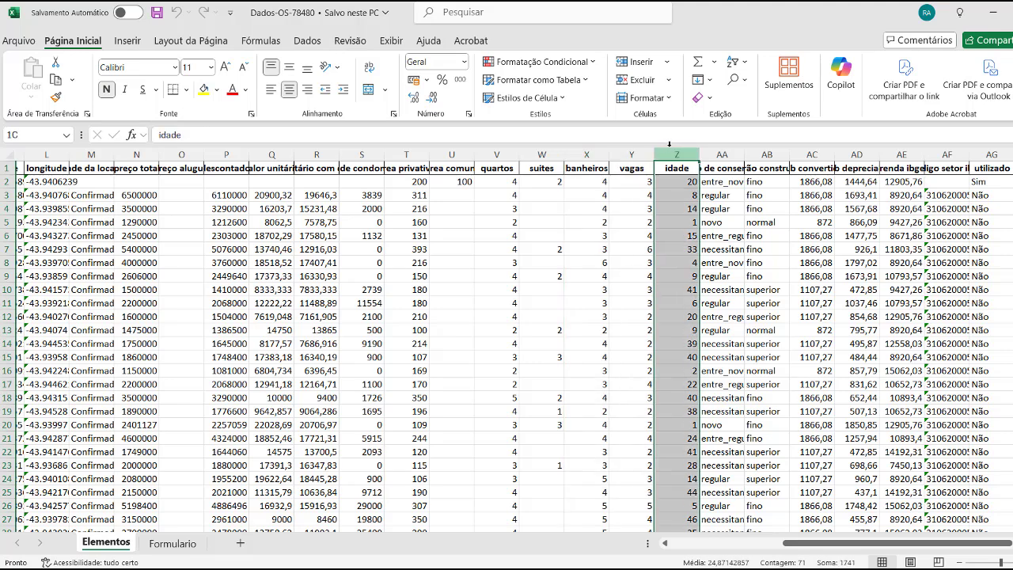
click(721, 154)
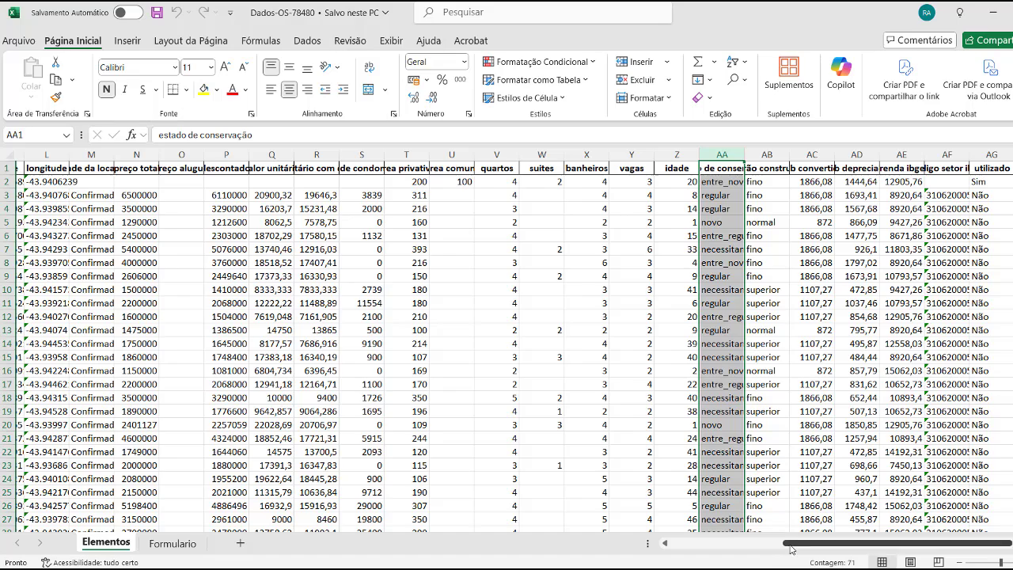
drag(792, 549, 801, 549)
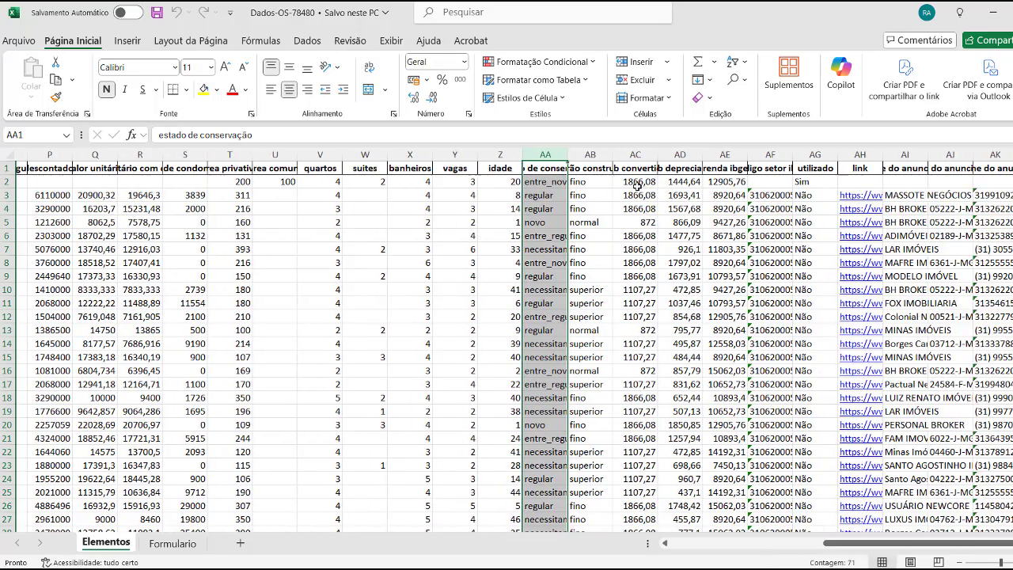
click(590, 153)
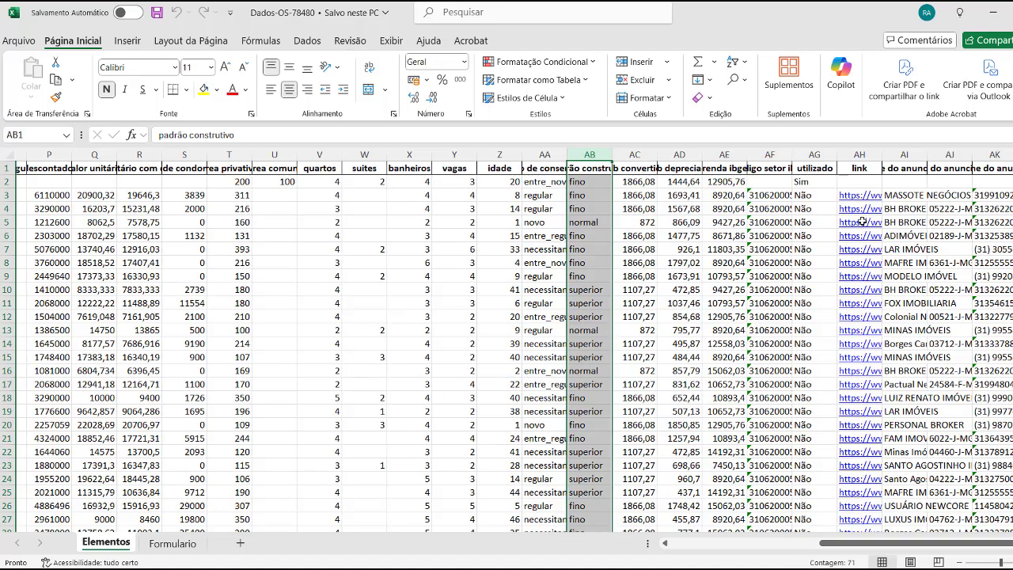
click(854, 153)
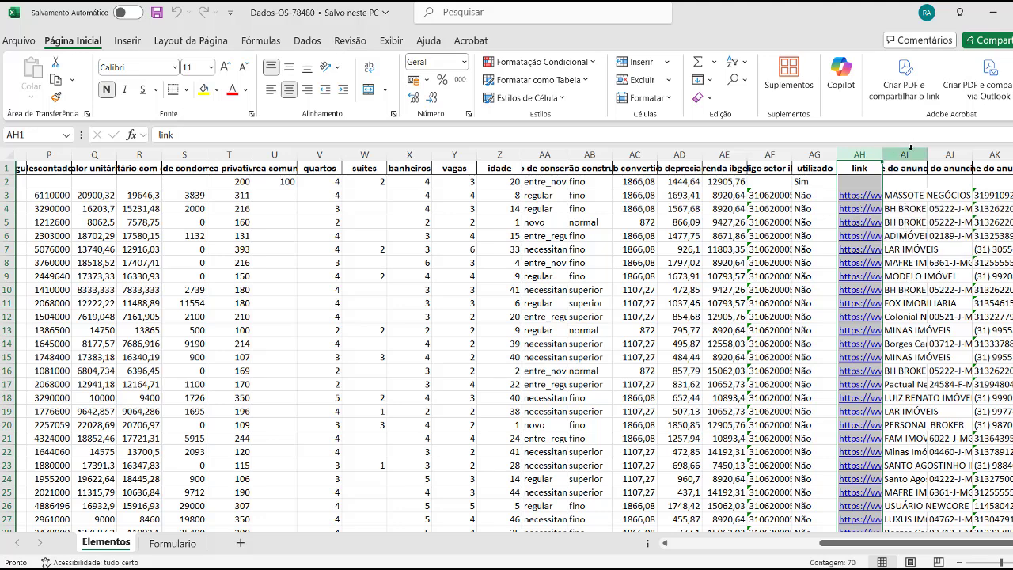
click(911, 148)
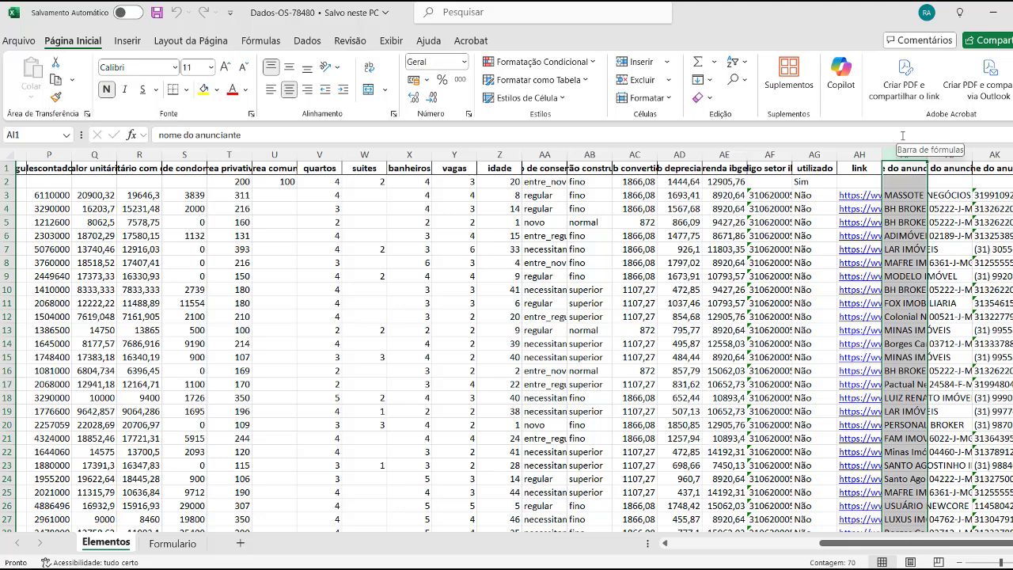
click(901, 194)
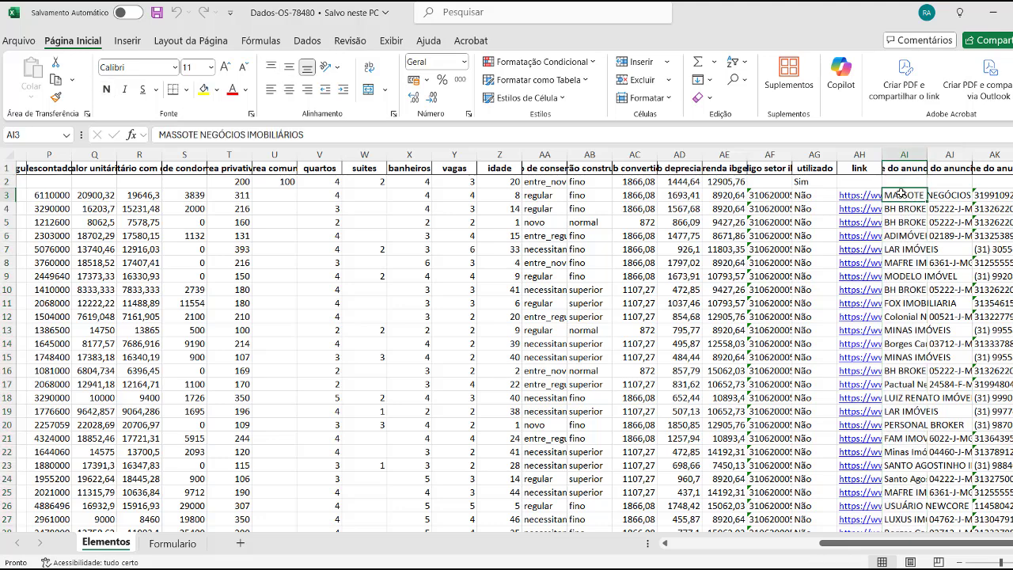
click(989, 195)
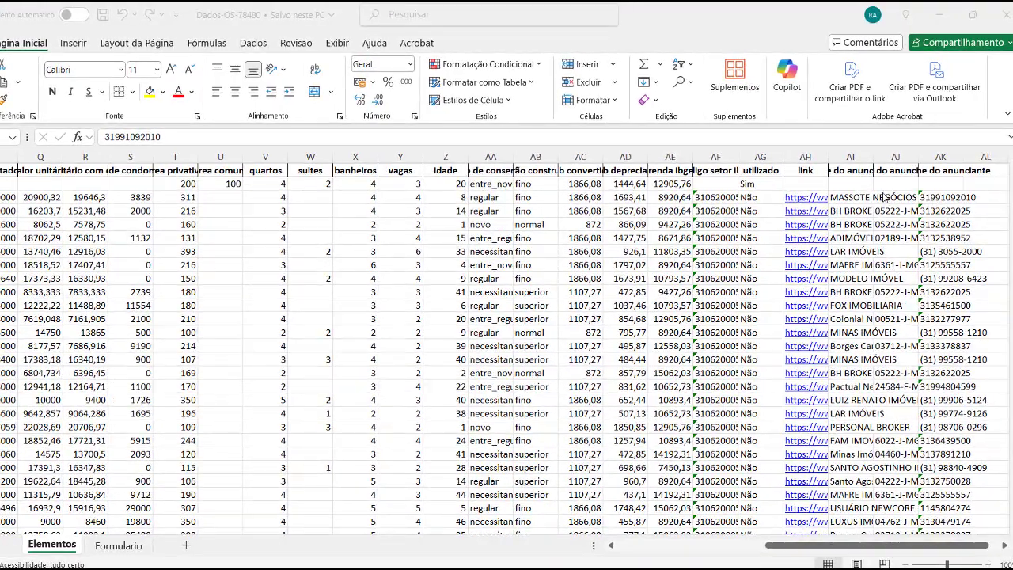
Select the advertiser name and phone columns, scroll back to column A, and return to Proto.
click(844, 158)
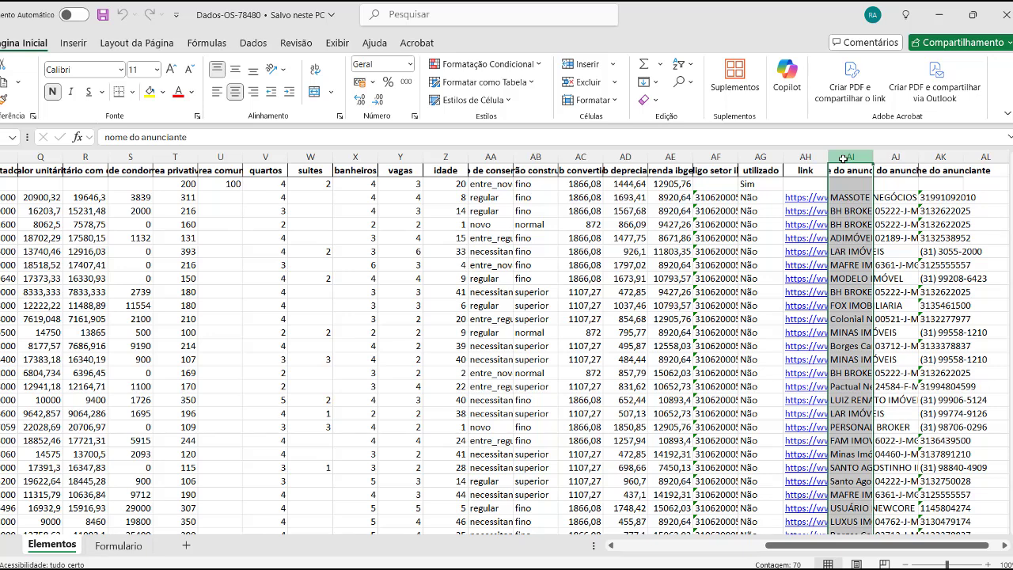
click(940, 157)
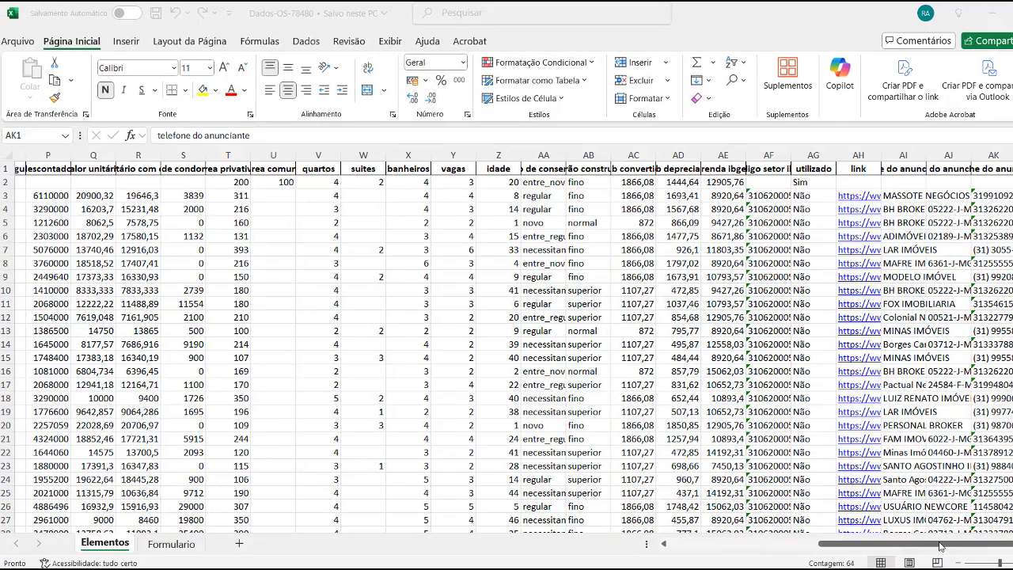
key(ctrl+space)
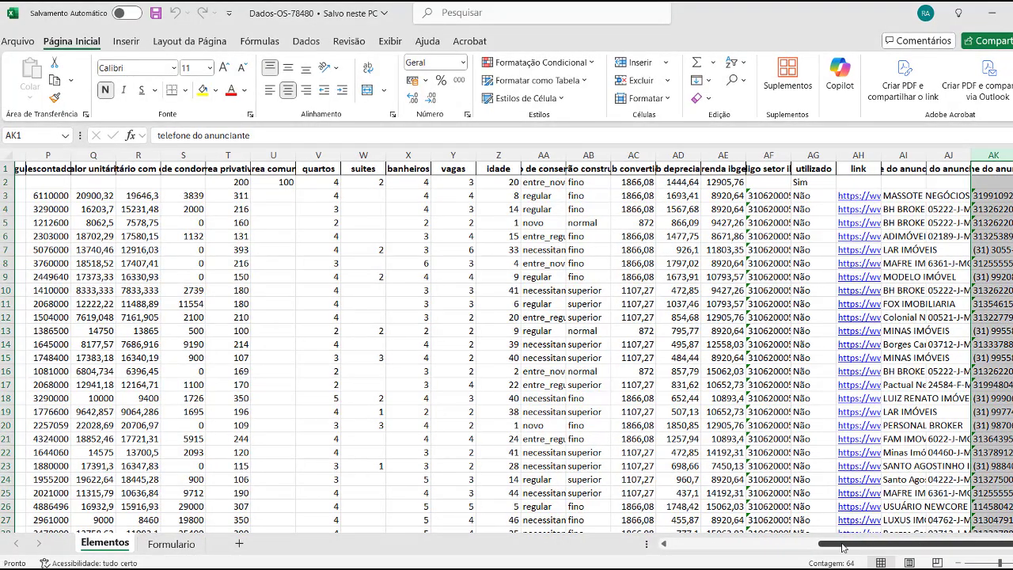
drag(853, 550, 705, 550)
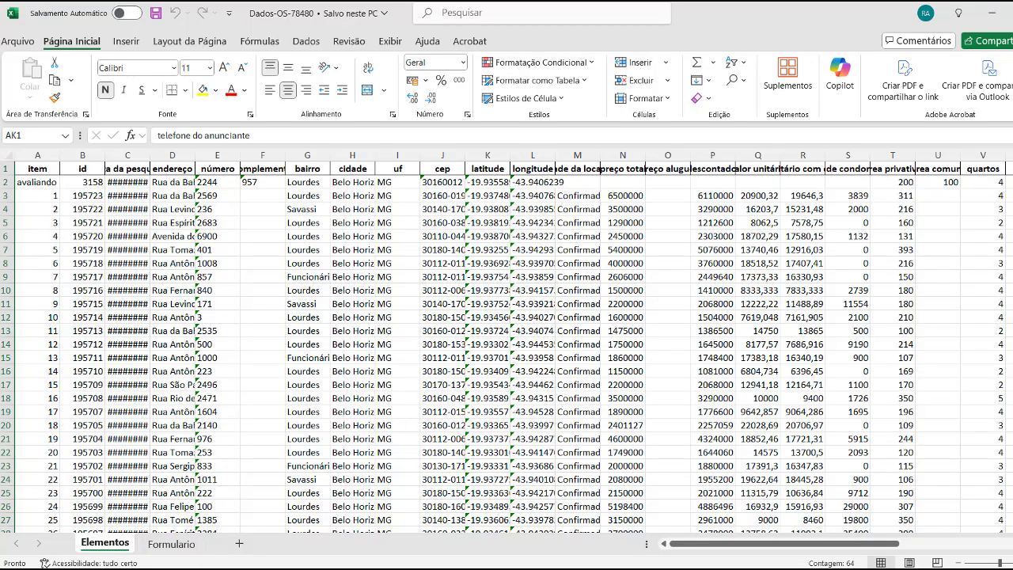
click(407, 564)
scroll(498, 356, up, 5)
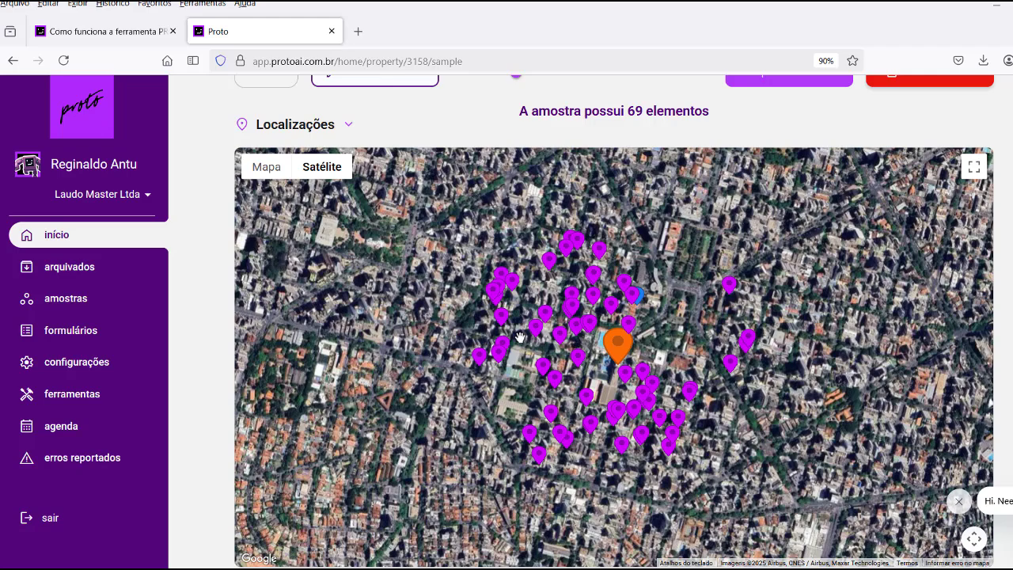
scroll(520, 338, up, 2)
scroll(520, 338, down, 6)
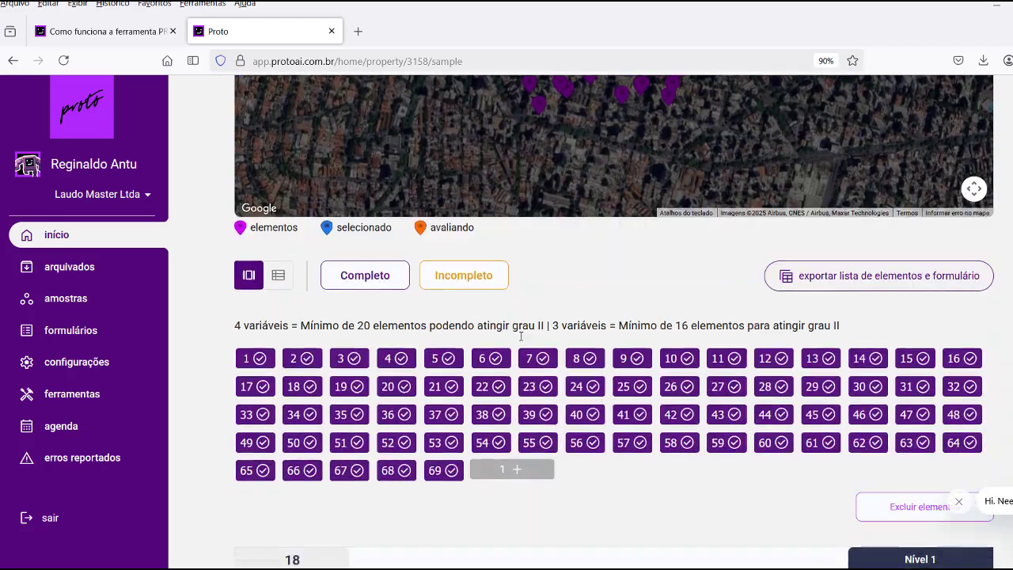
scroll(520, 337, down, 4)
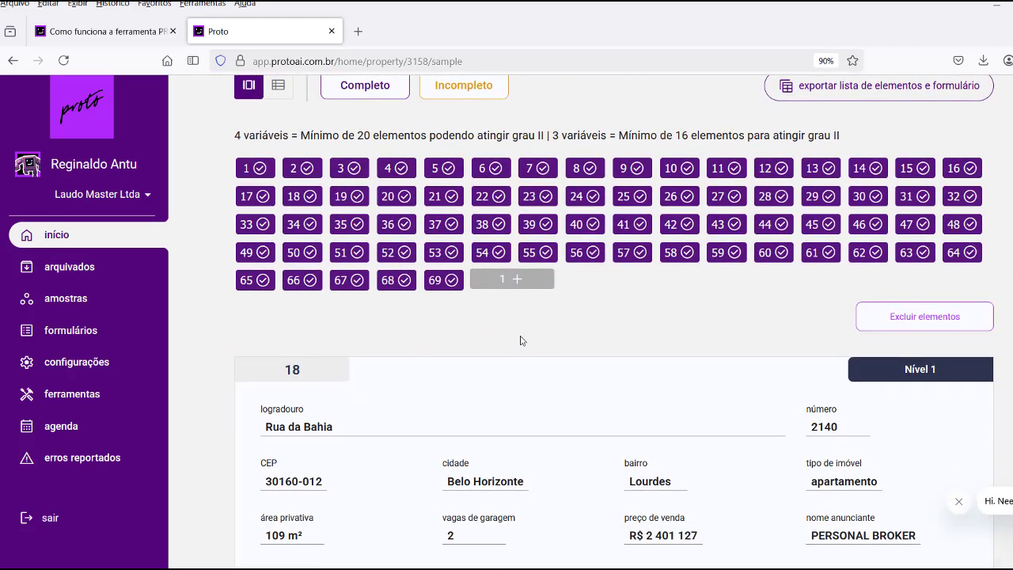
scroll(520, 340, down, 7)
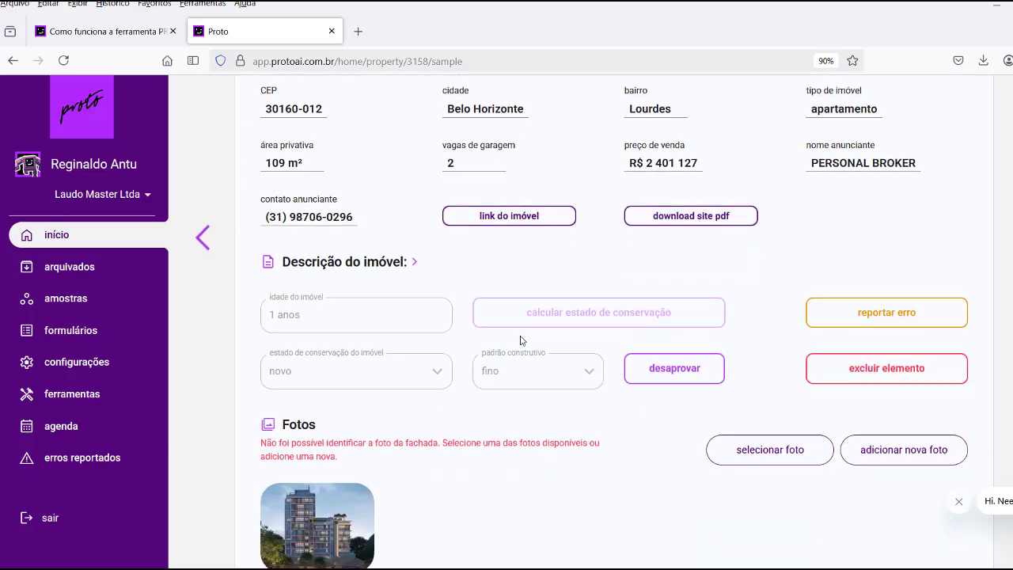
scroll(521, 340, down, 9)
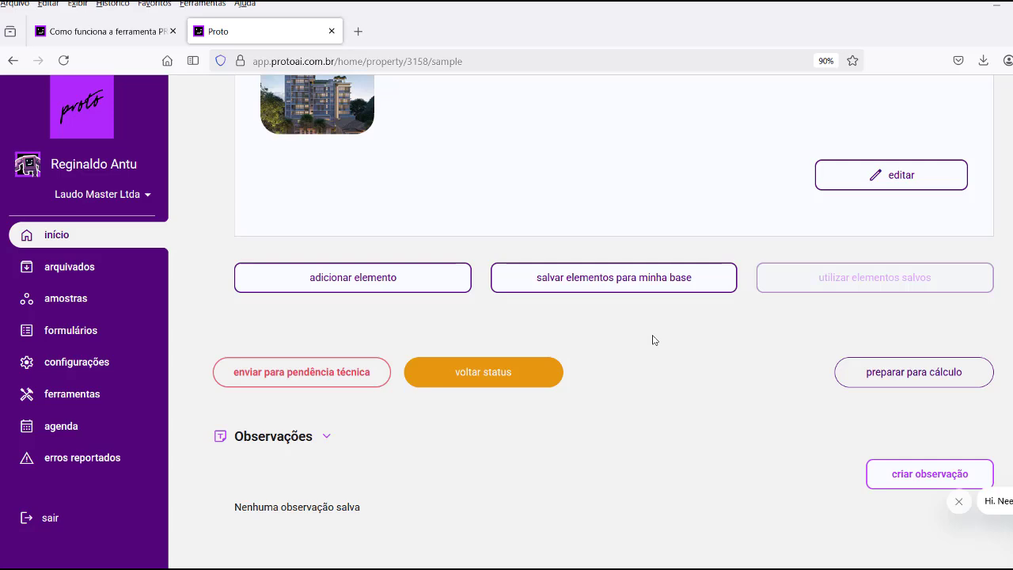
scroll(653, 341, up, 10)
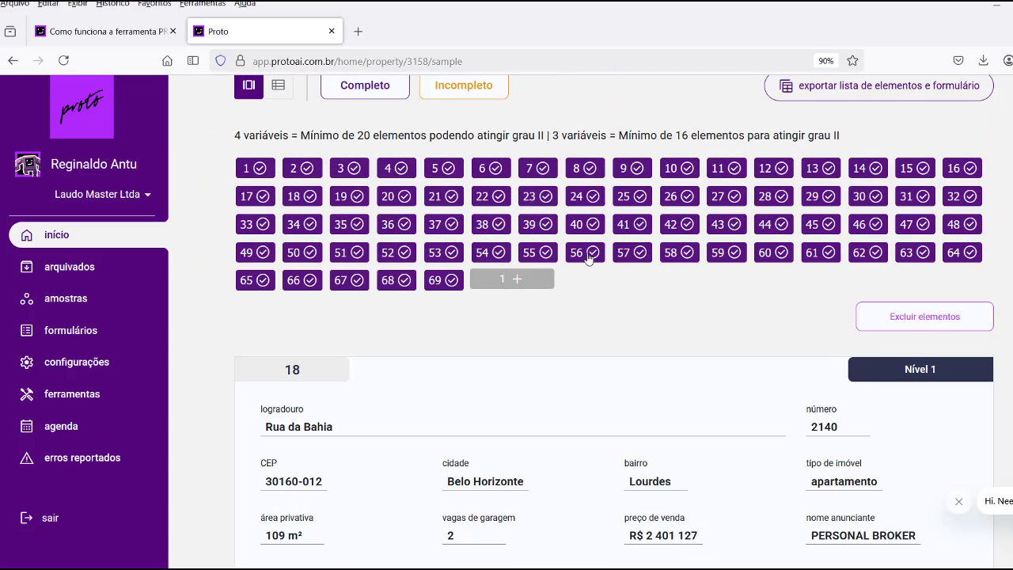
scroll(585, 257, down, 10)
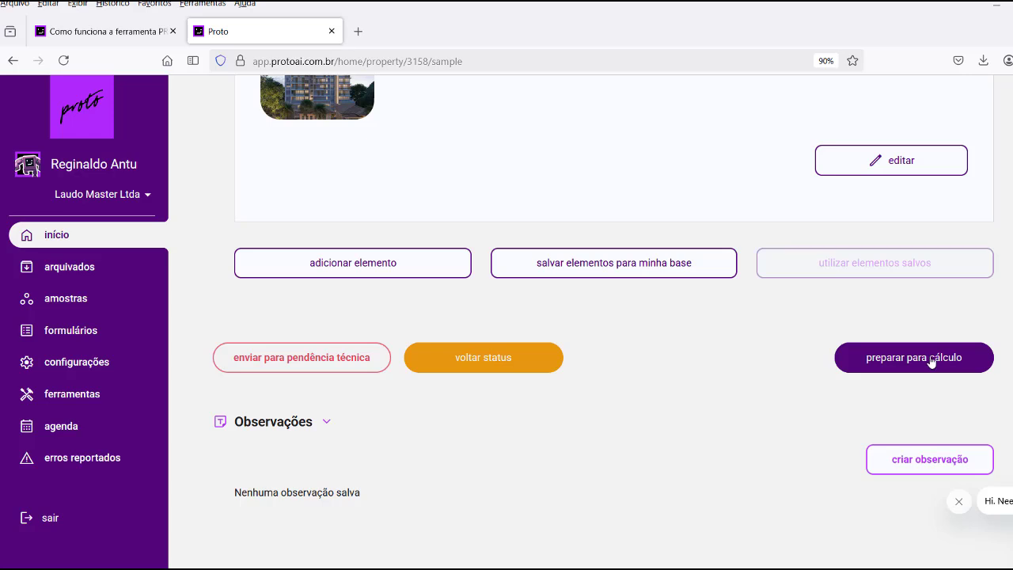
Prepare and send the sample for calculation, confirming the move to Cálculo Automático.
click(920, 362)
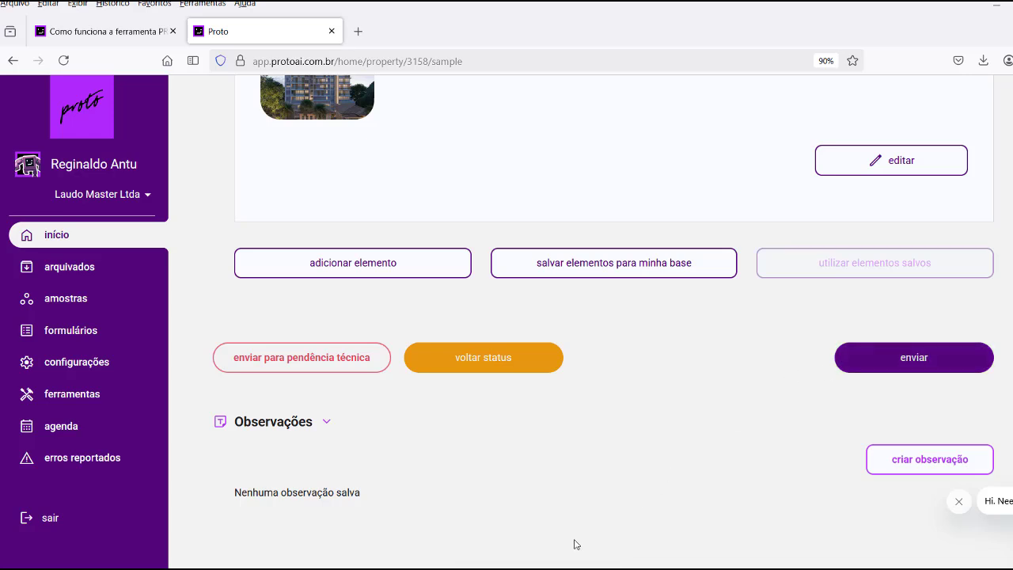
click(915, 358)
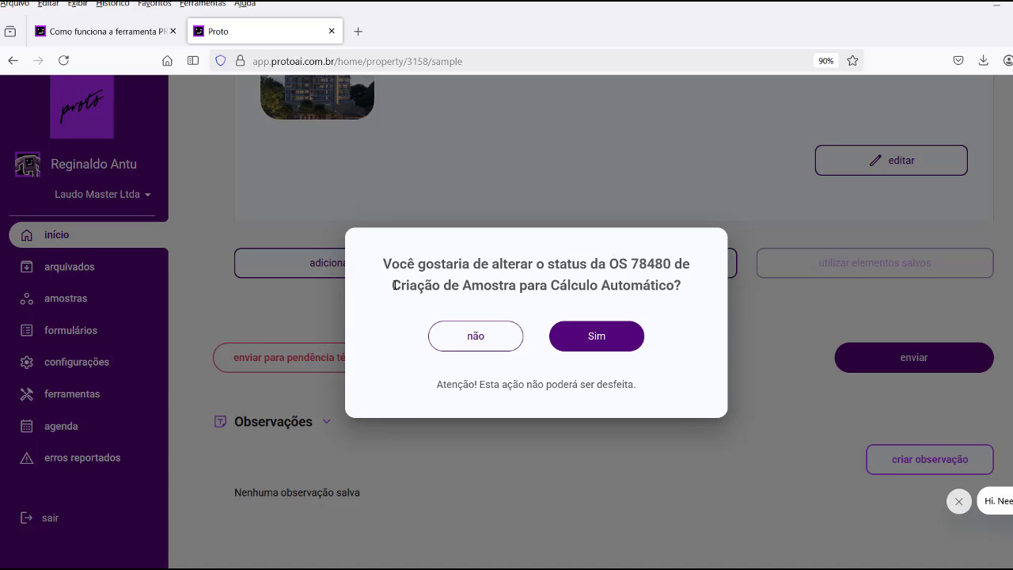
drag(394, 285, 674, 285)
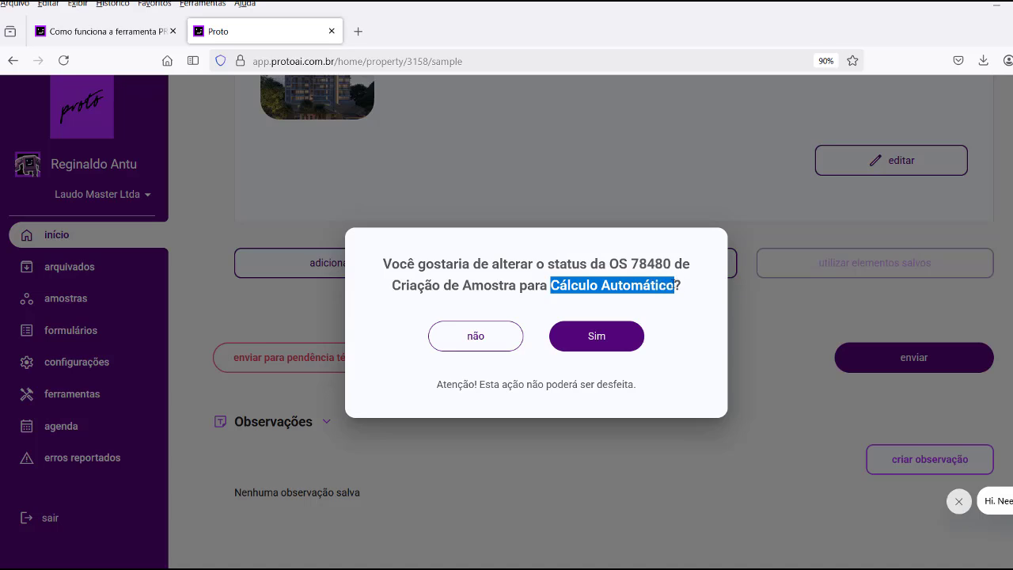
click(591, 338)
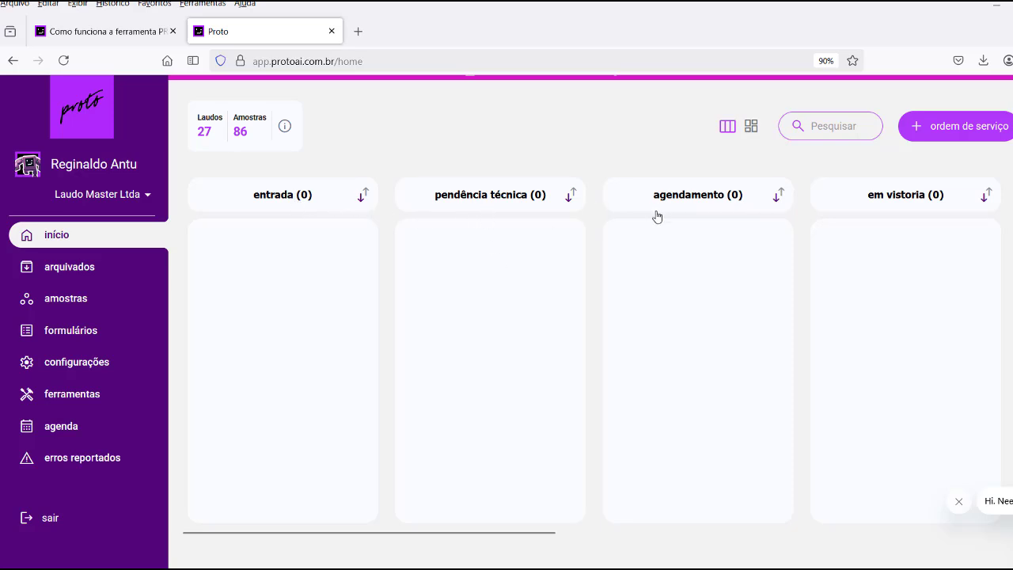
Scroll the kanban to Elaboração de Laudo, dismiss the calculation notice, and open OS 78480's report.
drag(470, 534, 719, 528)
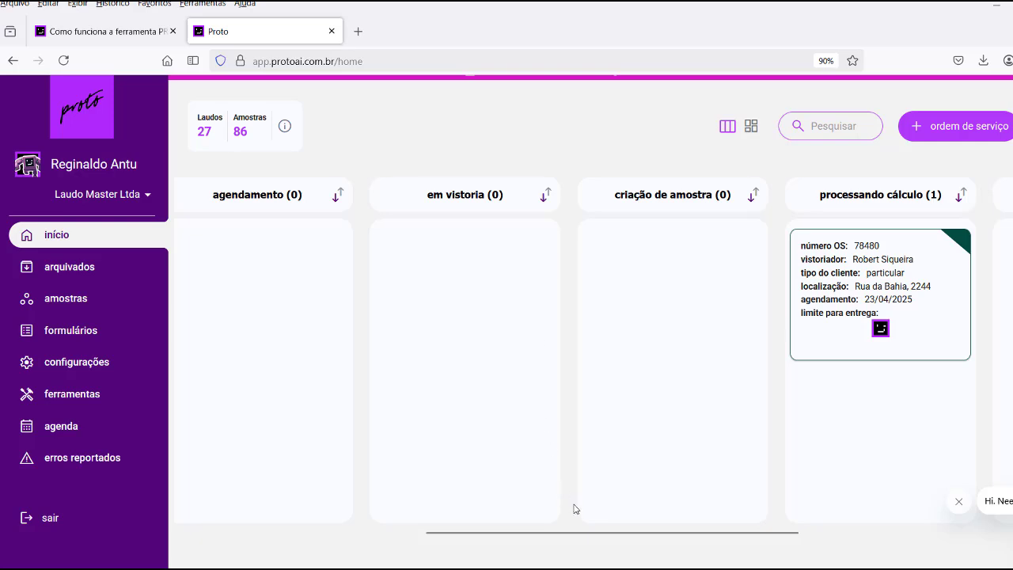
drag(584, 535, 722, 536)
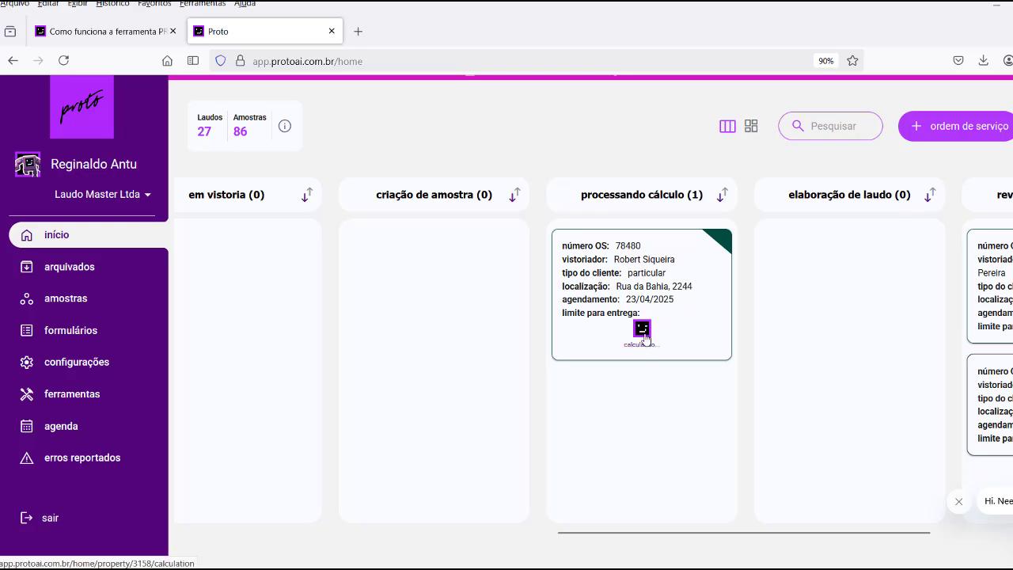
mouse_move(642, 336)
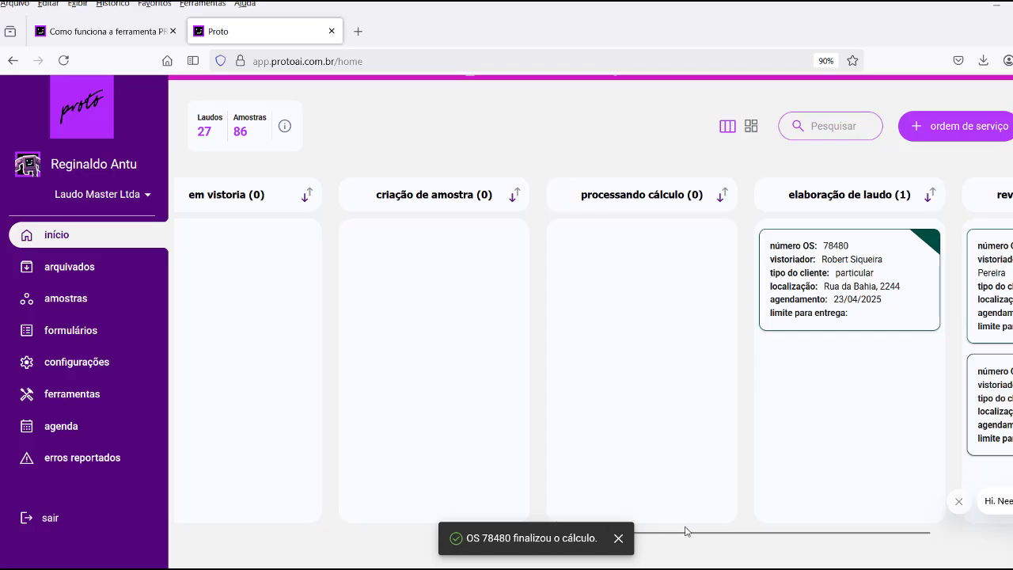
drag(689, 535, 790, 540)
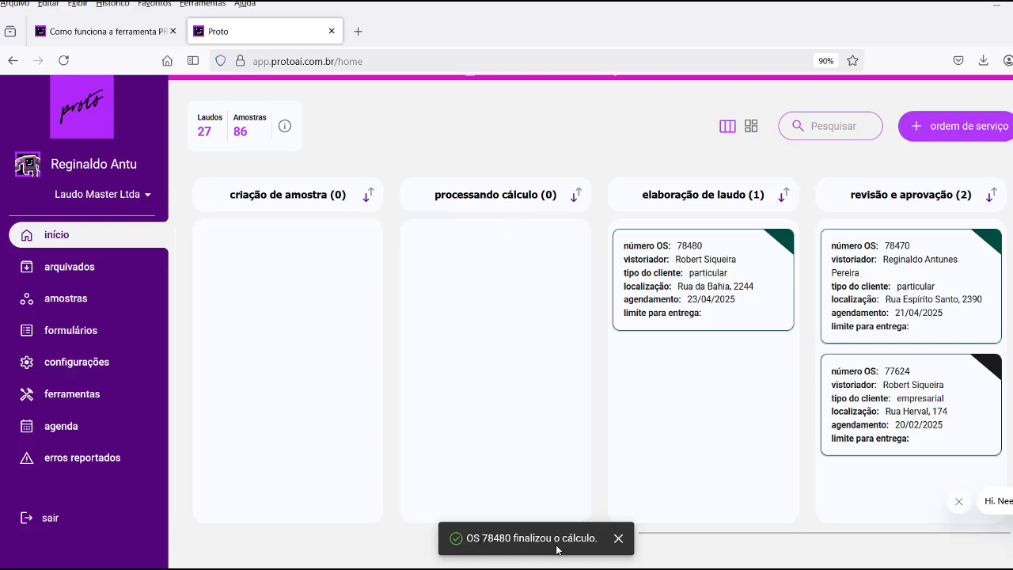
click(618, 539)
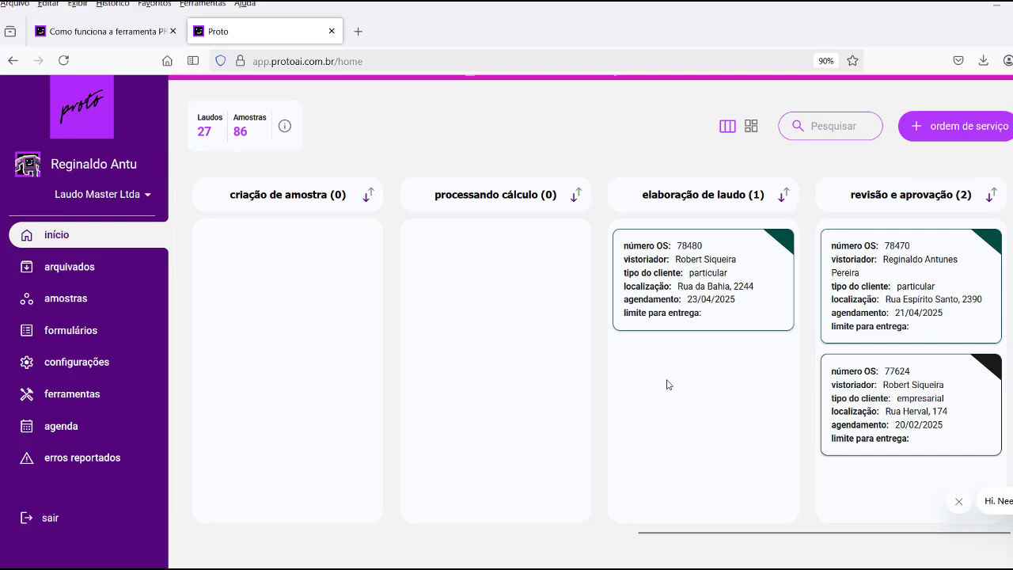
click(693, 277)
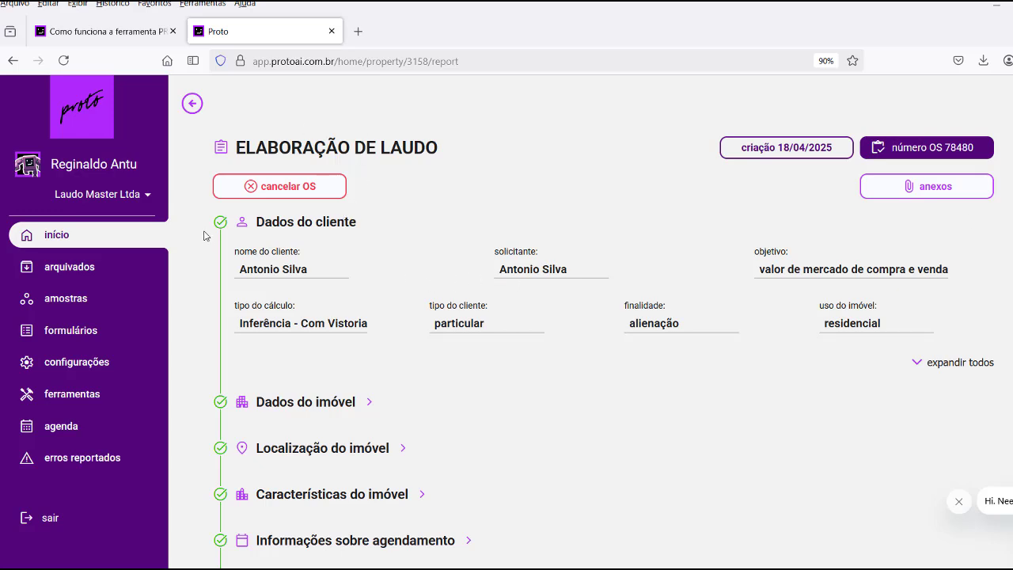
scroll(222, 236, down, 2)
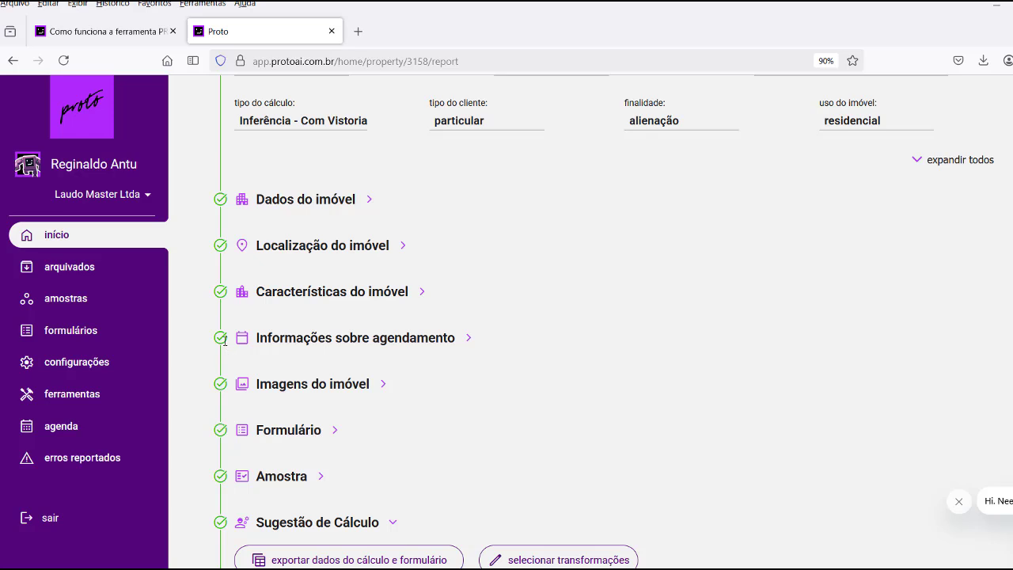
scroll(225, 340, down, 2)
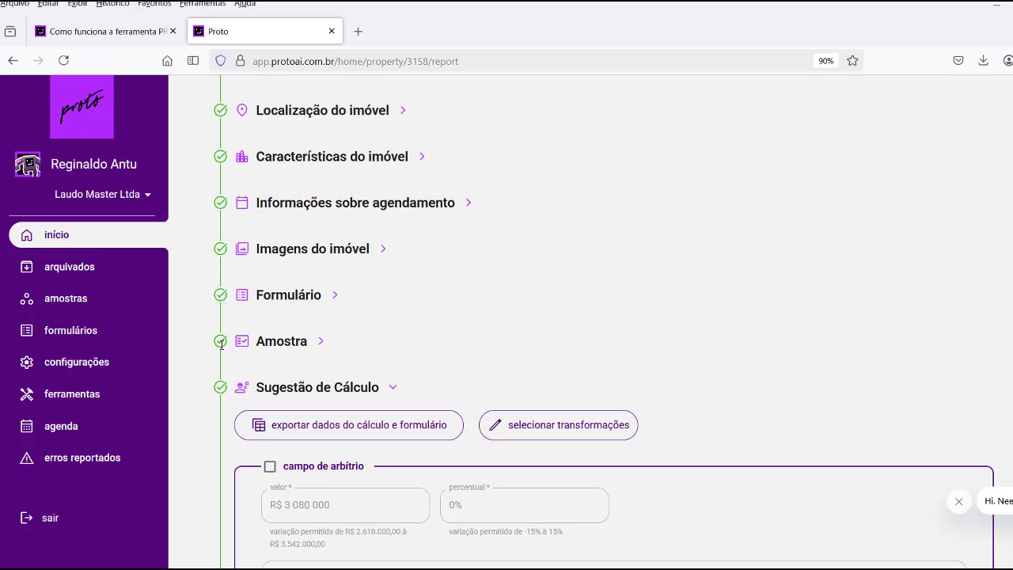
scroll(221, 344, down, 2)
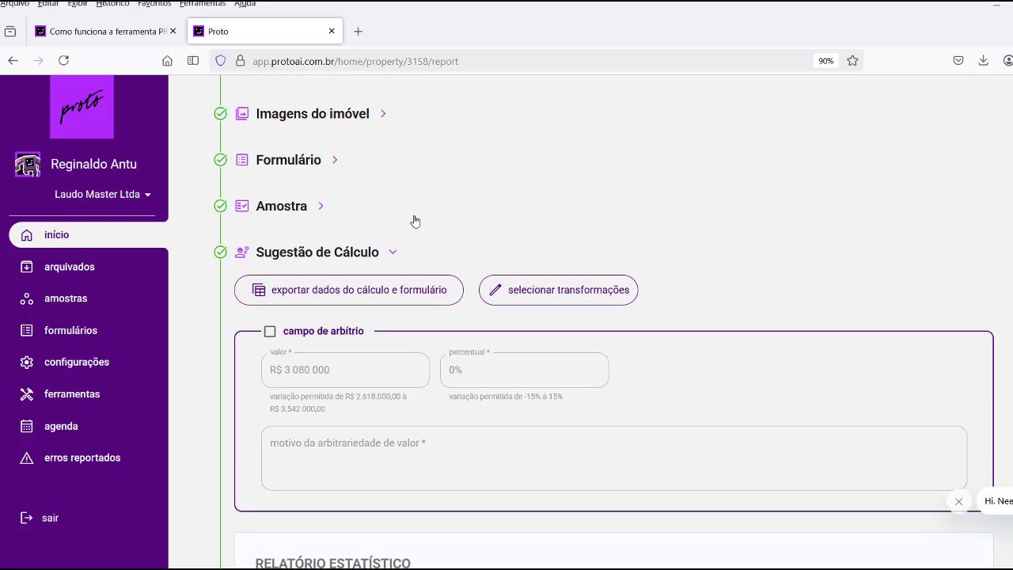
scroll(434, 201, down, 1)
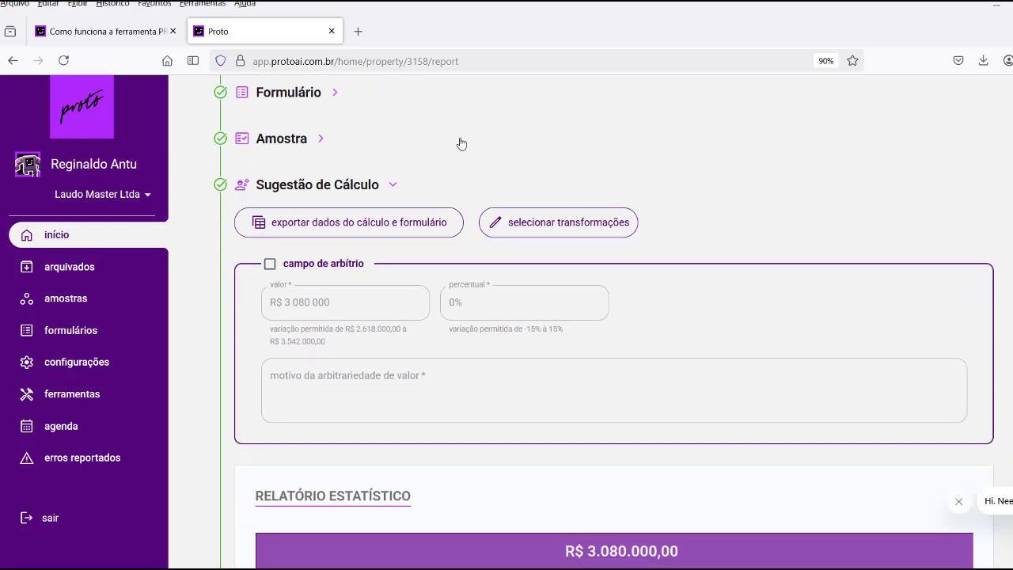
scroll(439, 184, down, 1)
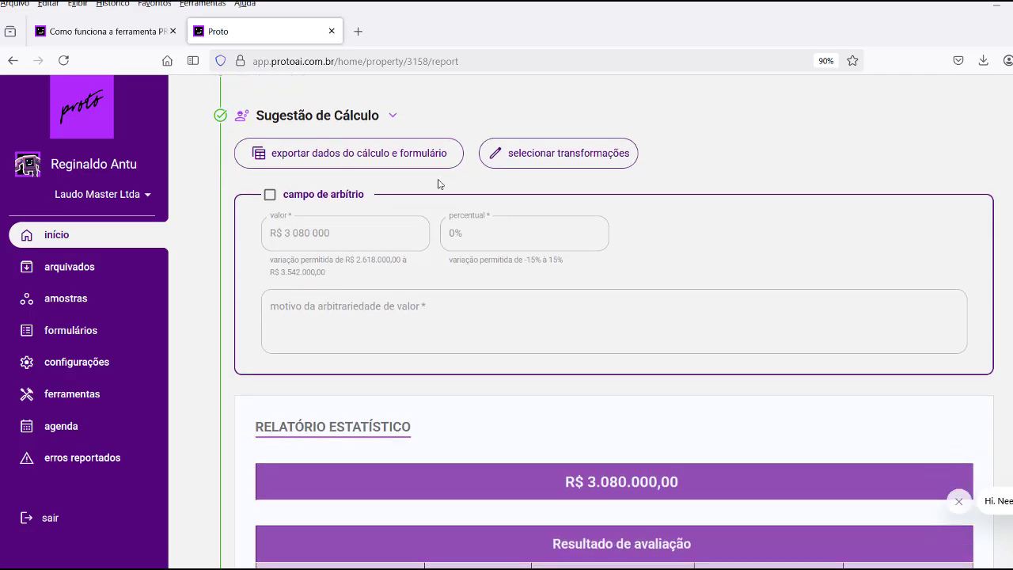
scroll(440, 184, down, 1)
scroll(445, 231, down, 1)
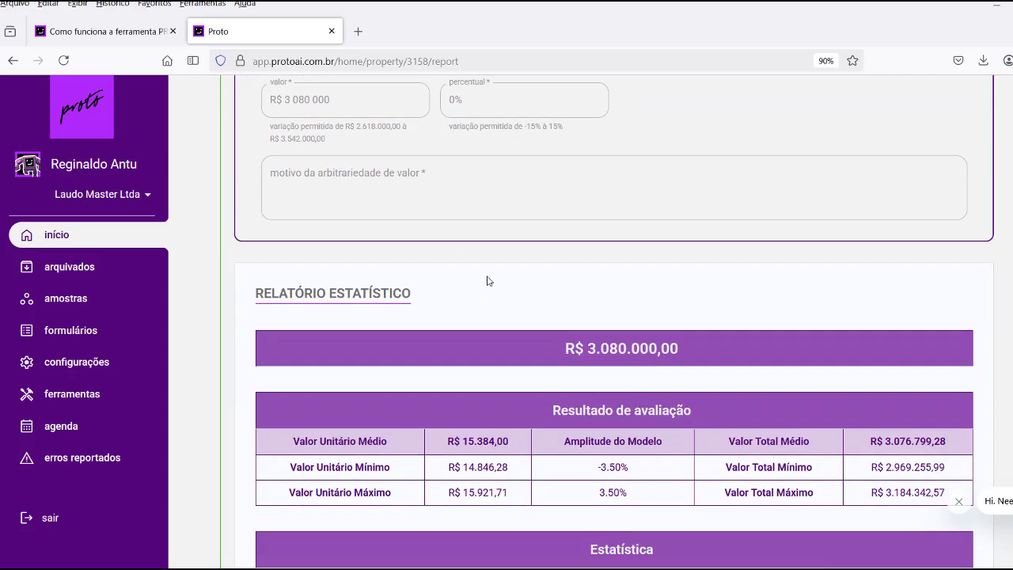
scroll(491, 277, down, 2)
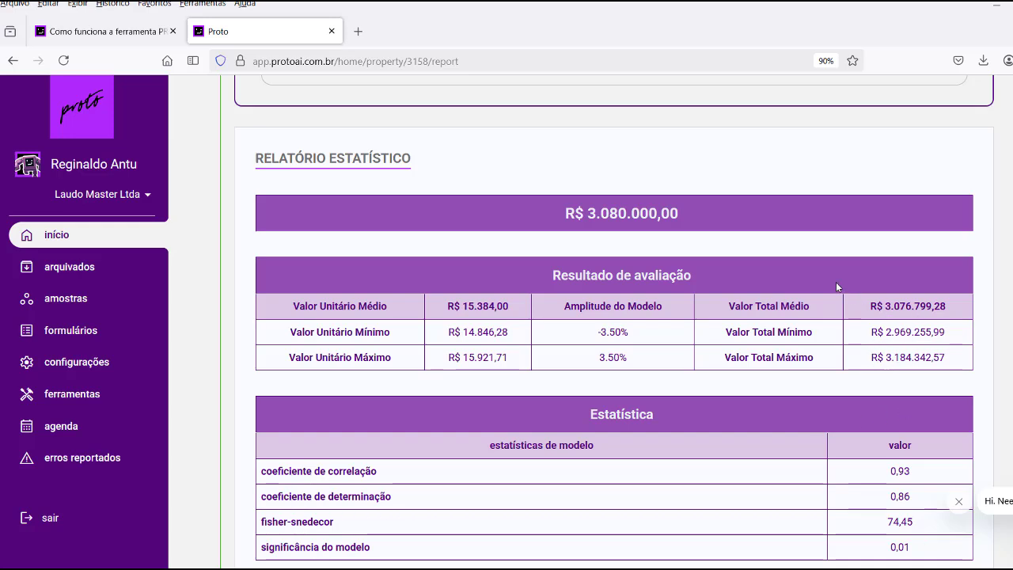
scroll(831, 287, up, 5)
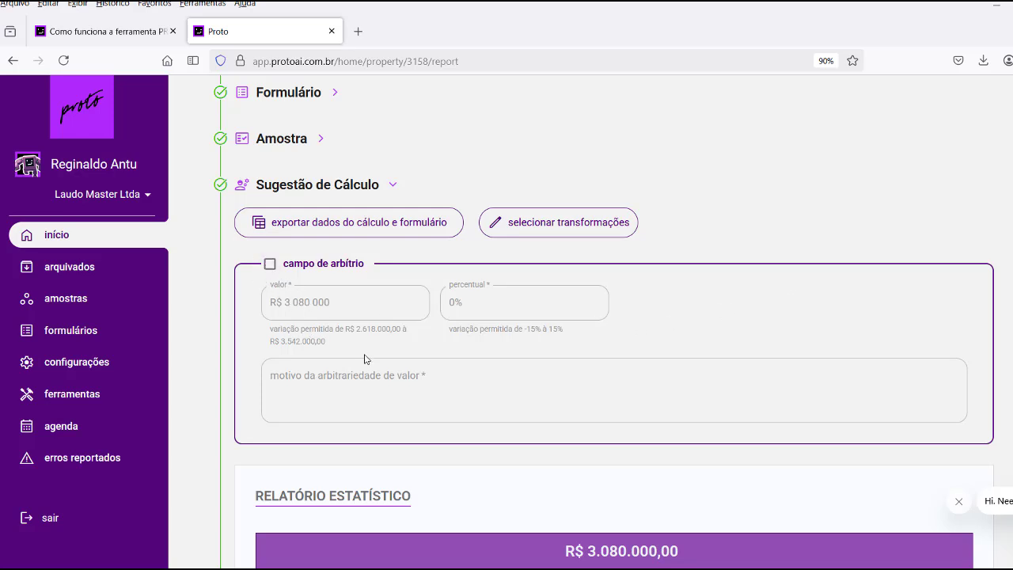
scroll(482, 384, down, 5)
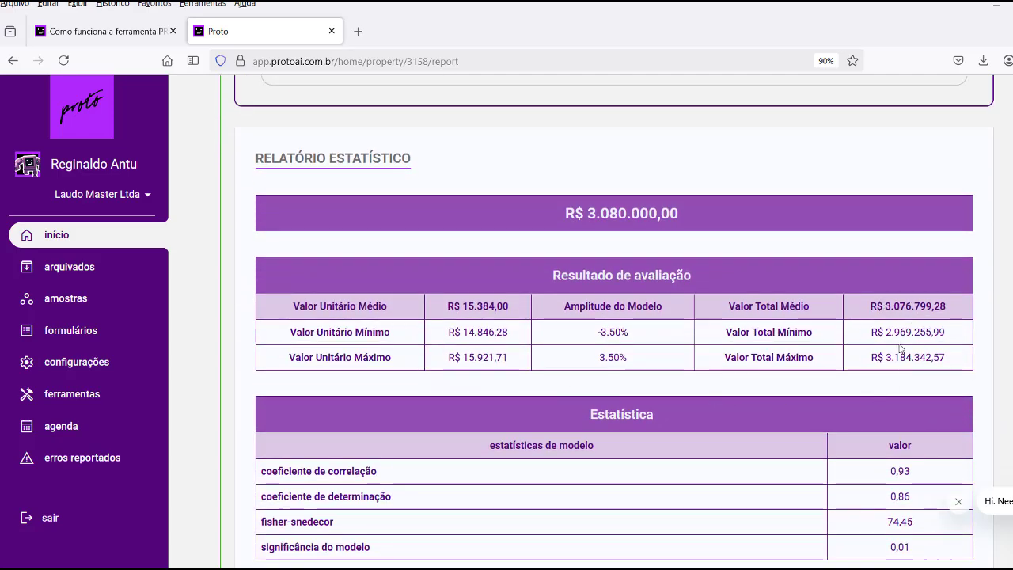
scroll(899, 348, up, 5)
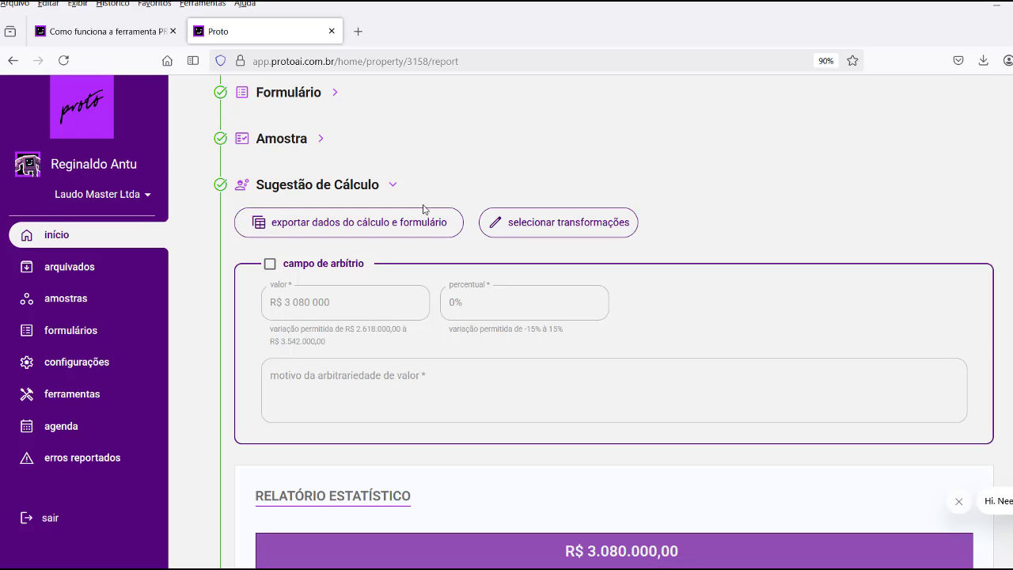
click(270, 264)
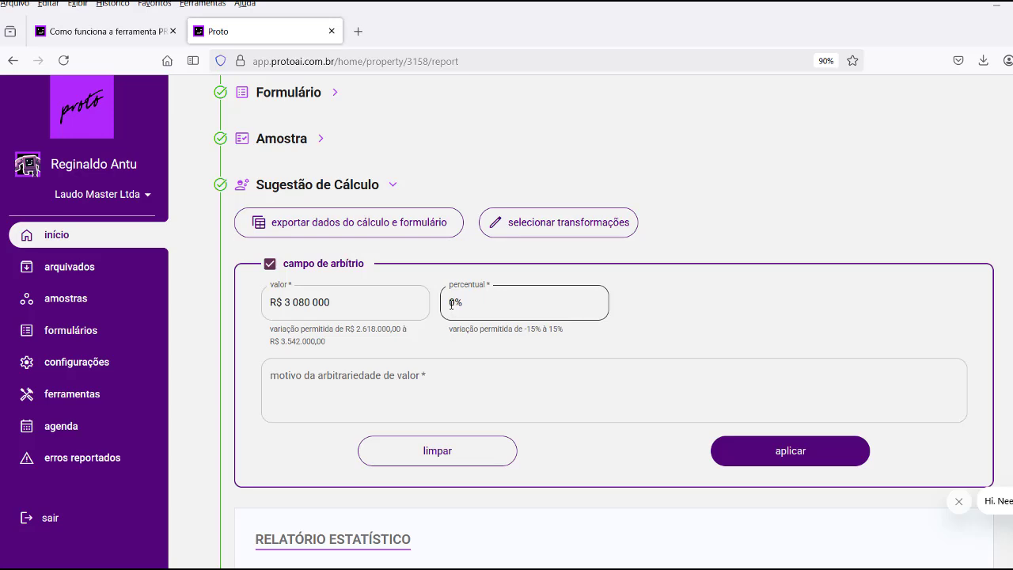
drag(451, 303, 475, 302)
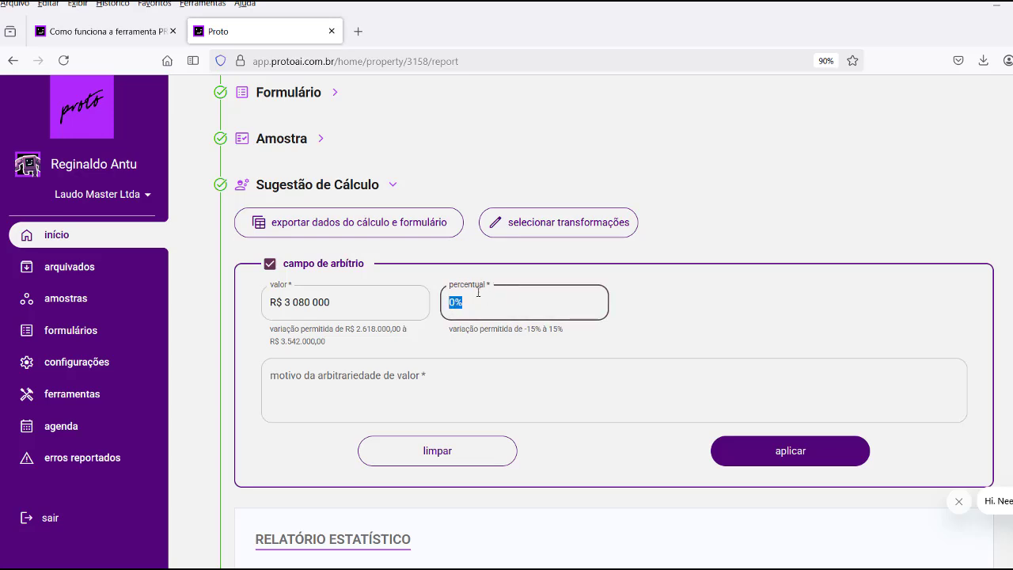
click(269, 266)
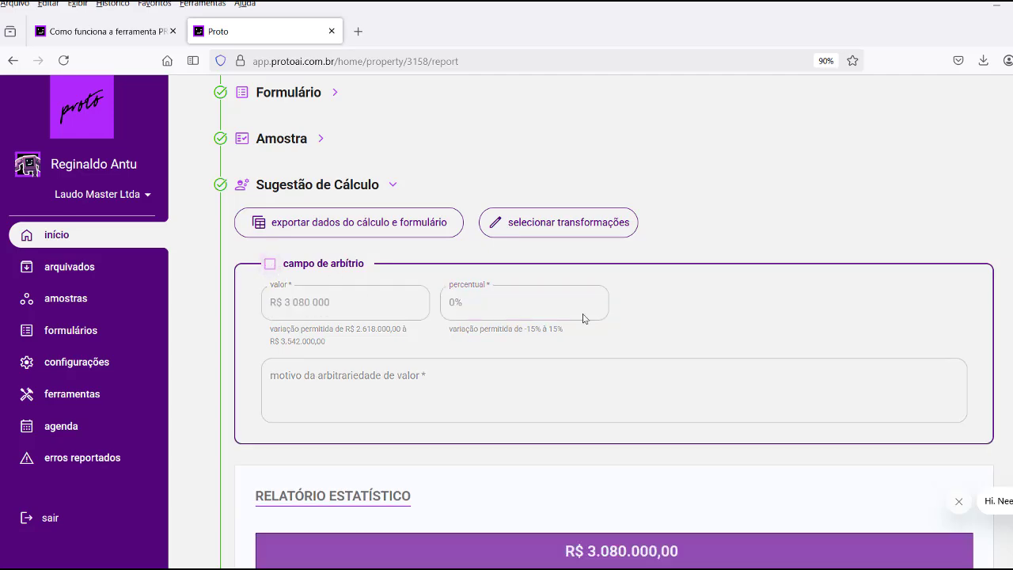
scroll(720, 287, down, 5)
scroll(720, 285, down, 3)
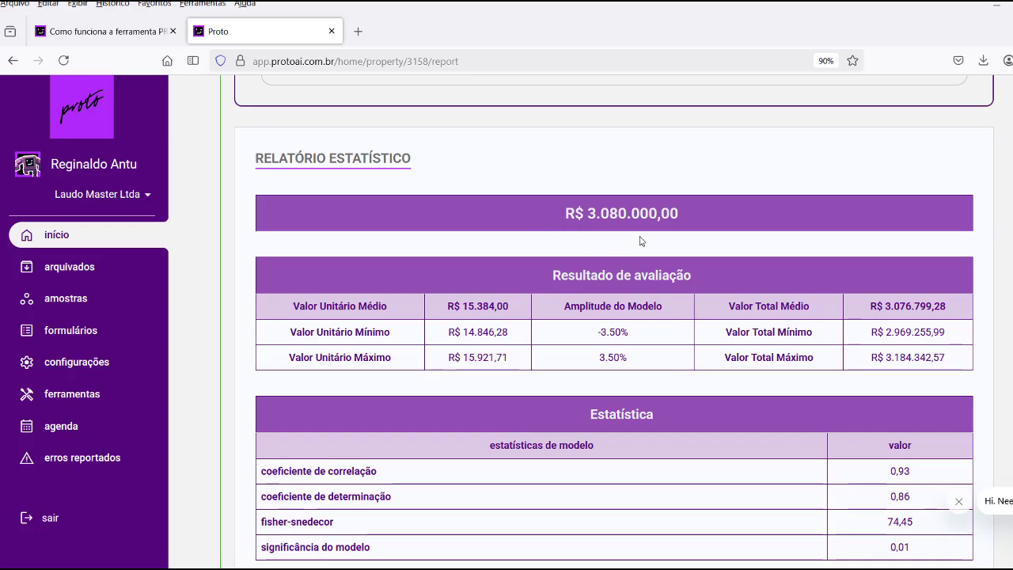
scroll(559, 323, down, 4)
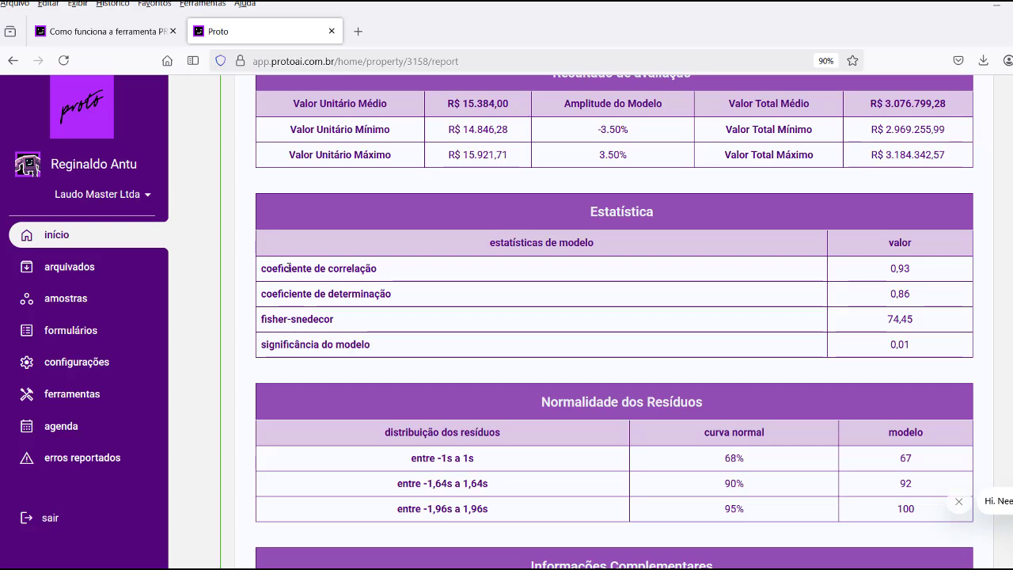
drag(265, 268, 389, 269)
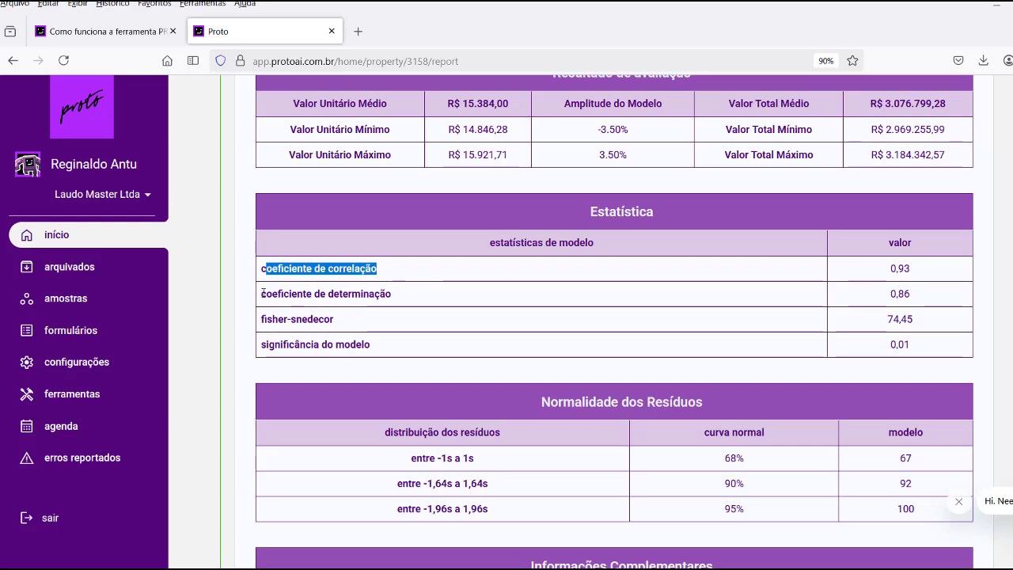
drag(262, 294, 414, 296)
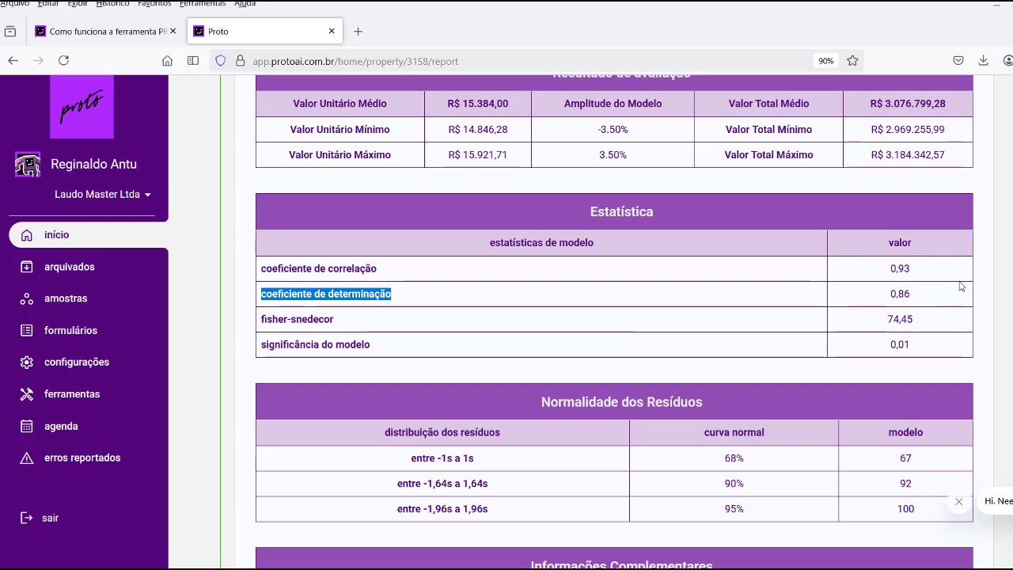
drag(889, 293, 915, 294)
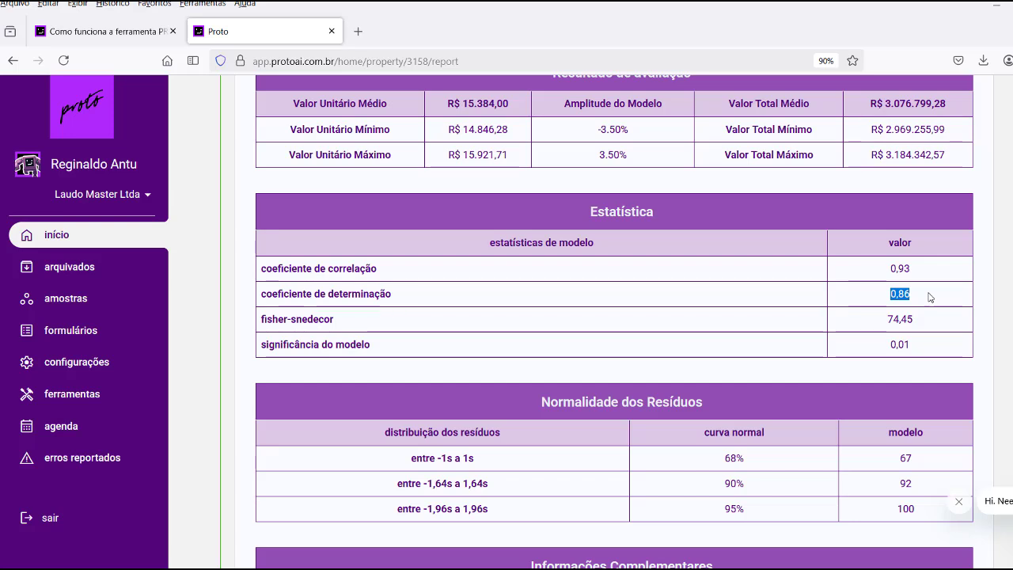
scroll(930, 296, down, 1)
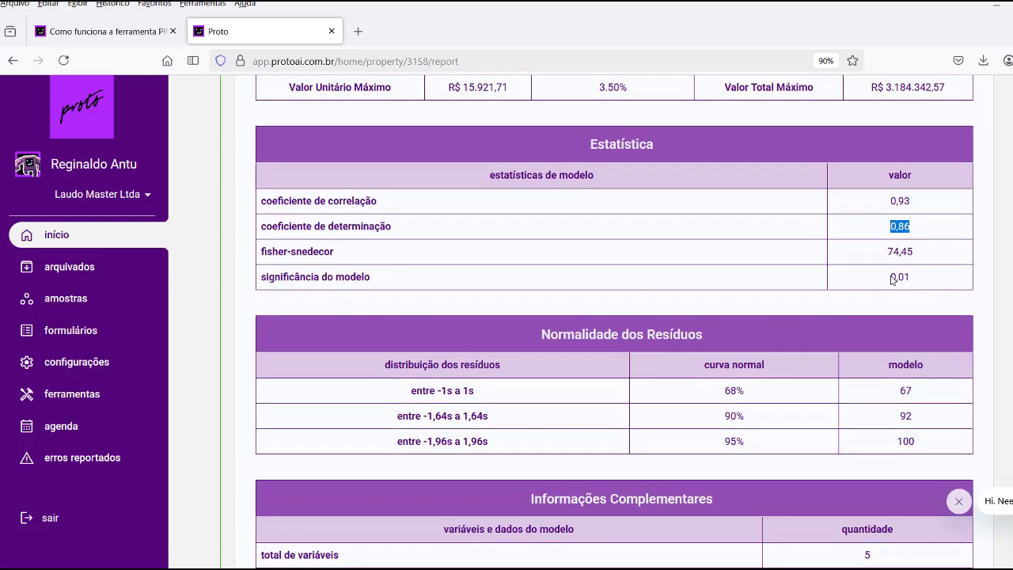
drag(892, 278, 929, 290)
scroll(753, 297, up, 1)
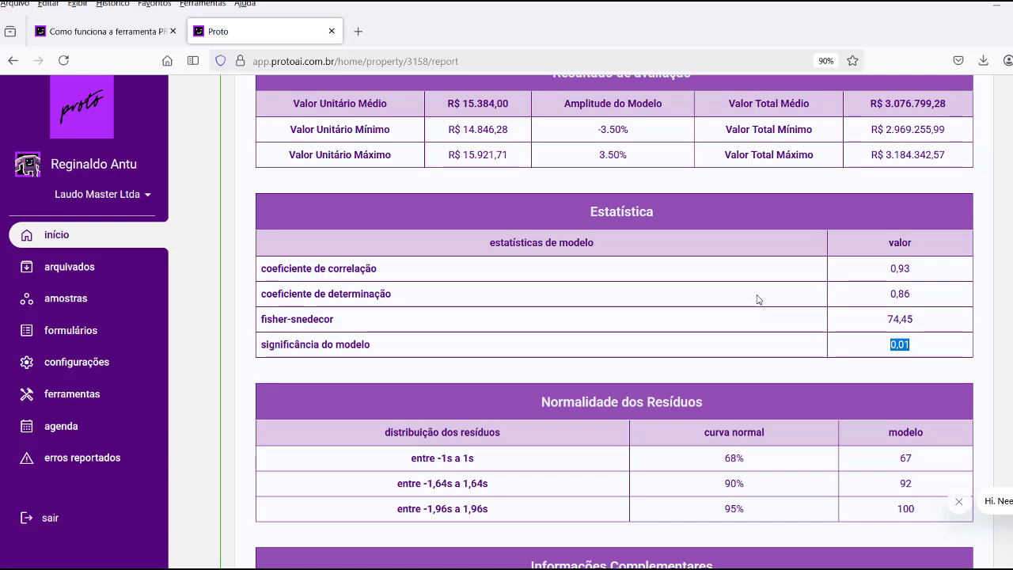
scroll(758, 300, up, 5)
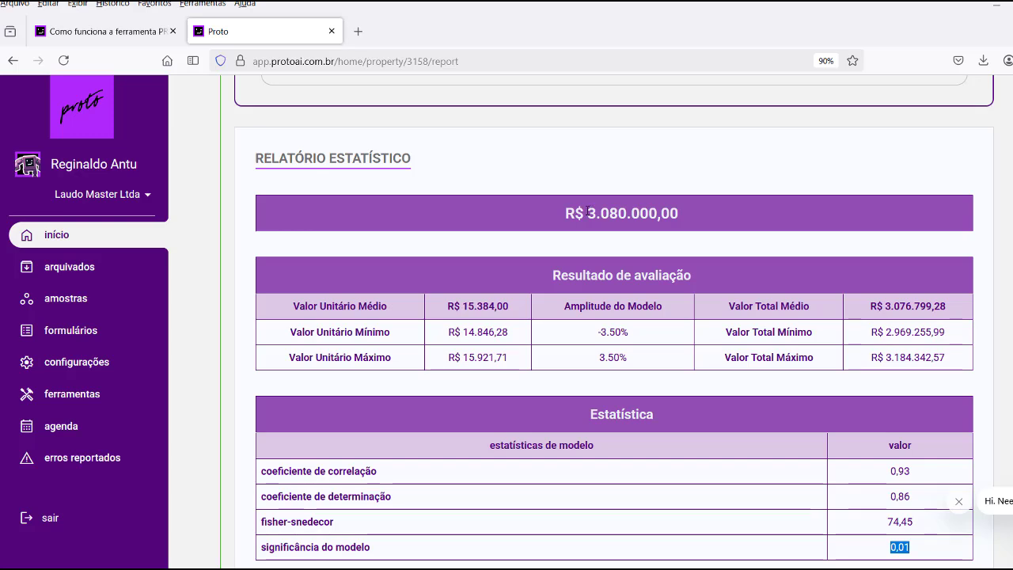
drag(589, 212, 697, 217)
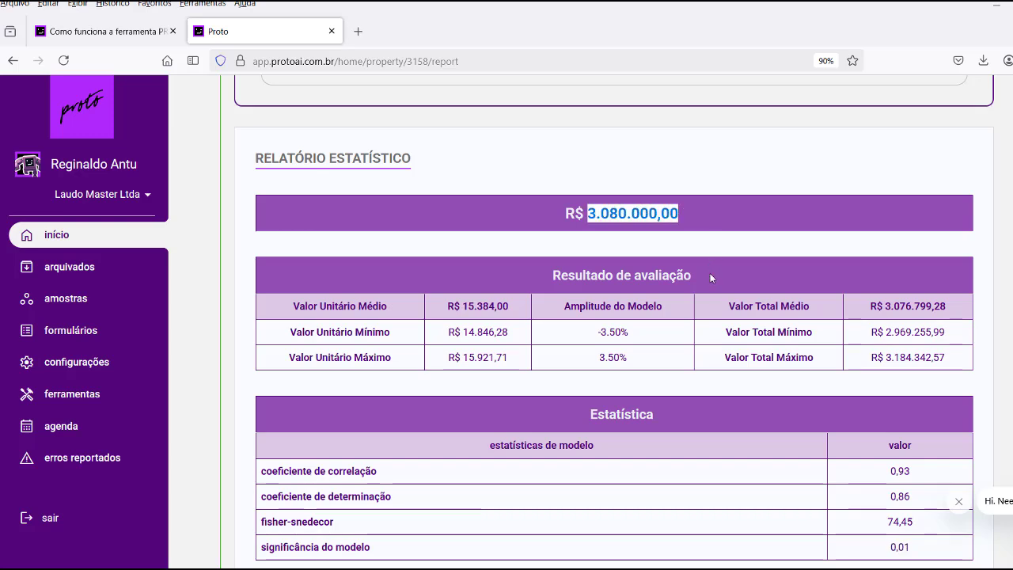
scroll(719, 291, down, 5)
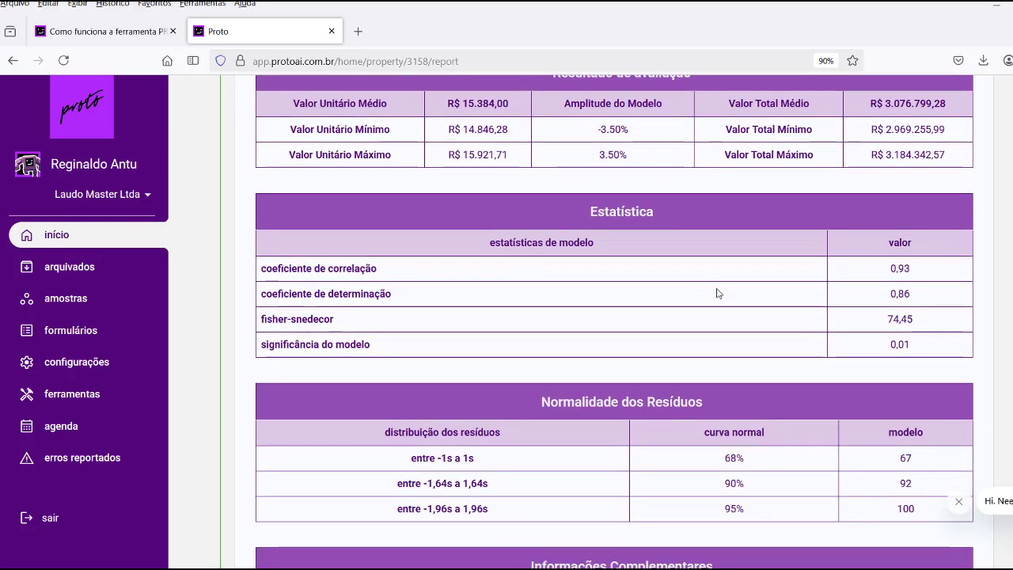
scroll(736, 321, up, 2)
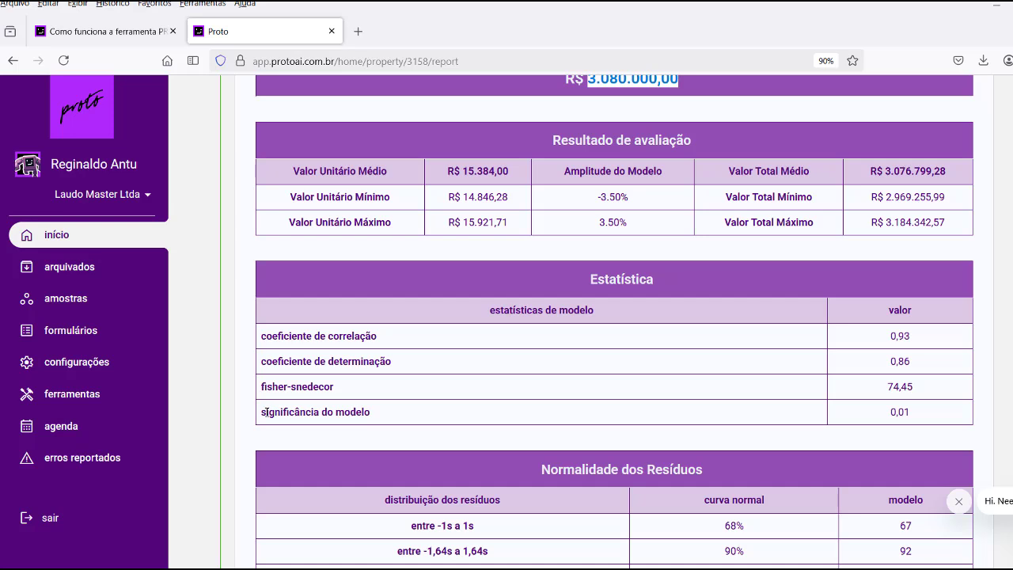
drag(264, 412, 917, 415)
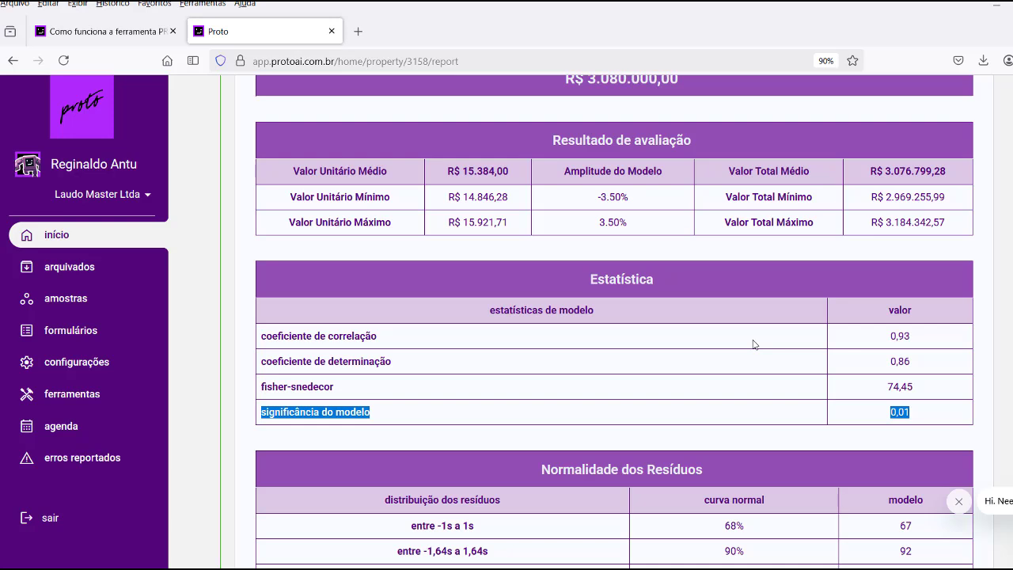
scroll(754, 344, up, 3)
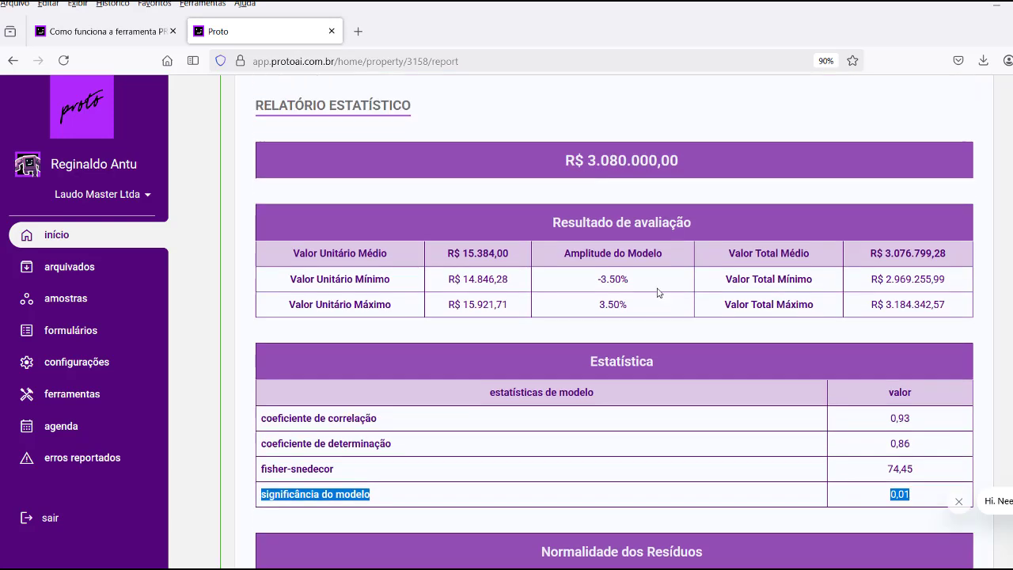
scroll(680, 323, down, 3)
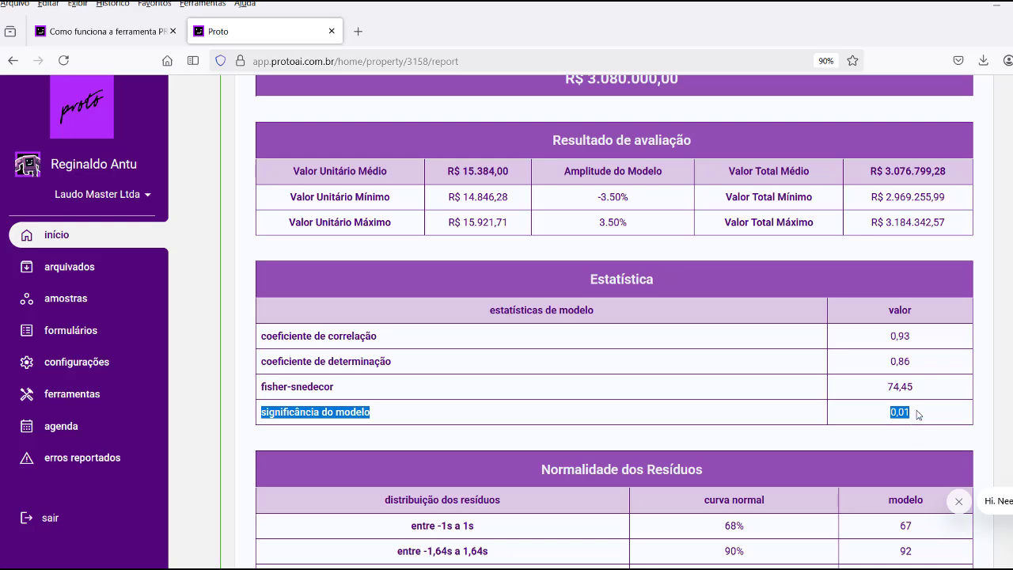
scroll(884, 416, down, 3)
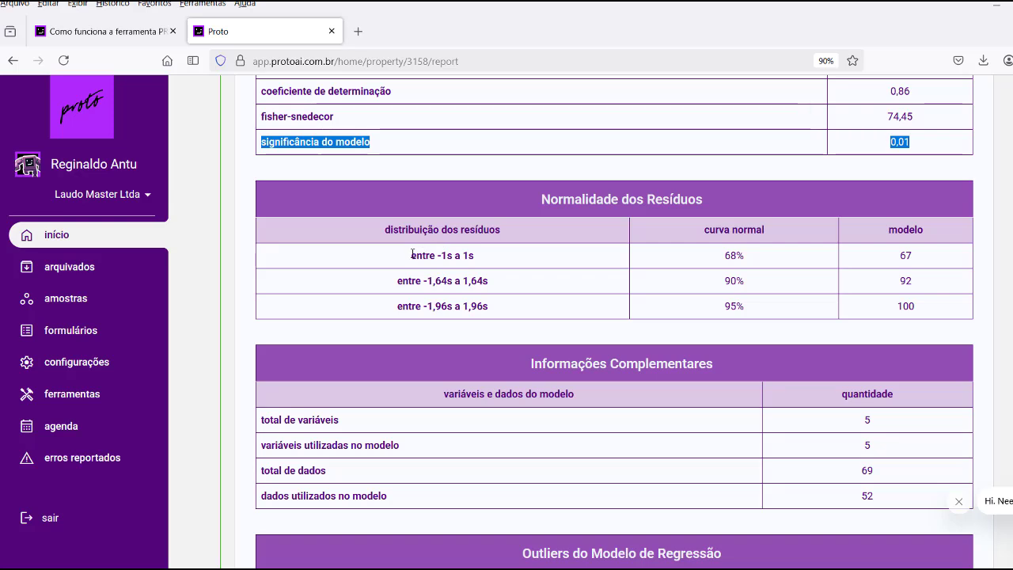
Highlight the residual normality bands (68%, 90%, 95%) and the model's 67, 92 and 100 values.
drag(412, 254, 745, 254)
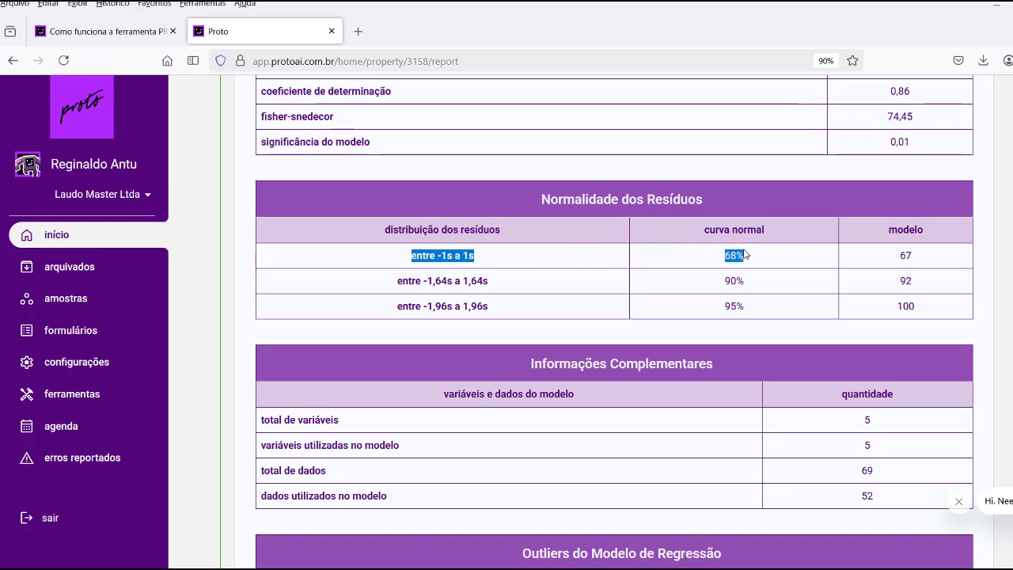
drag(398, 281, 749, 281)
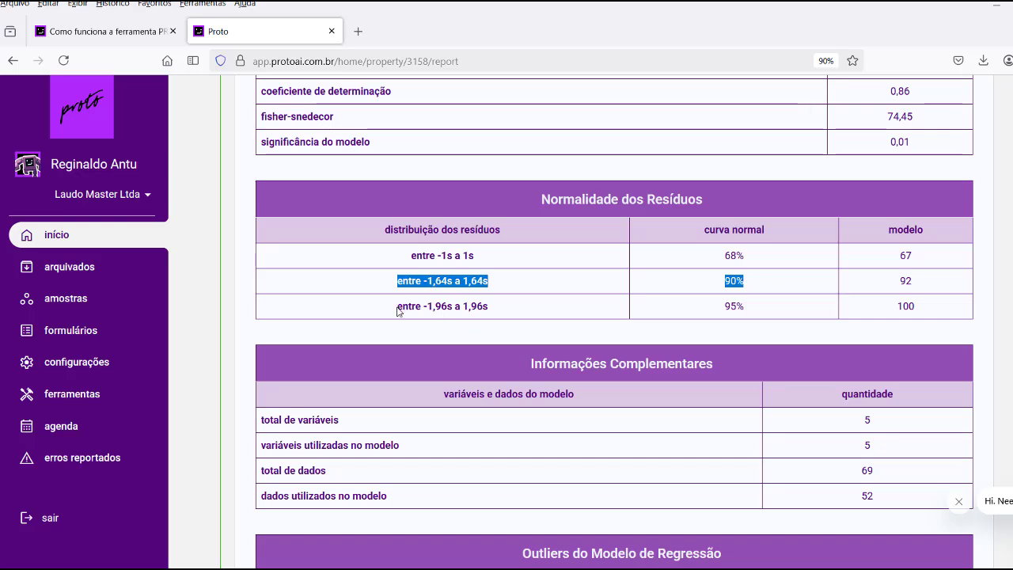
drag(397, 307, 744, 311)
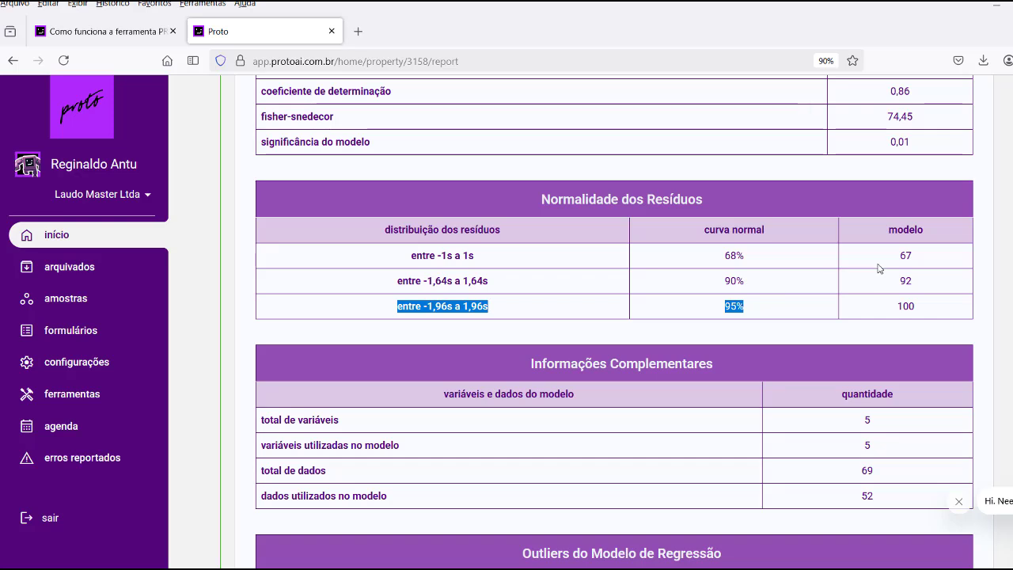
double_click(905, 256)
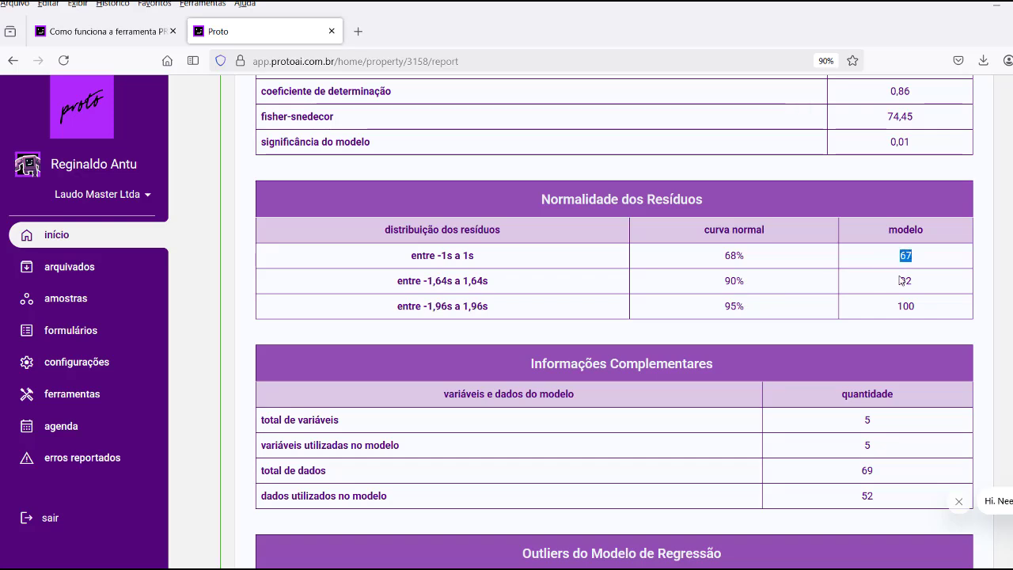
double_click(904, 280)
double_click(901, 305)
Highlight the 5 model variables, 69 total data points and 52 used, then scroll to Testes de Hipóteses.
scroll(894, 269, down, 4)
double_click(896, 244)
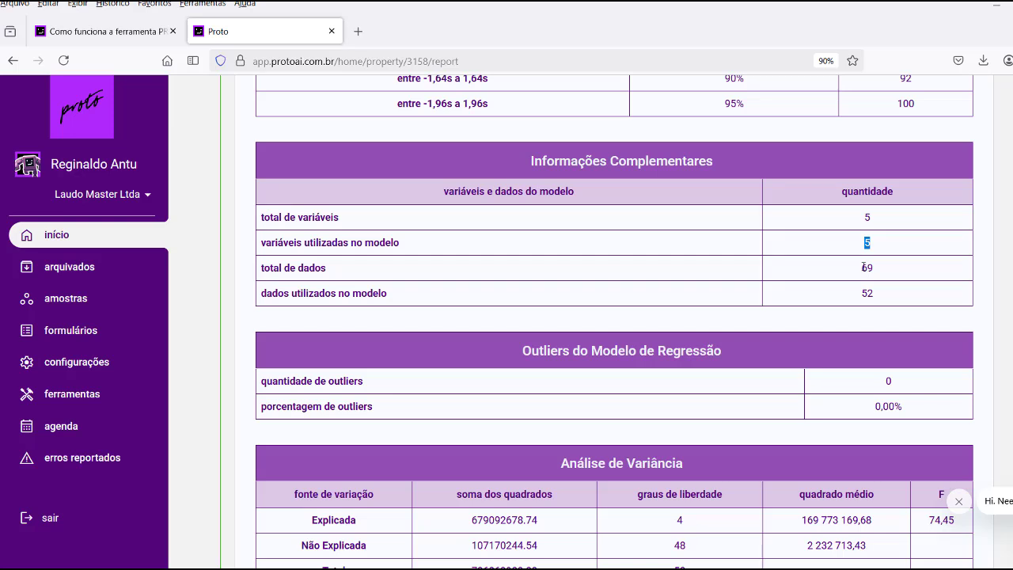
double_click(866, 268)
double_click(865, 295)
scroll(886, 294, down, 2)
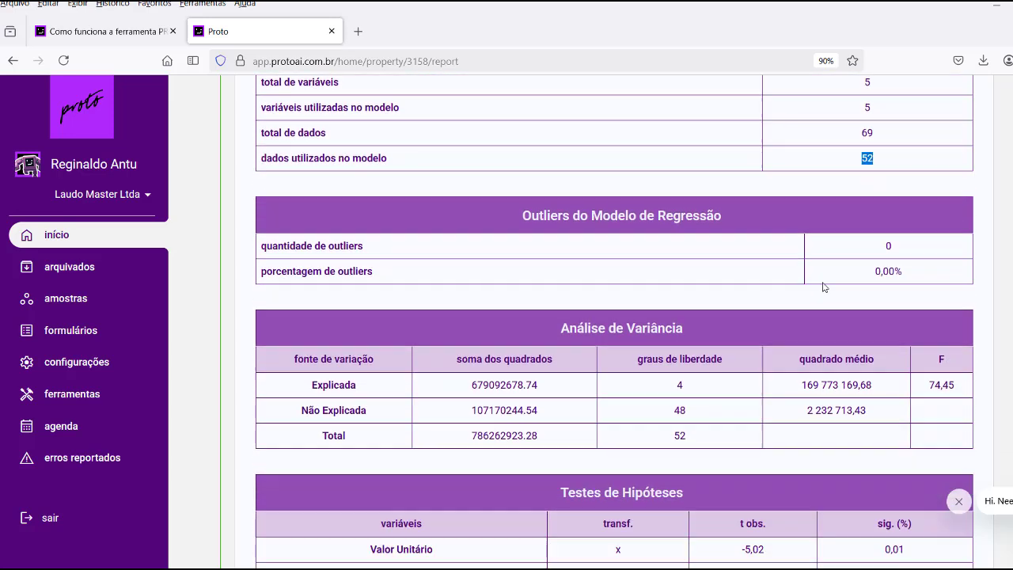
scroll(774, 256, down, 2)
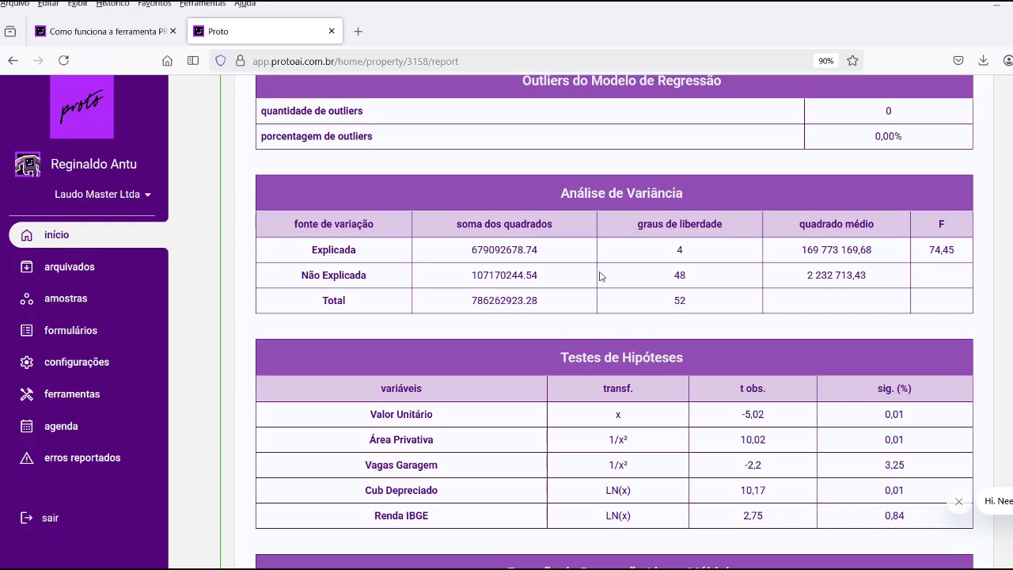
scroll(600, 275, down, 2)
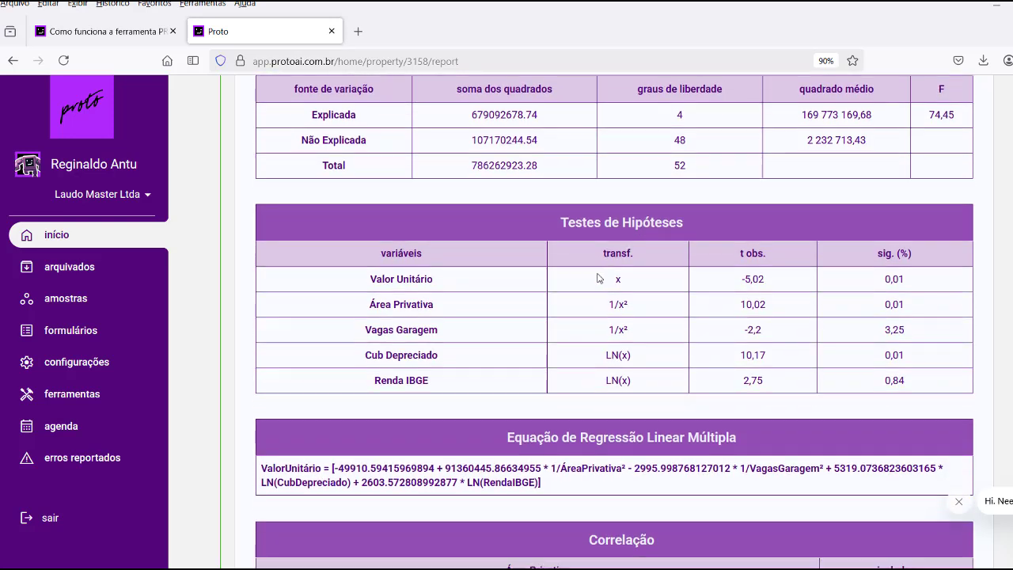
Highlight the hypothesis-test rows for Valor Unitário, Área Privativa and Vagas Garagem.
drag(602, 255, 637, 384)
click(542, 264)
drag(372, 279, 443, 285)
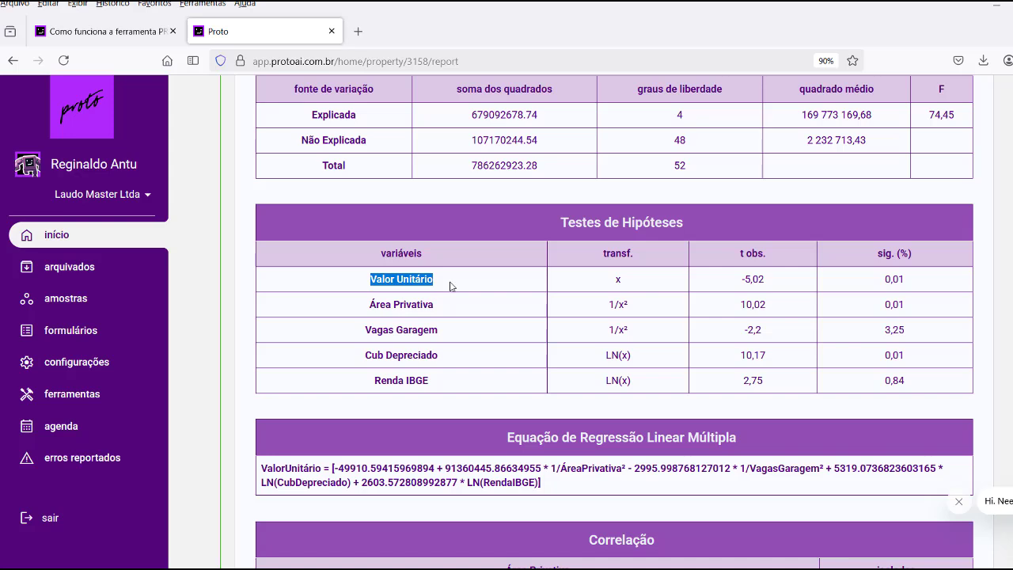
drag(369, 305, 444, 310)
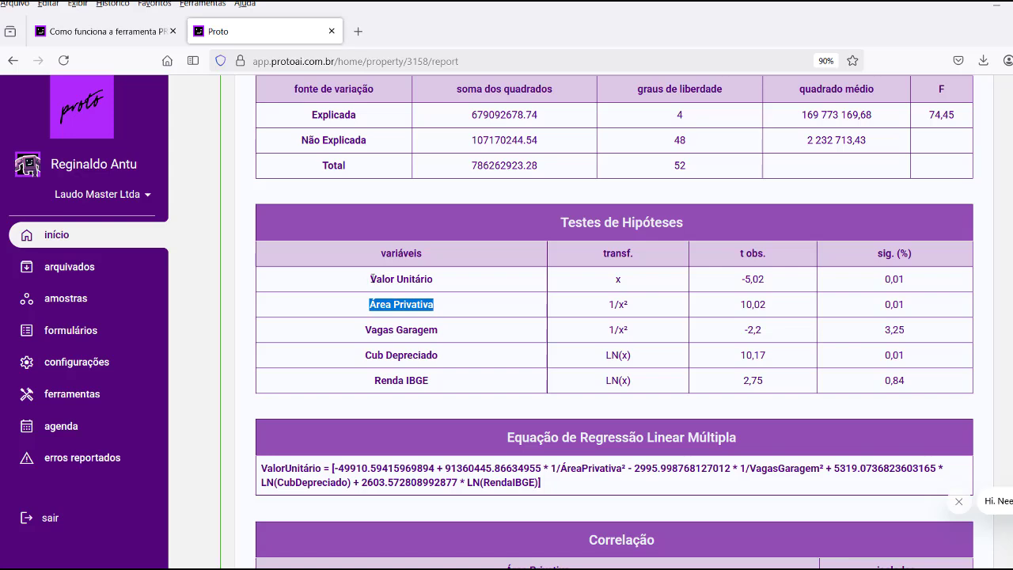
drag(372, 279, 440, 283)
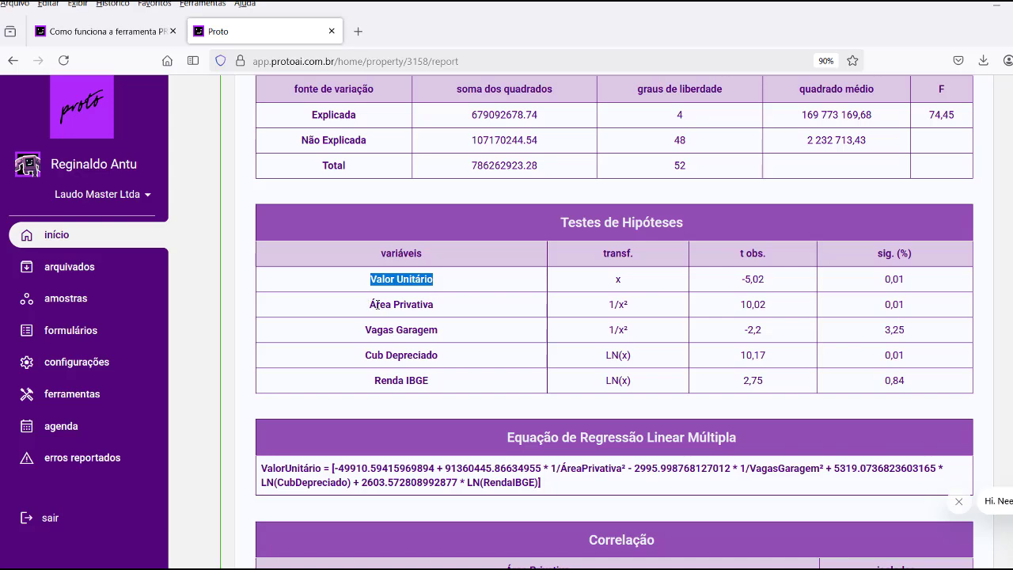
drag(371, 304, 436, 307)
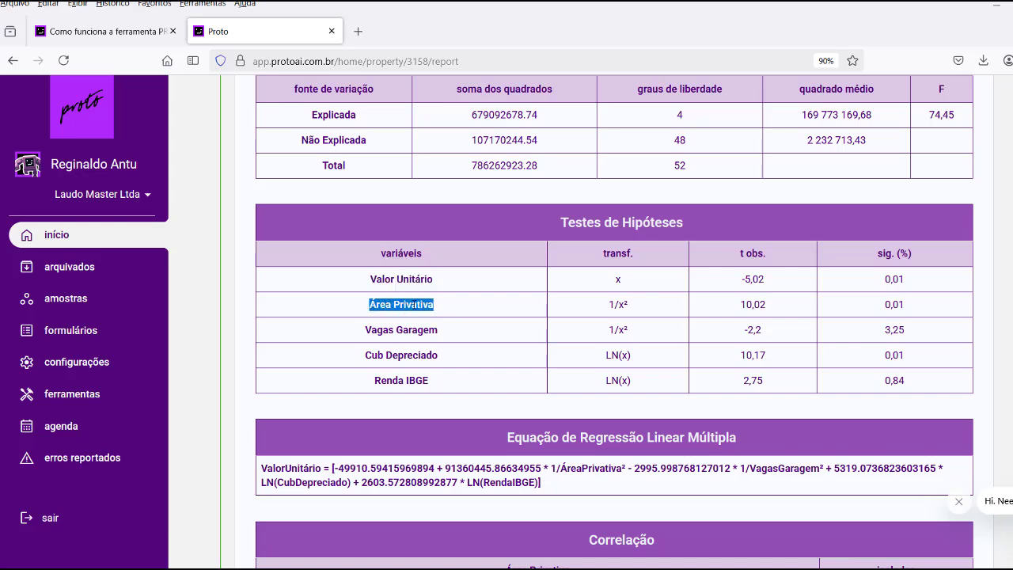
click(453, 334)
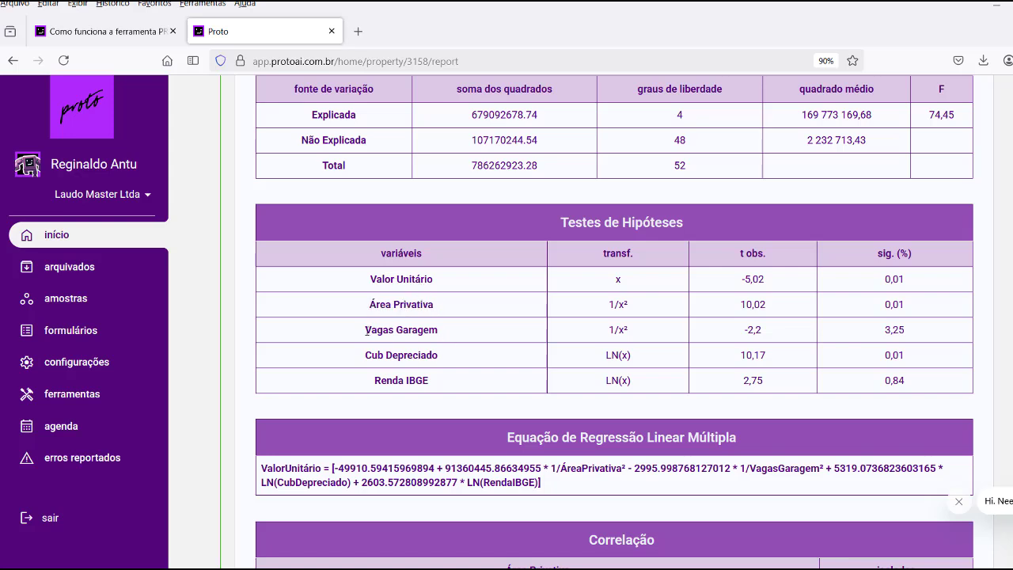
drag(365, 329, 457, 342)
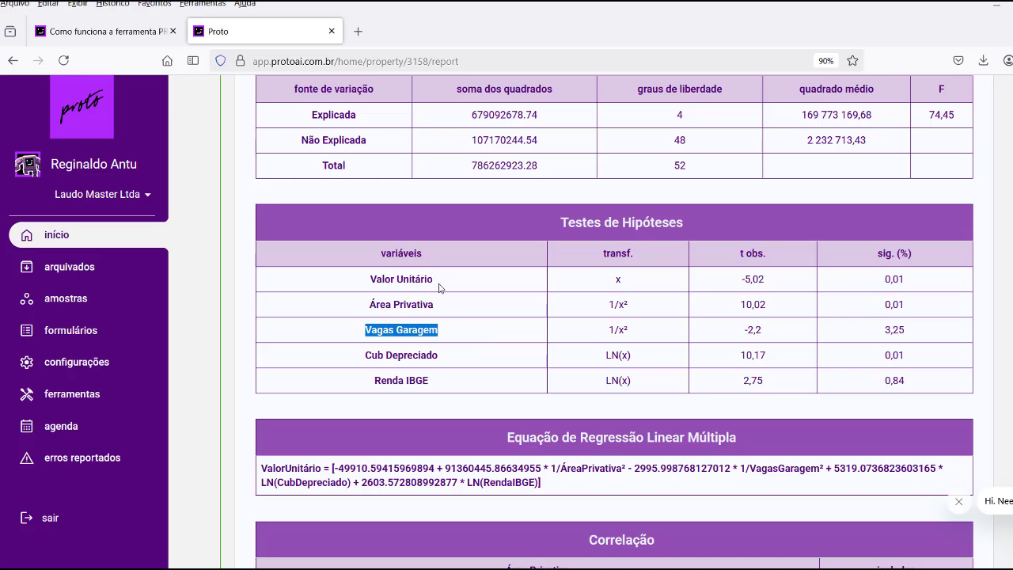
Further down, highlight the Área Privativa, Vagas Garagem, Renda IBGE and Cub Depreciado variable names.
scroll(453, 311, down, 1)
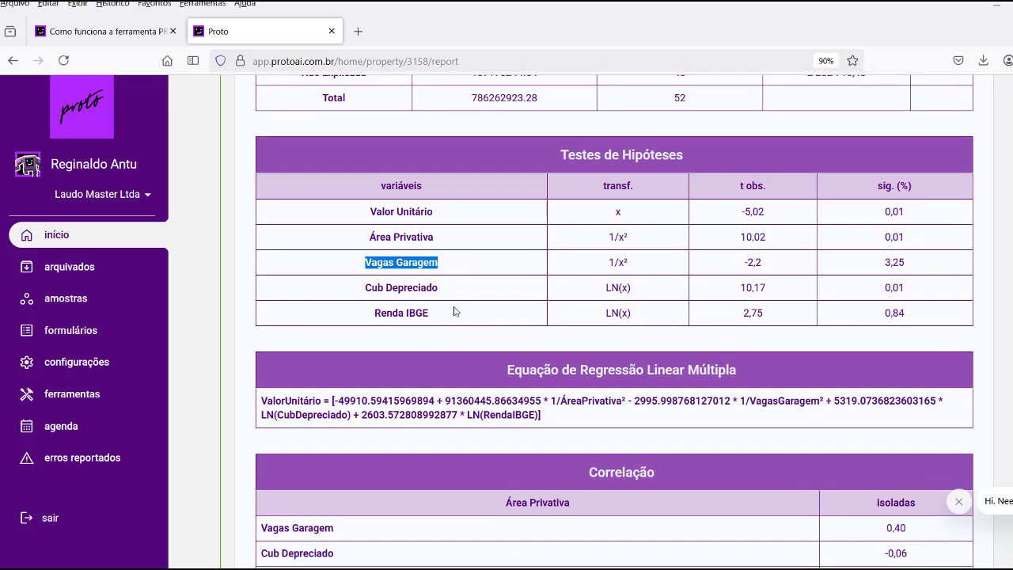
click(452, 292)
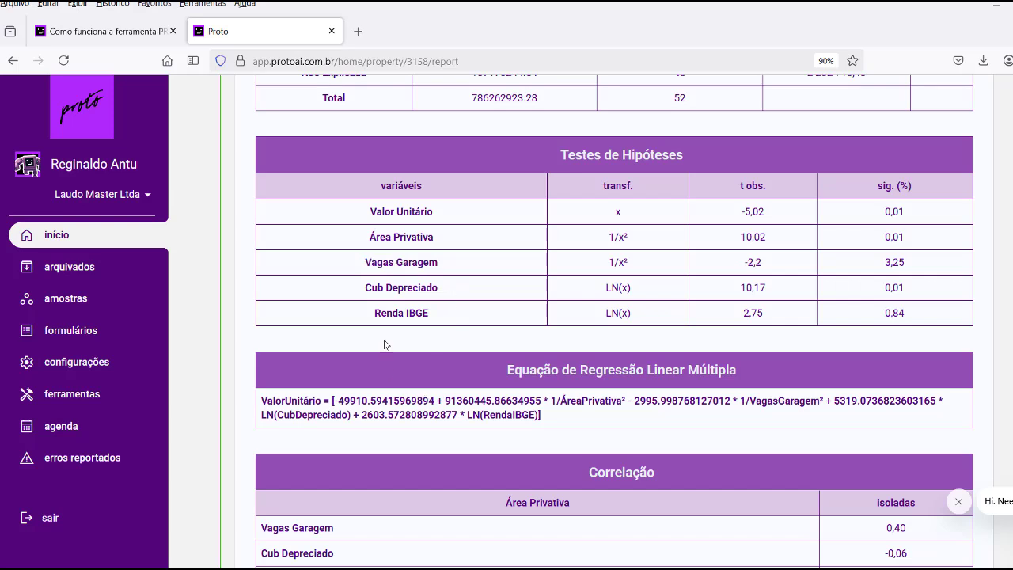
drag(368, 236, 438, 237)
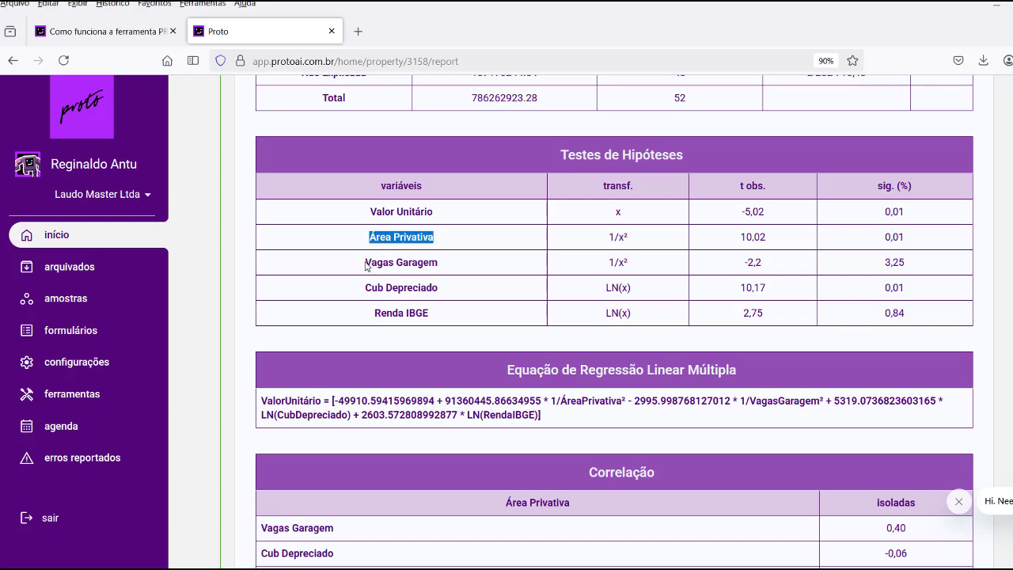
drag(366, 266, 448, 266)
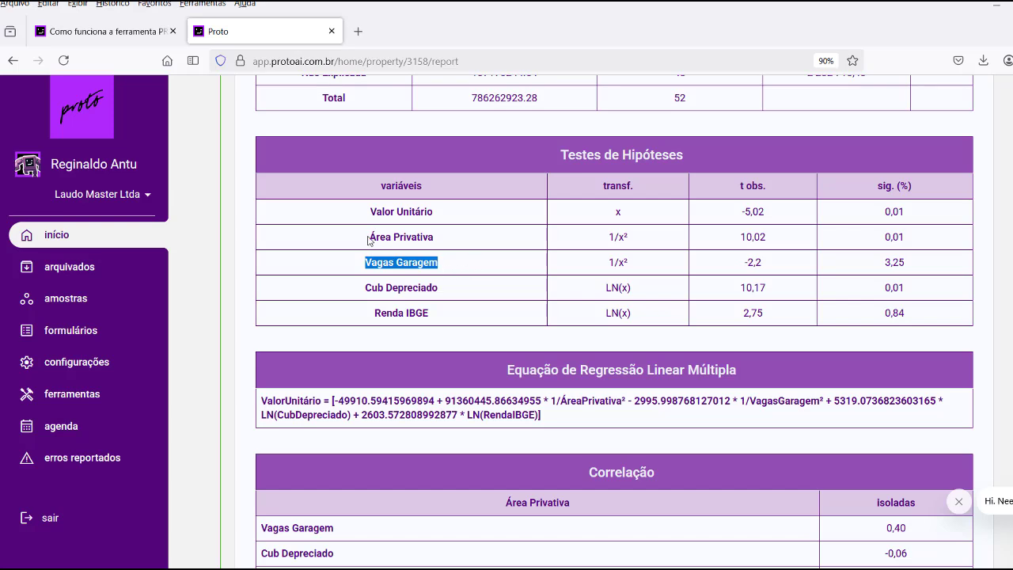
drag(369, 237, 437, 244)
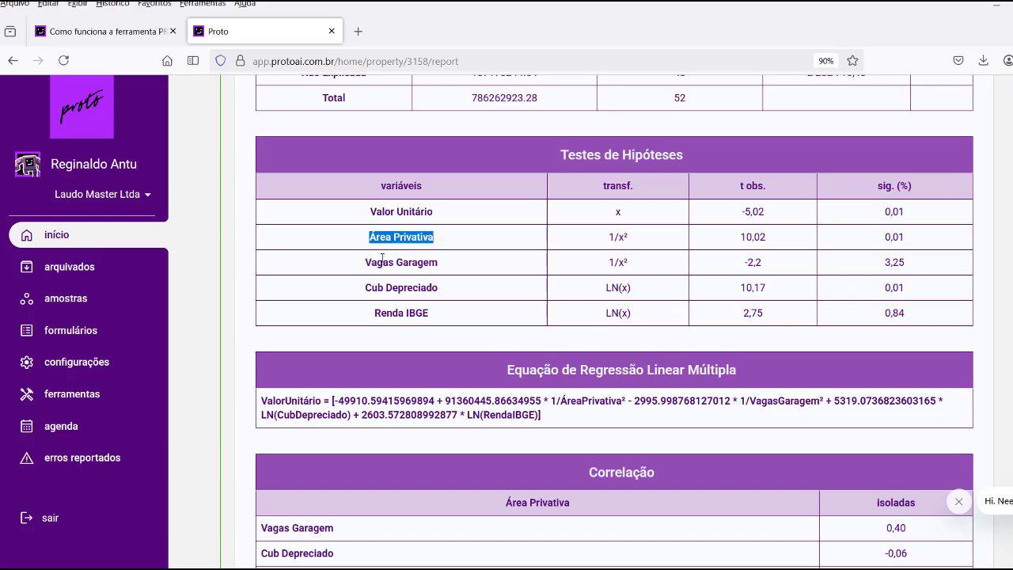
drag(365, 262, 477, 272)
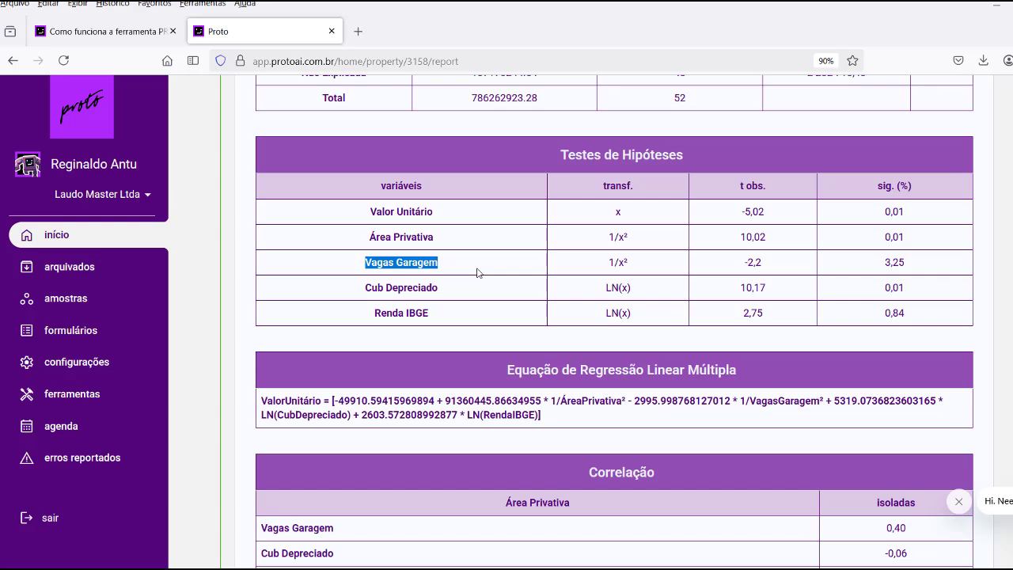
scroll(468, 287, down, 2)
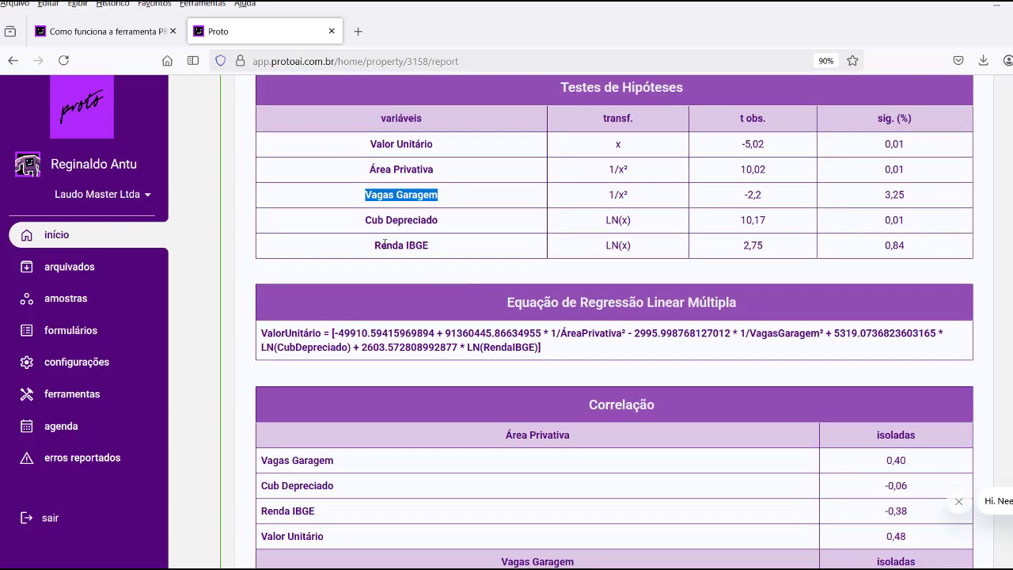
drag(365, 222, 434, 220)
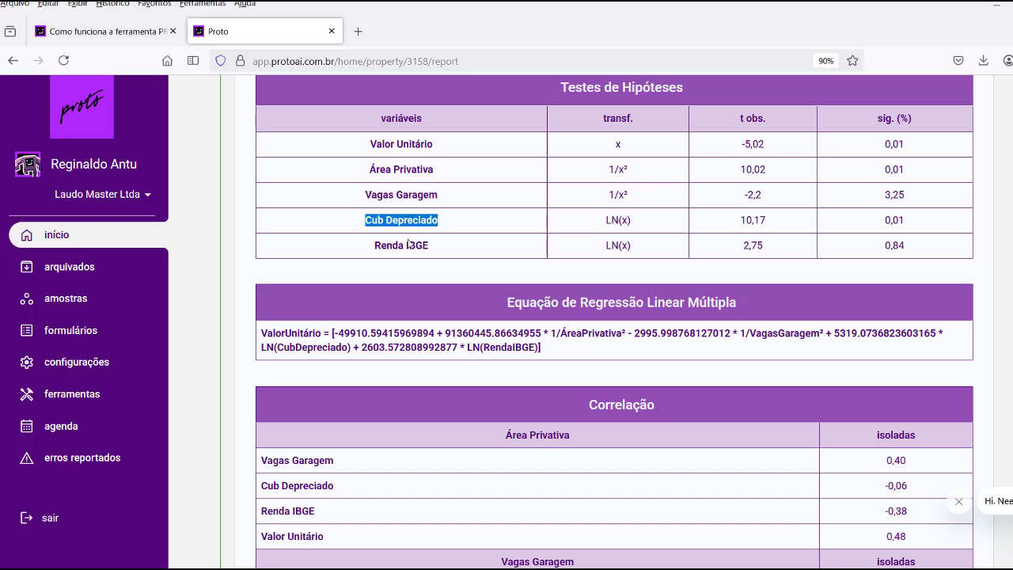
drag(374, 245, 434, 246)
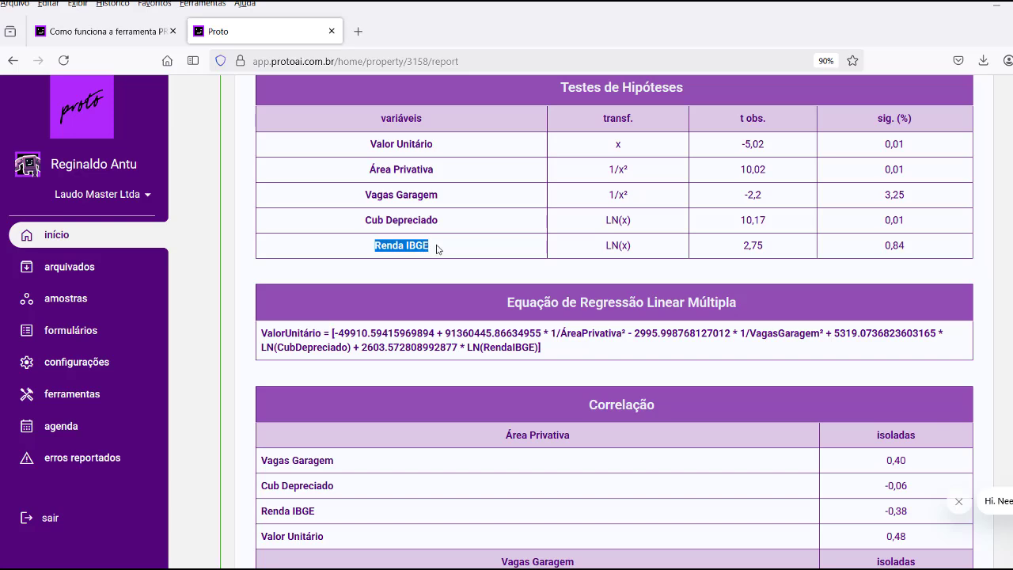
click(465, 224)
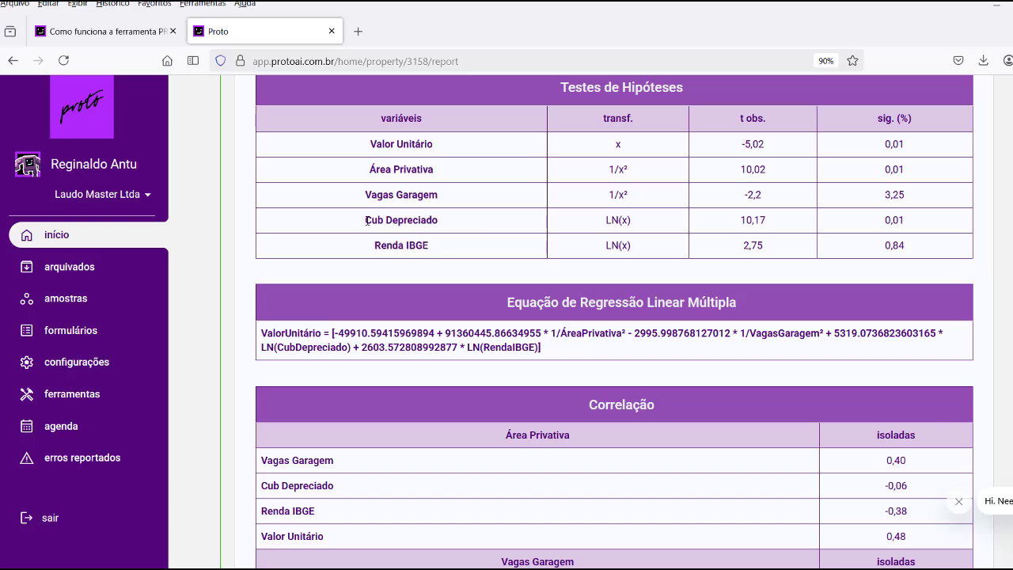
drag(367, 221, 441, 225)
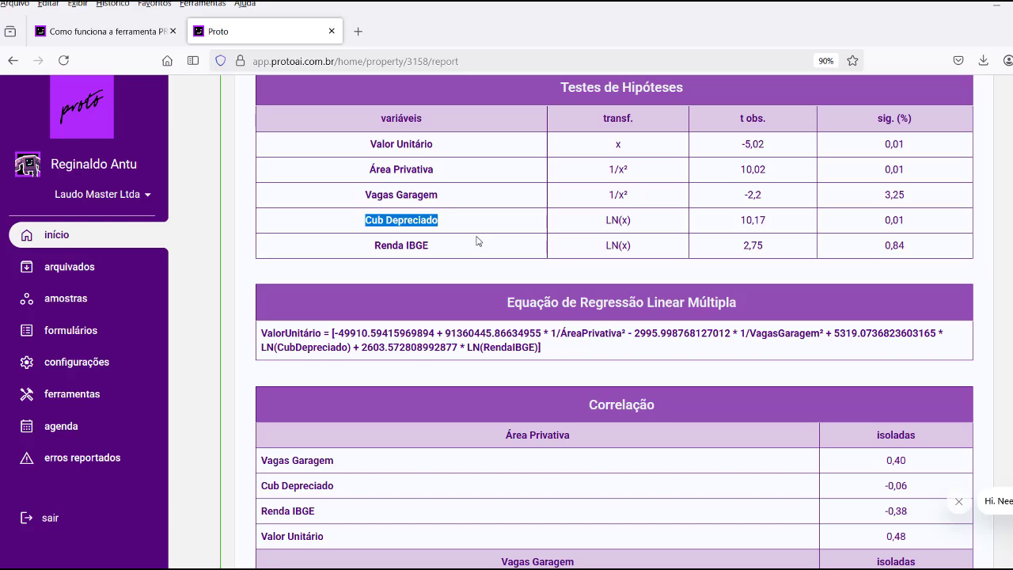
Highlight the Área Privativa through Renda IBGE rows, then the Valor Unitário variable name.
scroll(477, 240, up, 2)
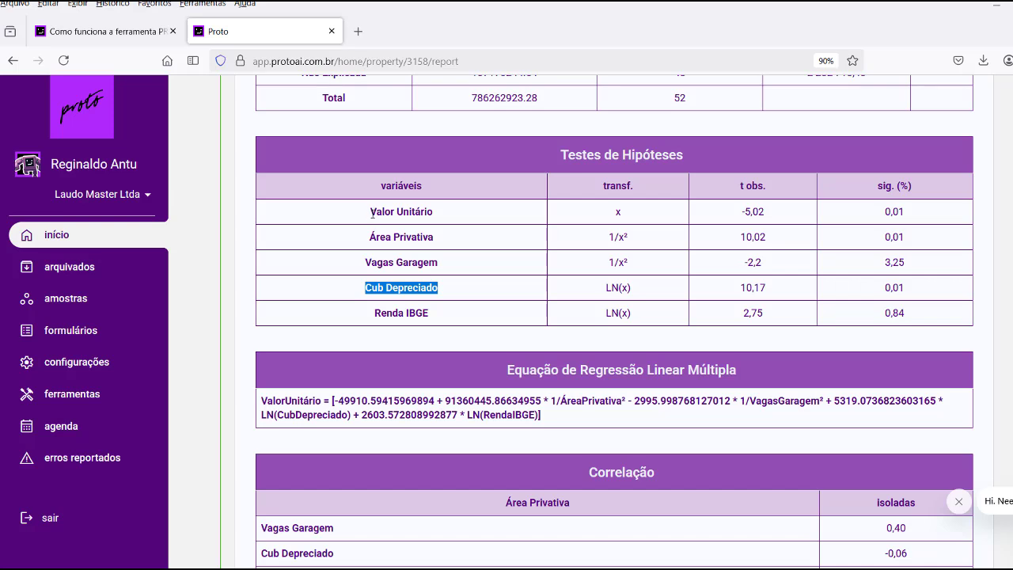
drag(370, 236, 432, 315)
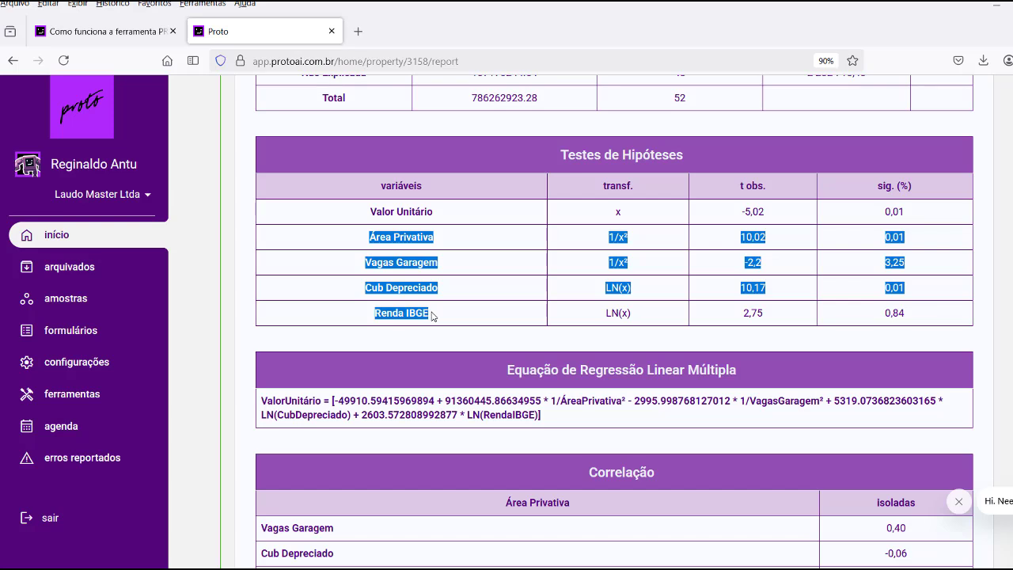
click(432, 315)
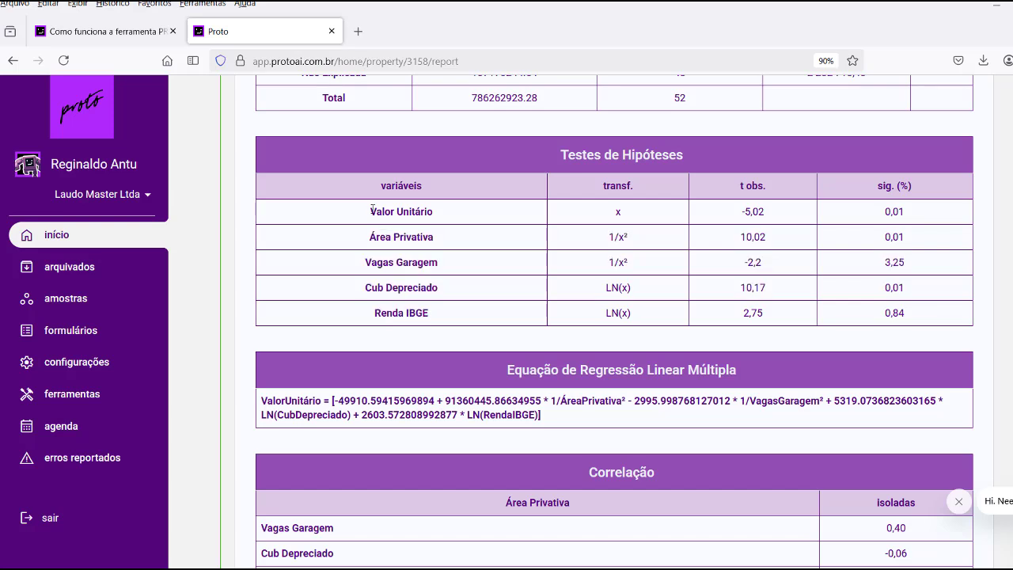
drag(371, 210, 437, 212)
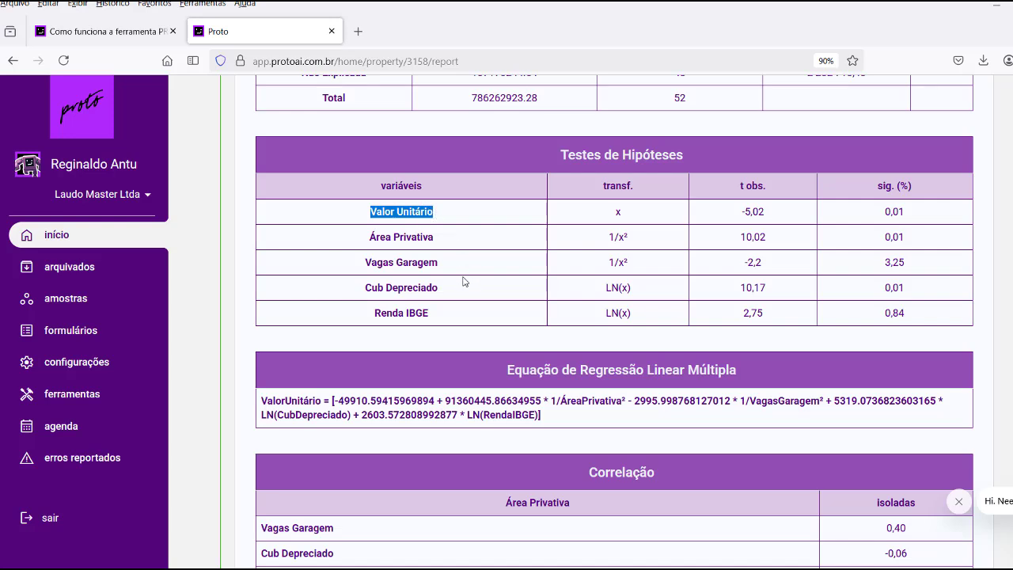
scroll(478, 273, down, 3)
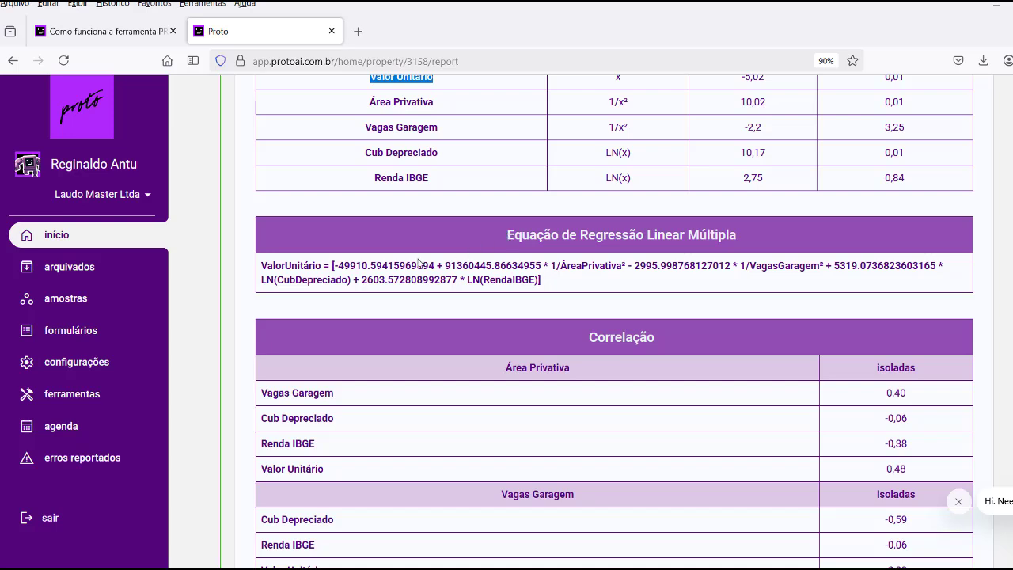
Highlight the ValorUnitário regression equation, then scroll past the Correlação table to the NBR 14653-2 grades.
drag(261, 266, 549, 296)
click(334, 266)
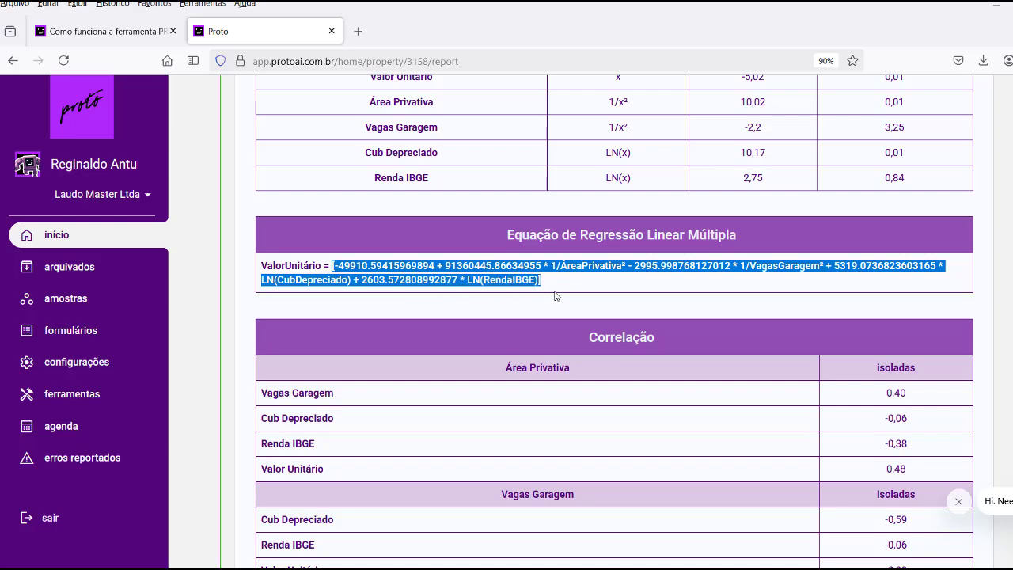
scroll(557, 296, up, 1)
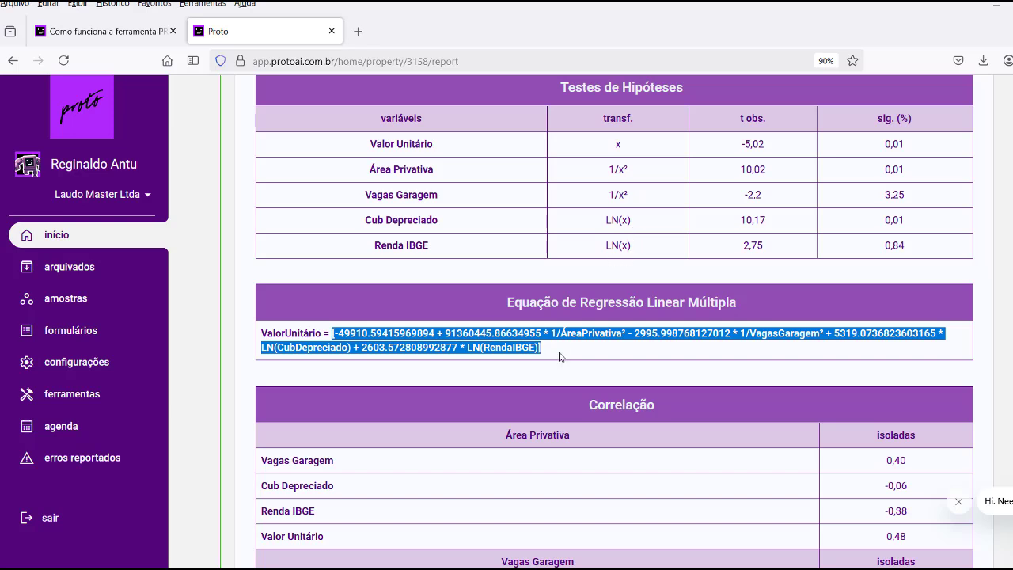
scroll(571, 350, down, 2)
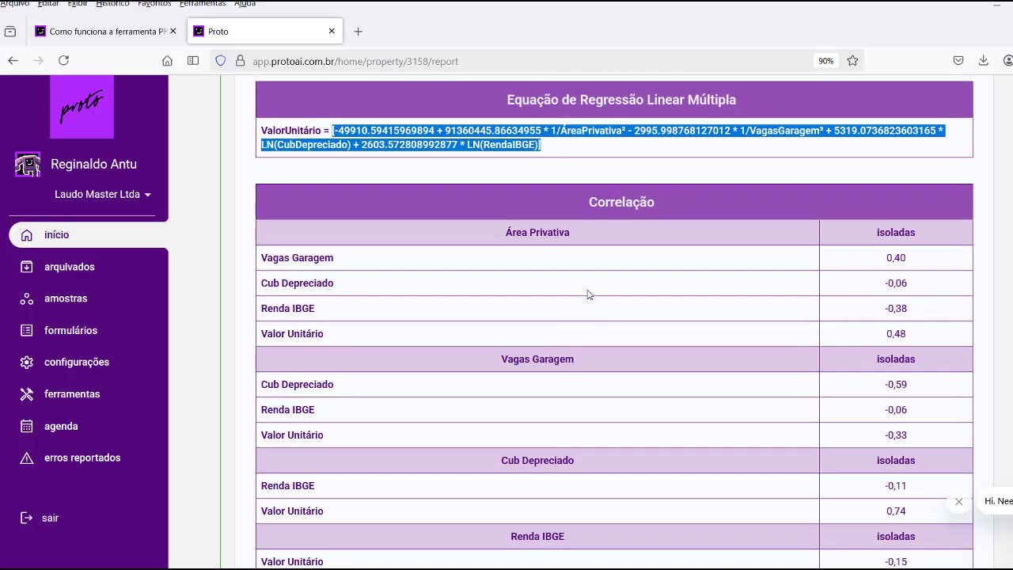
scroll(588, 294, down, 1)
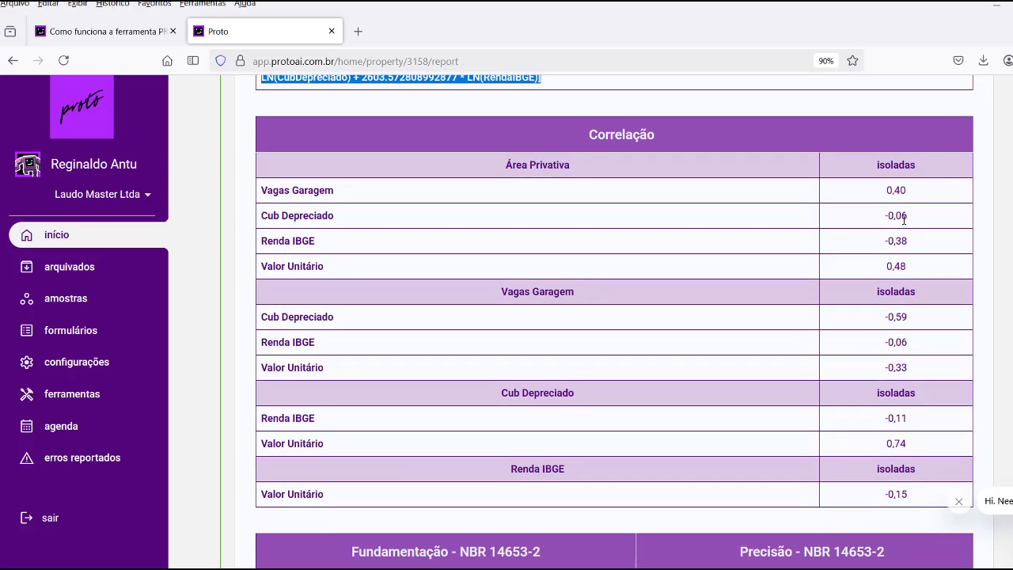
scroll(914, 205, down, 1)
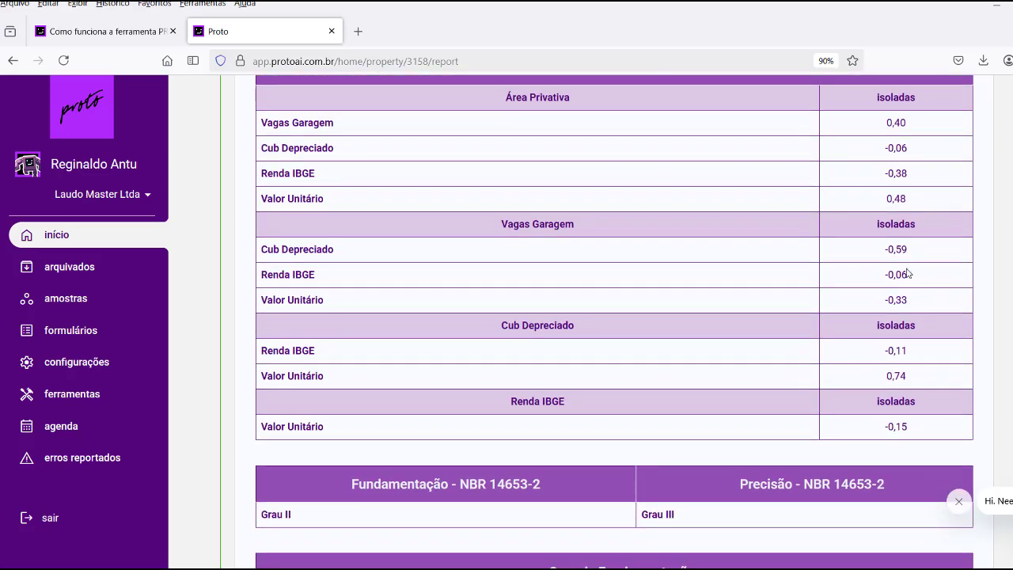
scroll(905, 348, down, 1)
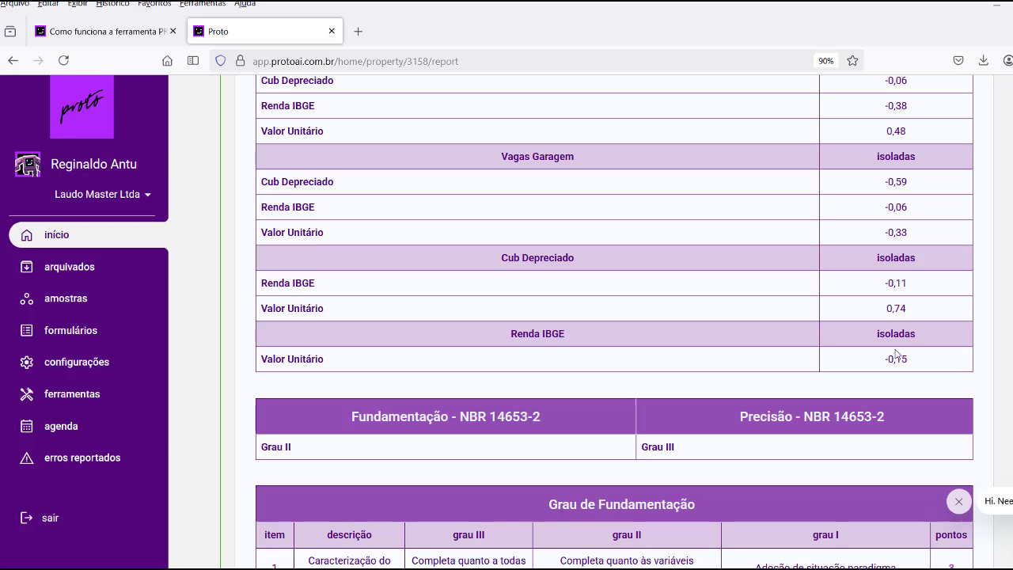
scroll(896, 354, down, 3)
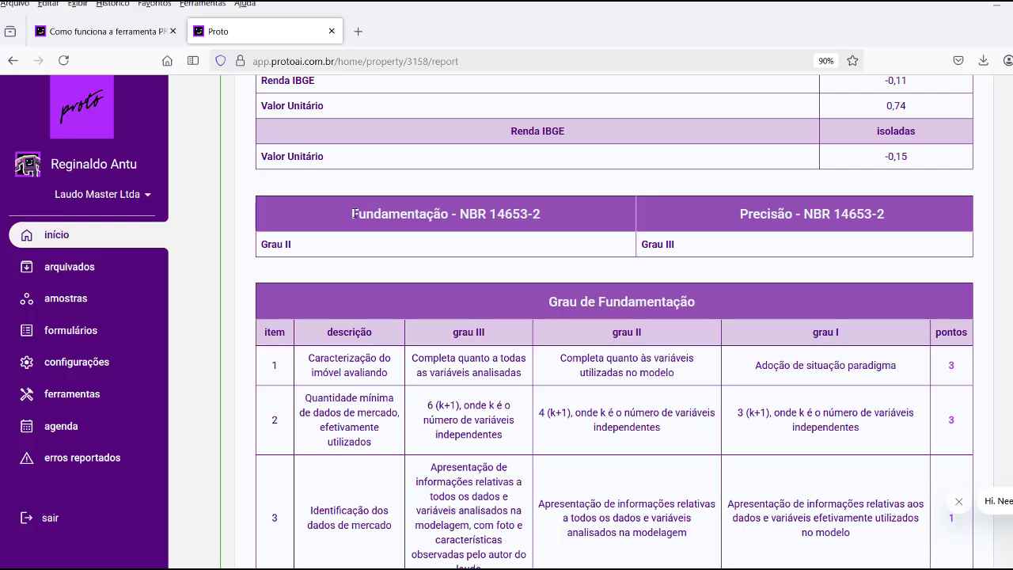
Highlight the Fundamentação and Precisão NBR 14653-2 headings with their Grau II and Grau III results.
drag(356, 216, 543, 216)
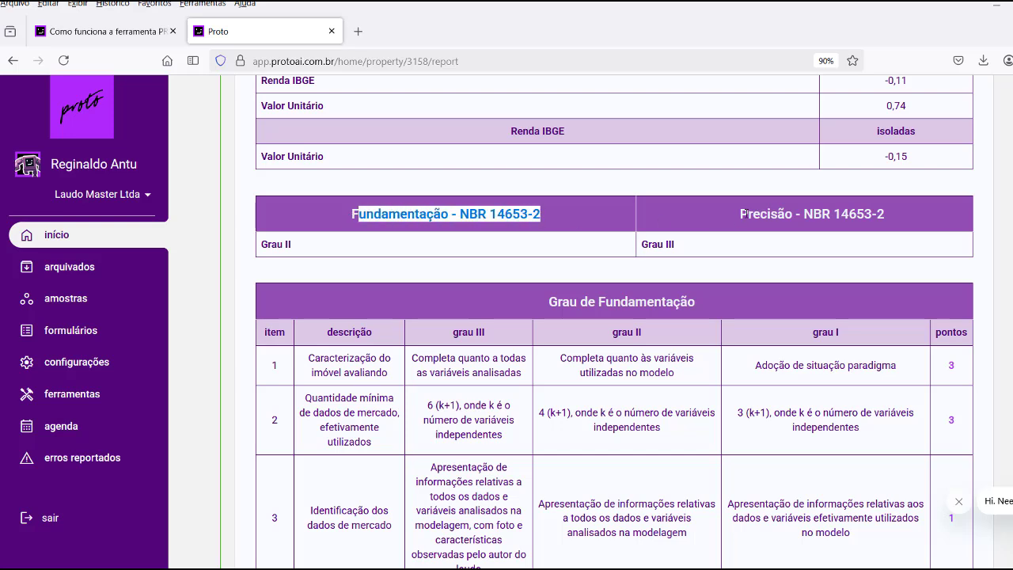
drag(744, 214, 886, 214)
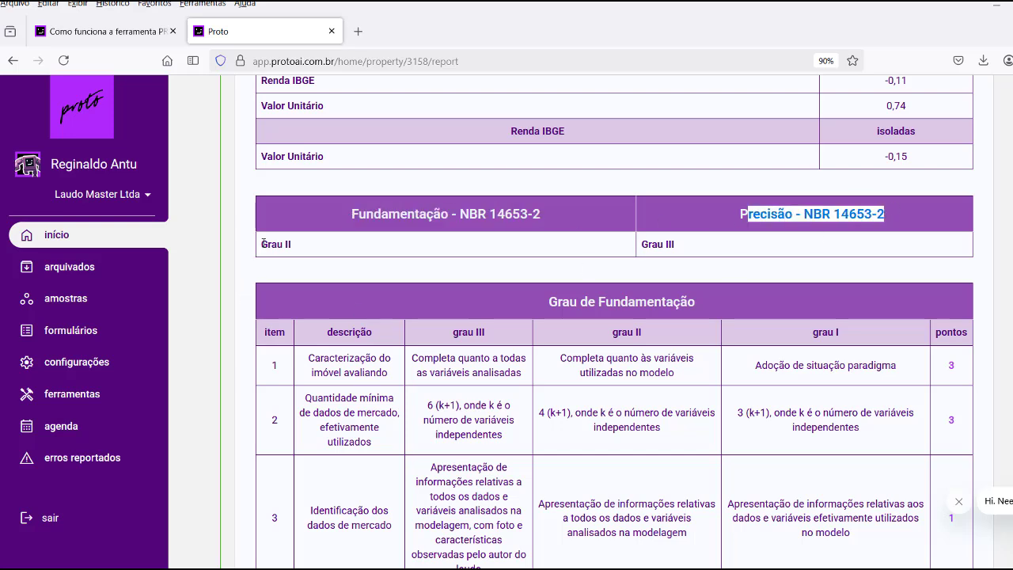
drag(262, 243, 329, 252)
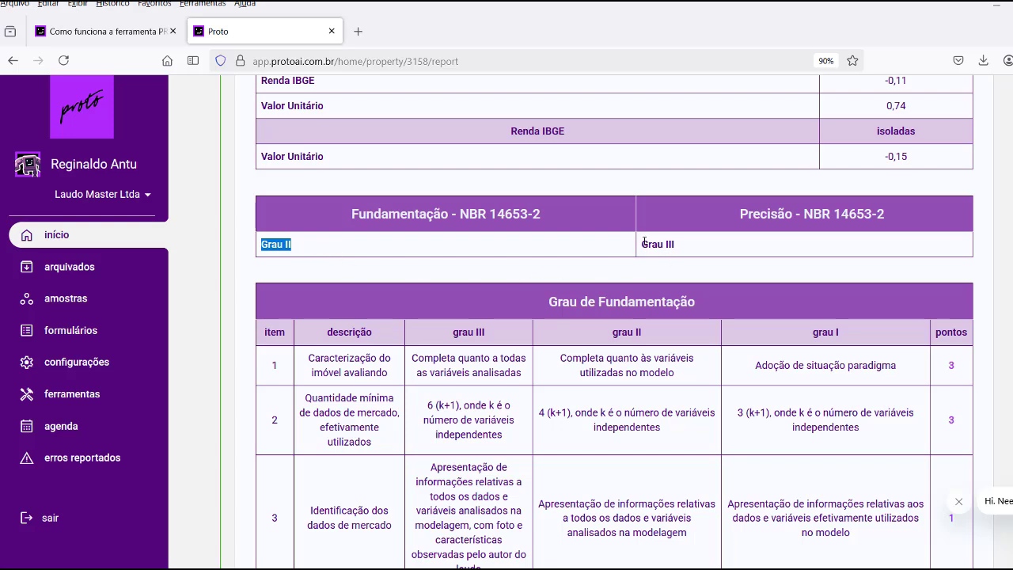
drag(644, 243, 682, 246)
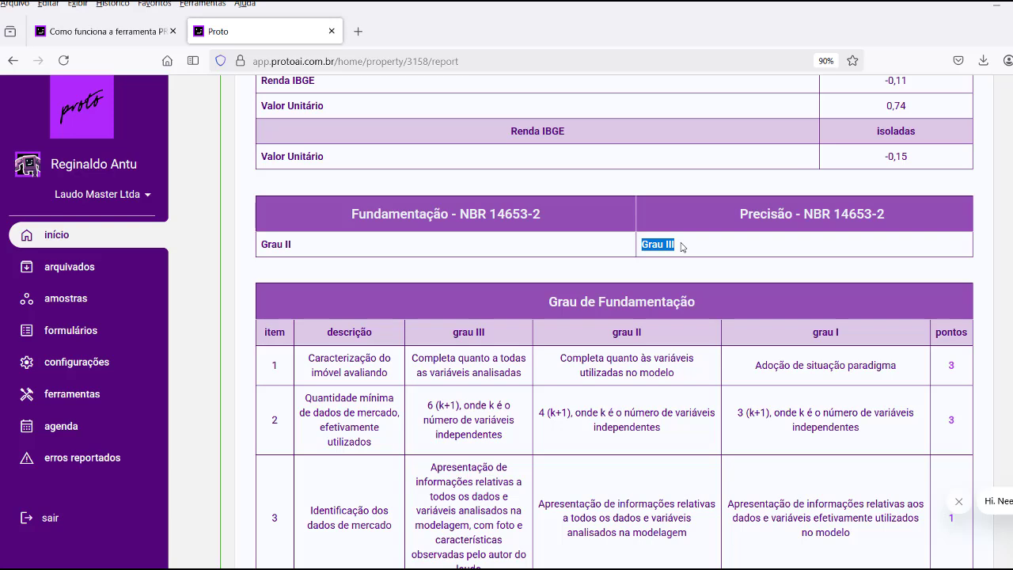
scroll(650, 344, down, 3)
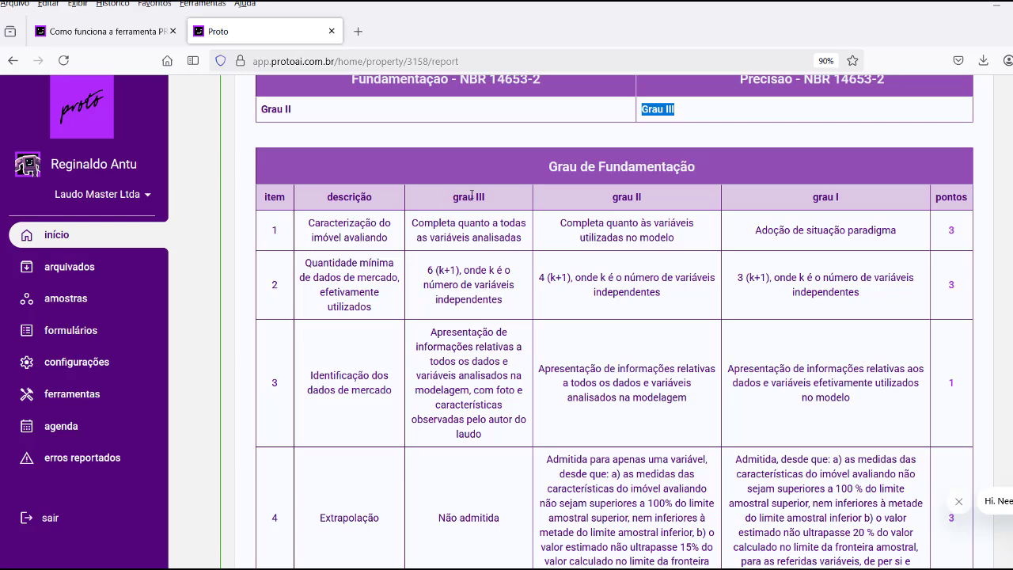
click(951, 233)
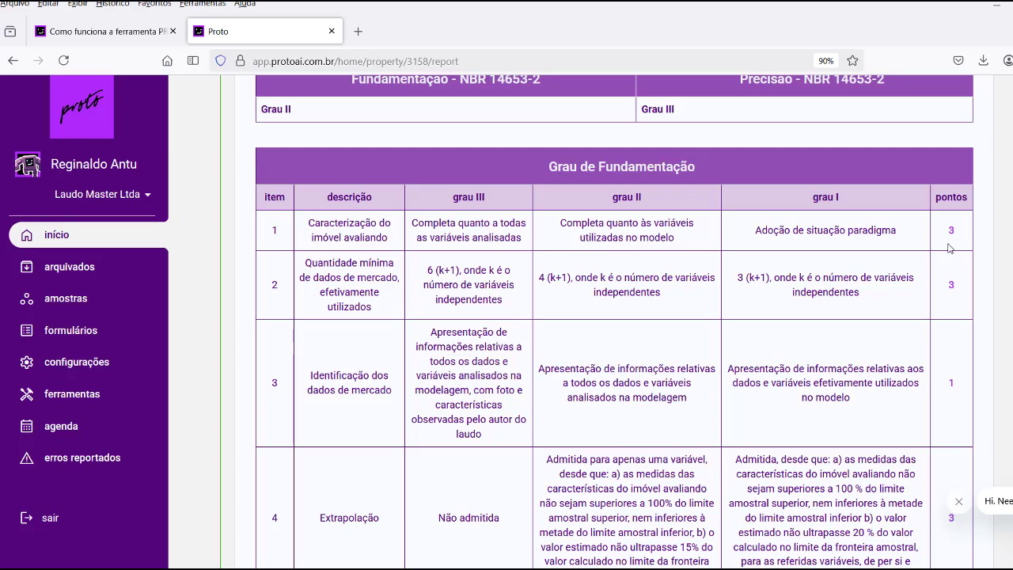
Highlight the Fundamentação total of 16, the itens obrigatórios label, and grade II in the graus row.
scroll(950, 249, down, 5)
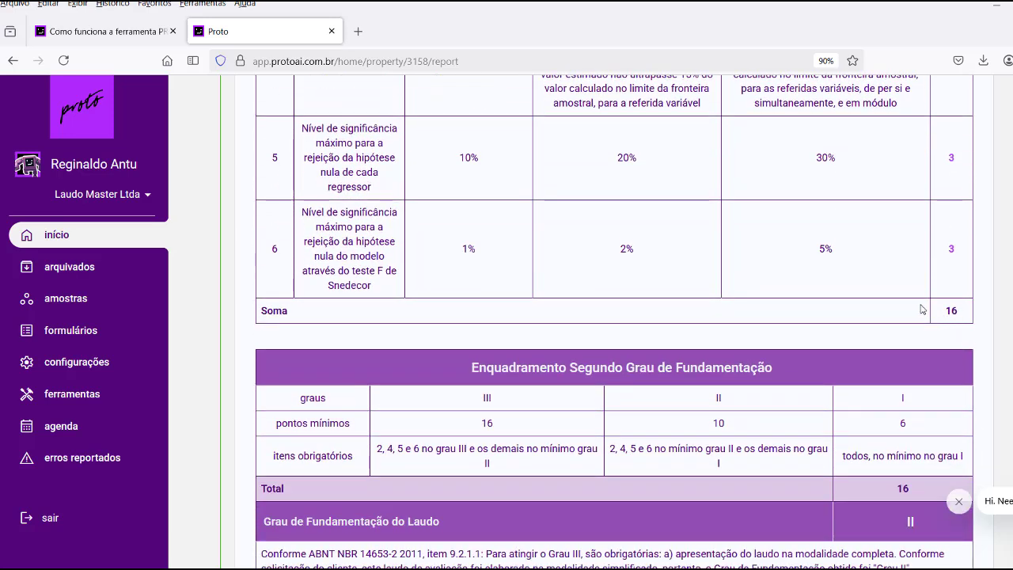
scroll(921, 309, down, 3)
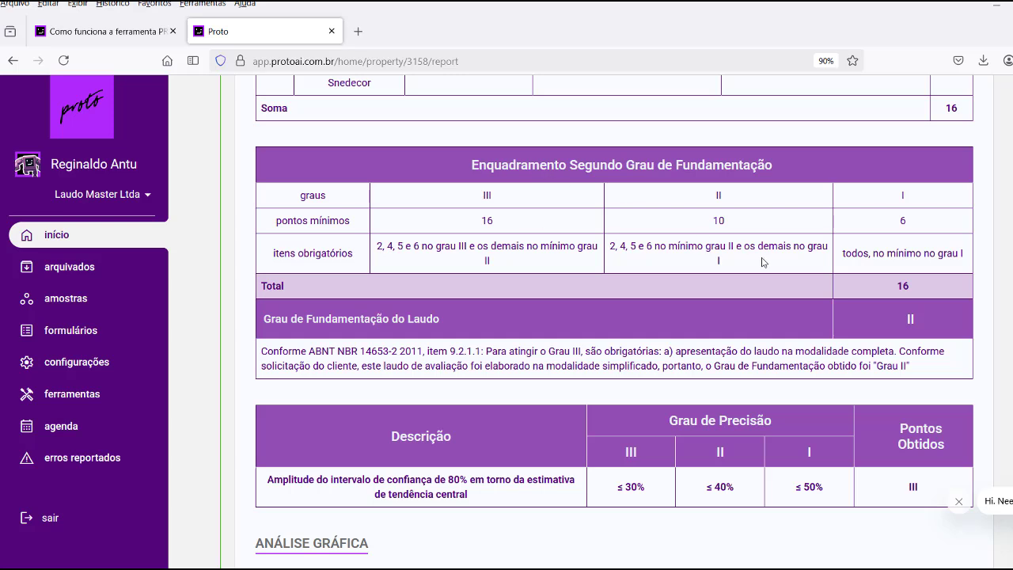
double_click(901, 288)
drag(273, 254, 372, 267)
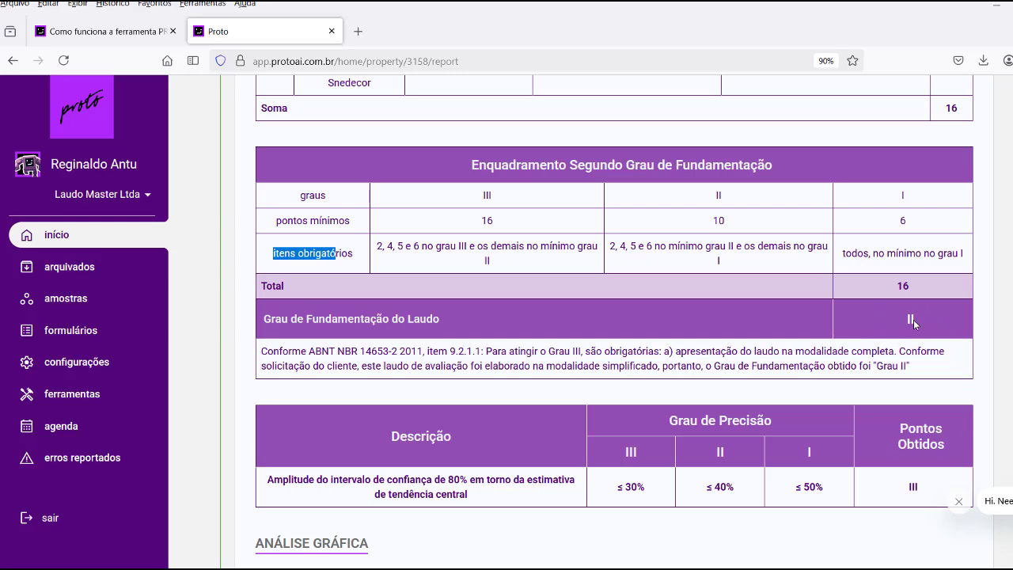
click(904, 326)
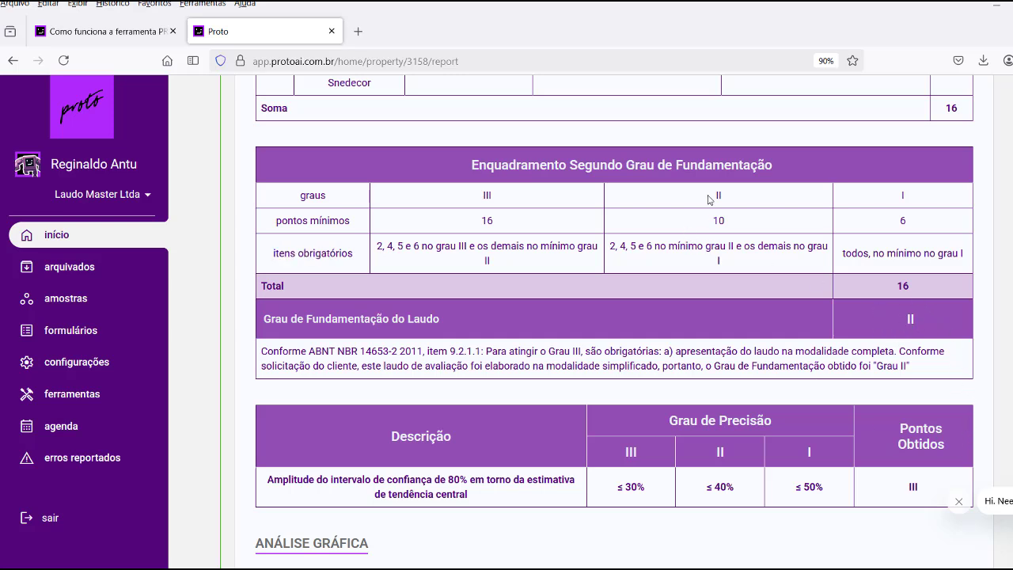
double_click(719, 196)
scroll(904, 324, down, 3)
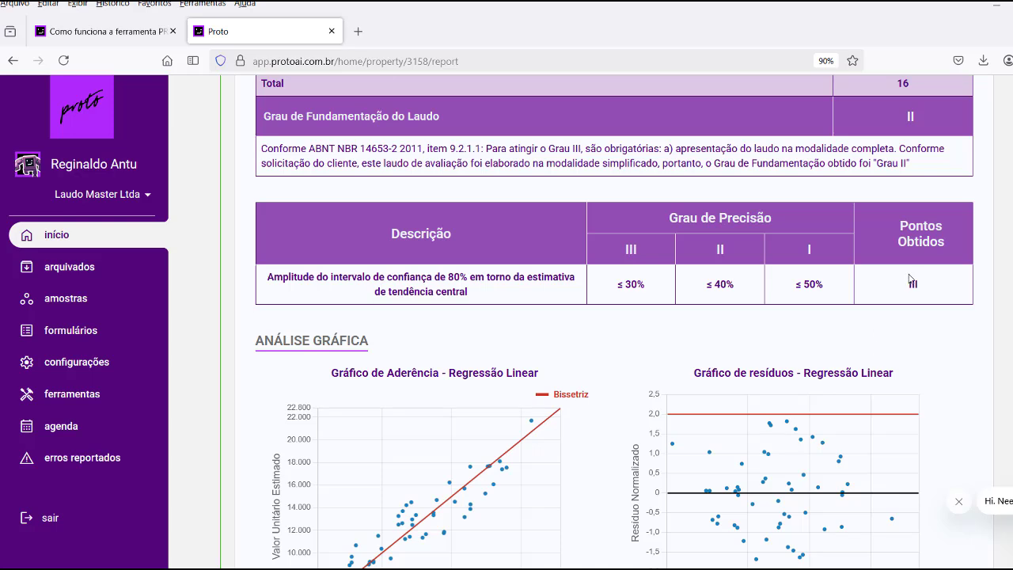
Highlight the III precision points, then the 'Gráfico de Aderência - Regressão Linear' title.
double_click(911, 285)
click(891, 294)
scroll(720, 315, down, 5)
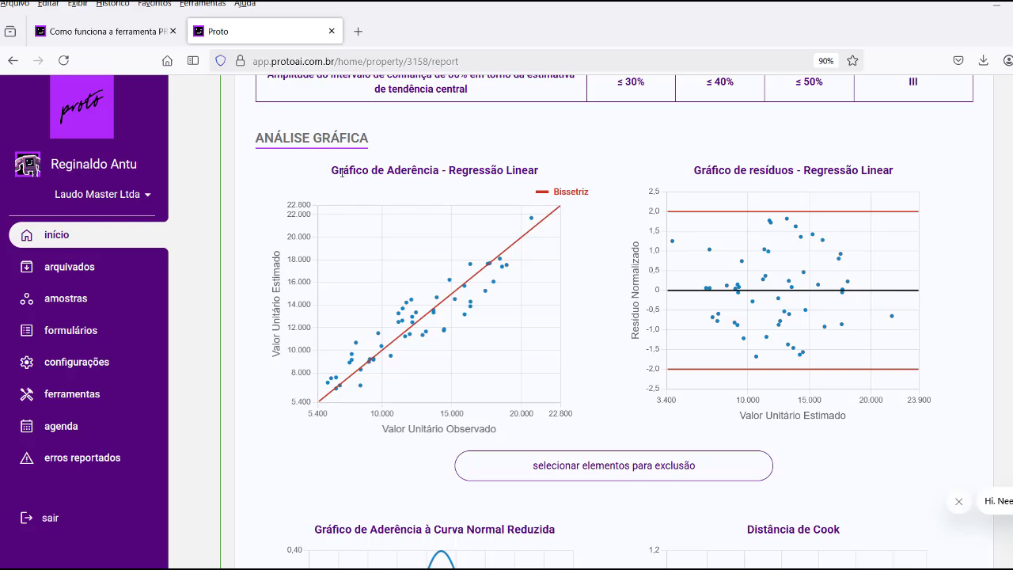
drag(333, 170, 539, 166)
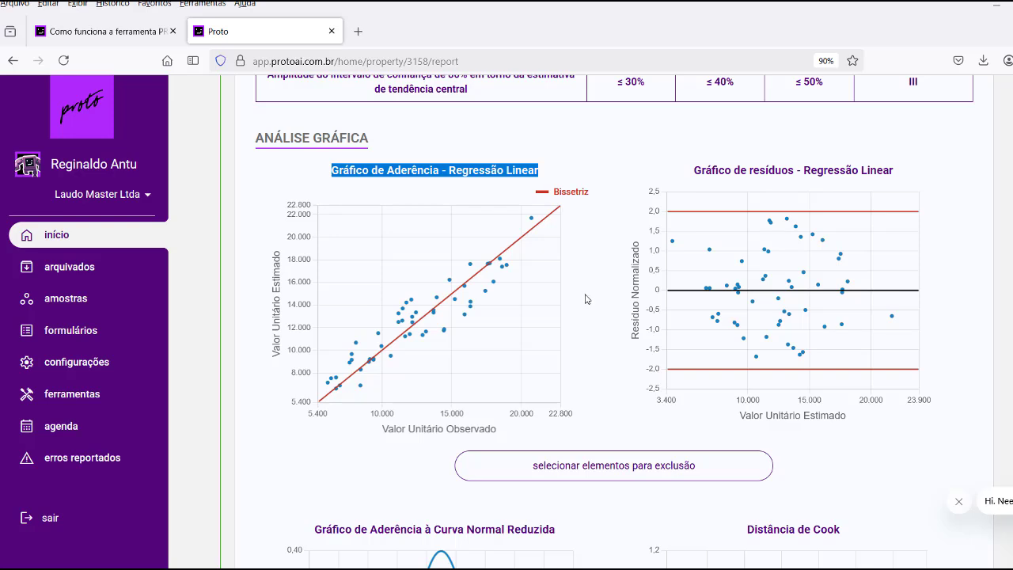
scroll(586, 298, down, 2)
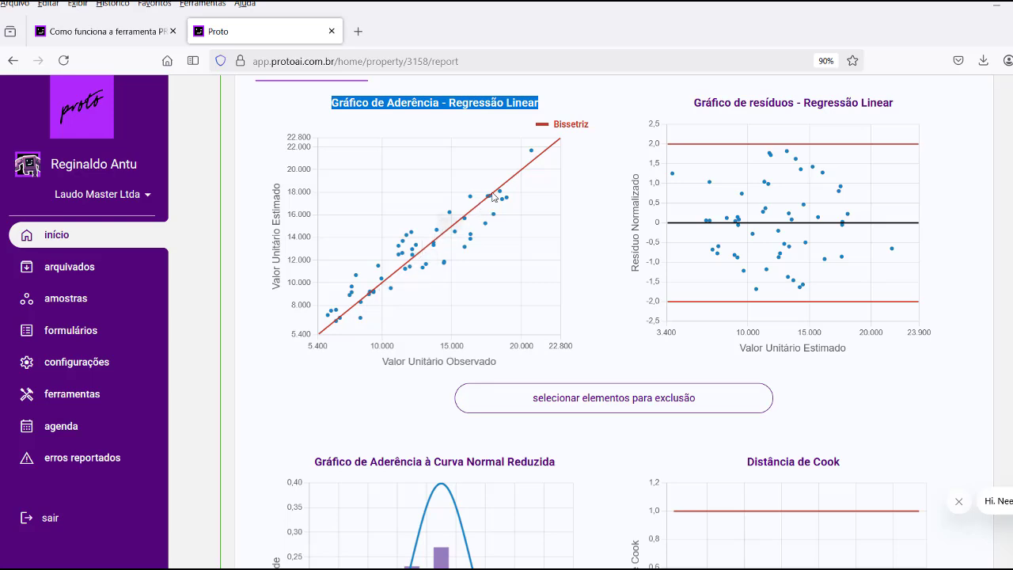
Scroll up and down through the valuation report page to review its contents.
scroll(633, 253, up, 1)
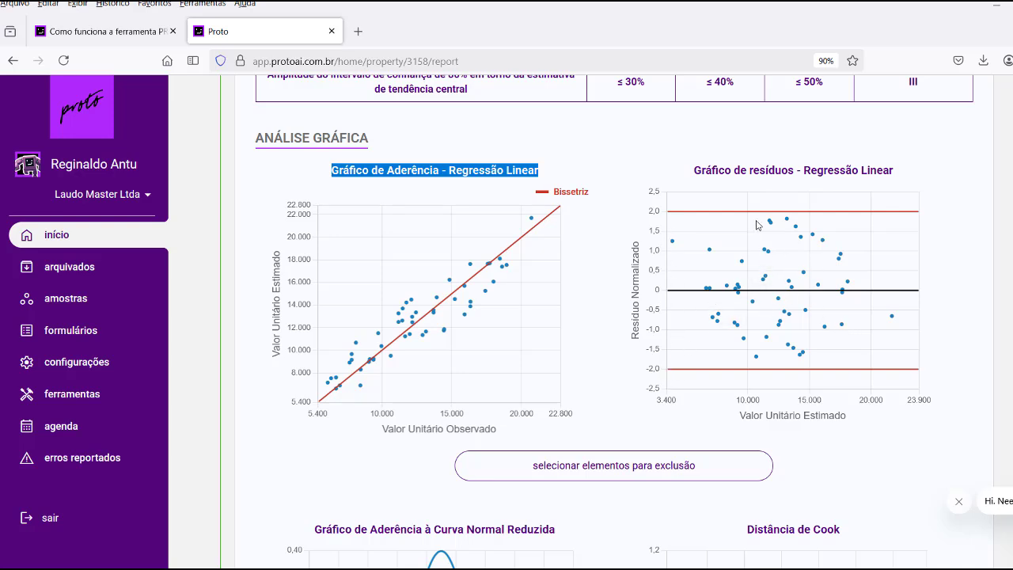
mouse_move(806, 237)
mouse_move(893, 319)
scroll(780, 327, down, 2)
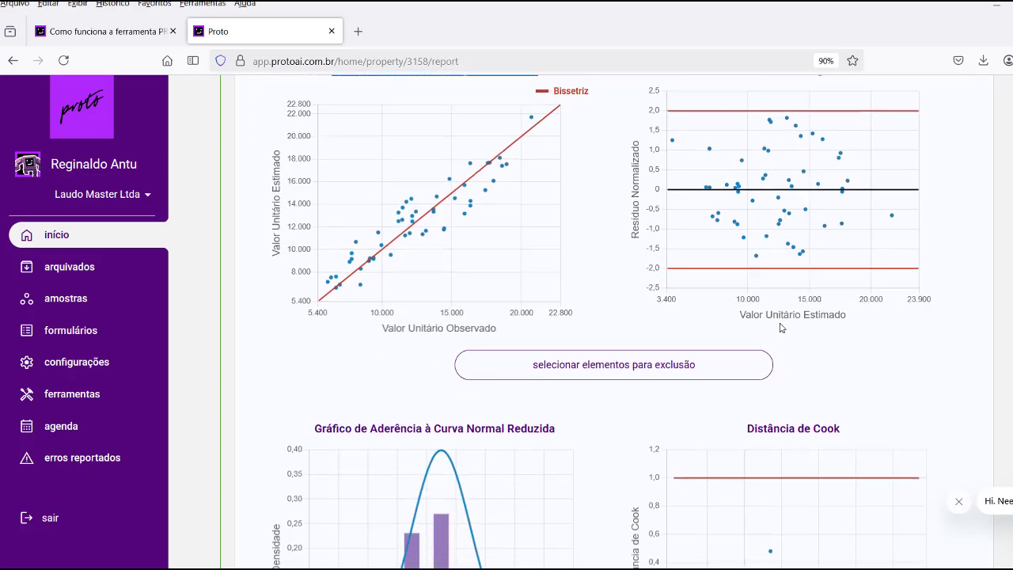
scroll(781, 327, down, 3)
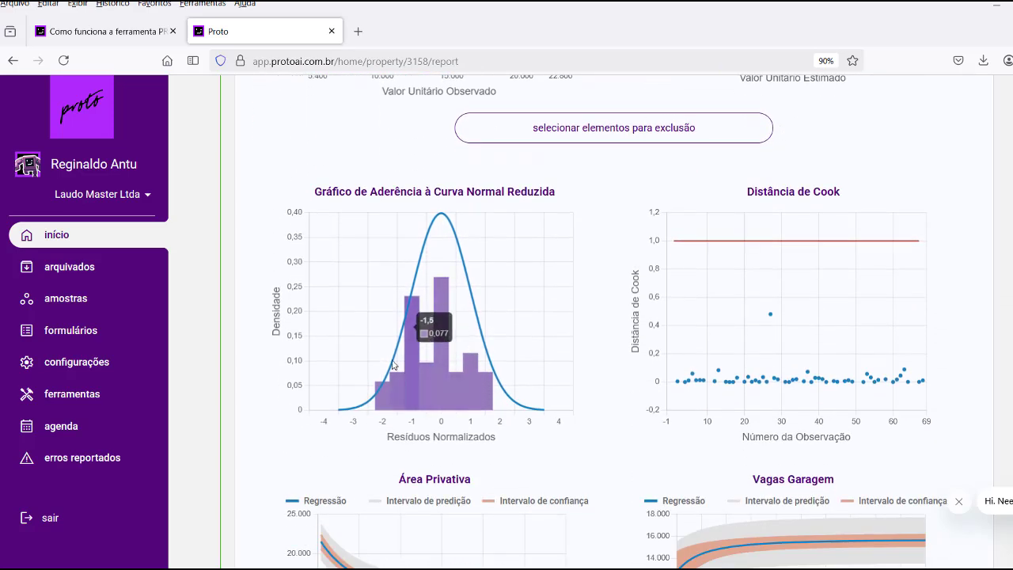
scroll(765, 254, down, 1)
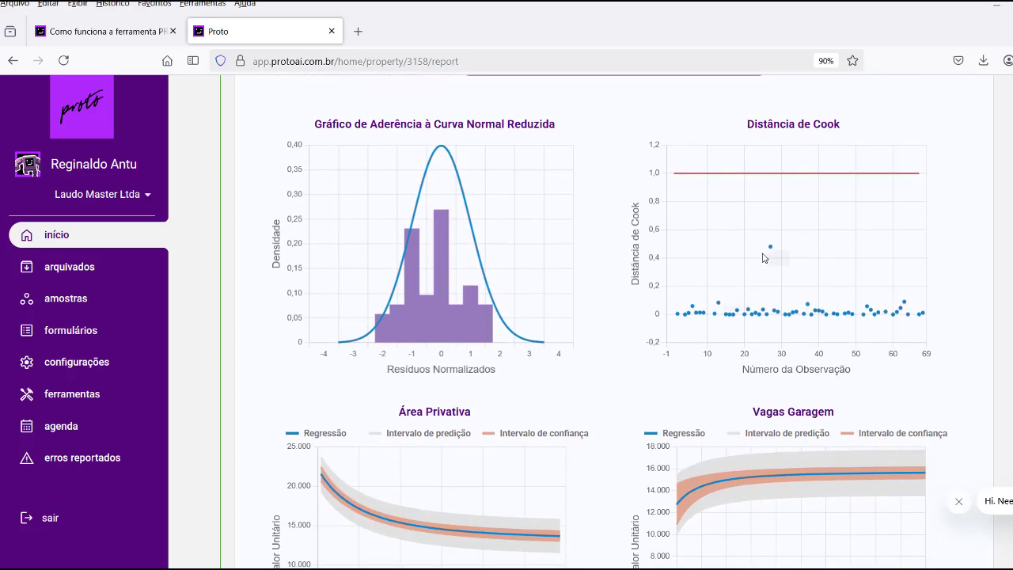
scroll(766, 255, down, 1)
scroll(606, 297, down, 1)
scroll(606, 297, down, 1)
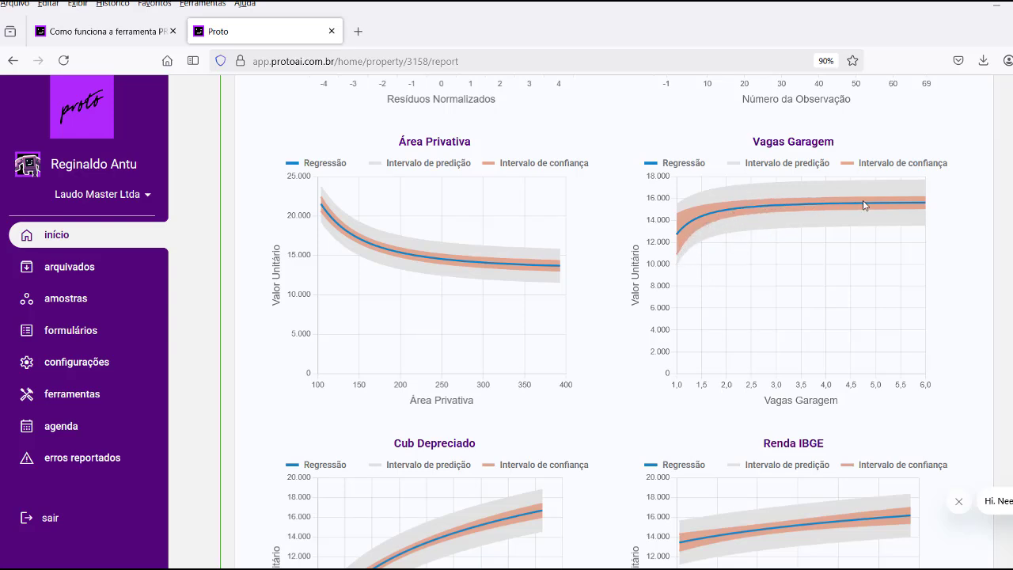
scroll(884, 223, down, 3)
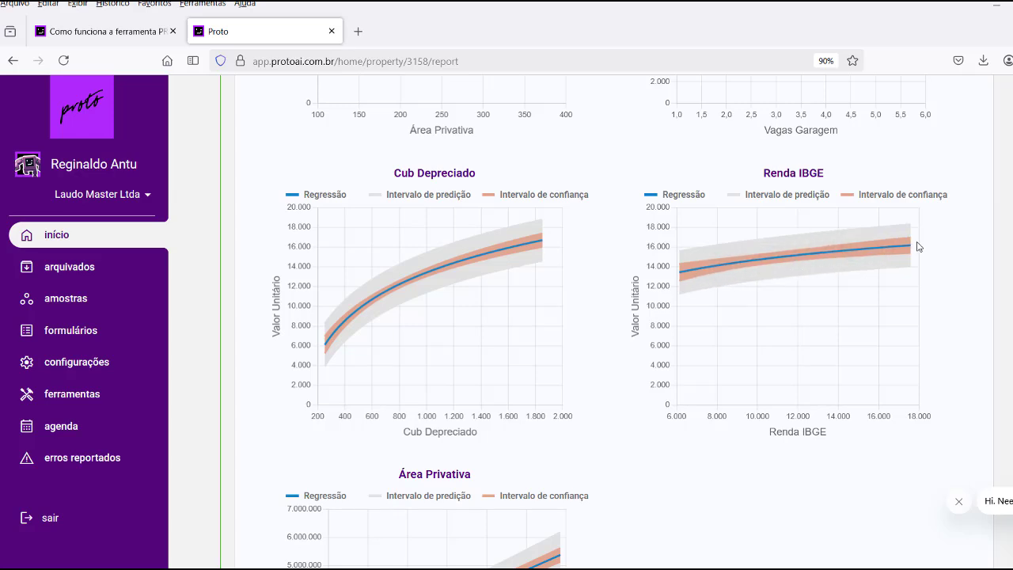
scroll(740, 279, up, 3)
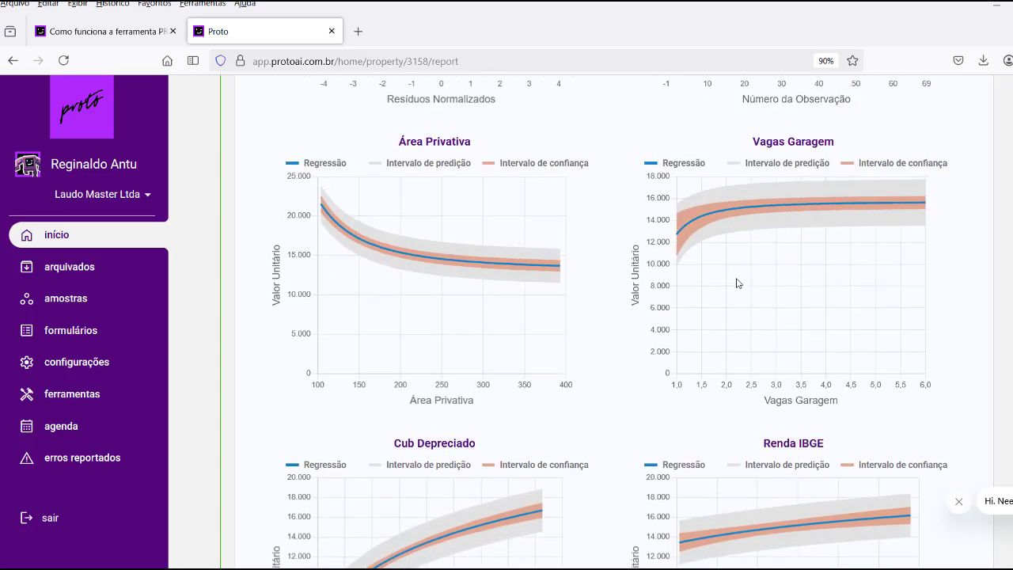
scroll(701, 290, down, 1)
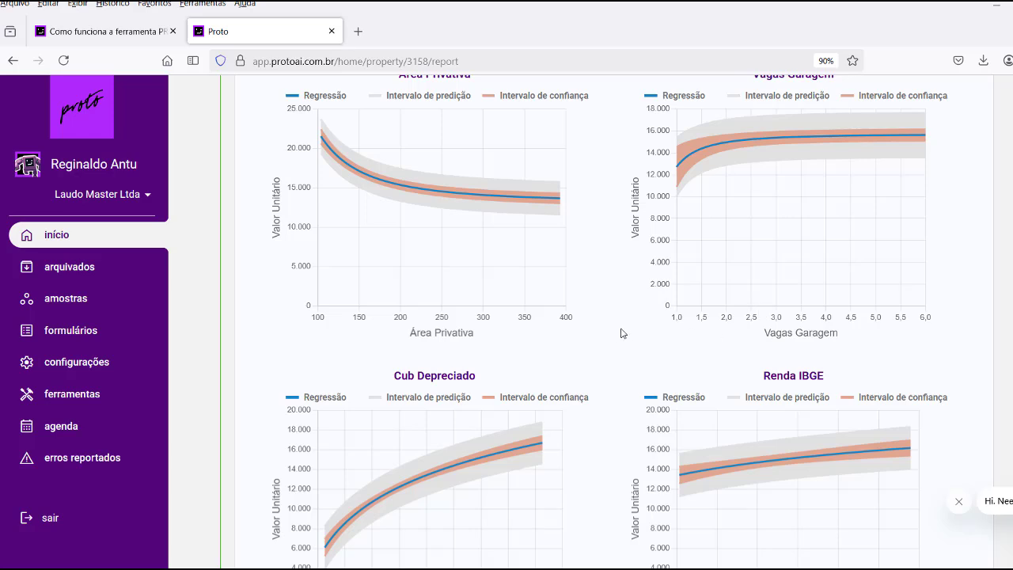
scroll(622, 333, down, 6)
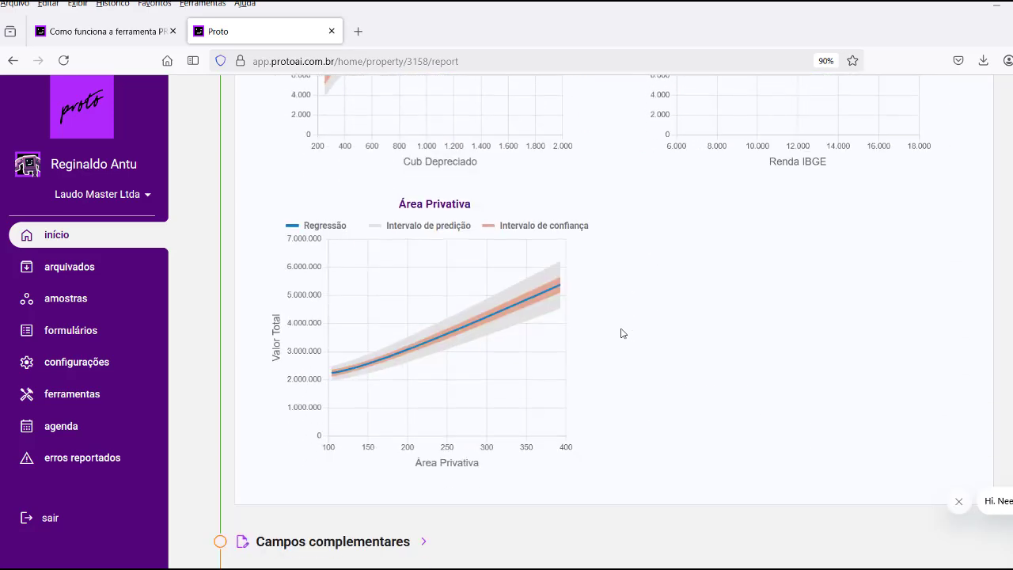
scroll(622, 333, up, 1)
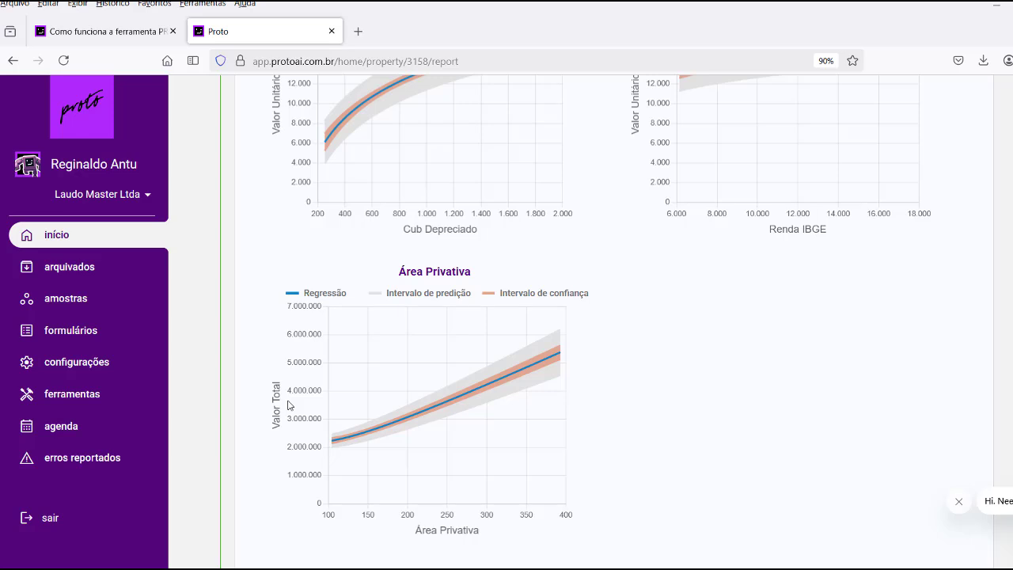
mouse_move(353, 441)
scroll(610, 314, down, 5)
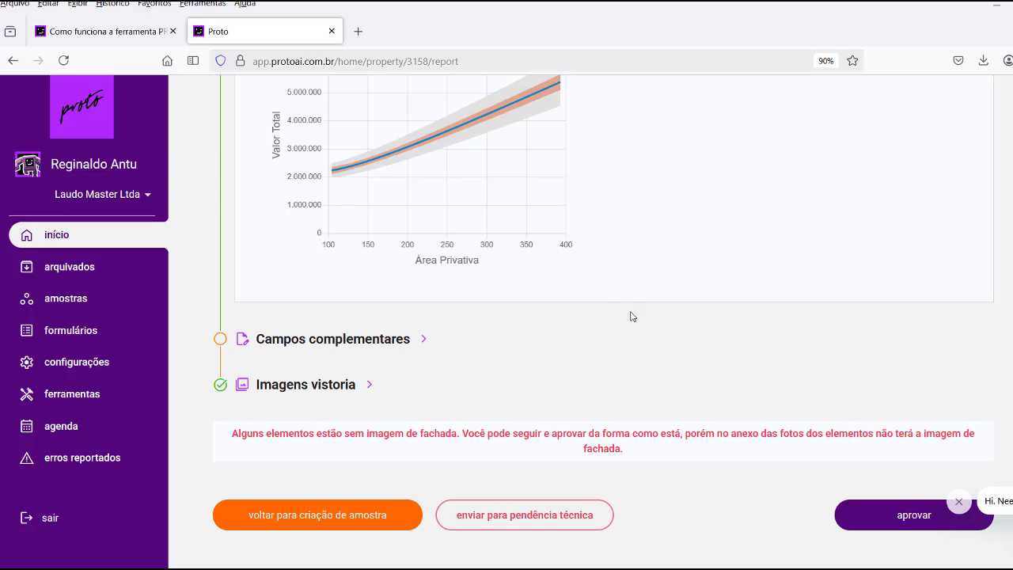
scroll(688, 314, up, 1)
scroll(688, 315, up, 12)
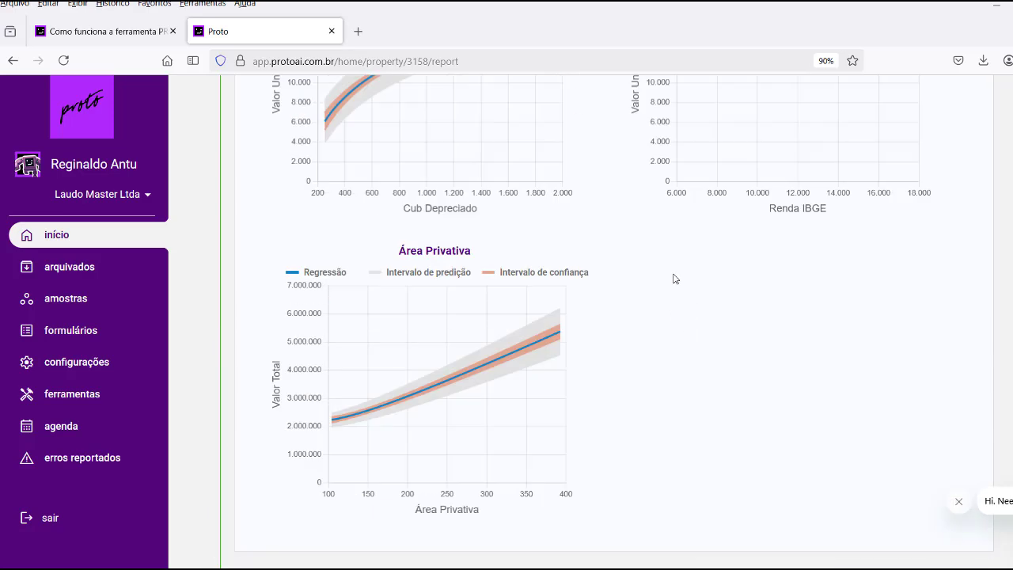
scroll(697, 326, up, 15)
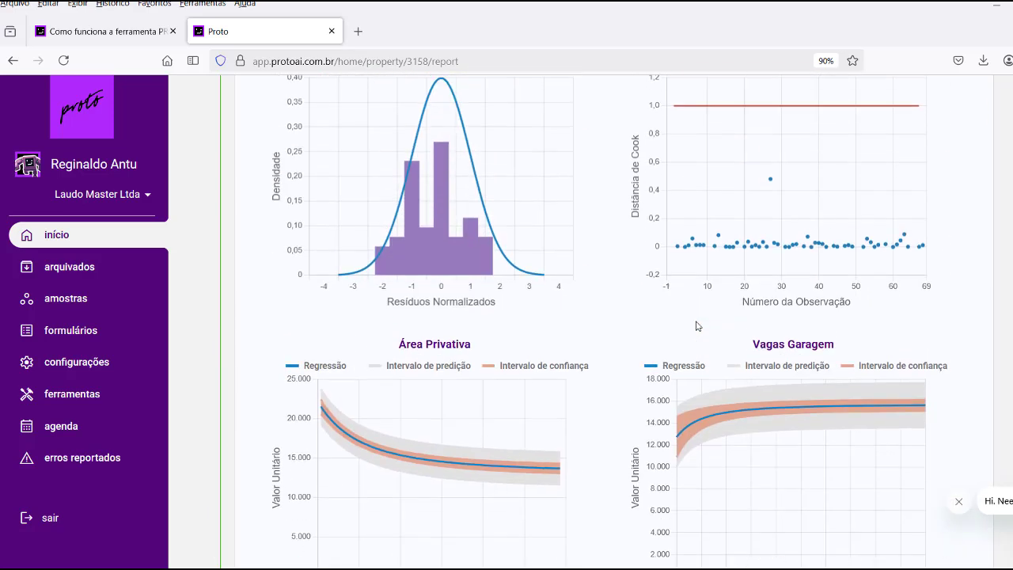
scroll(696, 326, up, 6)
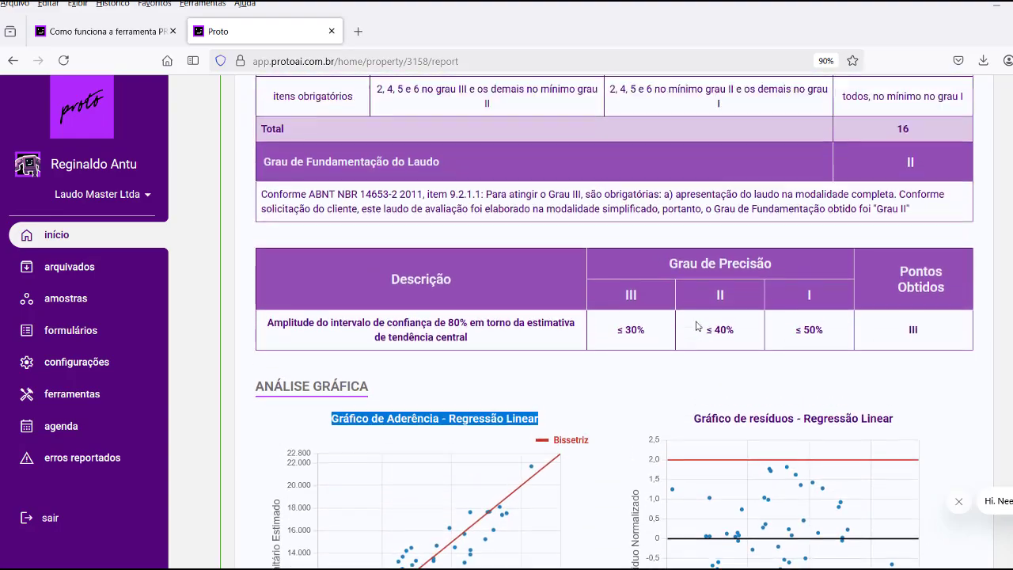
scroll(697, 326, up, 11)
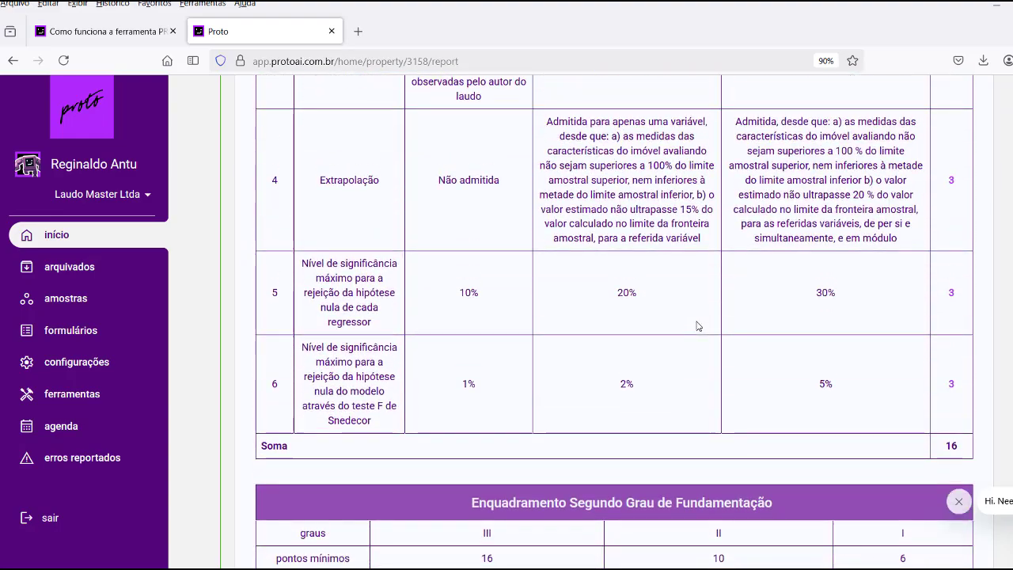
scroll(696, 324, up, 13)
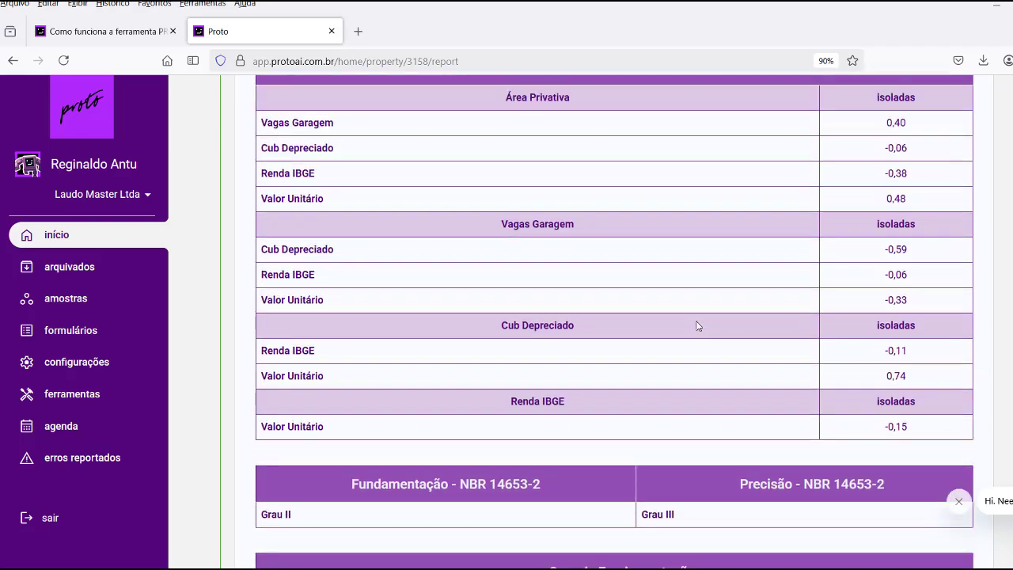
scroll(696, 324, up, 12)
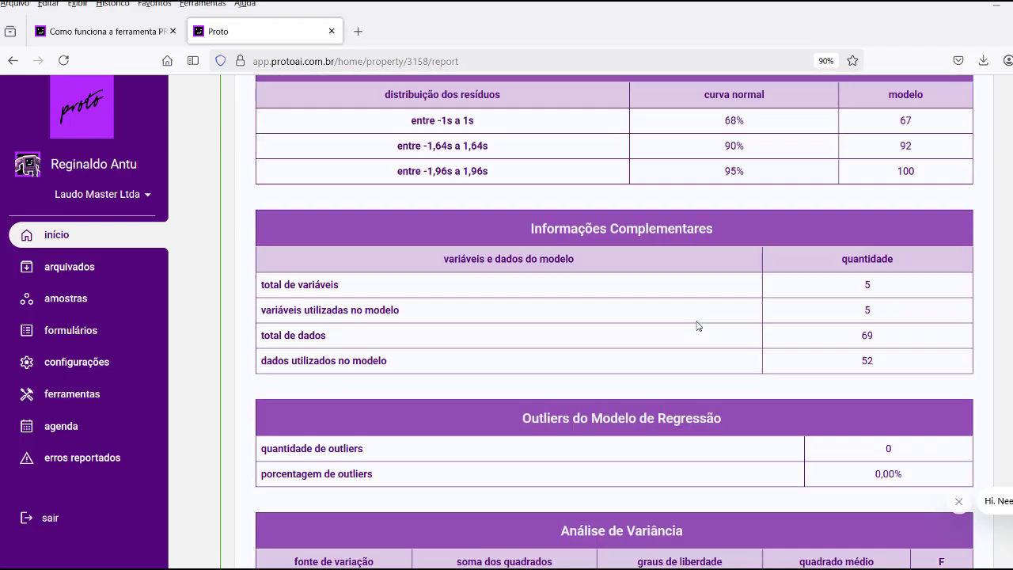
scroll(697, 327, up, 5)
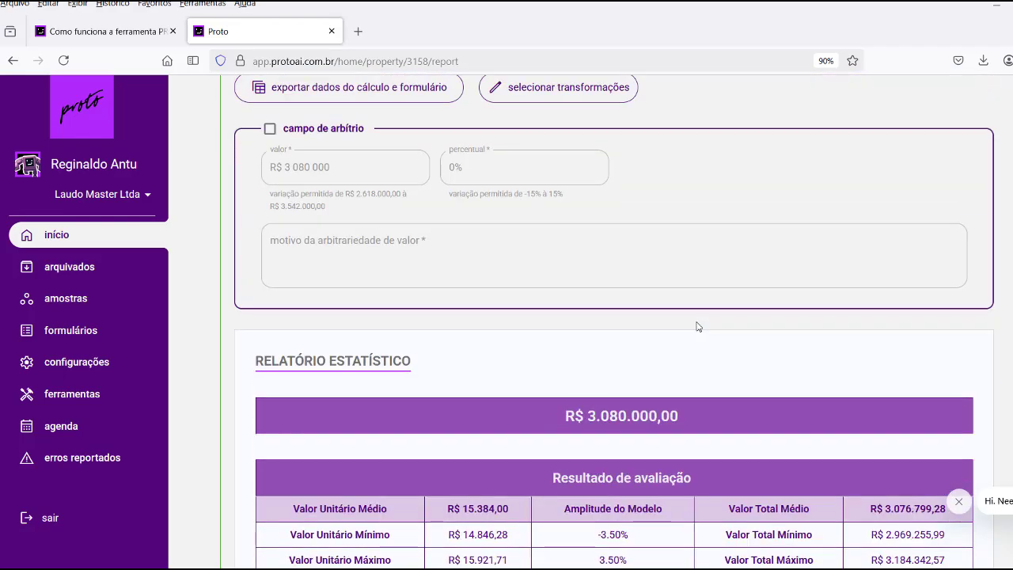
Export the calculation data and form, then open Dados-OS-78480(1).xlsx in Excel.
scroll(697, 327, down, 2)
scroll(697, 327, down, 1)
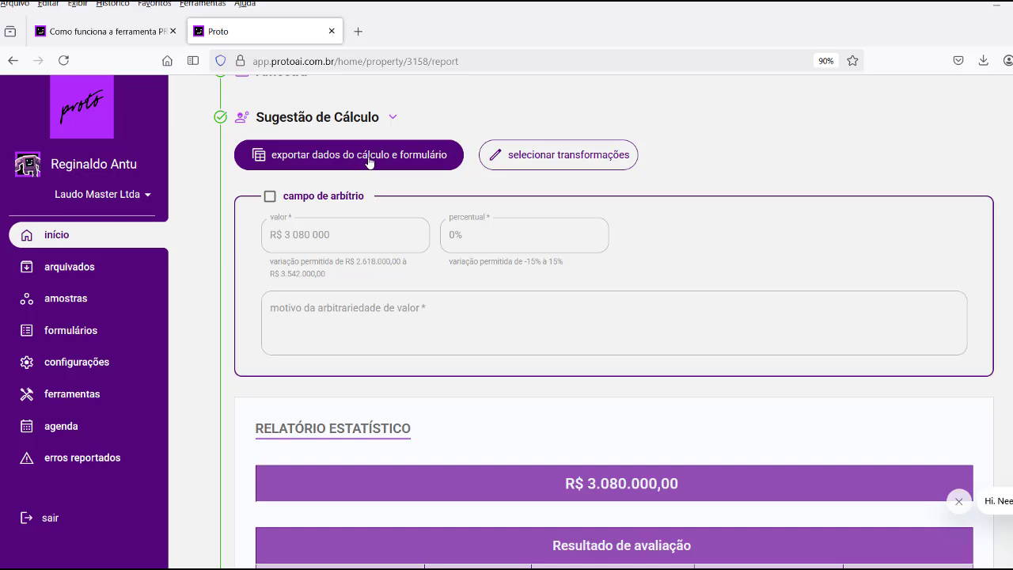
click(369, 162)
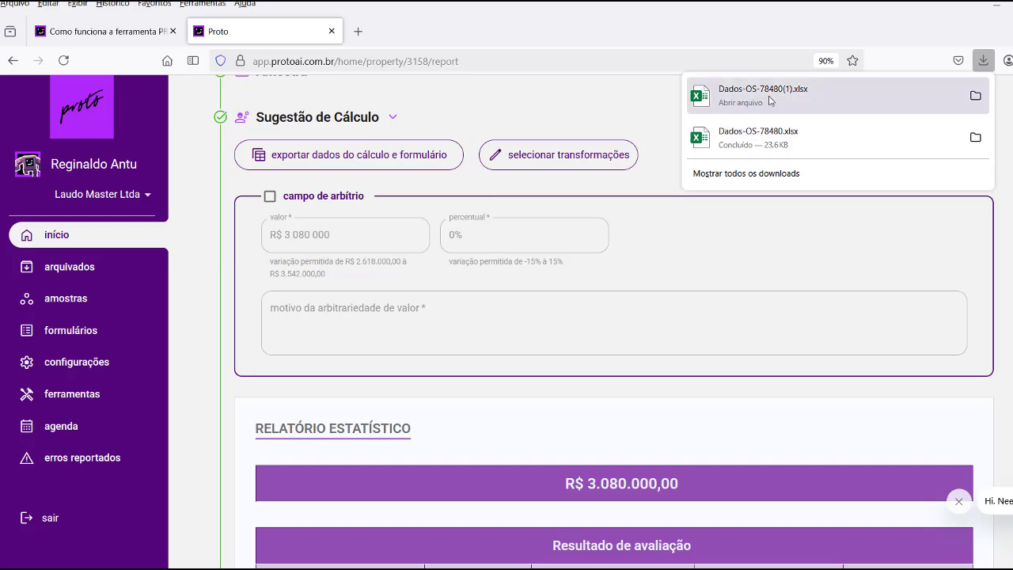
click(770, 100)
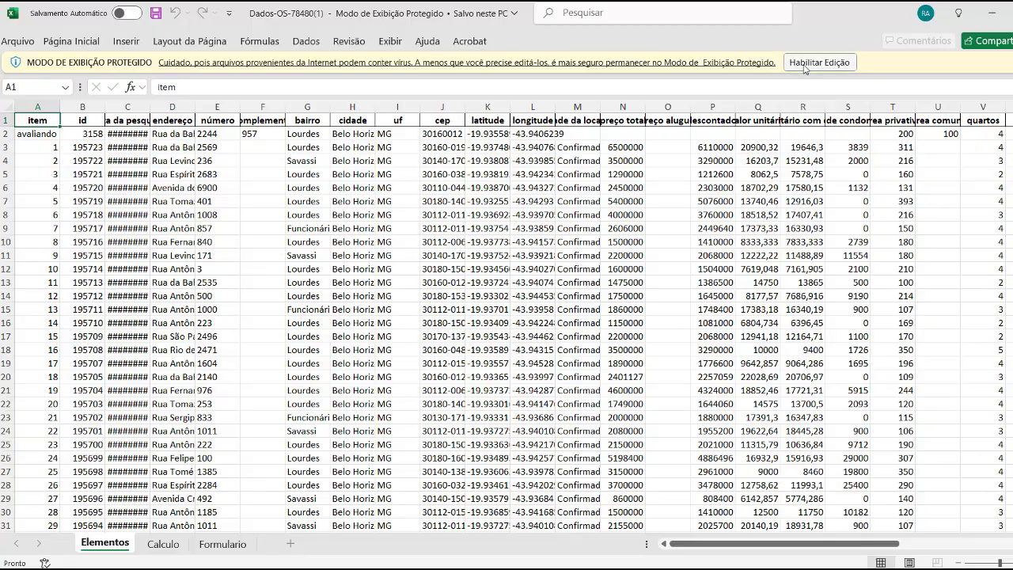
Enable editing in Dados-OS-78480(1).xlsx, check the Calculo sheet's statistics, then return to Proto.
click(819, 63)
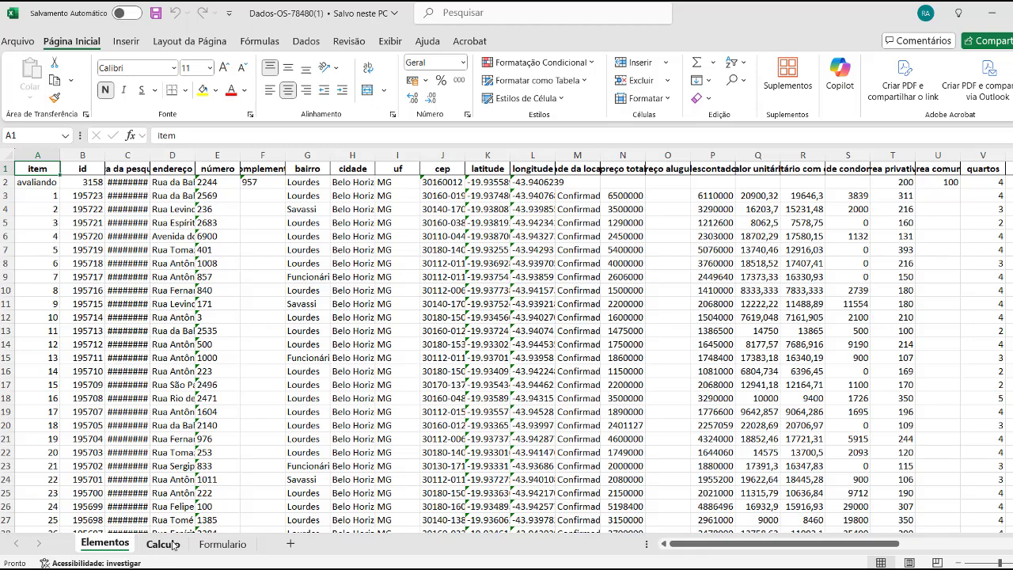
click(163, 544)
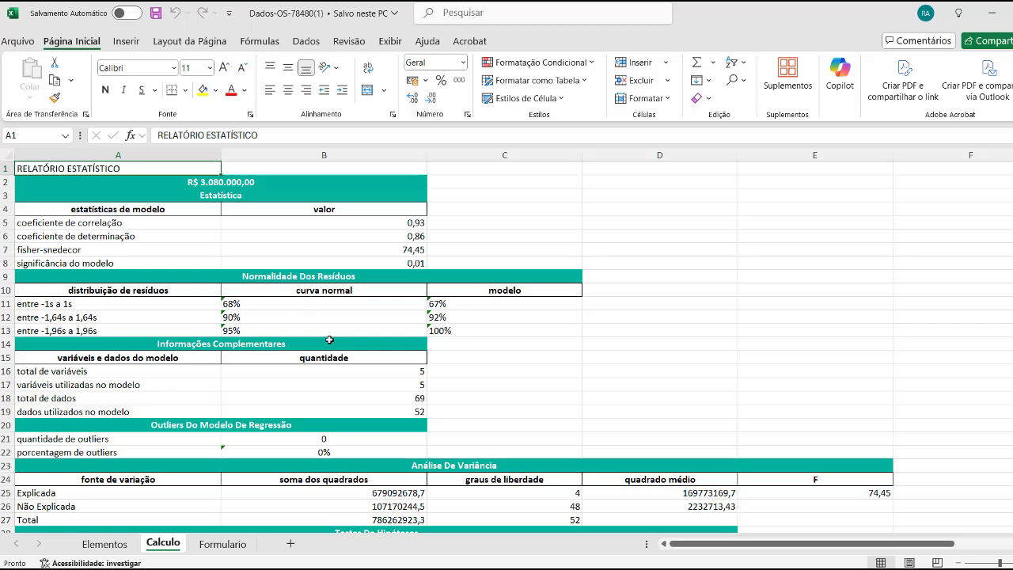
scroll(328, 345, down, 1)
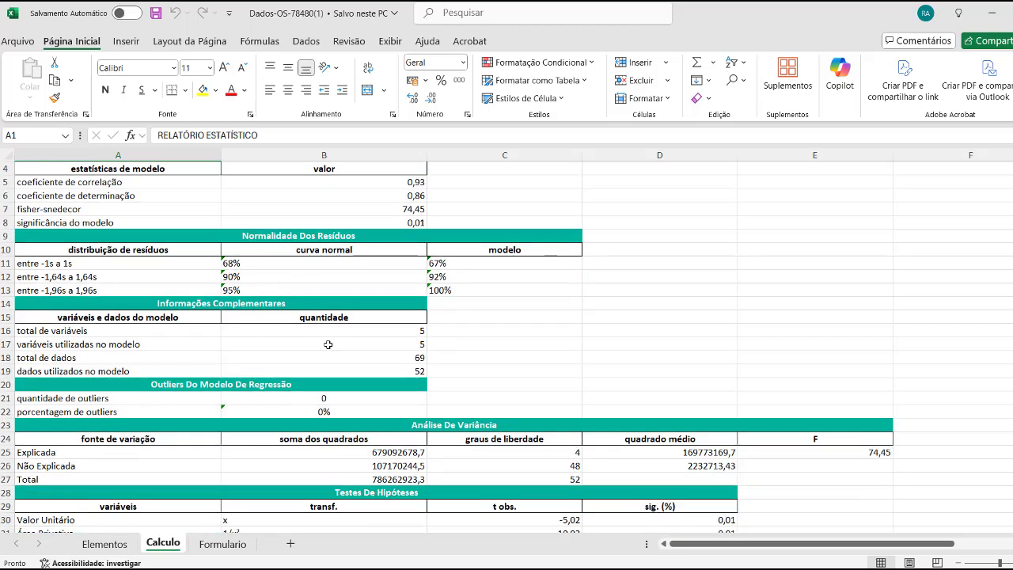
scroll(328, 344, down, 1)
scroll(327, 344, down, 2)
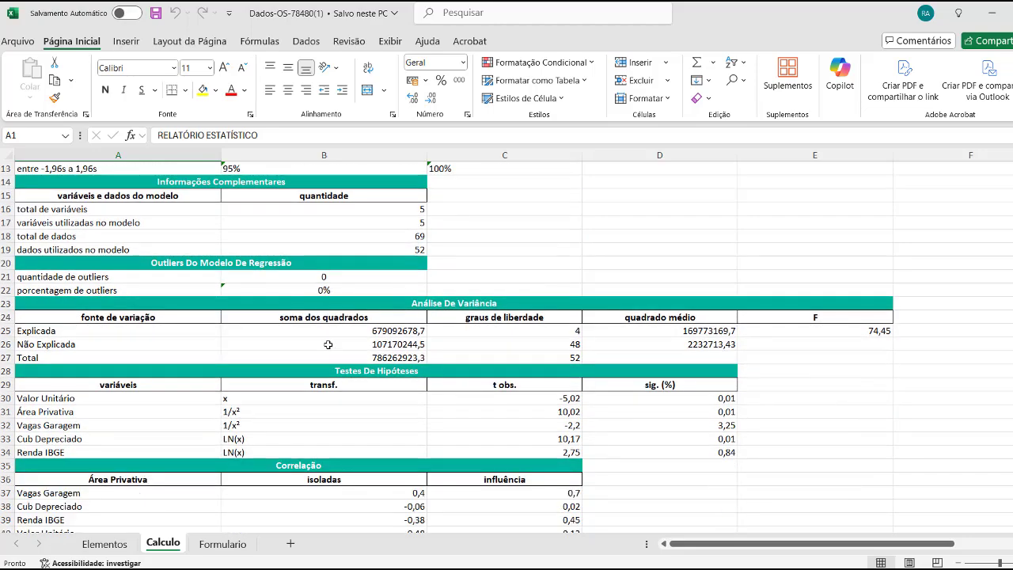
scroll(327, 344, down, 8)
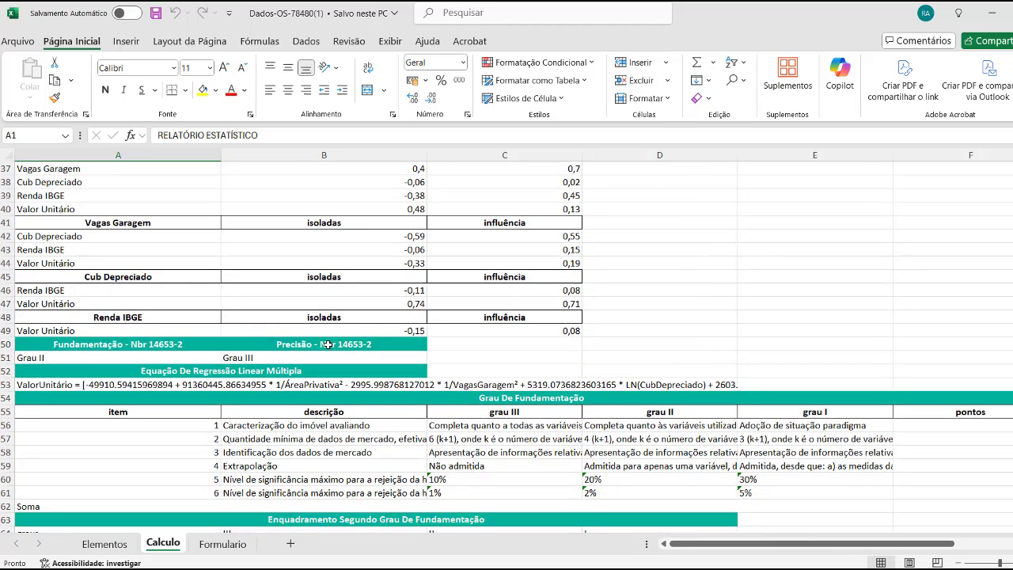
scroll(327, 344, down, 6)
scroll(328, 344, up, 8)
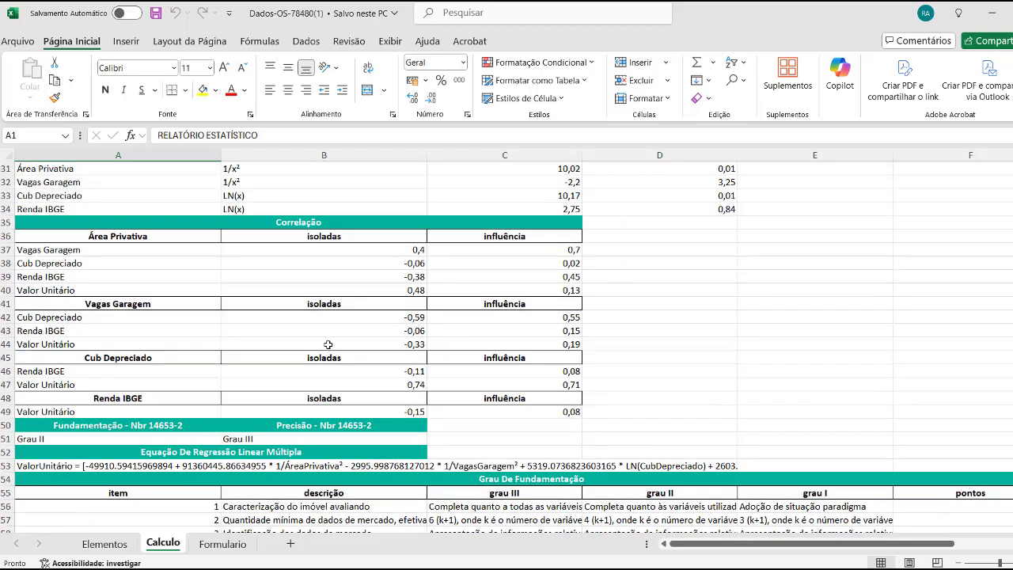
scroll(328, 344, up, 7)
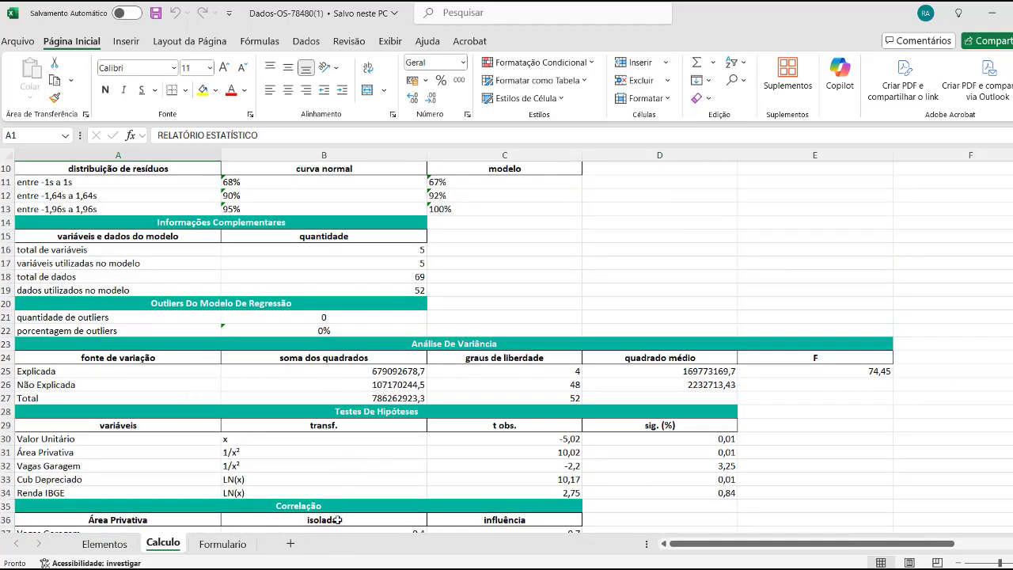
key(alt+Tab)
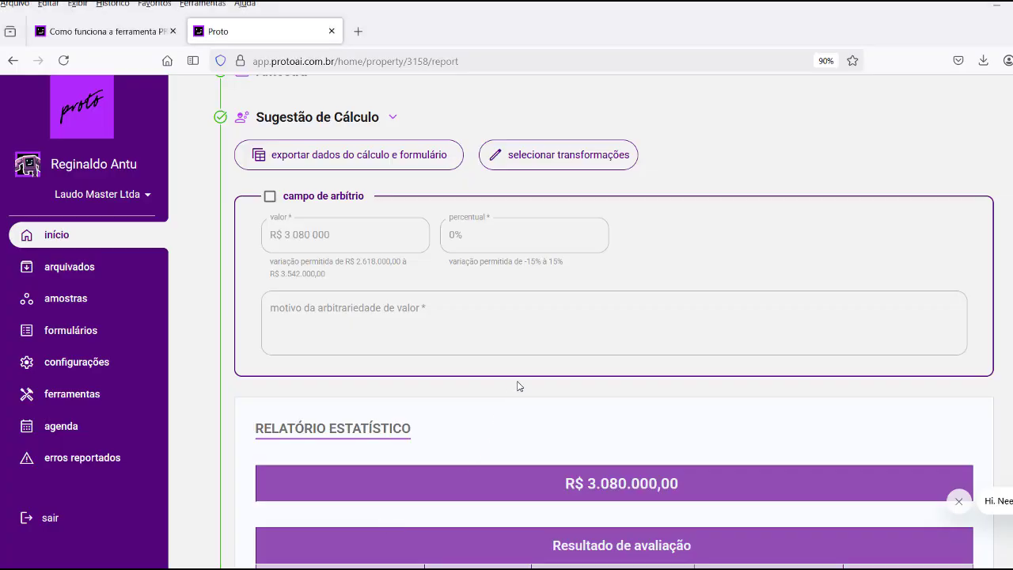
scroll(518, 385, down, 3)
scroll(574, 332, down, 15)
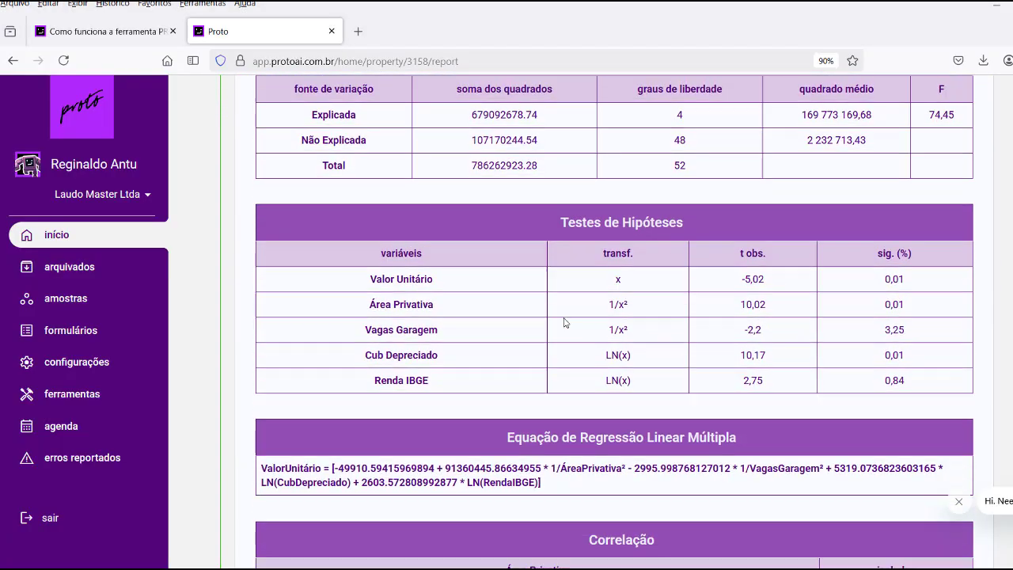
scroll(552, 331, down, 15)
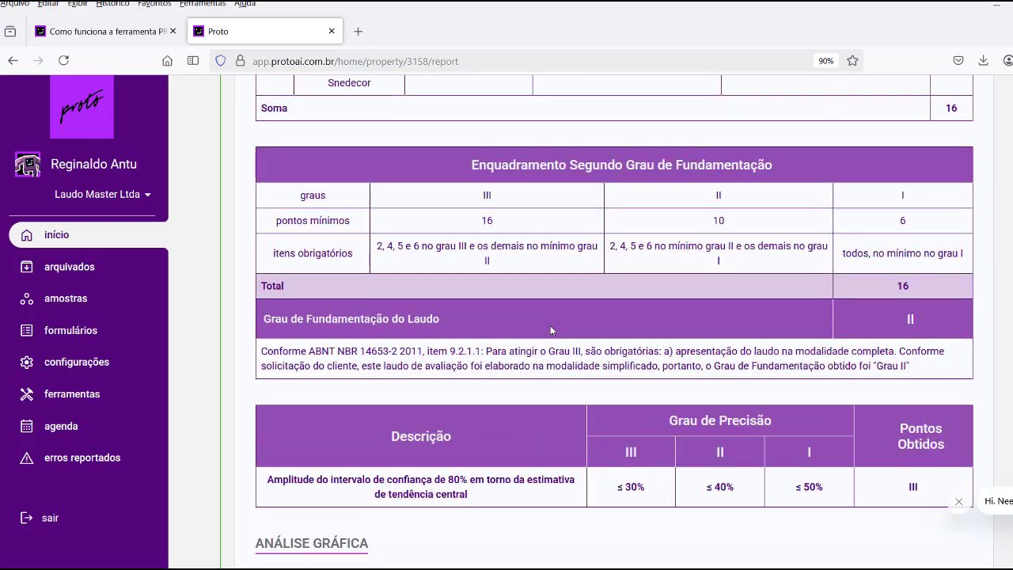
scroll(550, 330, down, 15)
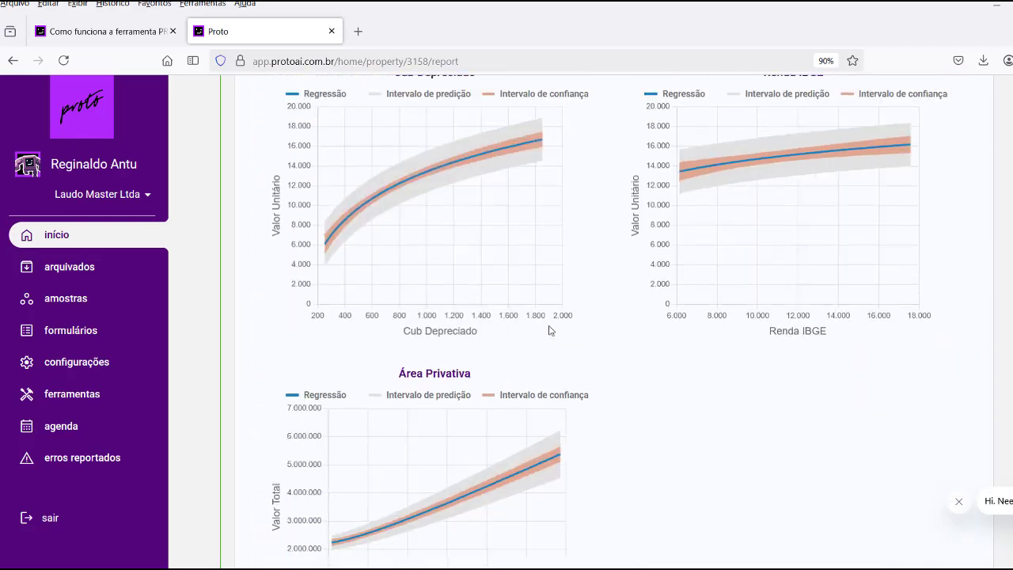
scroll(533, 315, down, 2)
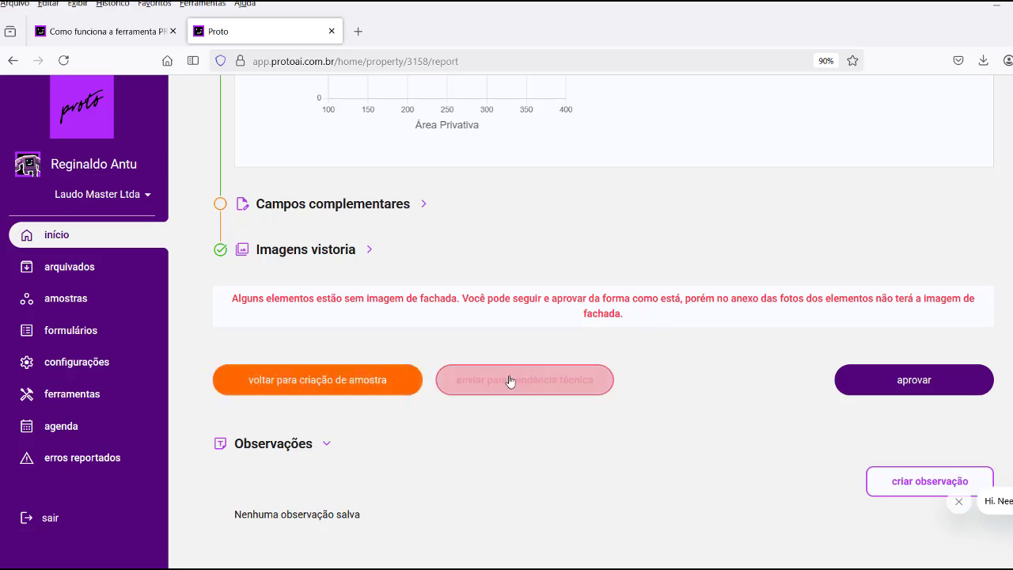
scroll(576, 282, up, 15)
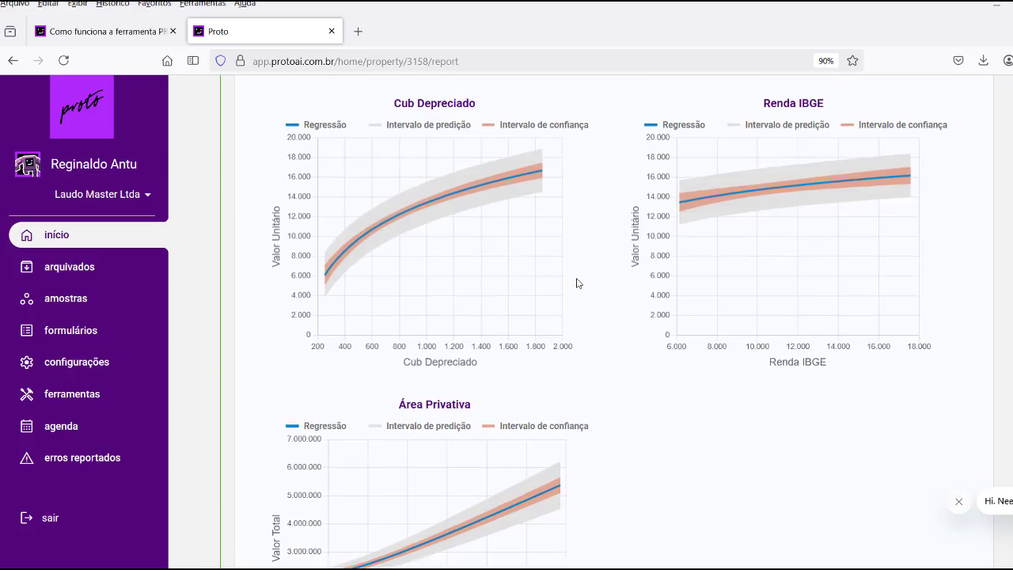
scroll(577, 282, up, 8)
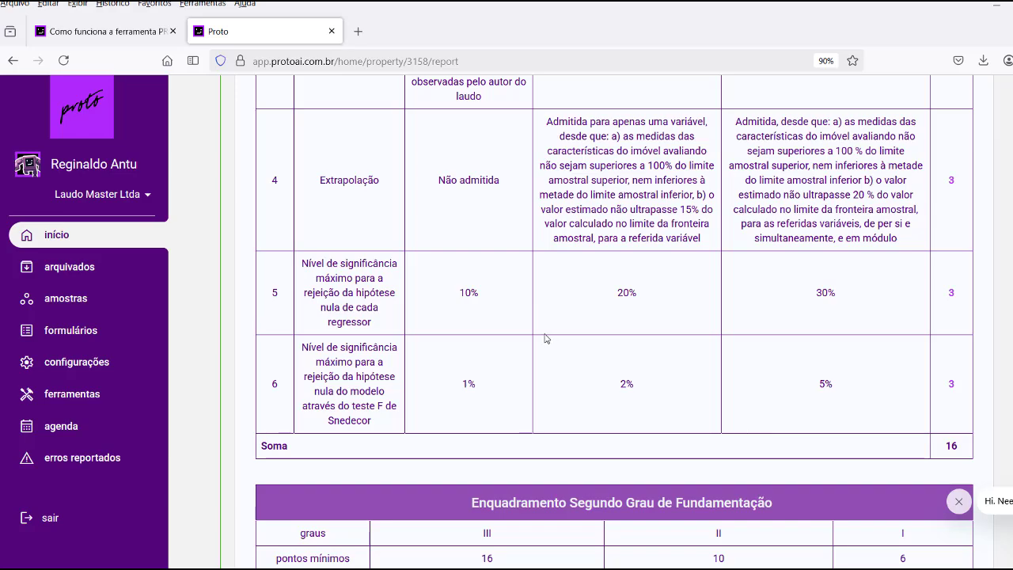
scroll(544, 338, down, 10)
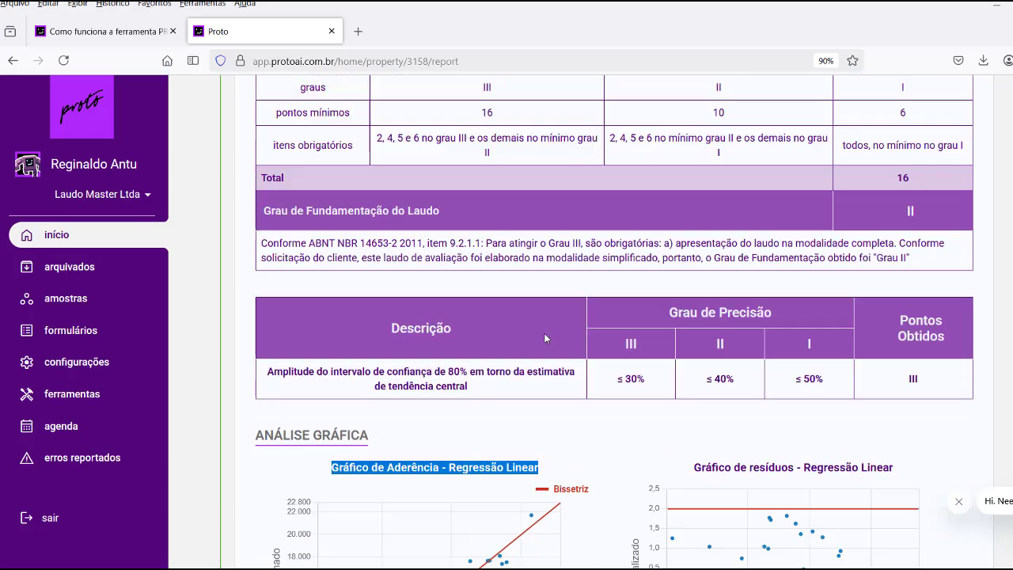
scroll(545, 338, down, 15)
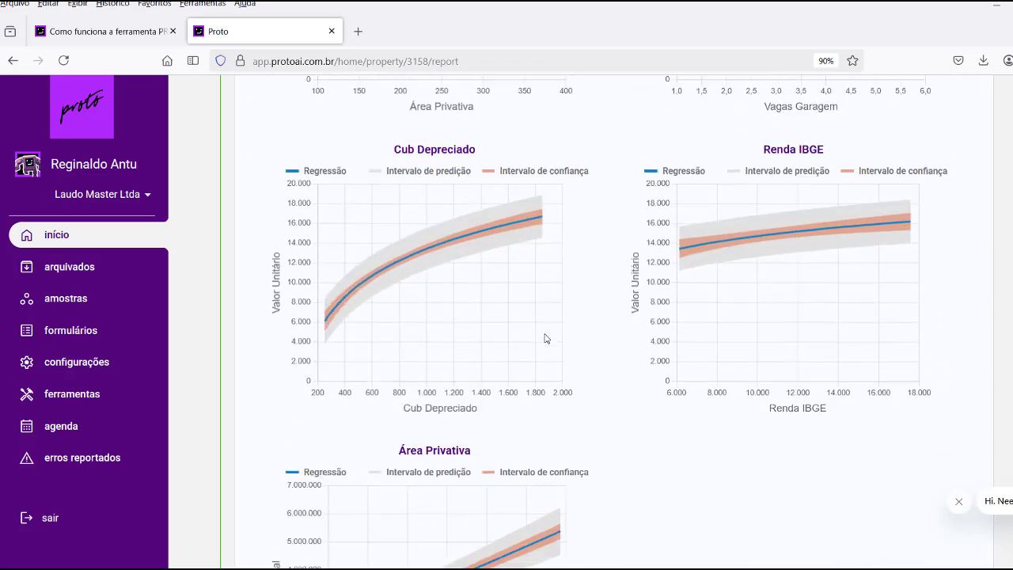
scroll(544, 337, down, 1)
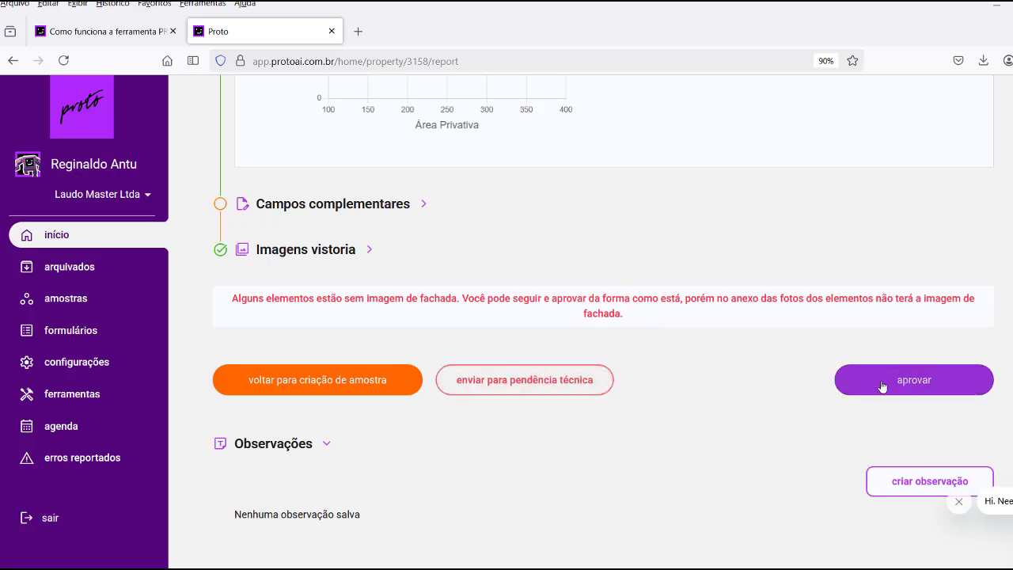
scroll(543, 341, up, 15)
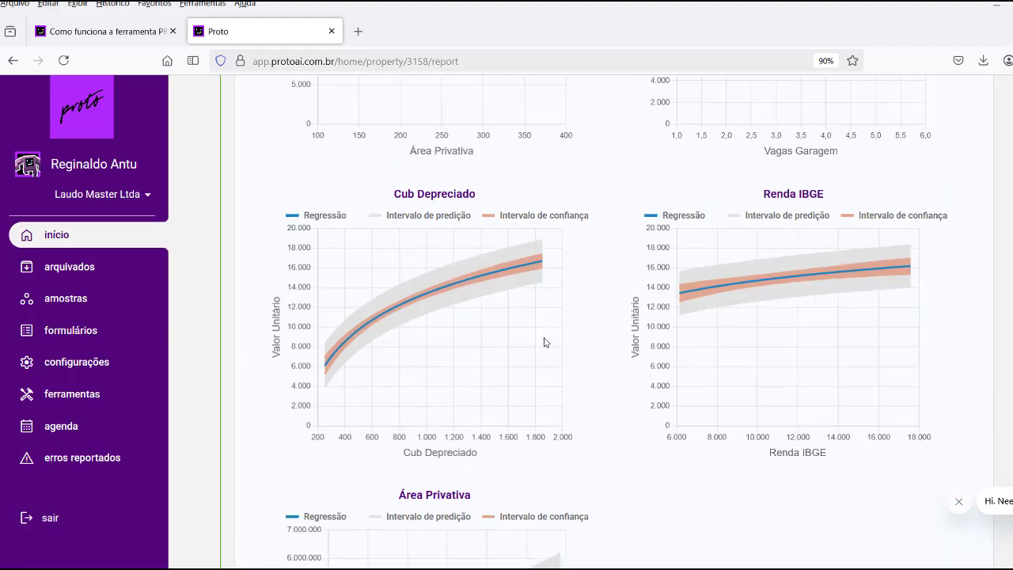
scroll(529, 318, up, 10)
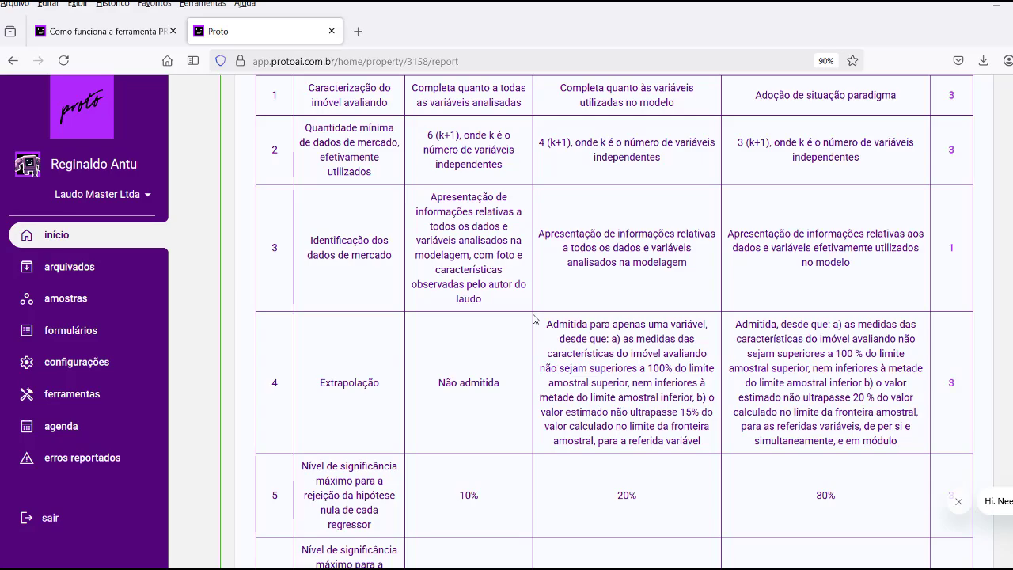
scroll(543, 282, up, 10)
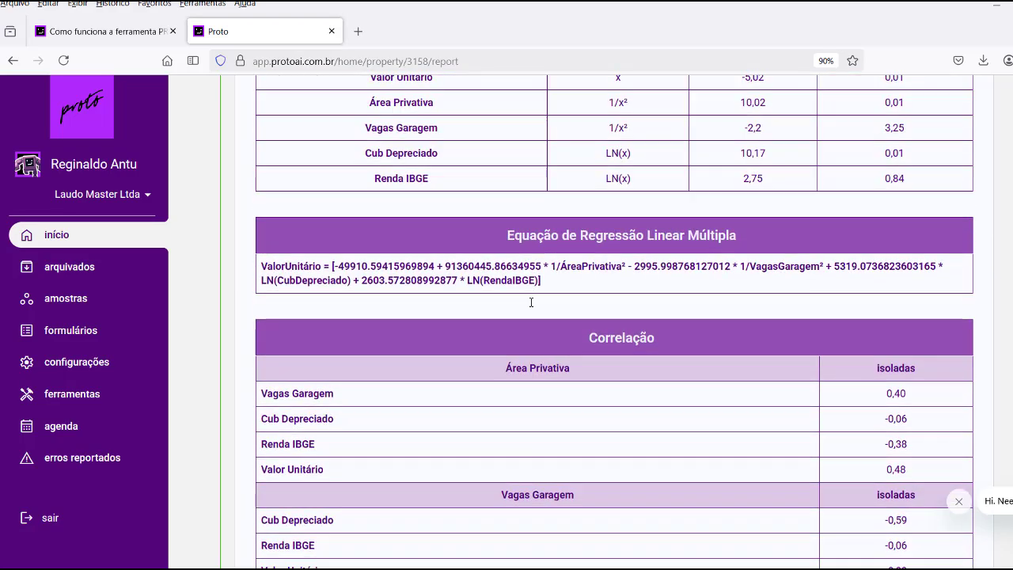
scroll(531, 330, up, 10)
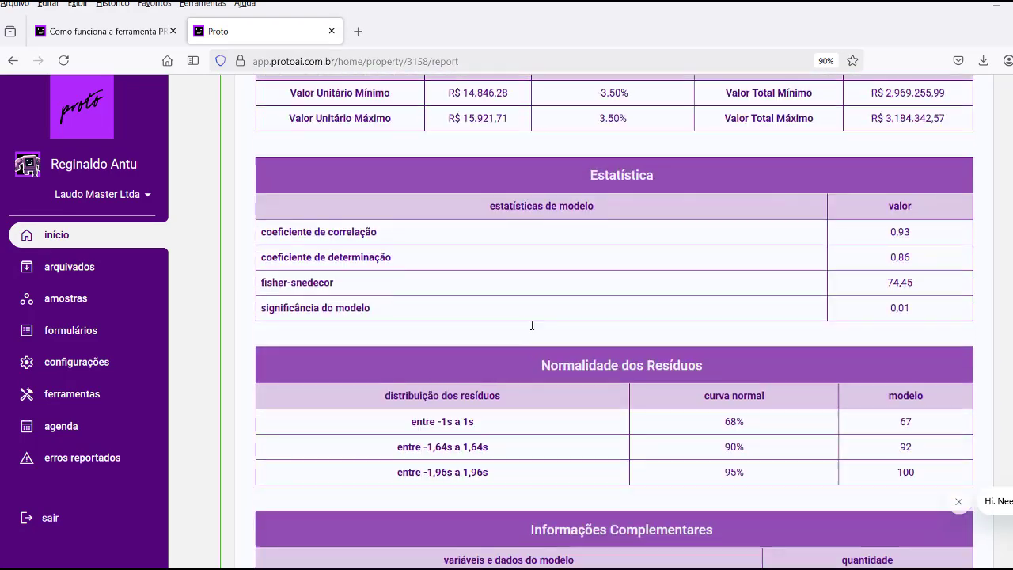
scroll(532, 326, up, 3)
scroll(532, 326, down, 5)
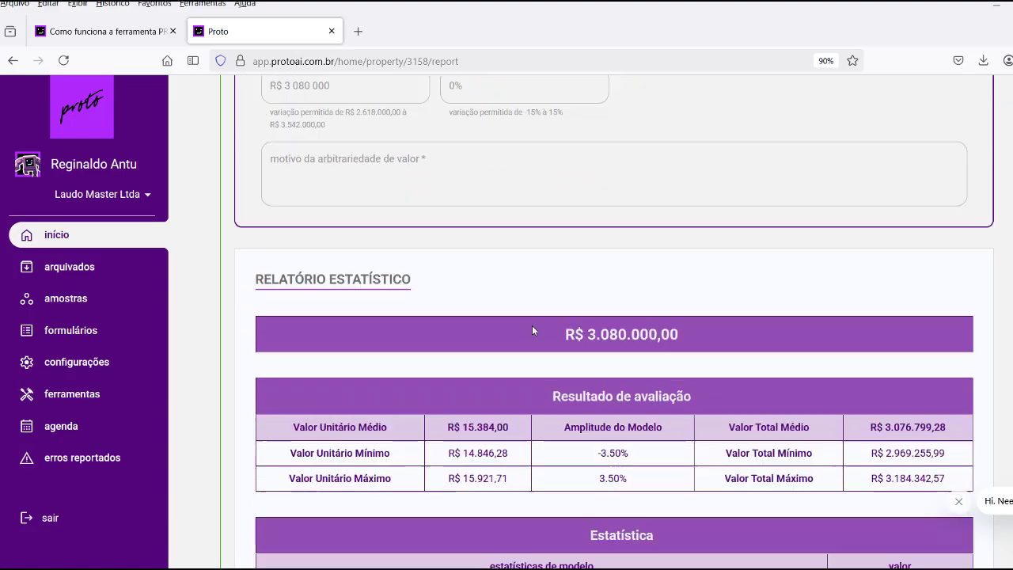
scroll(533, 330, down, 15)
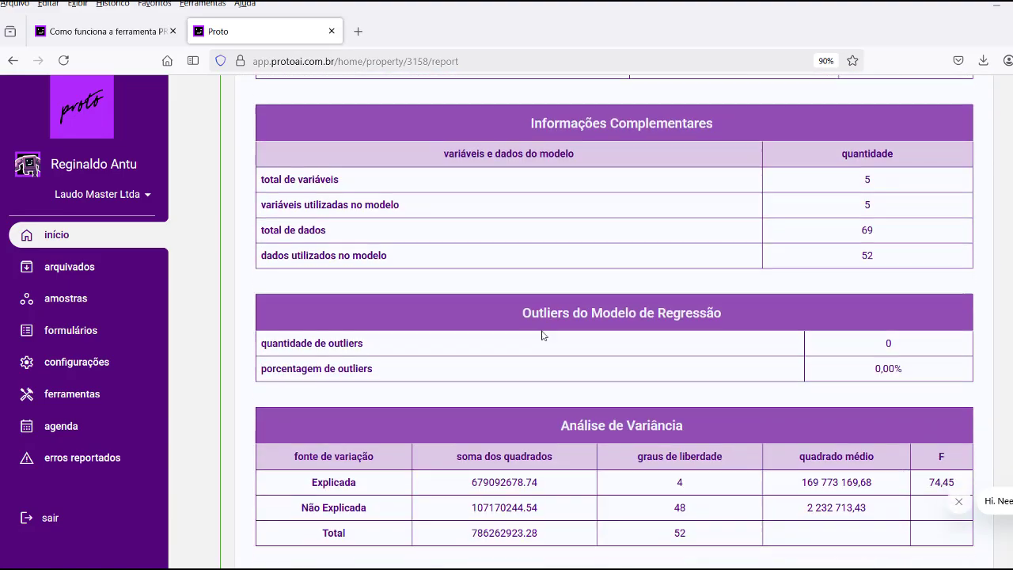
scroll(543, 336, down, 7)
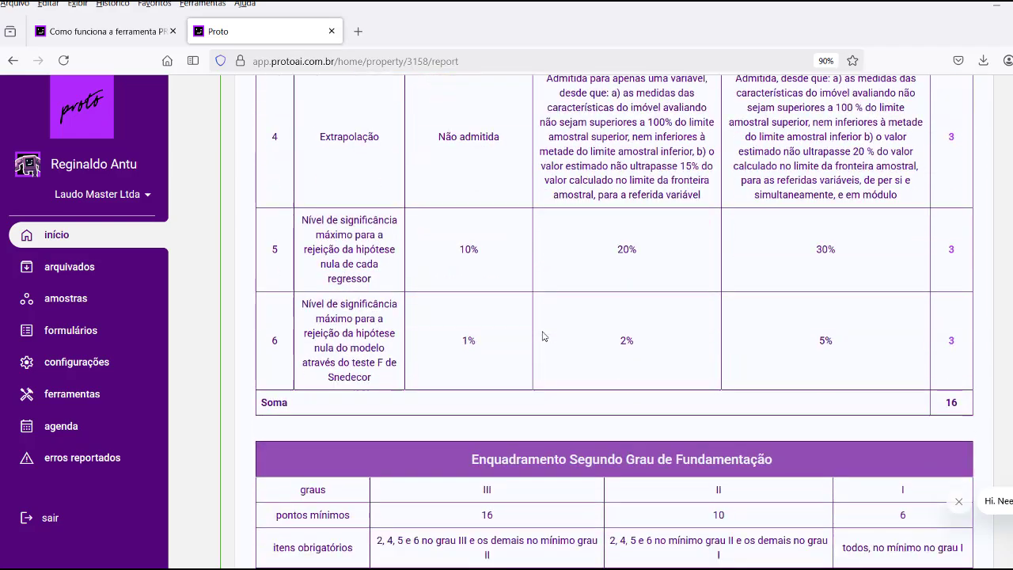
scroll(543, 336, down, 10)
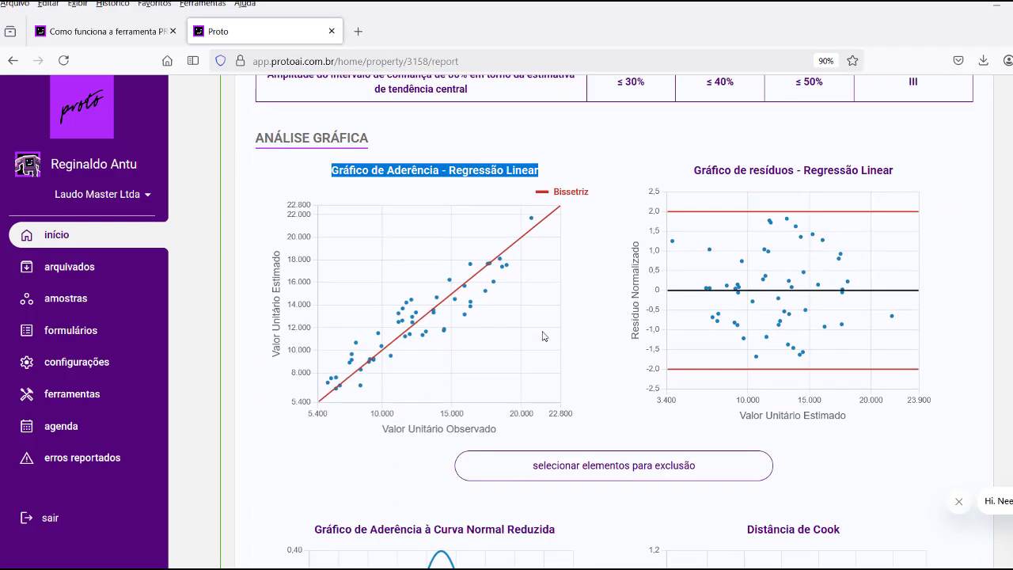
scroll(543, 336, down, 10)
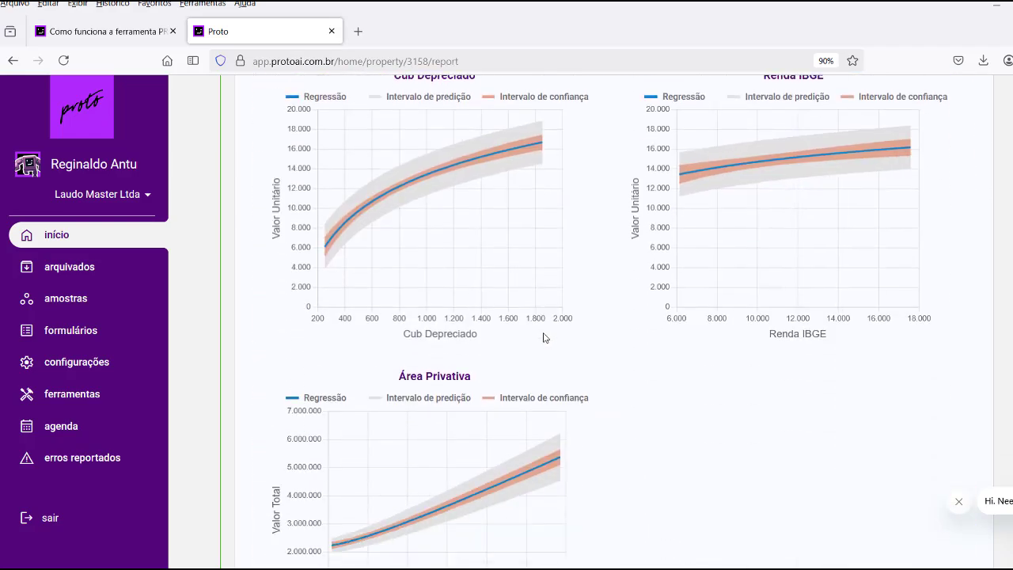
scroll(543, 336, down, 1)
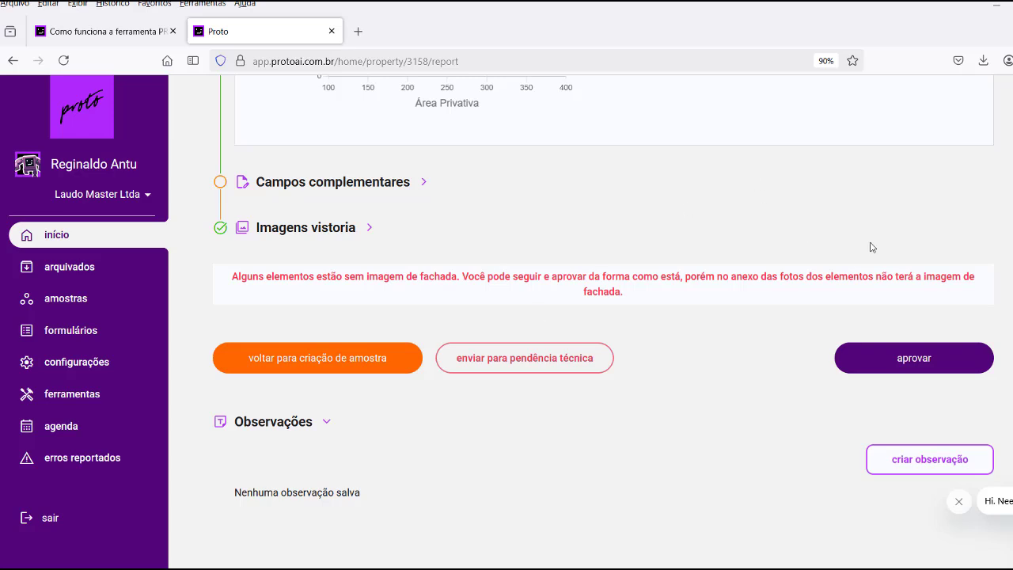
scroll(462, 229, up, 2)
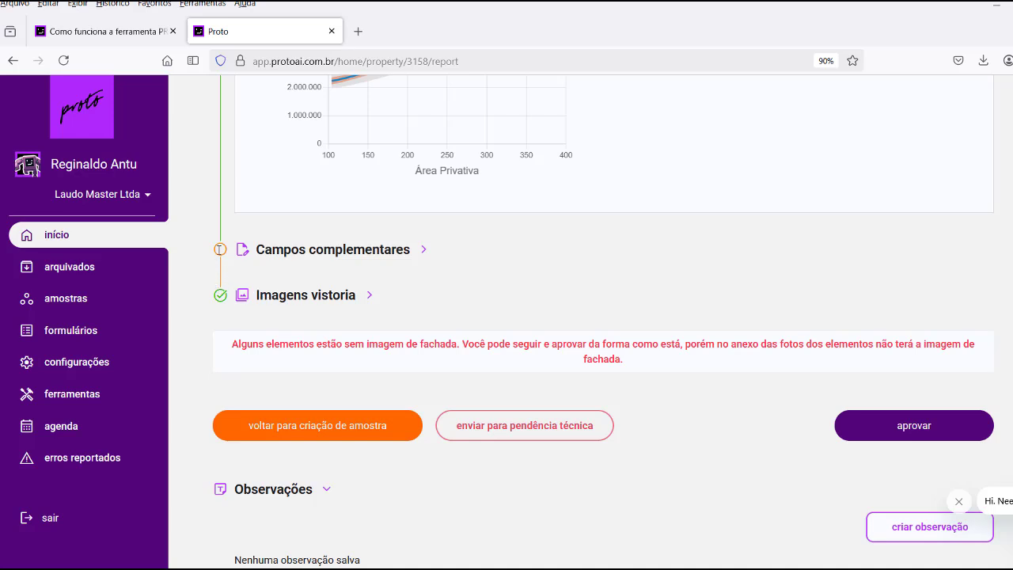
scroll(222, 250, up, 2)
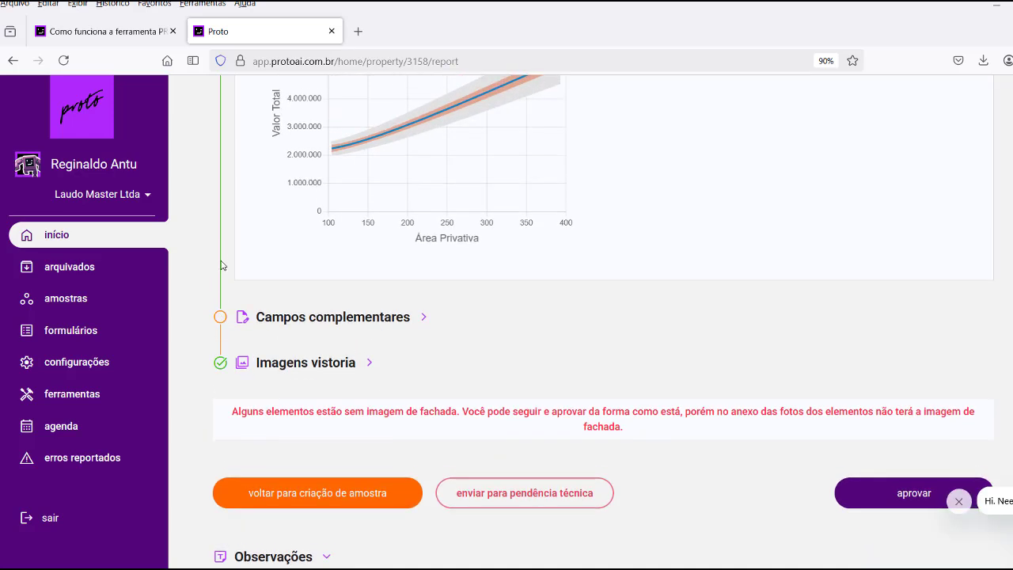
Set desempenho Aparentemente Aquecido, número de ofertas Aparentemente Alto and liquidez Sem Destaque.
click(311, 319)
scroll(449, 338, down, 2)
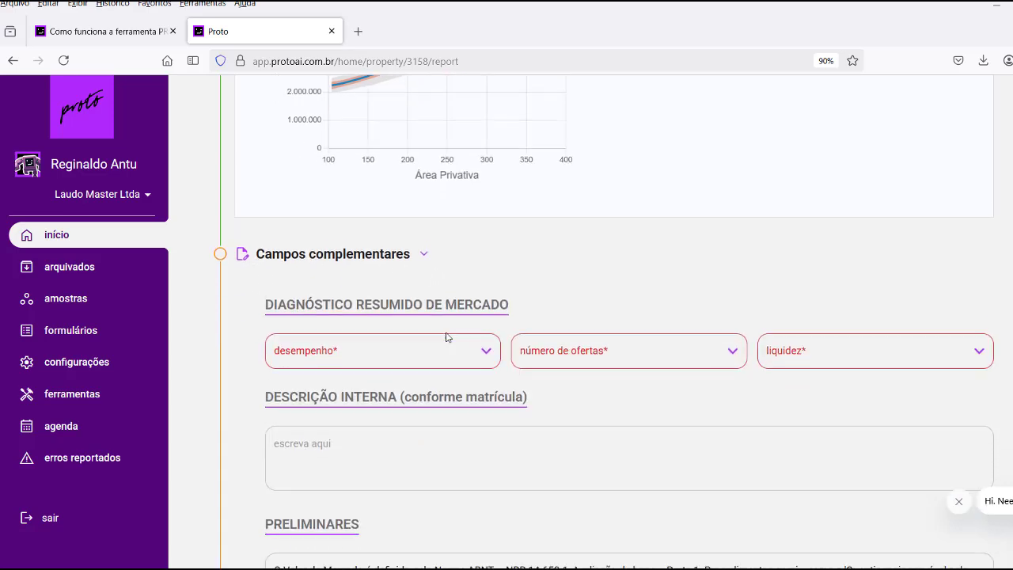
scroll(644, 341, down, 1)
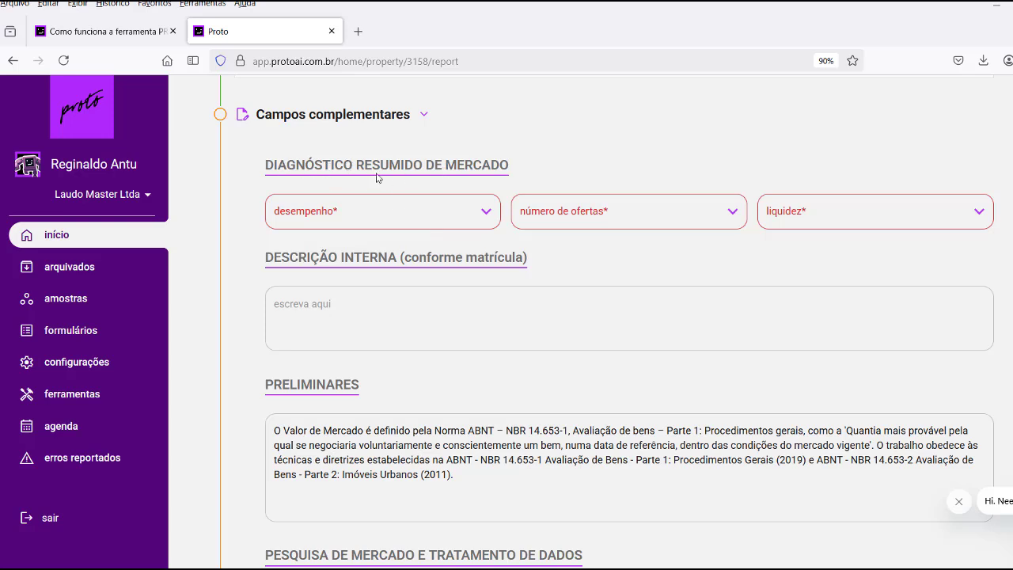
click(484, 210)
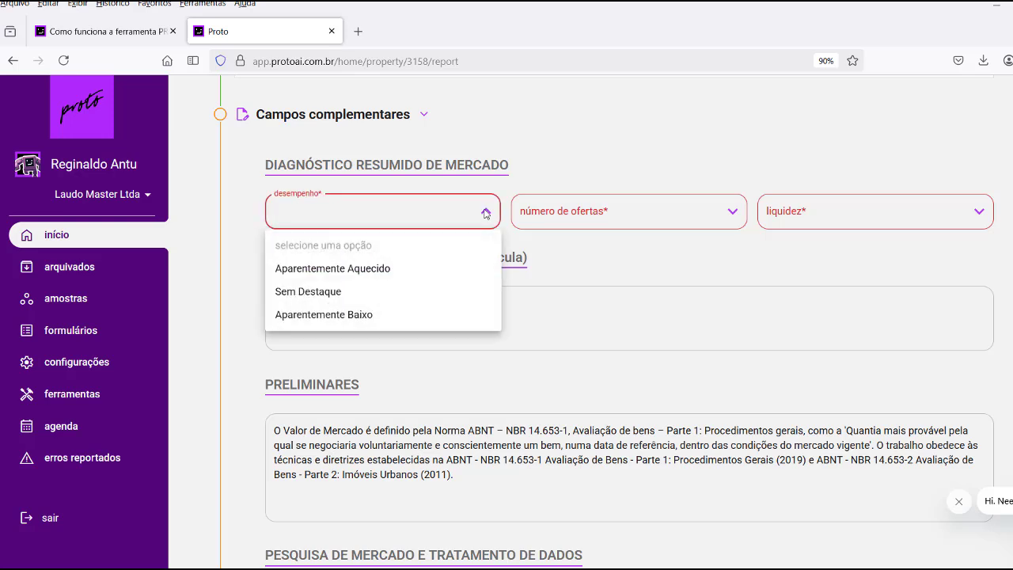
click(341, 269)
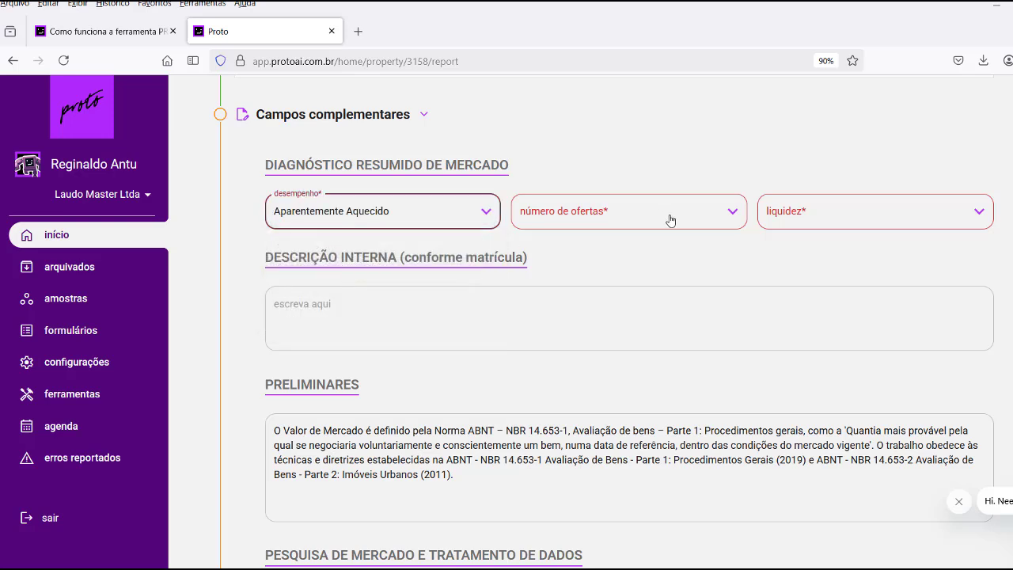
click(734, 213)
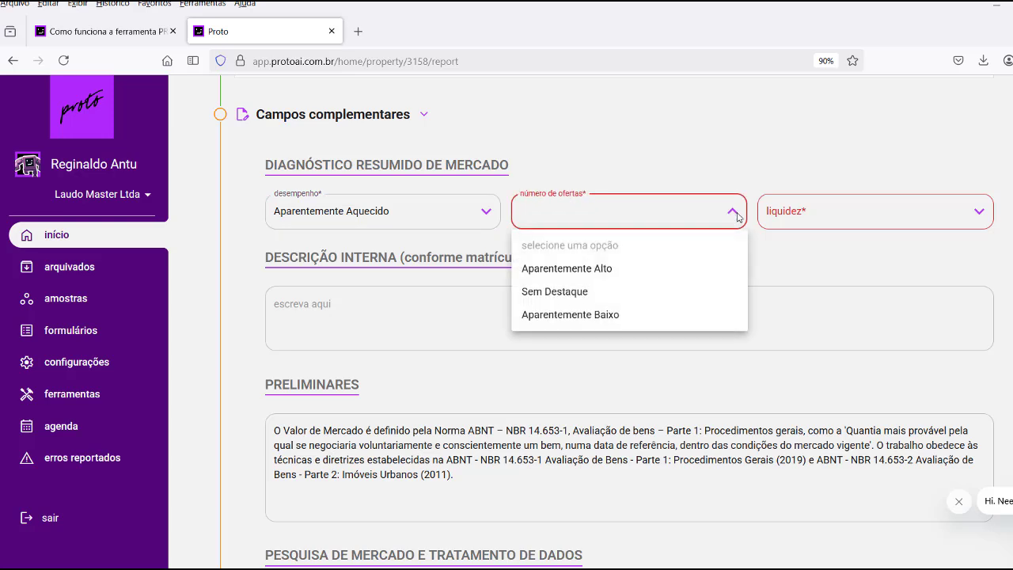
click(562, 273)
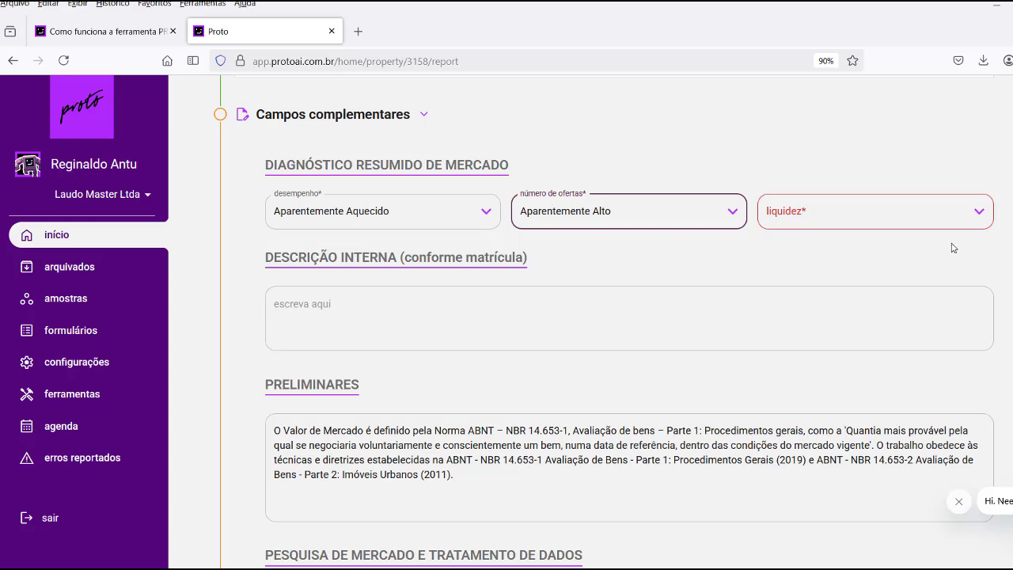
click(978, 218)
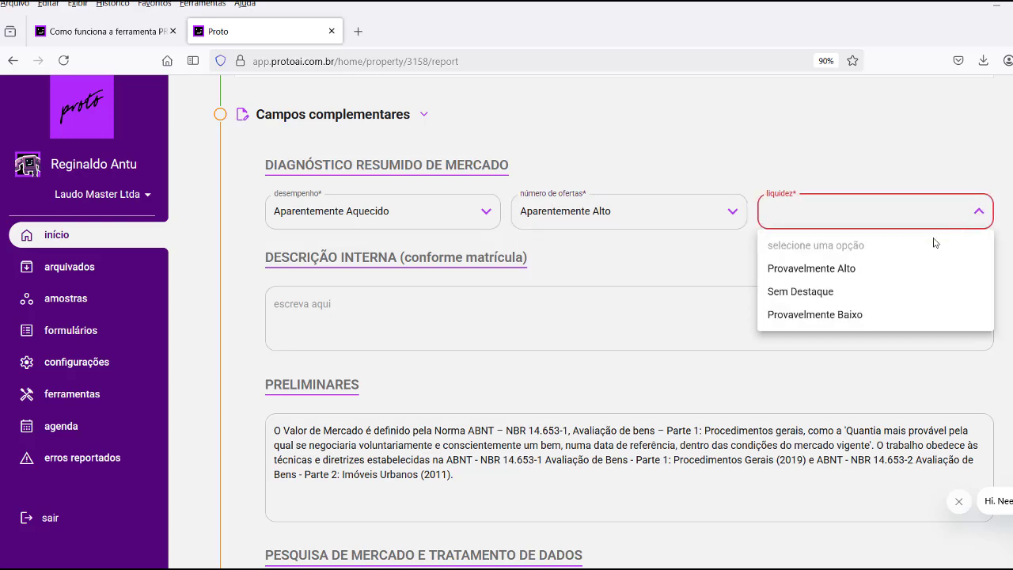
click(815, 292)
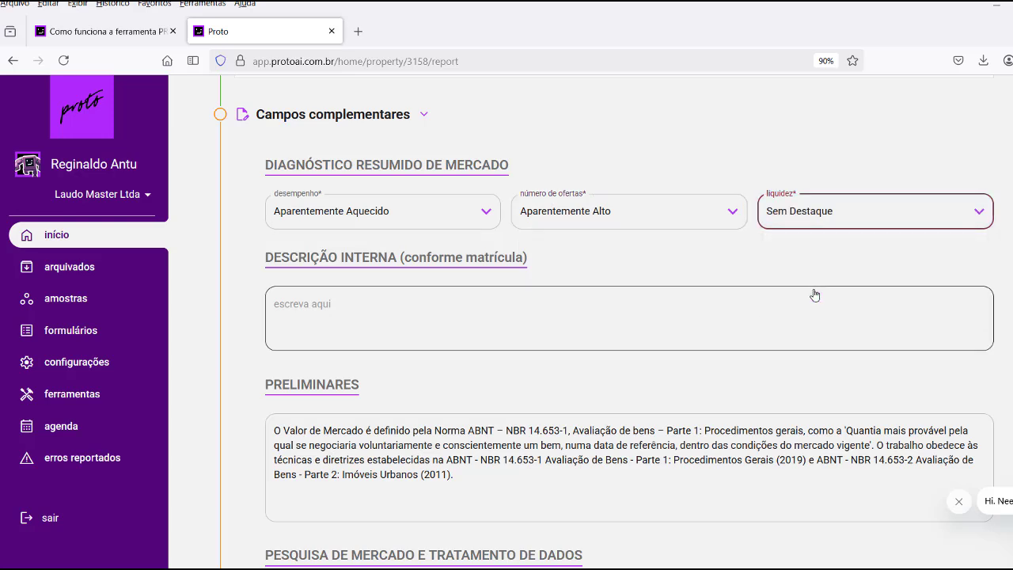
scroll(594, 294, down, 1)
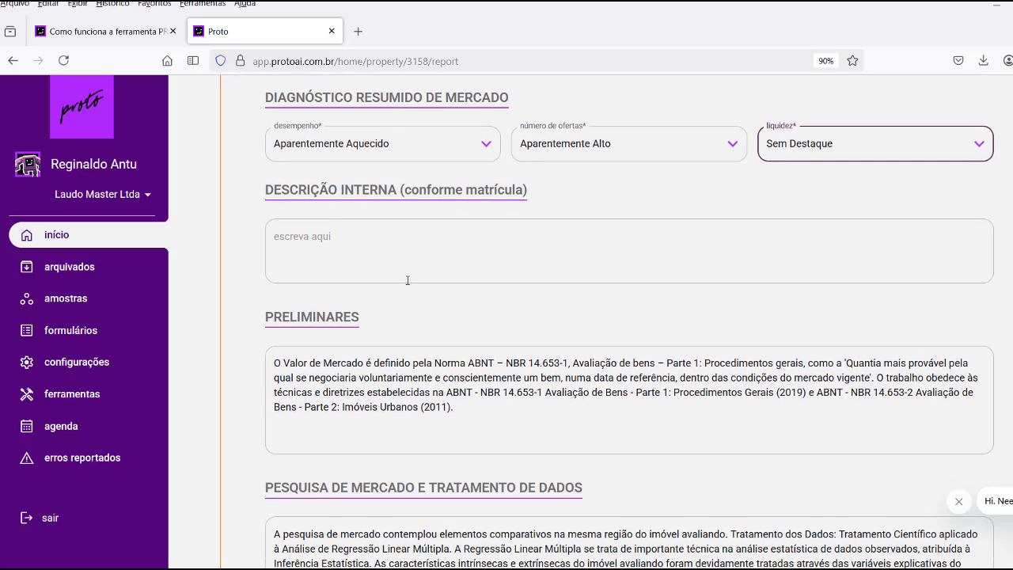
click(318, 244)
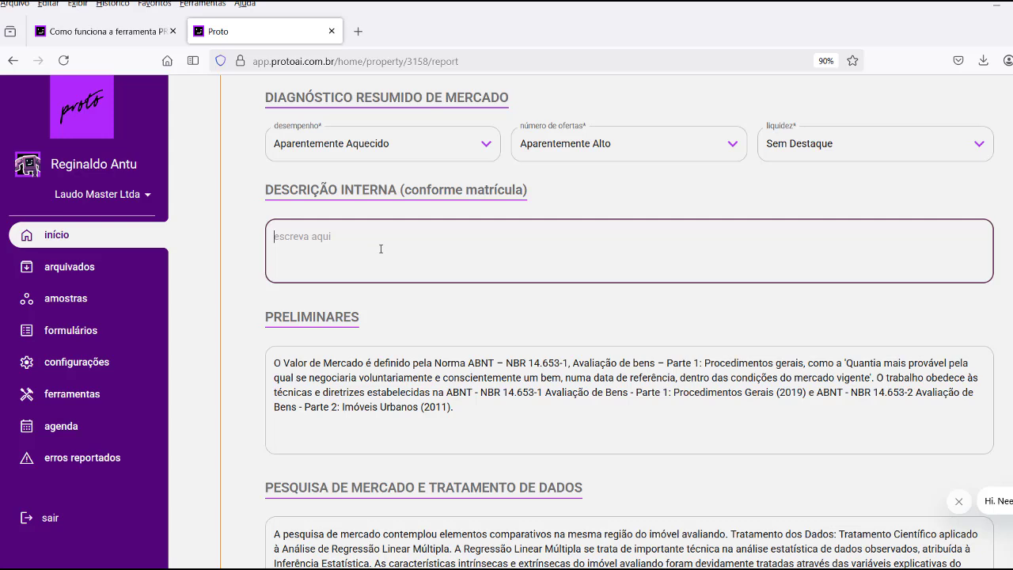
drag(404, 191, 524, 190)
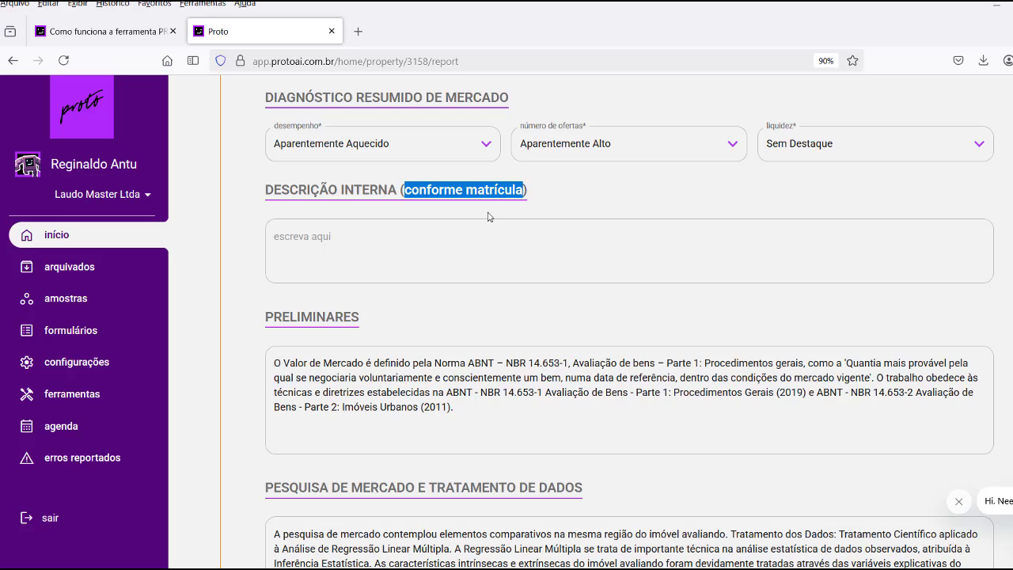
scroll(473, 234, down, 3)
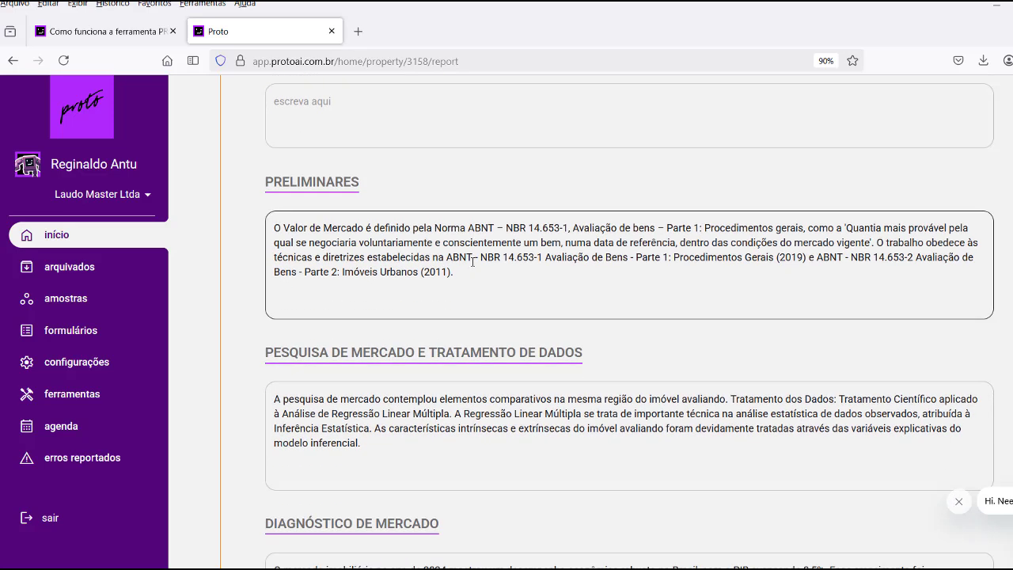
drag(277, 228, 465, 270)
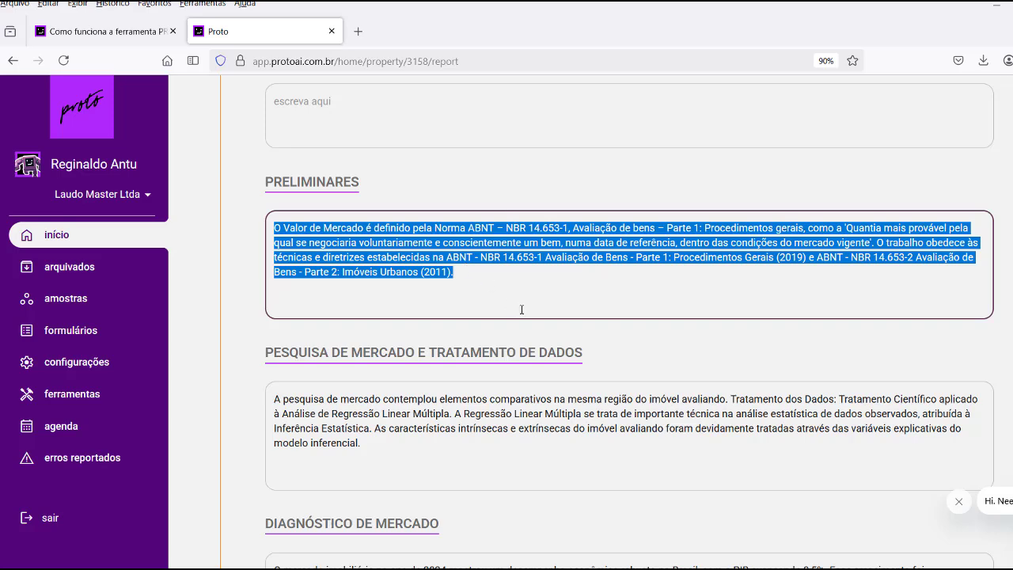
scroll(522, 309, down, 3)
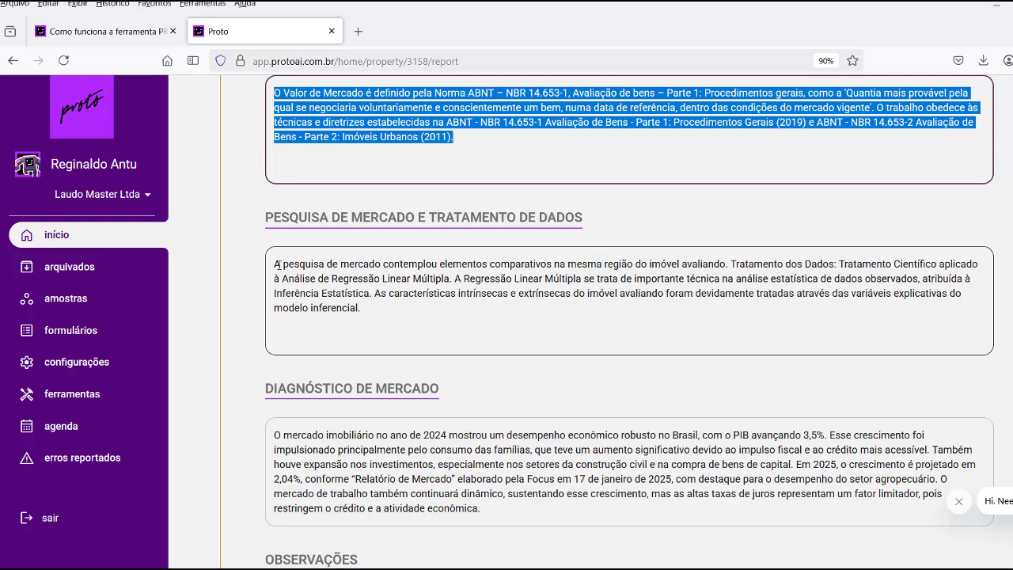
drag(277, 264, 379, 309)
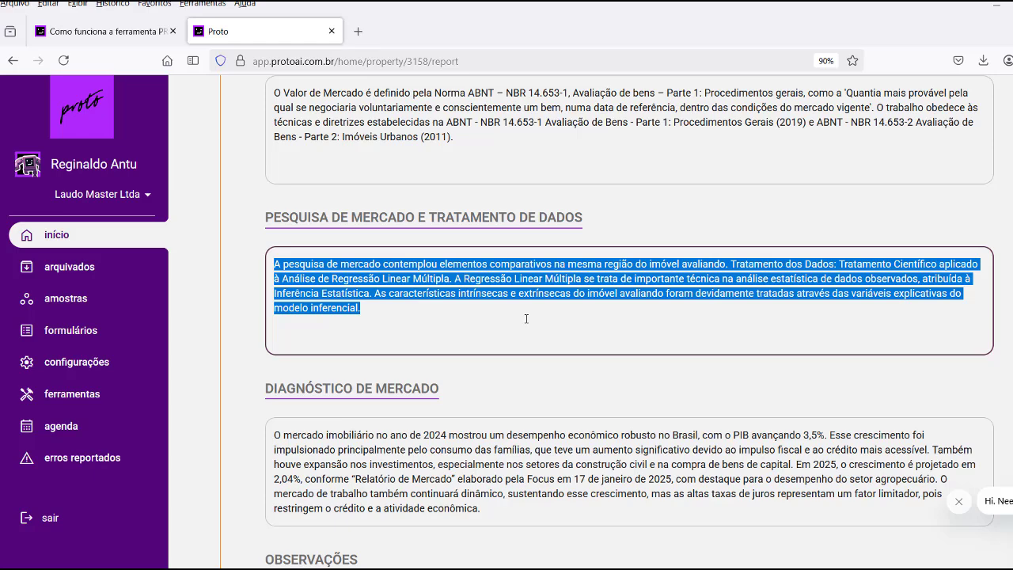
scroll(526, 318, down, 3)
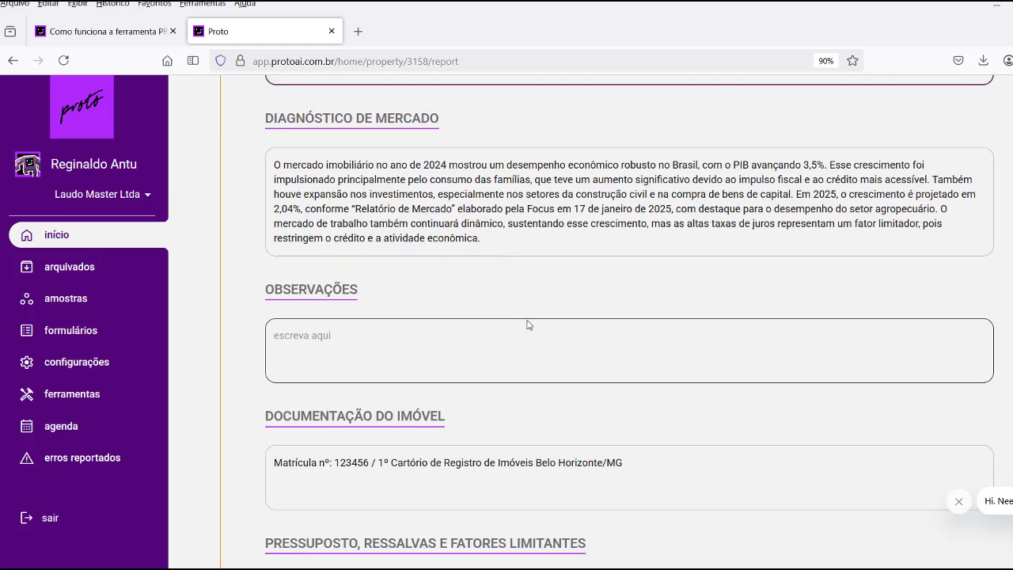
scroll(484, 212, down, 5)
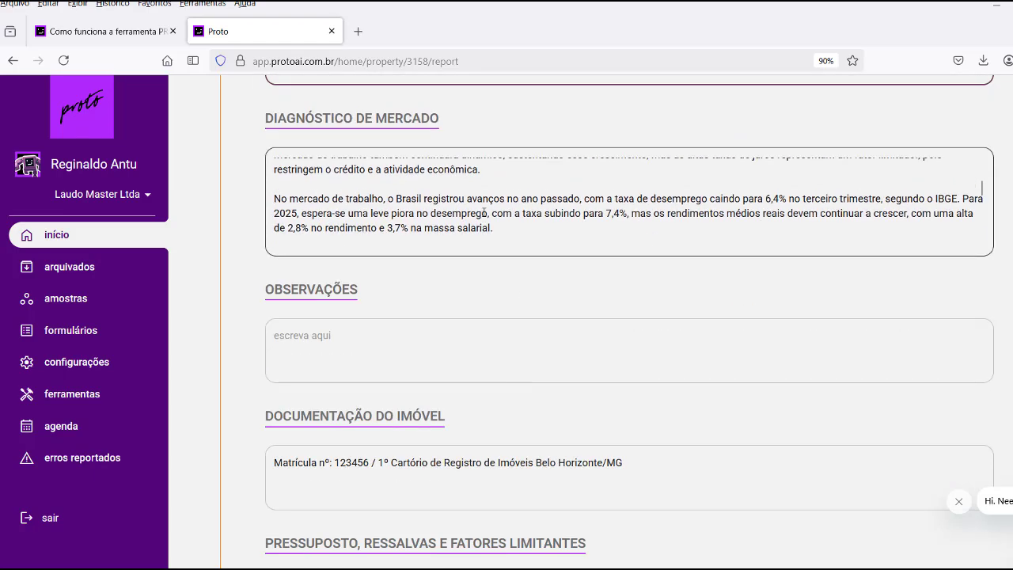
scroll(483, 212, down, 2)
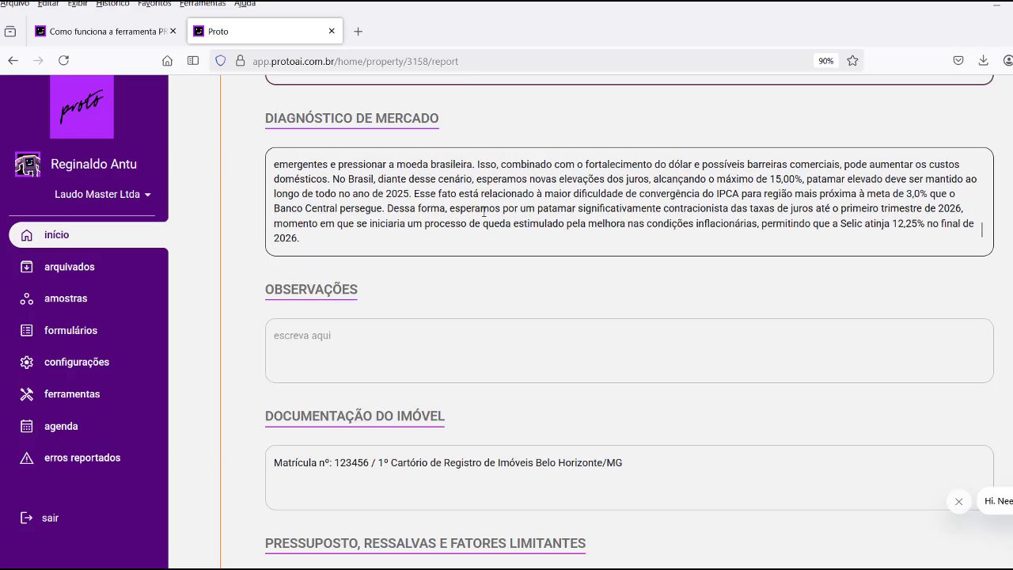
scroll(483, 212, up, 7)
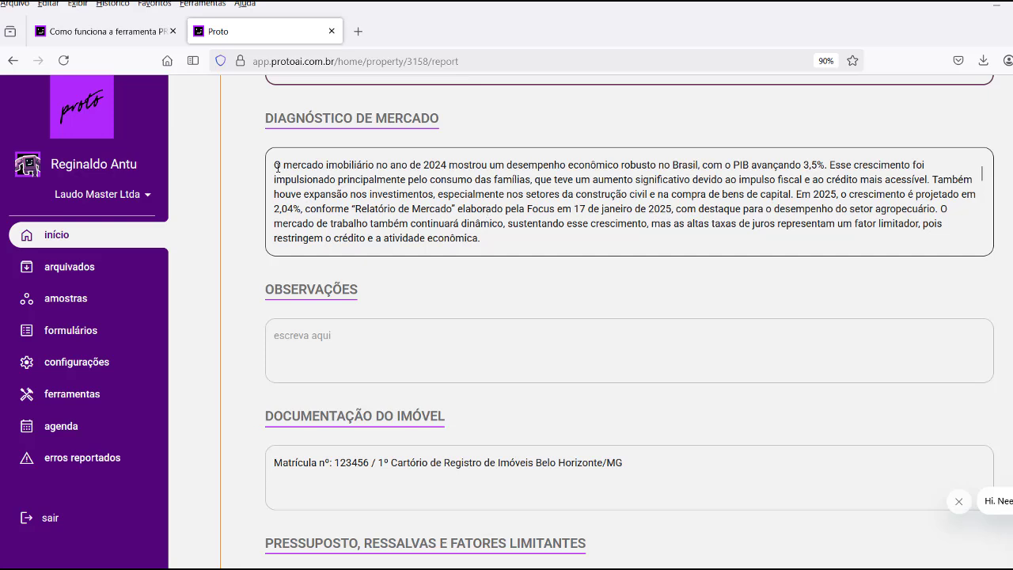
drag(278, 167, 502, 235)
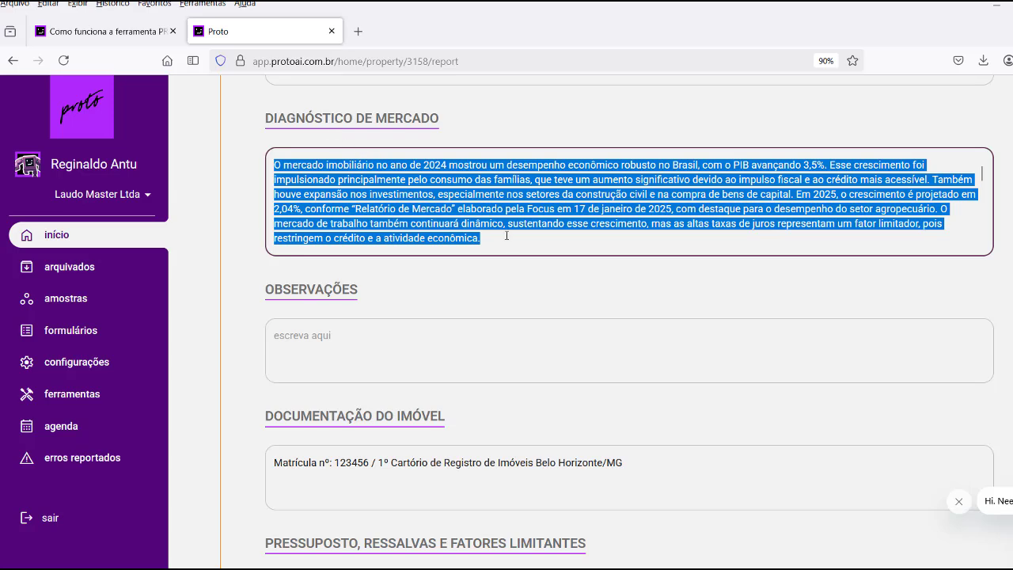
scroll(519, 236, down, 2)
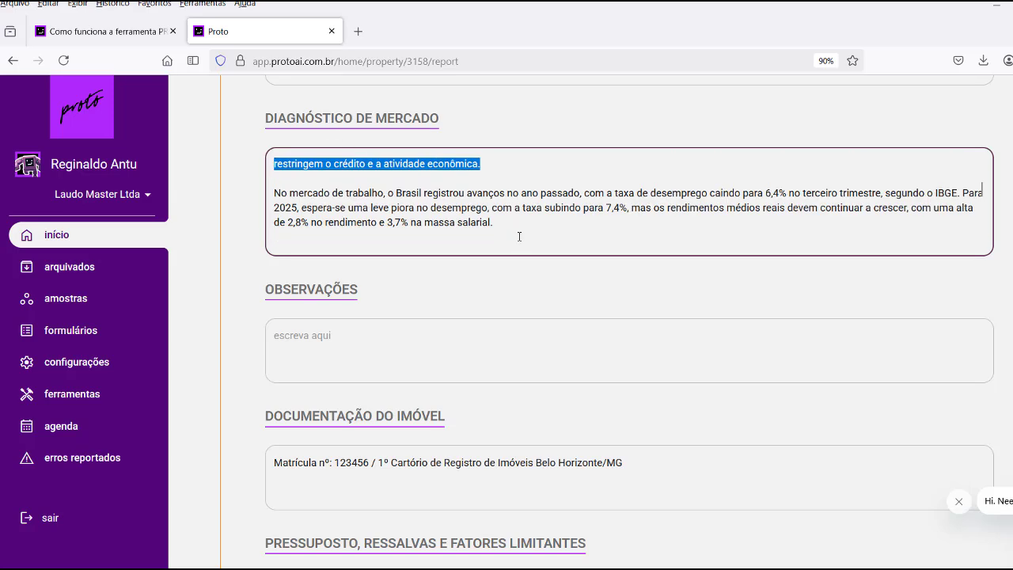
scroll(519, 236, up, 2)
click(494, 209)
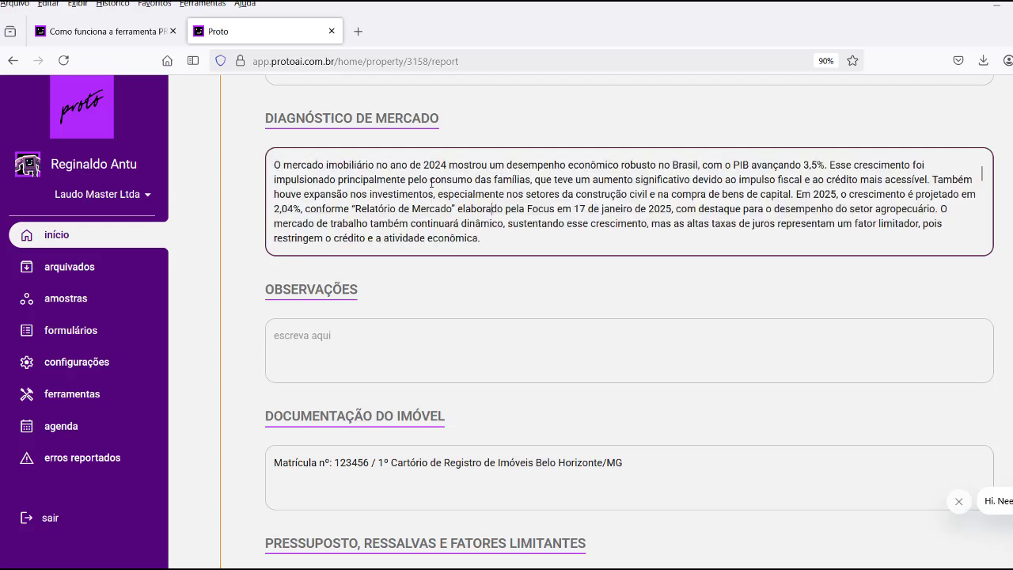
scroll(458, 193, down, 10)
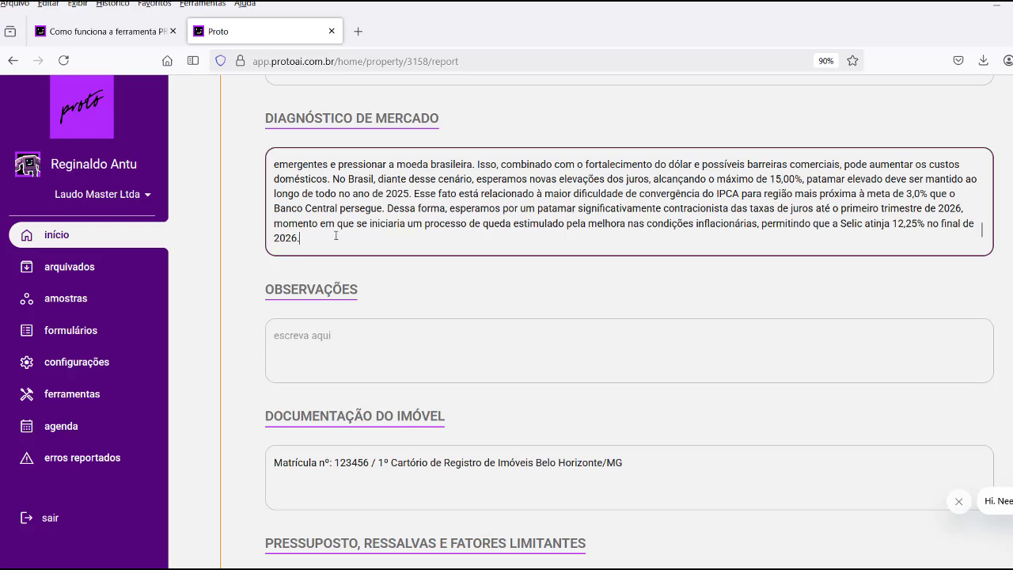
Add a new line 'O bairro de Lourdes tem...' at the end of Diagnóstico de Mercado.
key(Return)
key(Return)
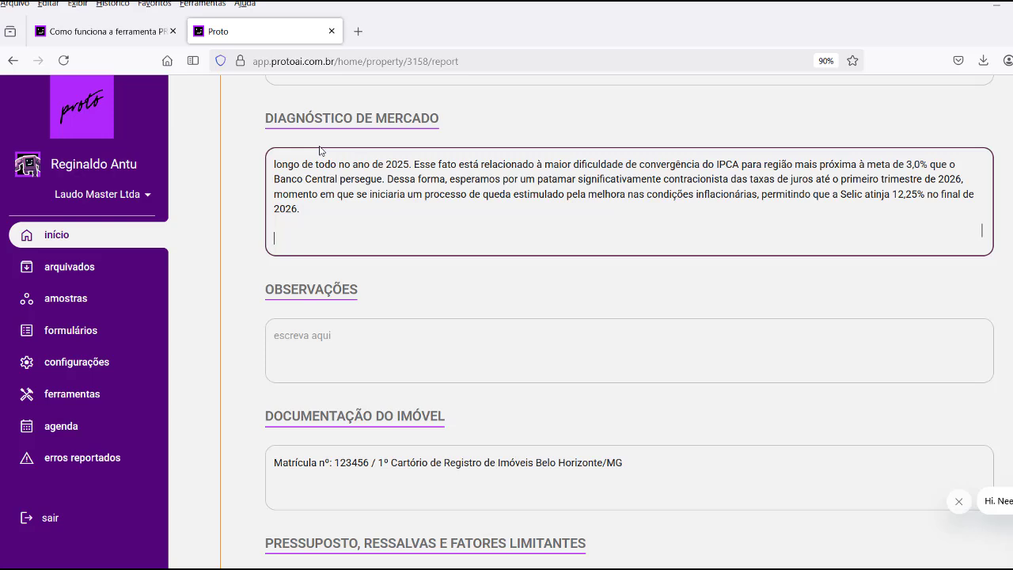
text(O na)
key(BackSpace)
text(bairro de Lourdes tem.....)
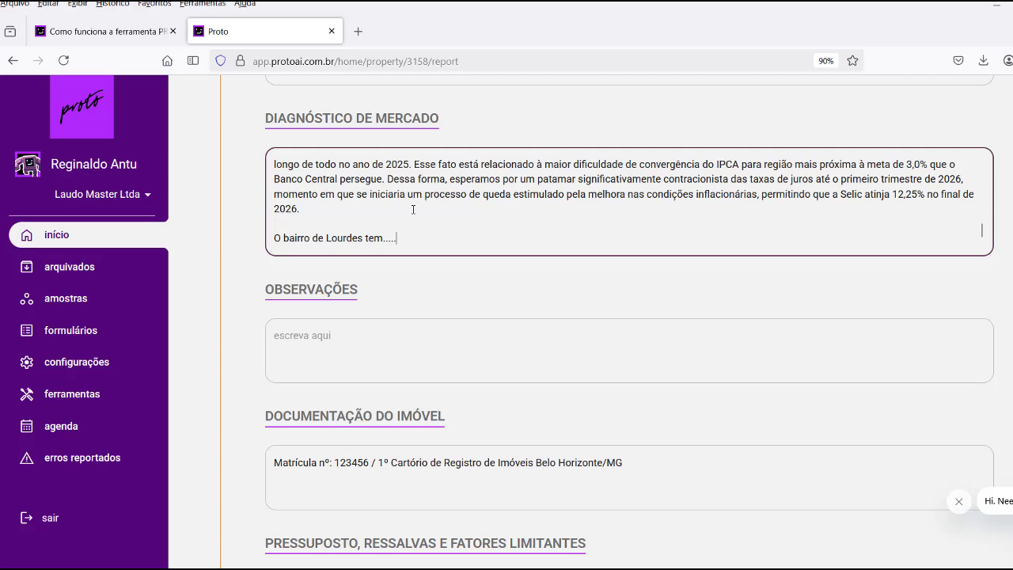
scroll(412, 210, down, 3)
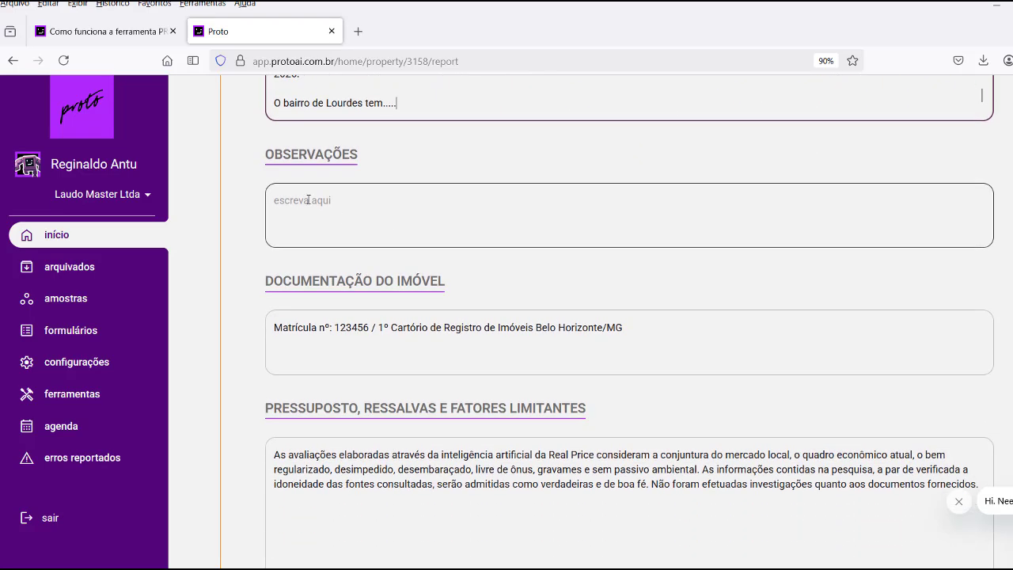
Review the Observações field, the Documentação registration line and the limiting-factors text.
click(310, 199)
scroll(372, 210, down, 3)
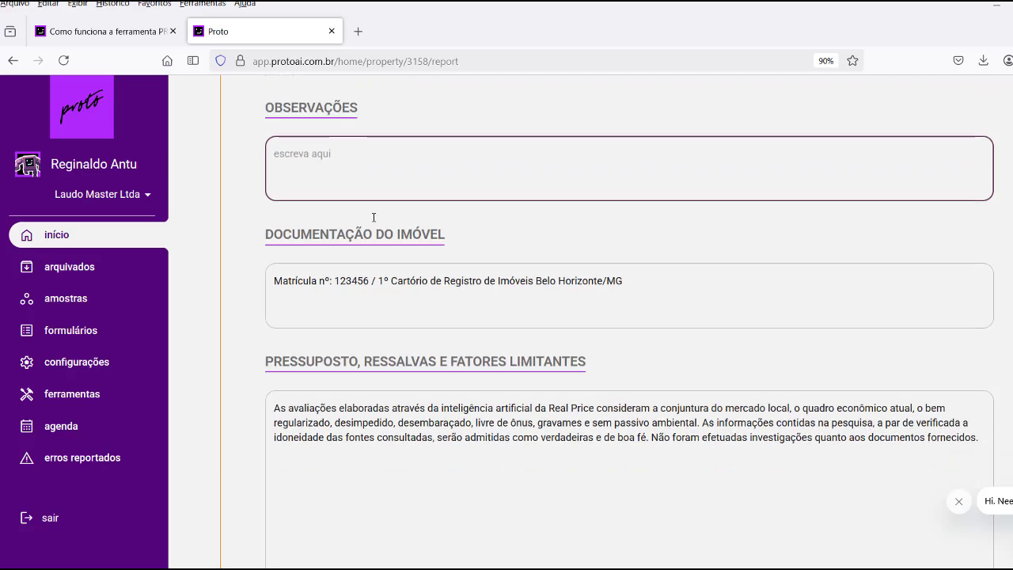
drag(277, 193, 644, 195)
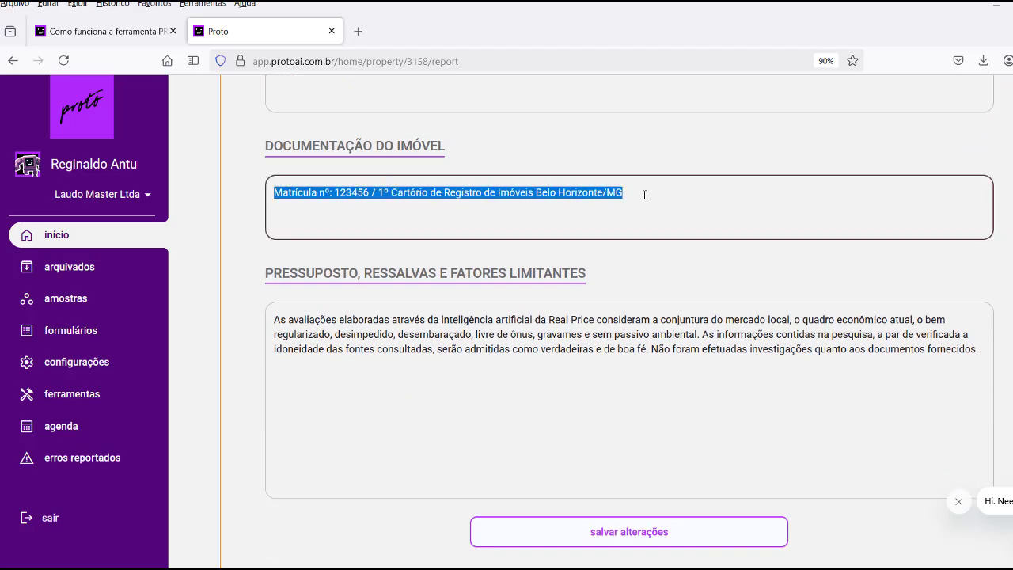
scroll(554, 206, down, 2)
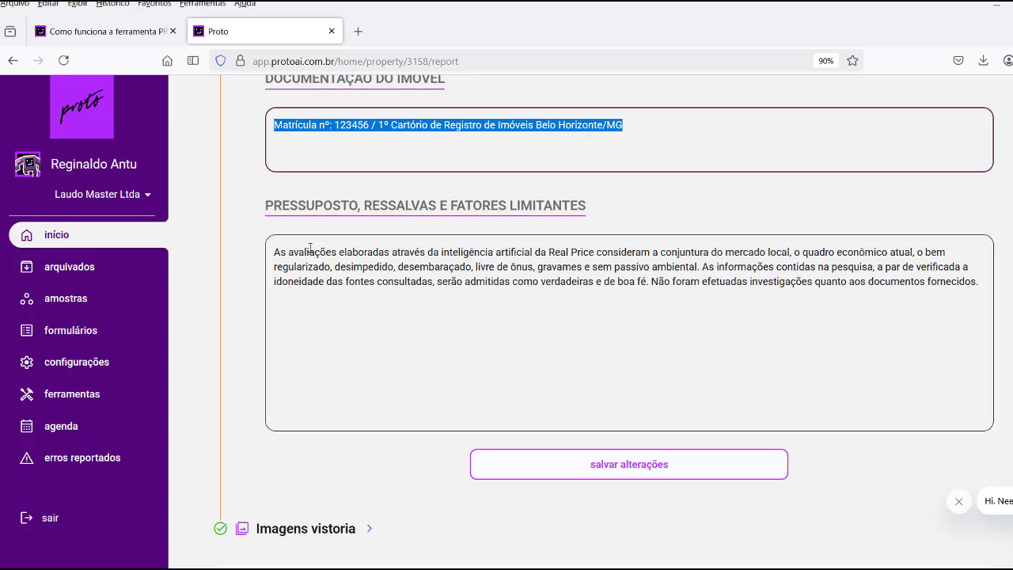
drag(274, 251, 601, 304)
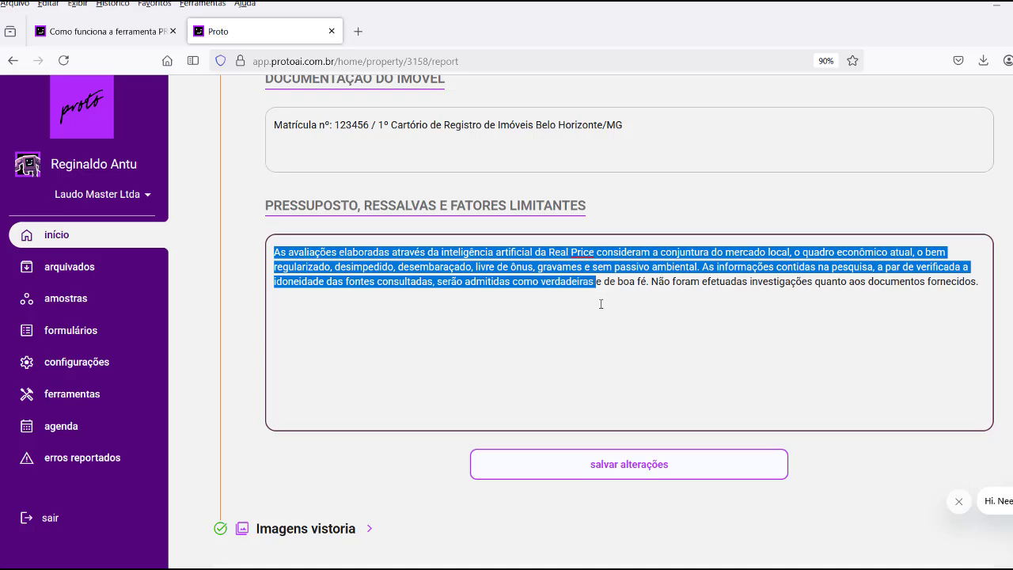
scroll(601, 304, down, 3)
Save the changes made to the report's complementary fields.
click(612, 331)
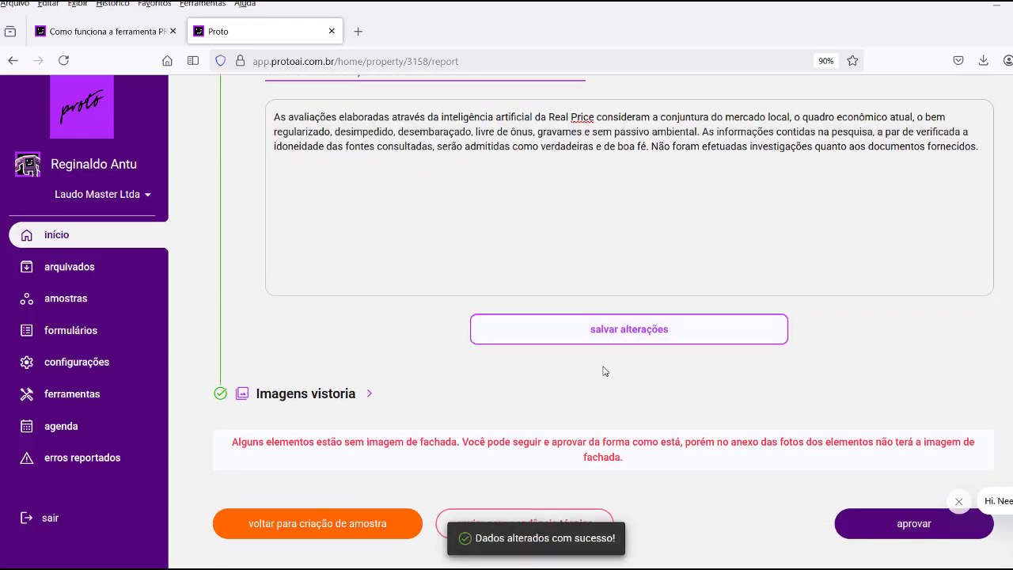
scroll(603, 371, up, 8)
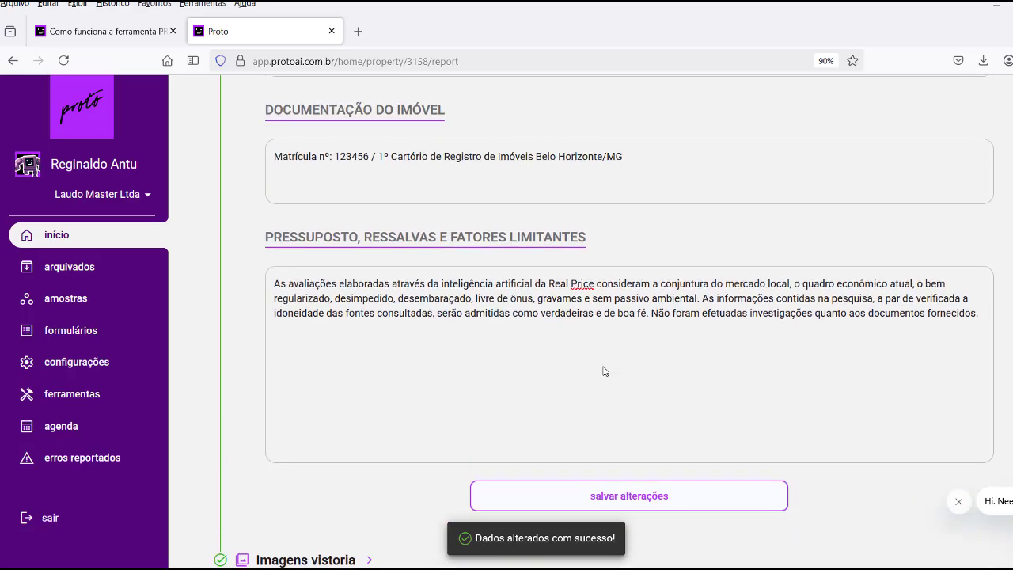
scroll(433, 238, up, 8)
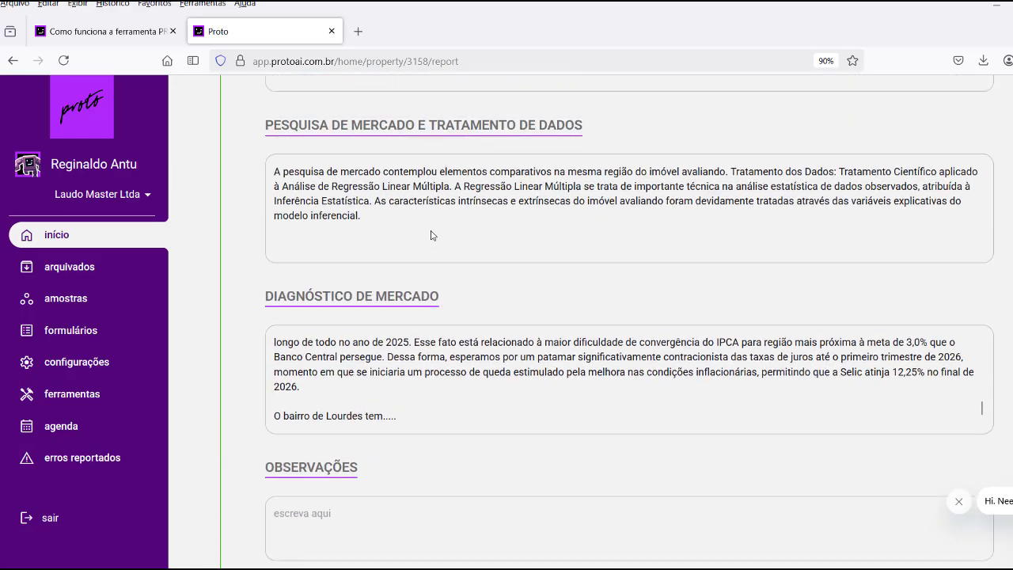
scroll(433, 238, up, 4)
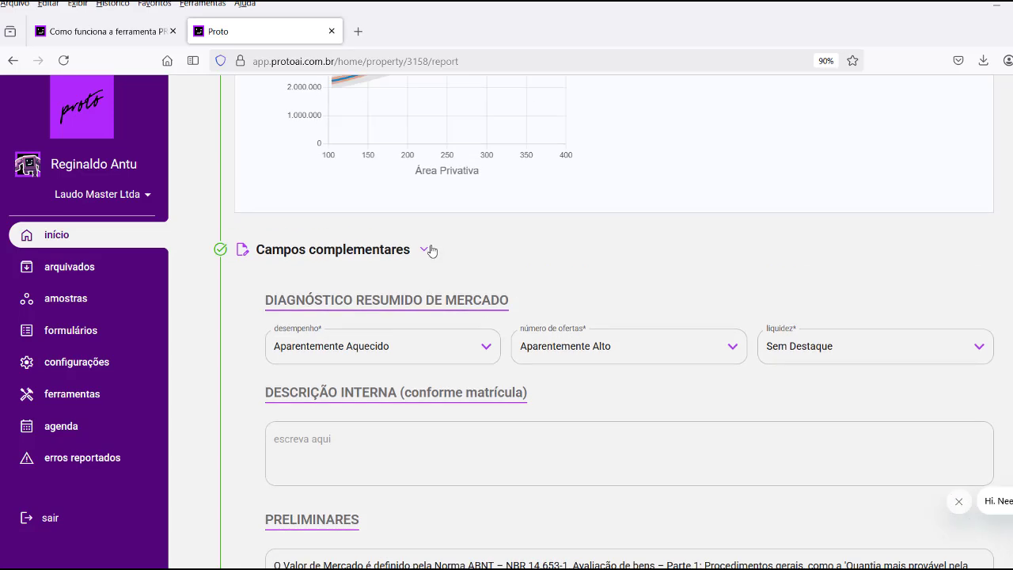
scroll(427, 257, down, 1)
scroll(426, 256, down, 1)
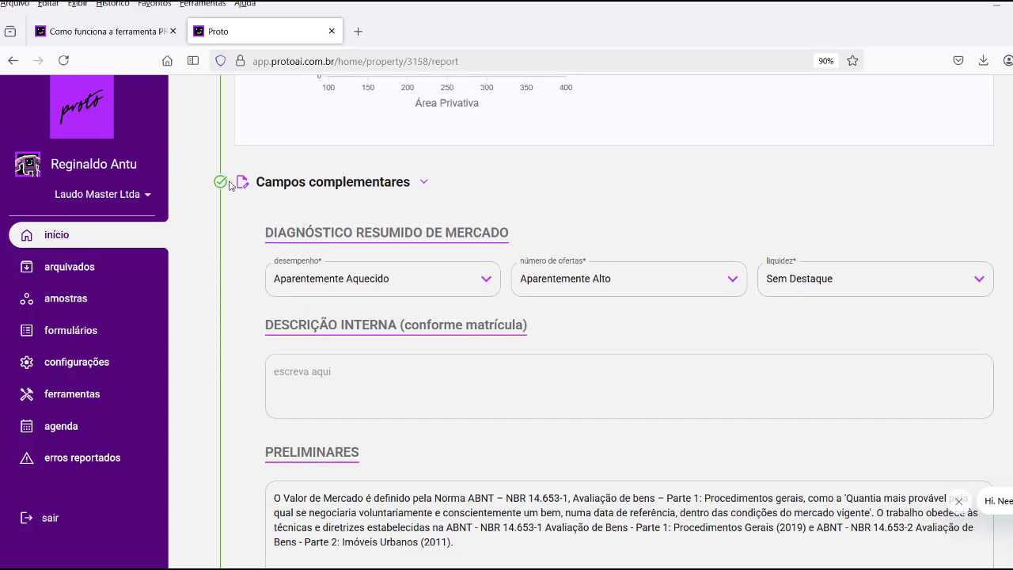
Collapse Campos complementares and approve OS 78480, confirming its move to Revisão e Aprovação.
click(424, 181)
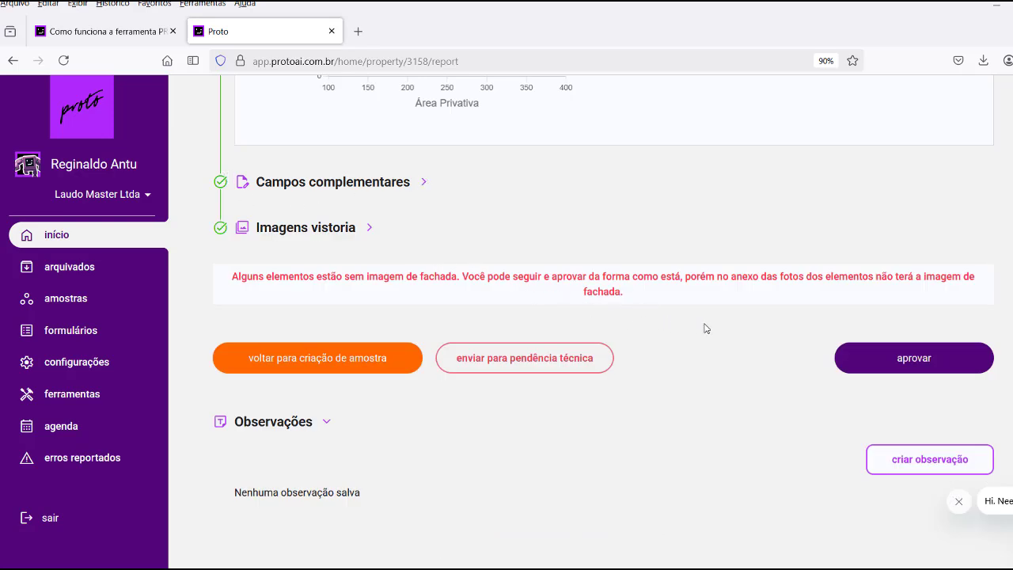
click(901, 369)
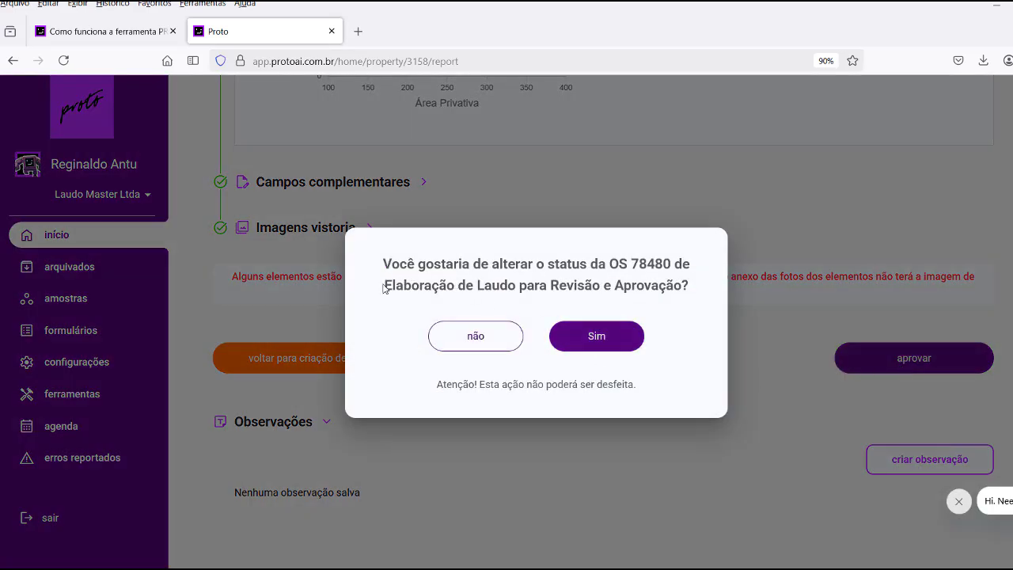
drag(406, 286, 683, 287)
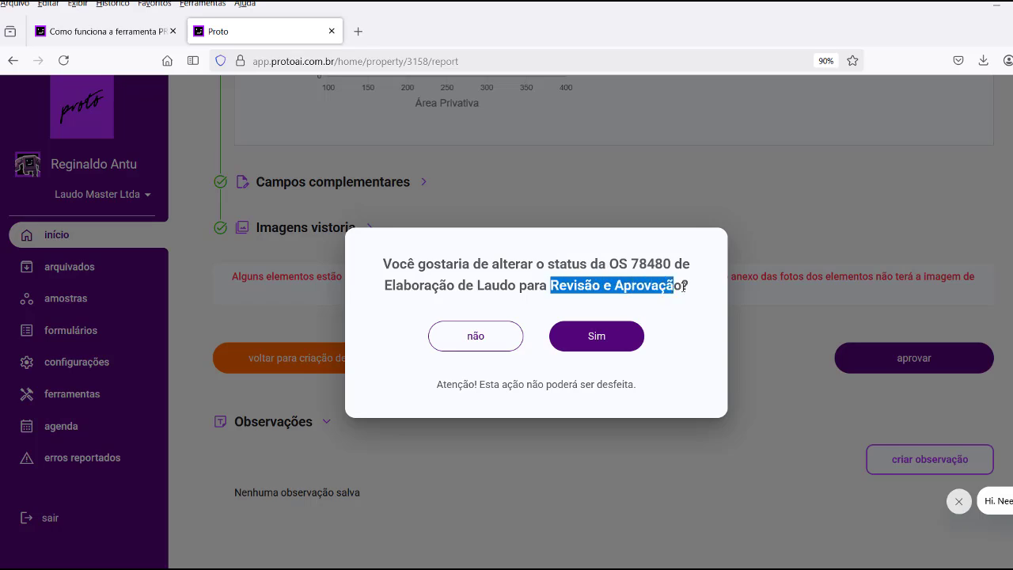
click(615, 340)
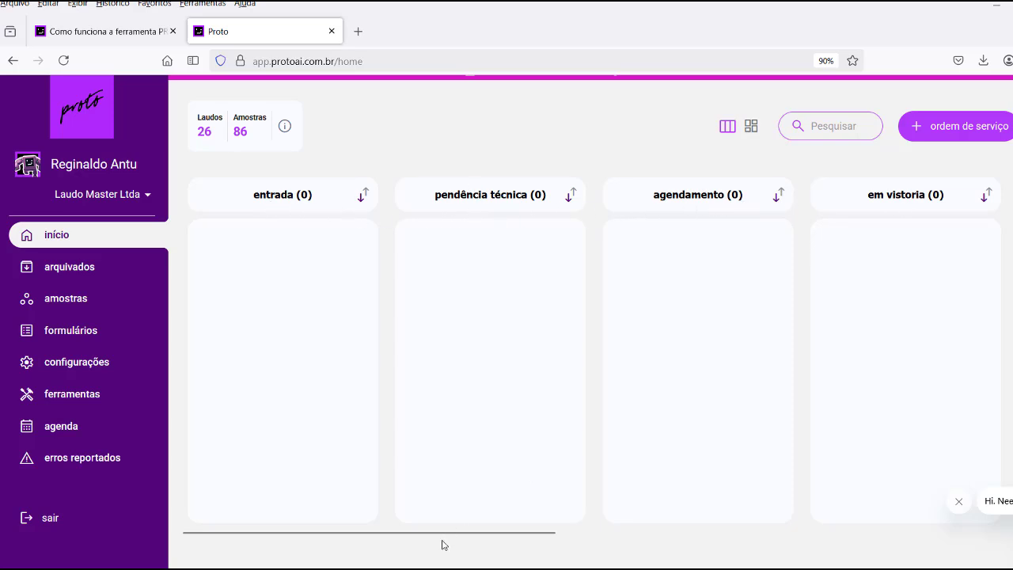
Open the OS 78480 card from the kanban board's revisão e aprovação column.
drag(435, 536, 822, 550)
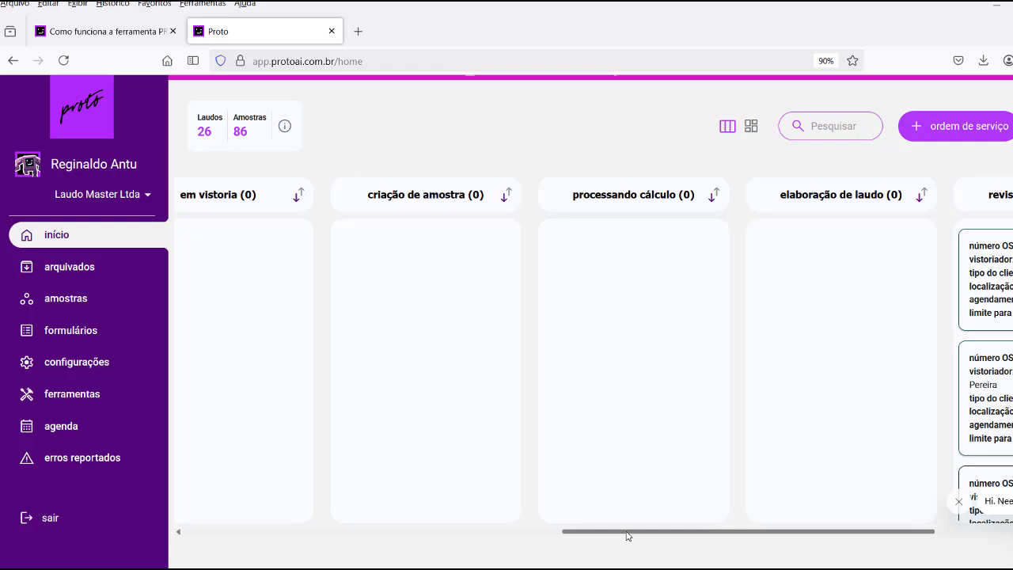
drag(627, 536, 770, 518)
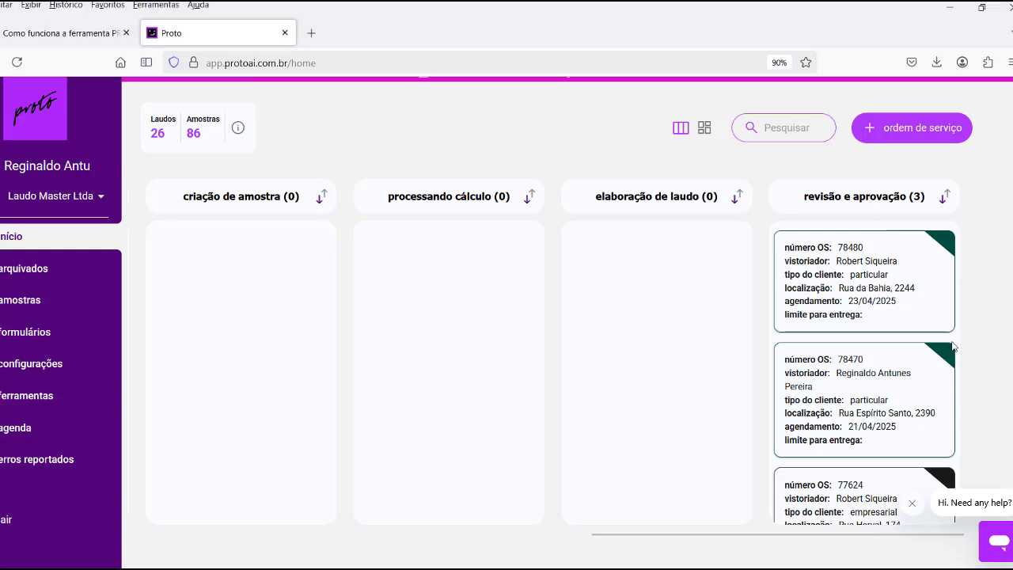
scroll(949, 351, down, 1)
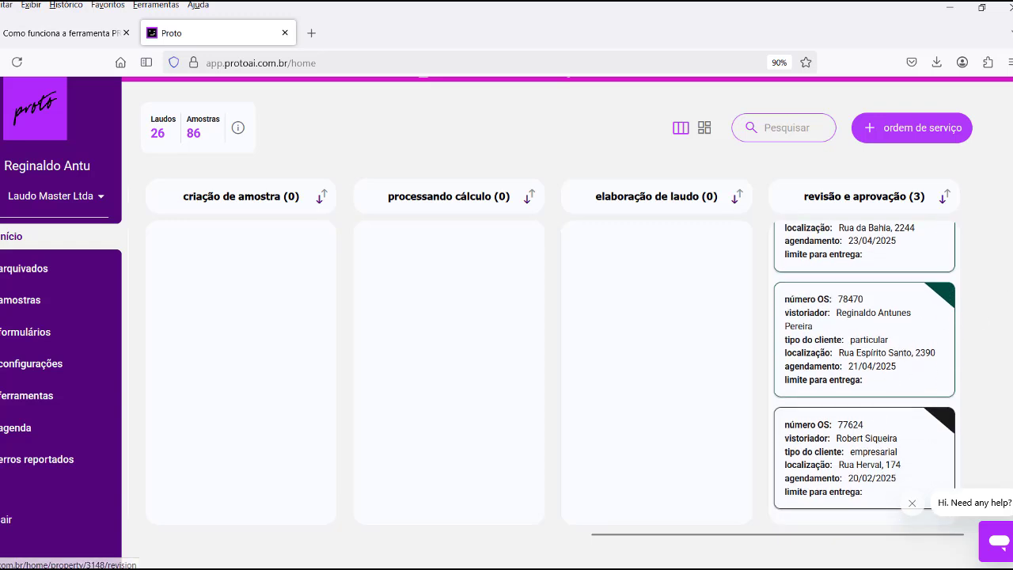
scroll(881, 354, up, 1)
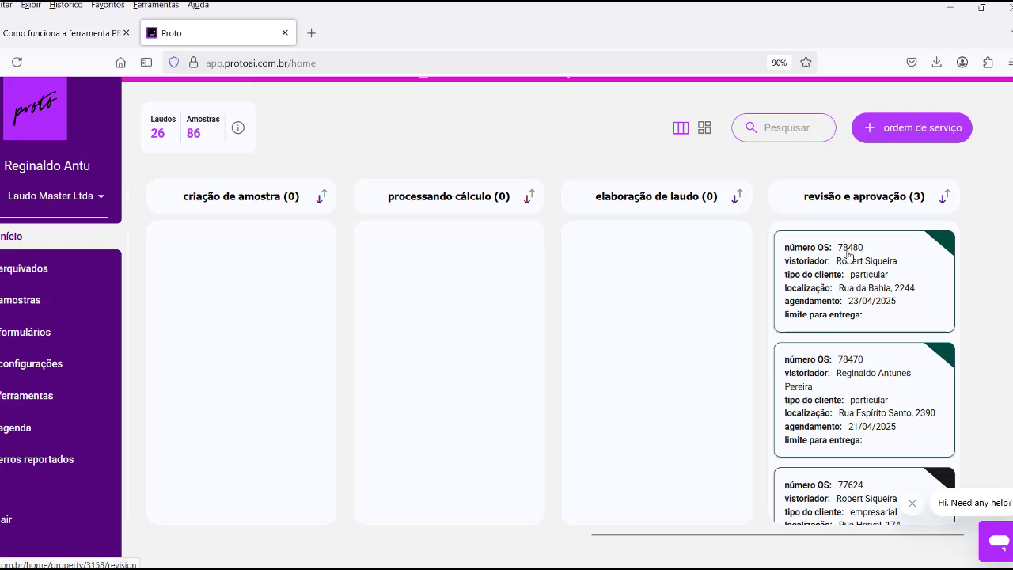
click(880, 277)
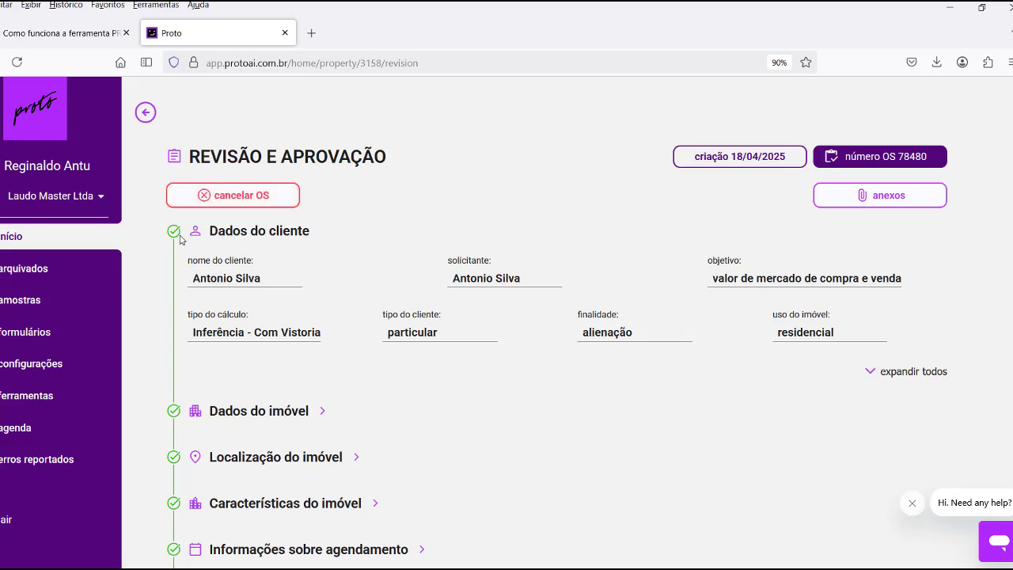
Generate the Padrão report, producing the 13-page LAUDO DE AVALIAÇÃO PDF for 78480.
scroll(175, 277, down, 5)
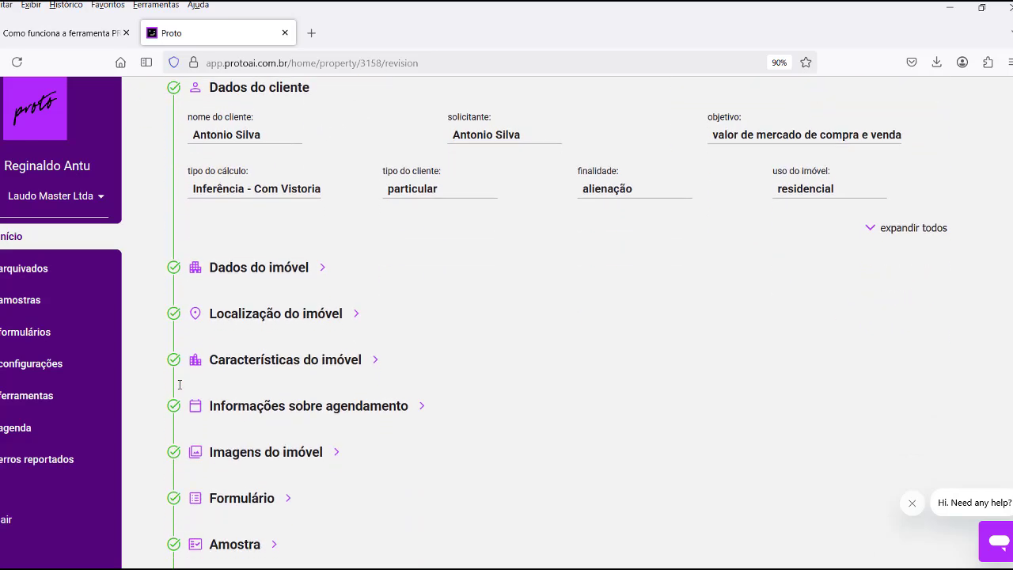
scroll(179, 384, down, 8)
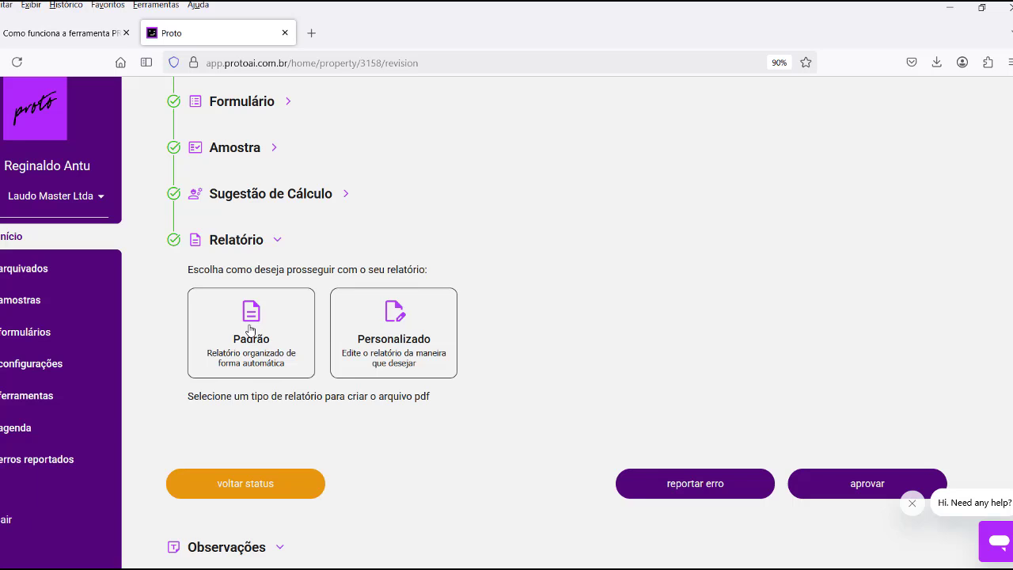
scroll(380, 317, down, 2)
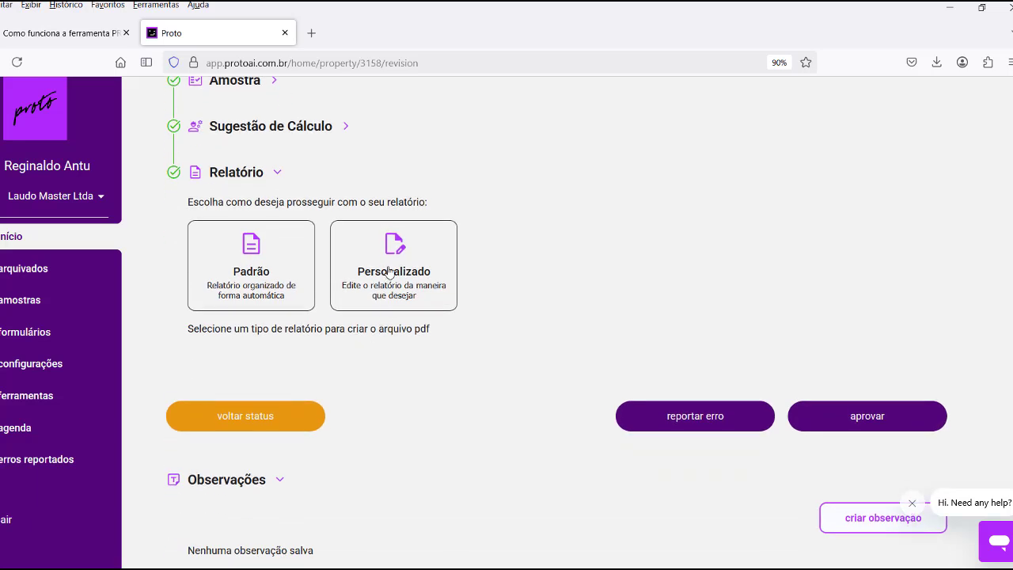
click(255, 253)
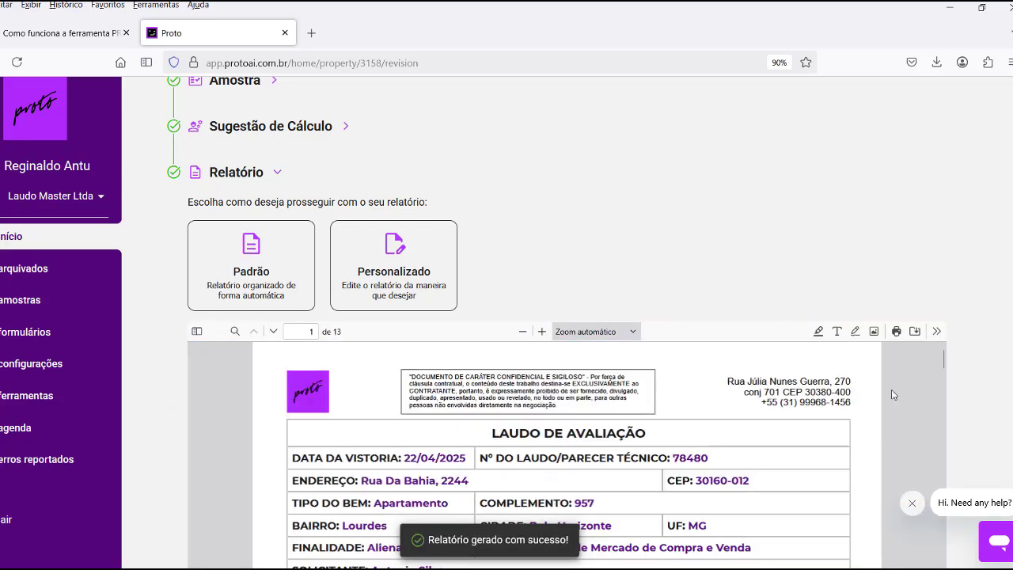
scroll(988, 369, down, 4)
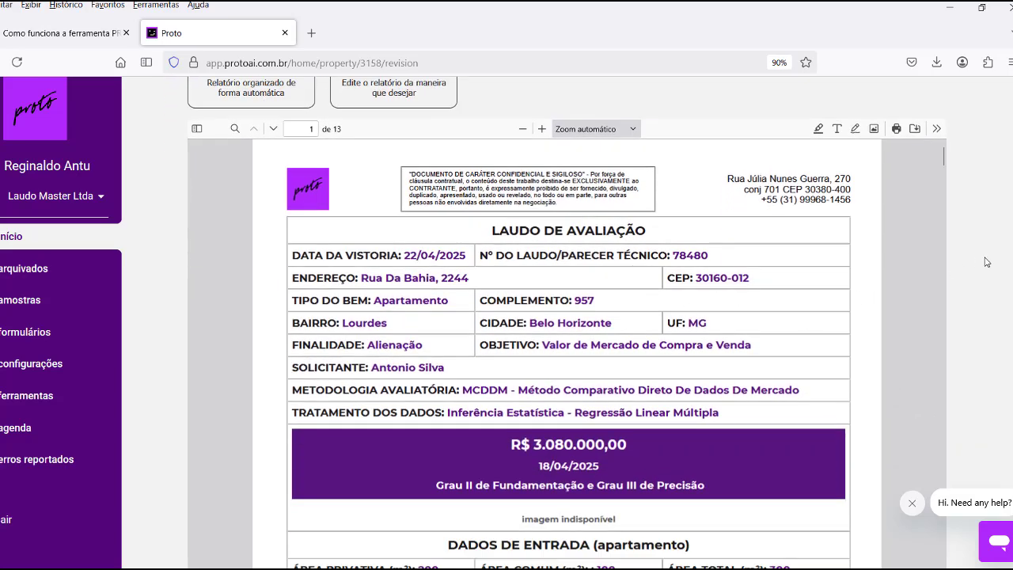
scroll(986, 262, down, 1)
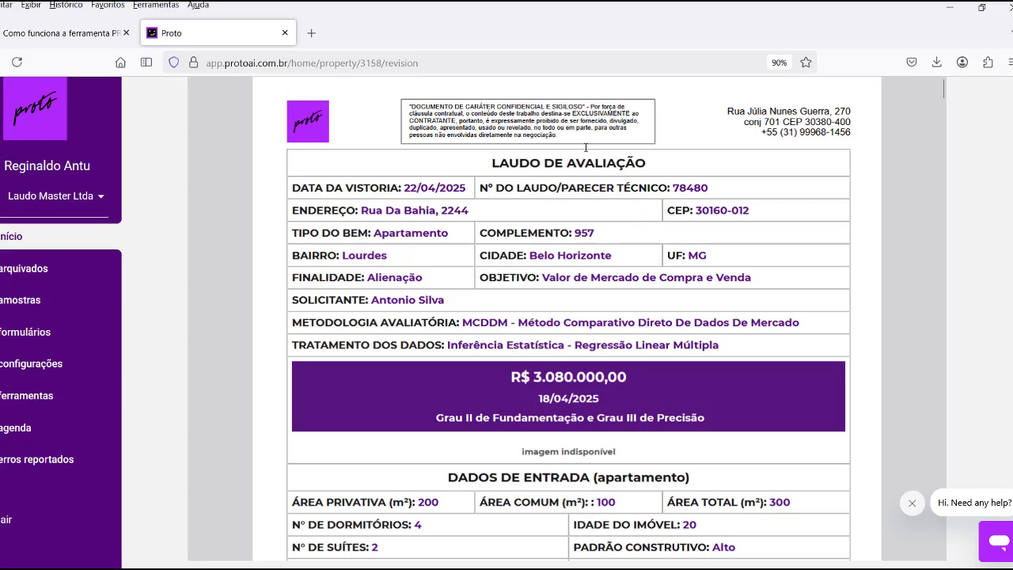
scroll(621, 249, down, 1)
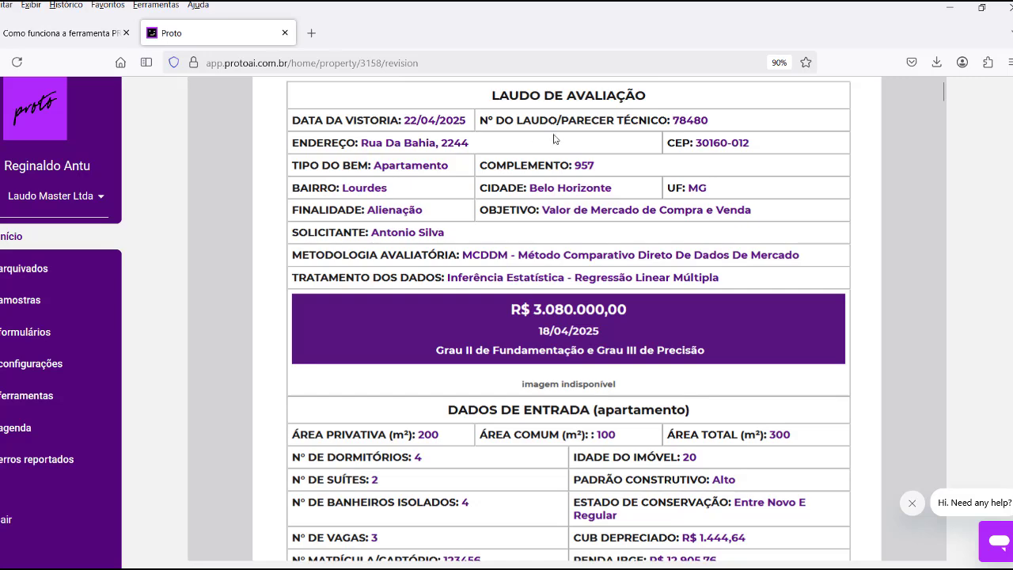
scroll(522, 275, down, 1)
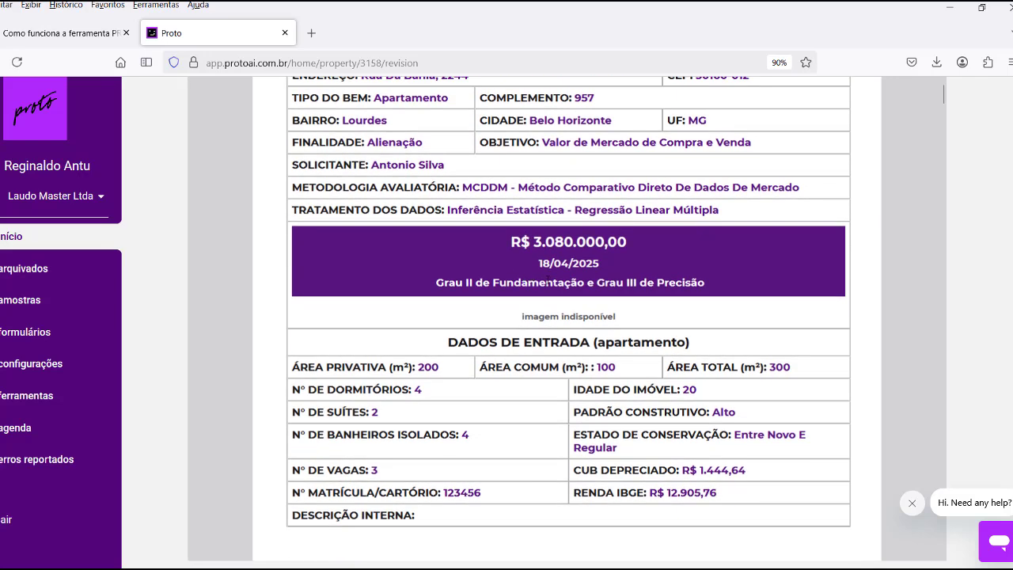
scroll(538, 289, down, 3)
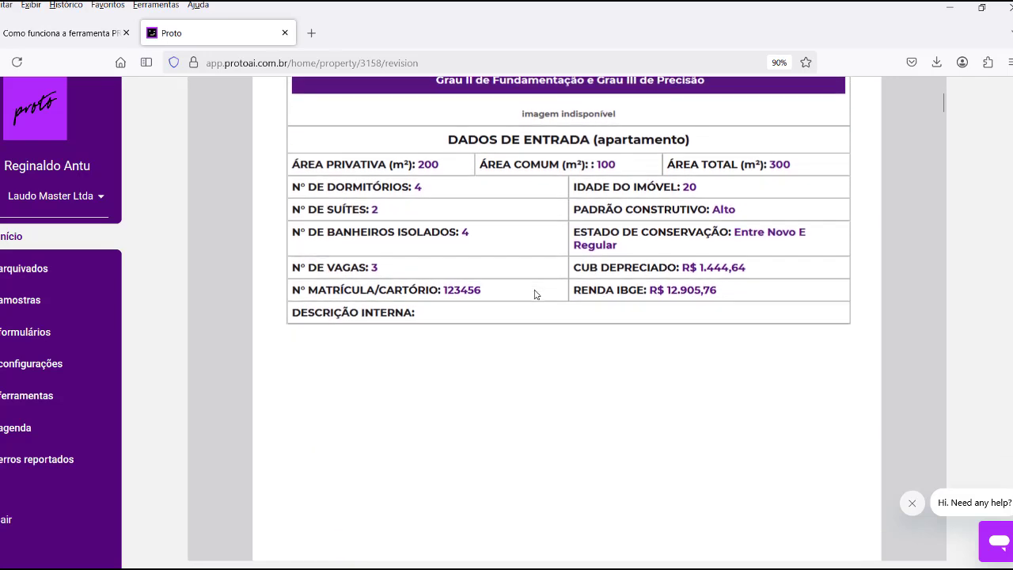
scroll(585, 267, down, 5)
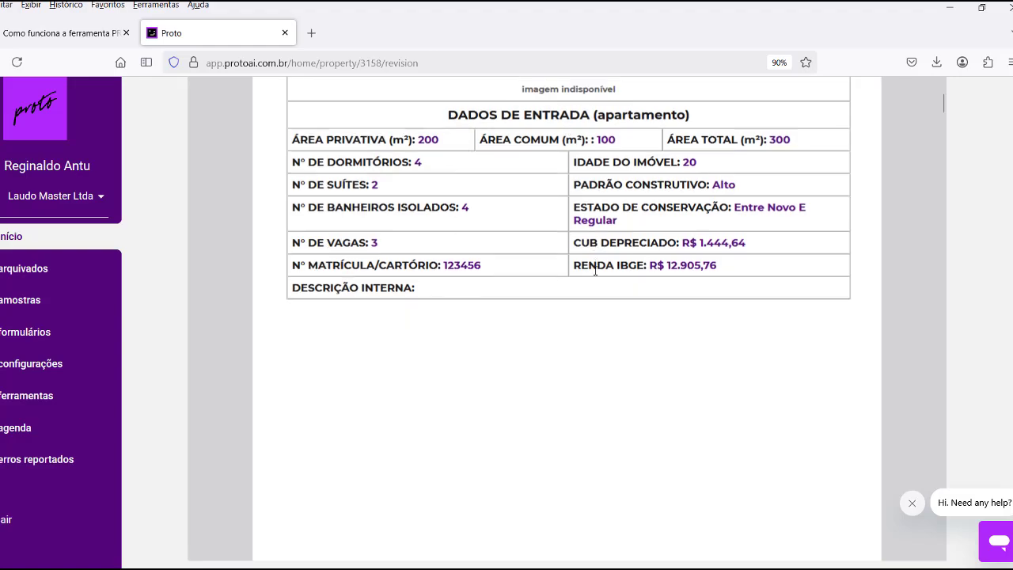
scroll(586, 263, down, 3)
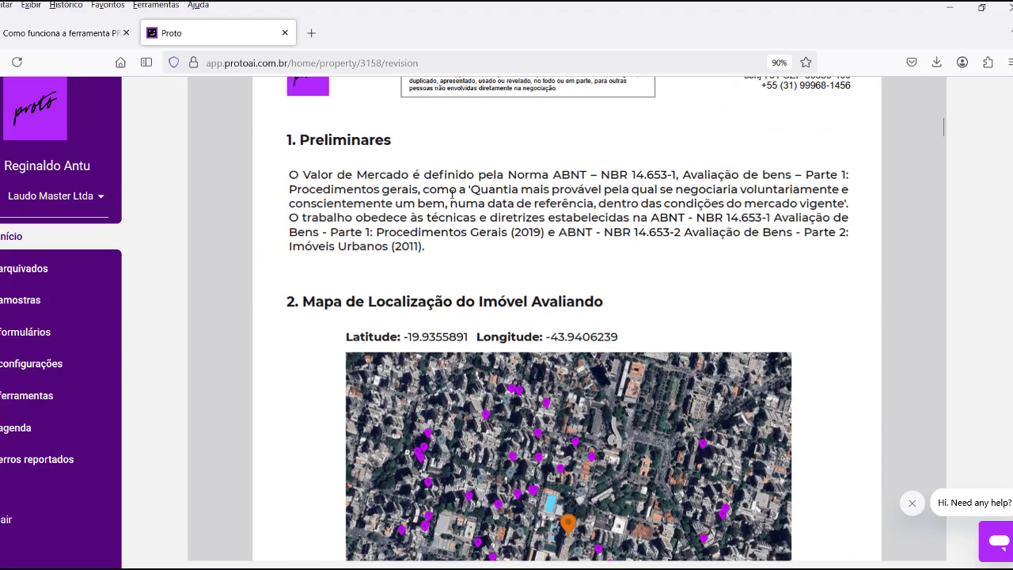
drag(298, 174, 449, 240)
scroll(516, 298, down, 3)
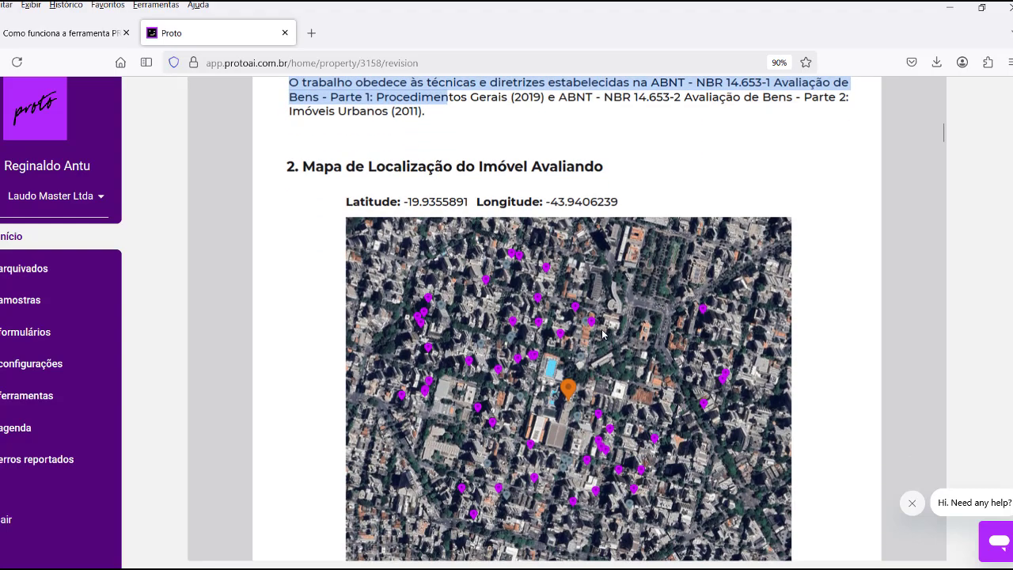
scroll(551, 336, down, 9)
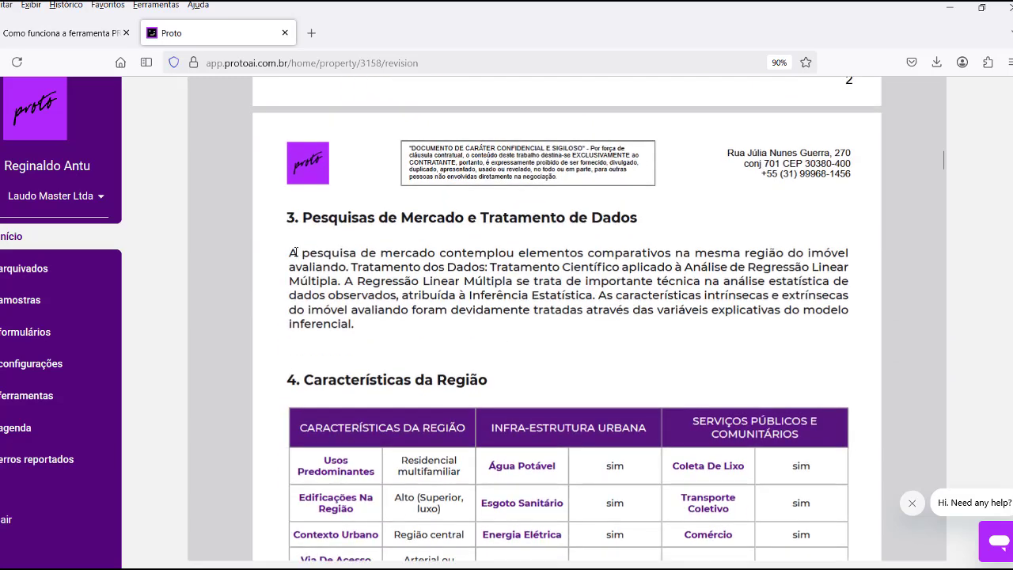
drag(292, 253, 365, 332)
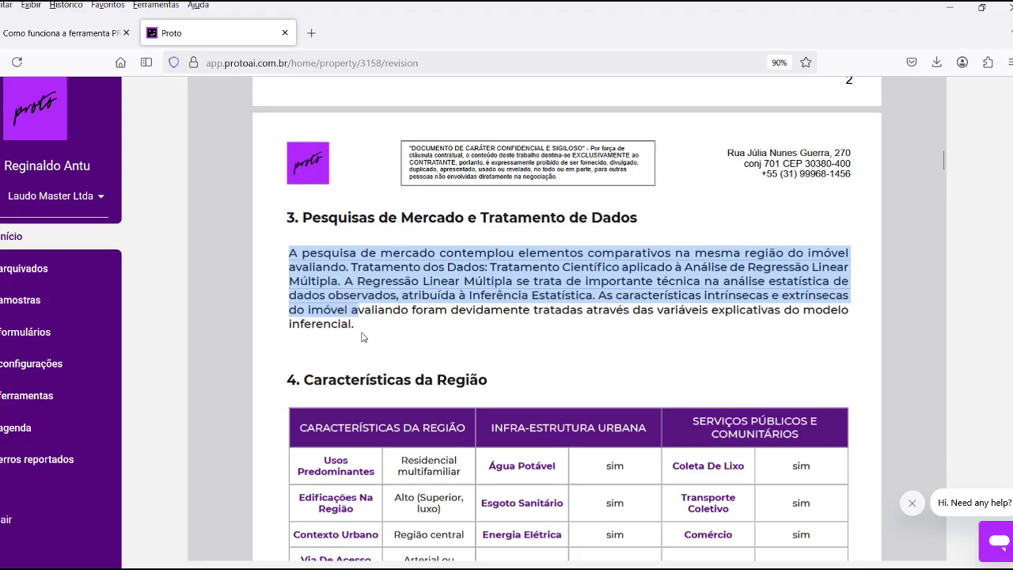
scroll(584, 343, down, 4)
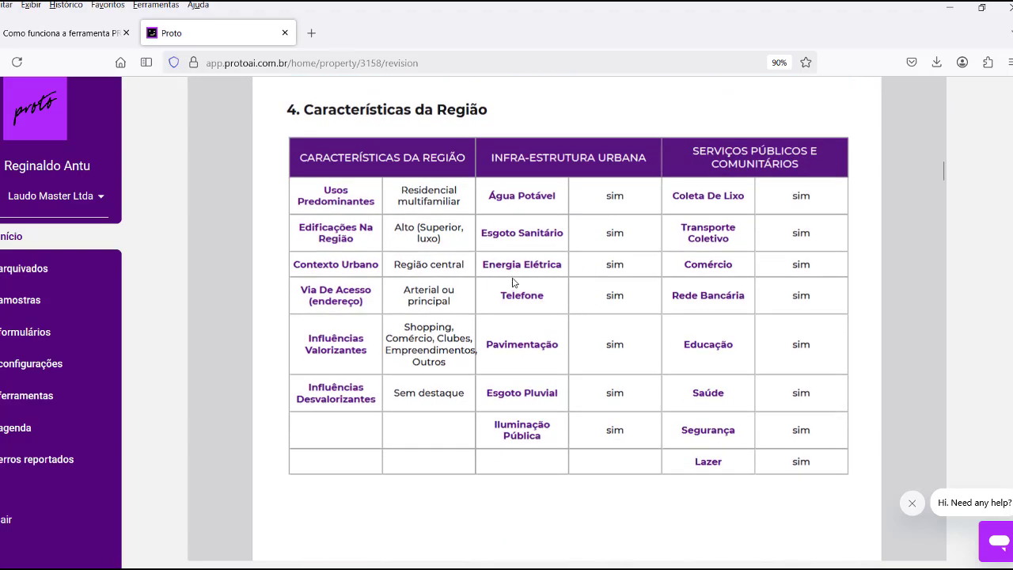
scroll(571, 296, down, 10)
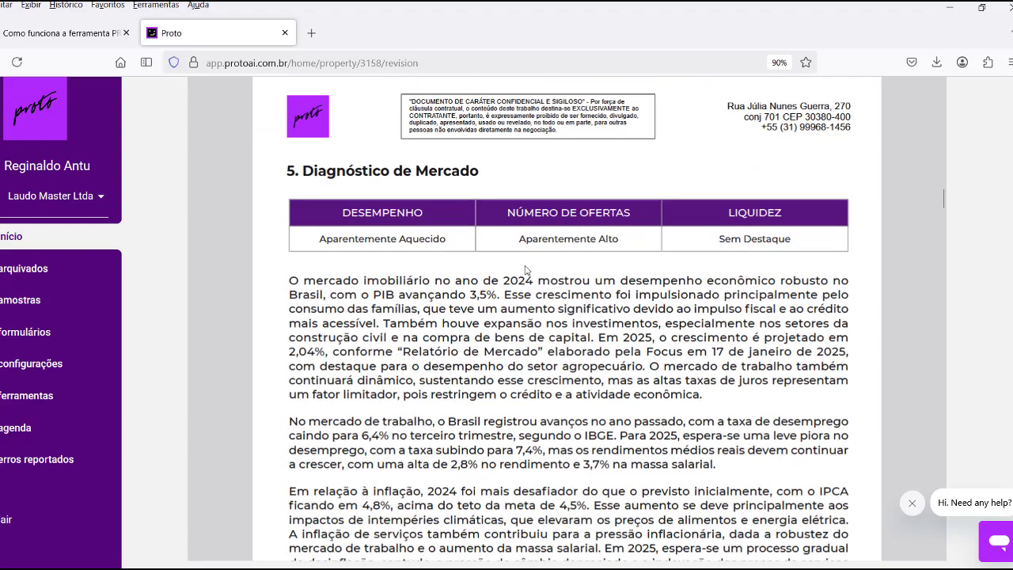
scroll(552, 331, down, 1)
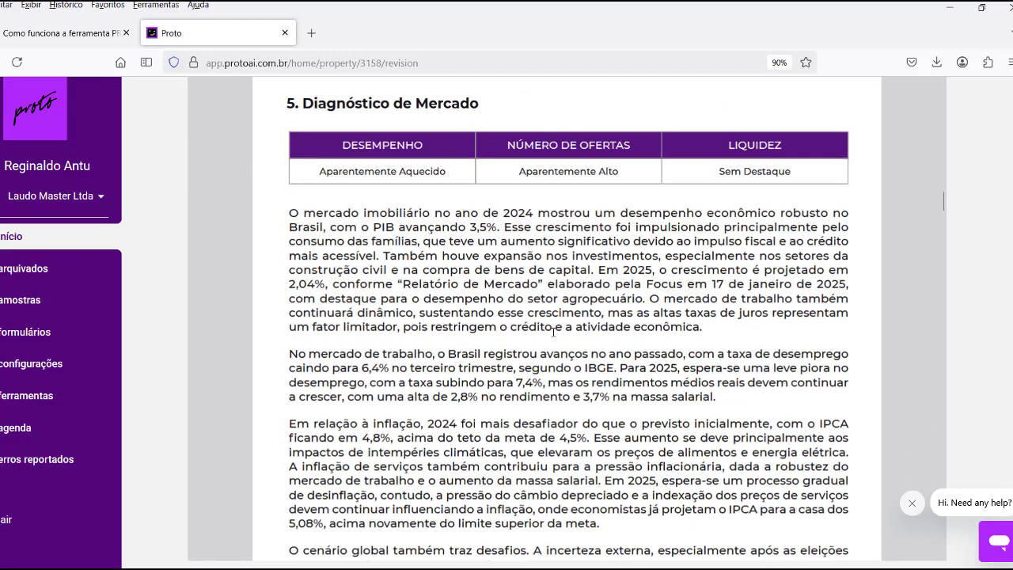
scroll(552, 331, down, 4)
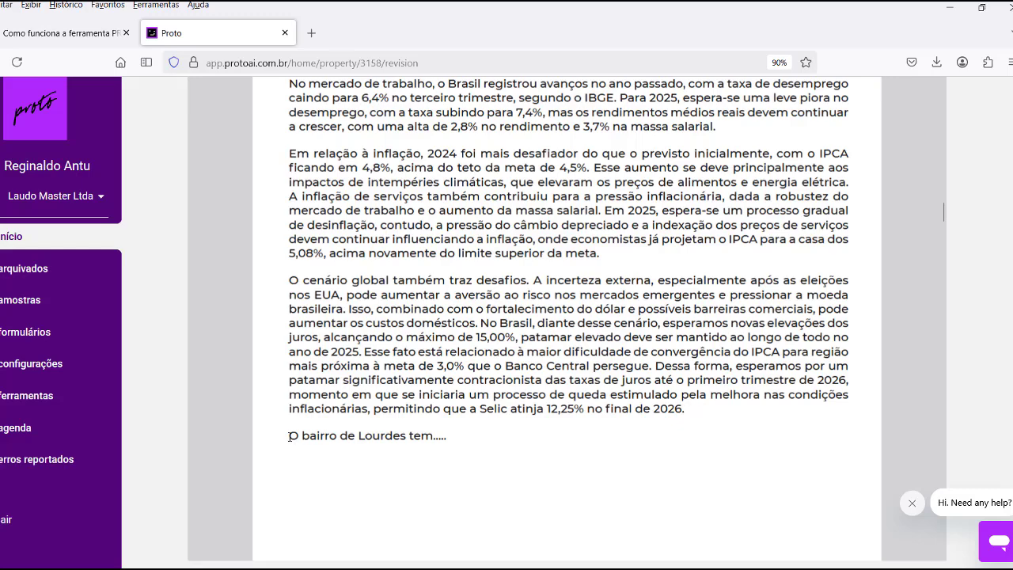
drag(290, 435, 487, 440)
scroll(610, 380, down, 2)
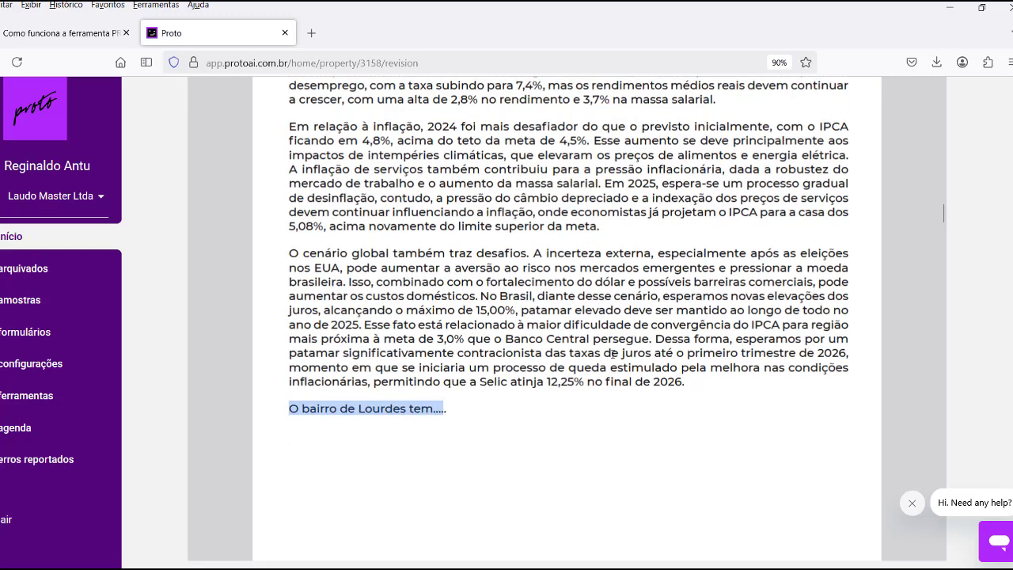
scroll(536, 310, down, 6)
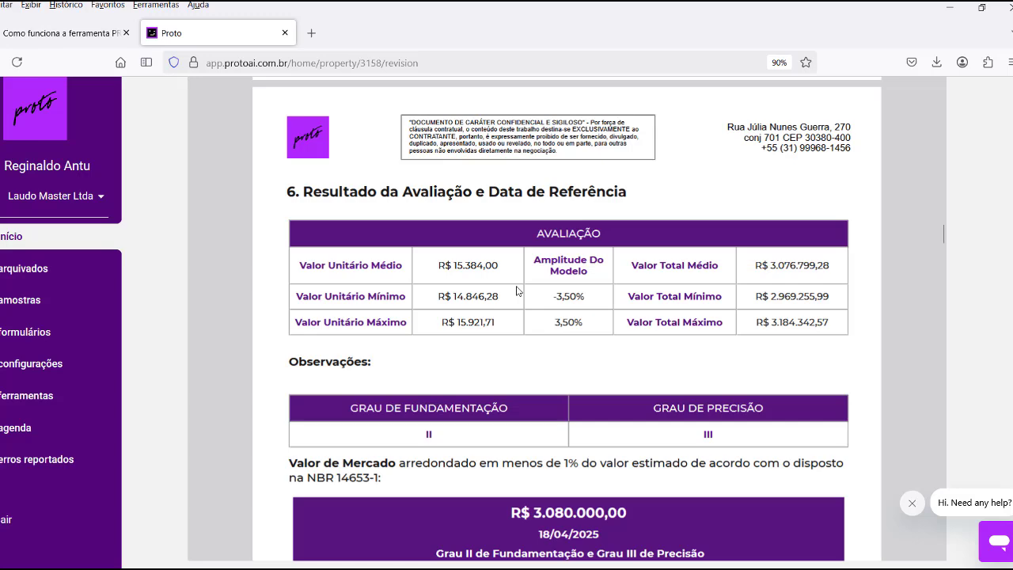
scroll(530, 272, down, 1)
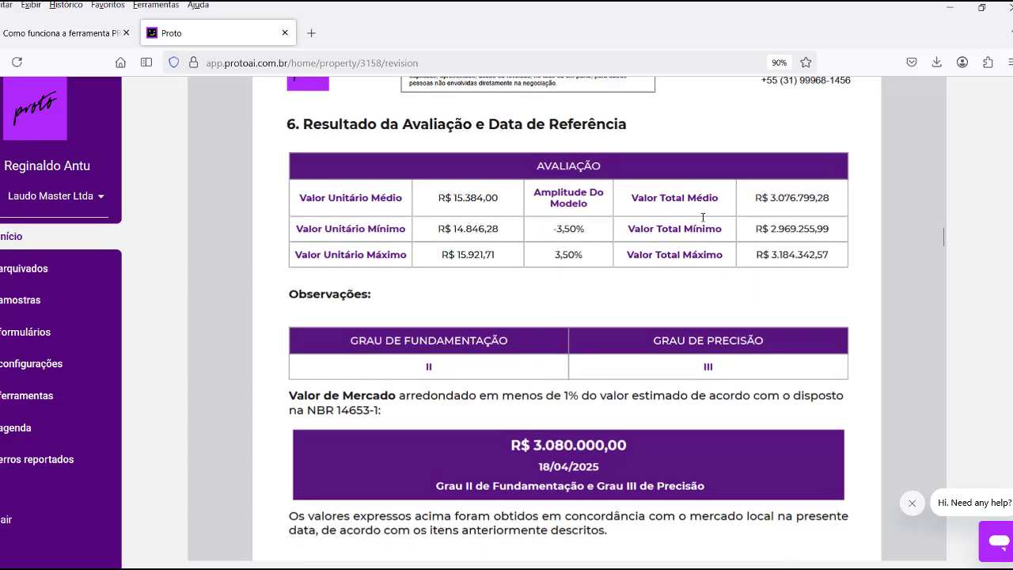
scroll(593, 348, down, 10)
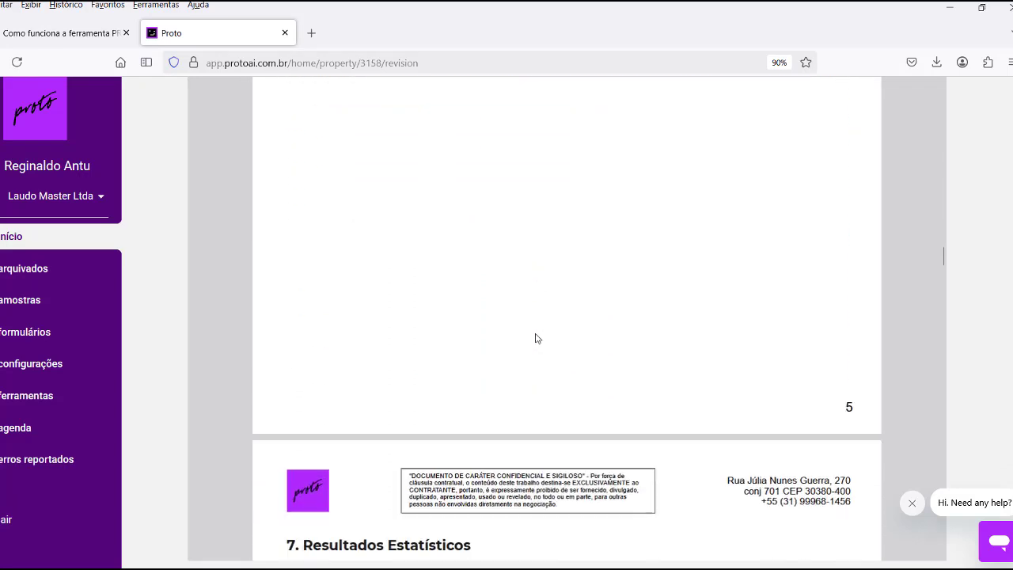
scroll(537, 339, down, 3)
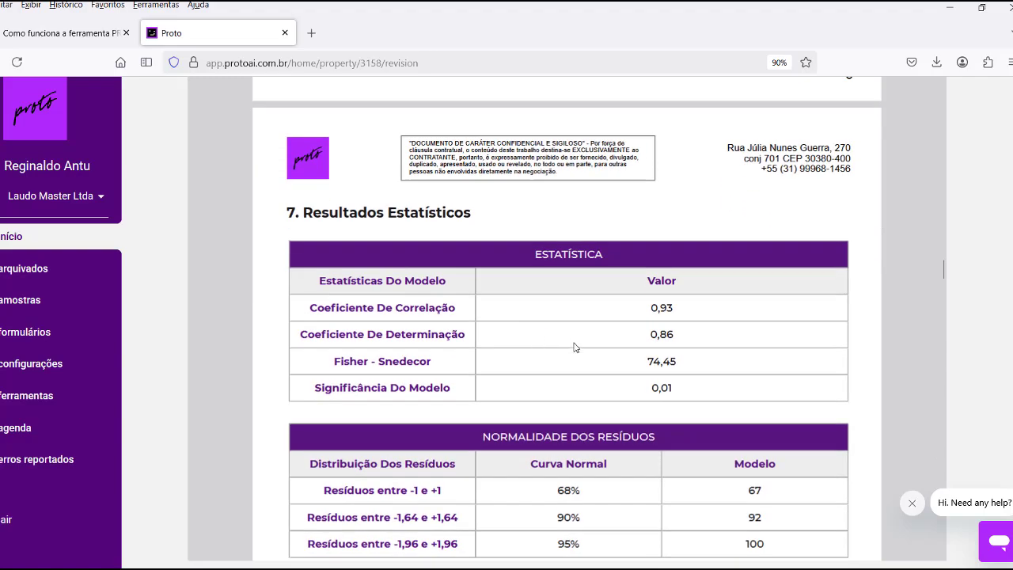
scroll(576, 348, down, 1)
scroll(577, 344, down, 4)
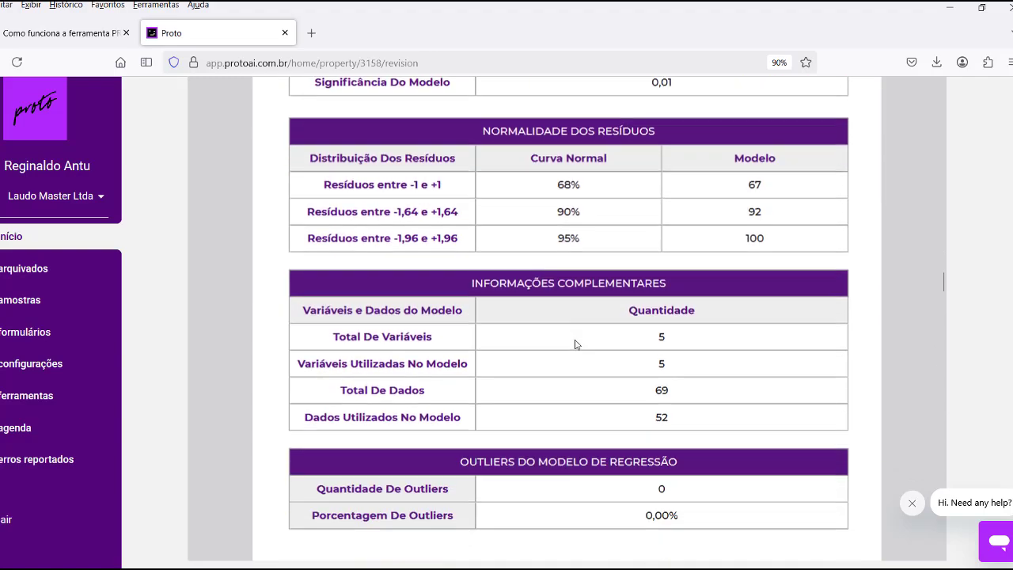
scroll(576, 344, down, 10)
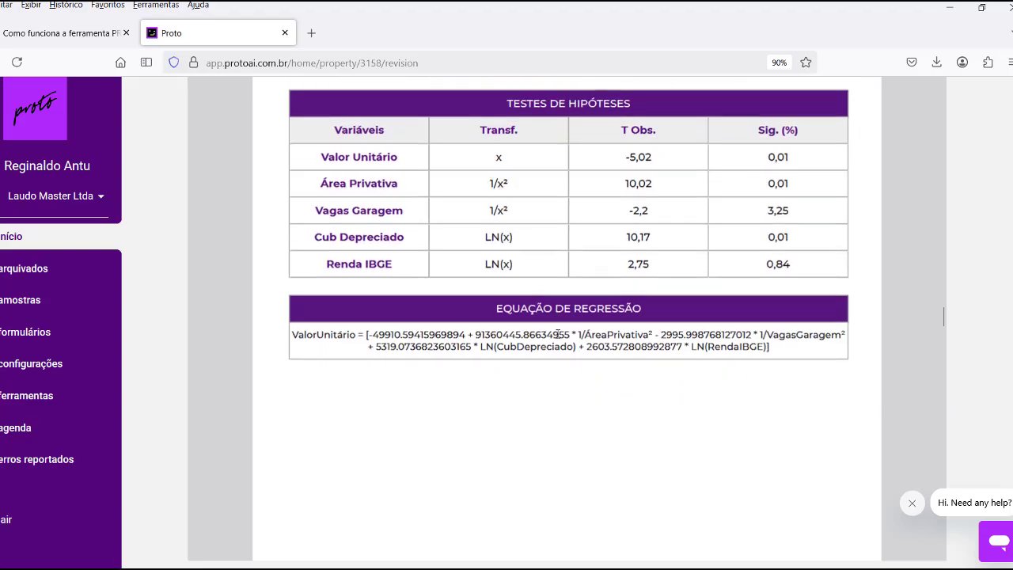
scroll(559, 336, down, 13)
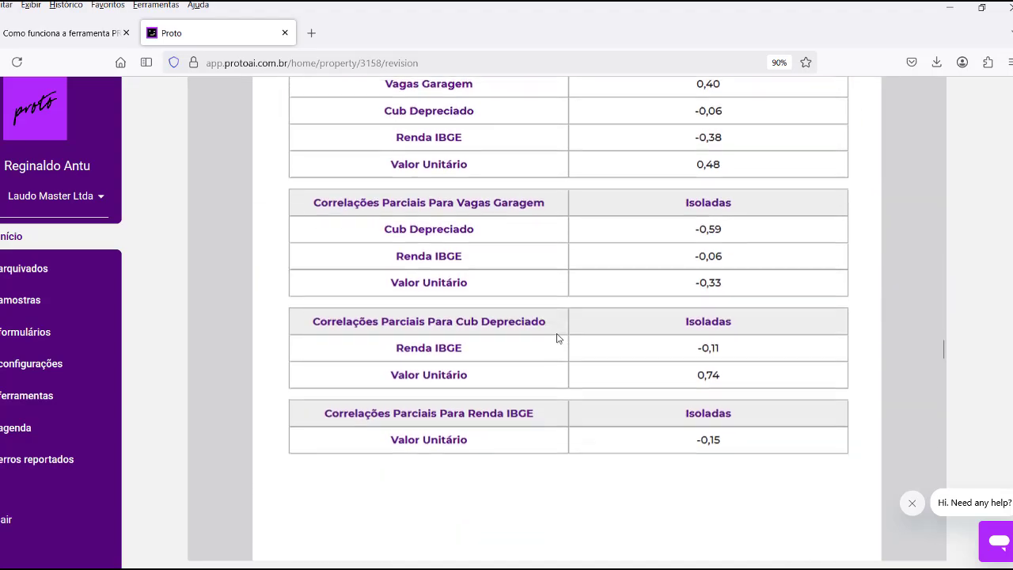
scroll(556, 338, down, 8)
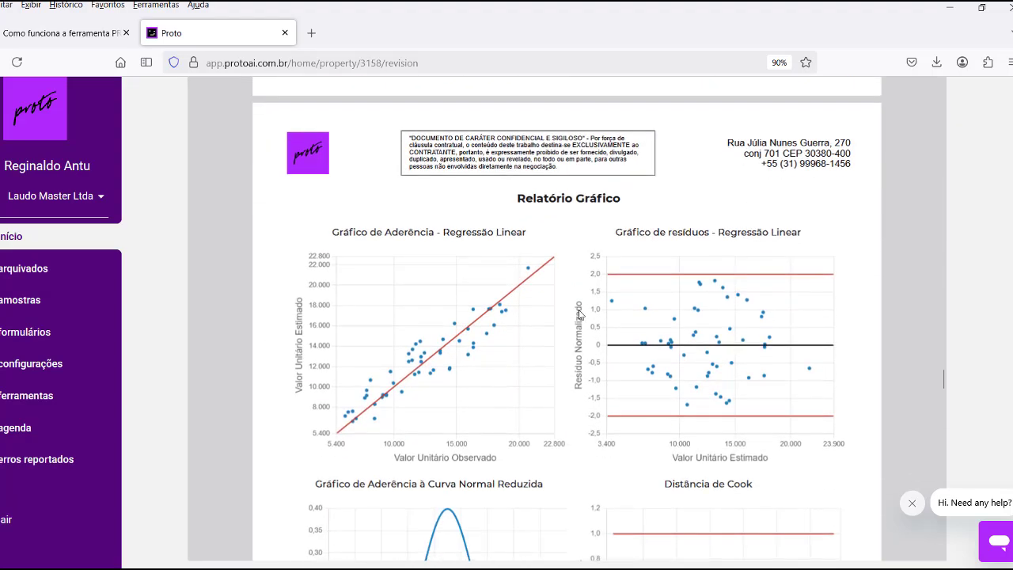
scroll(579, 314, down, 12)
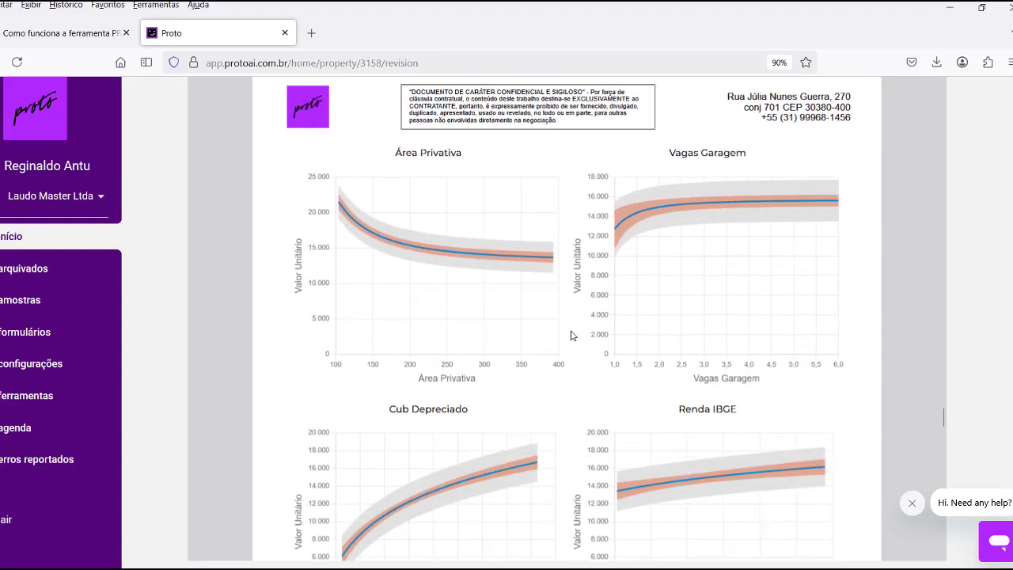
scroll(573, 336, down, 12)
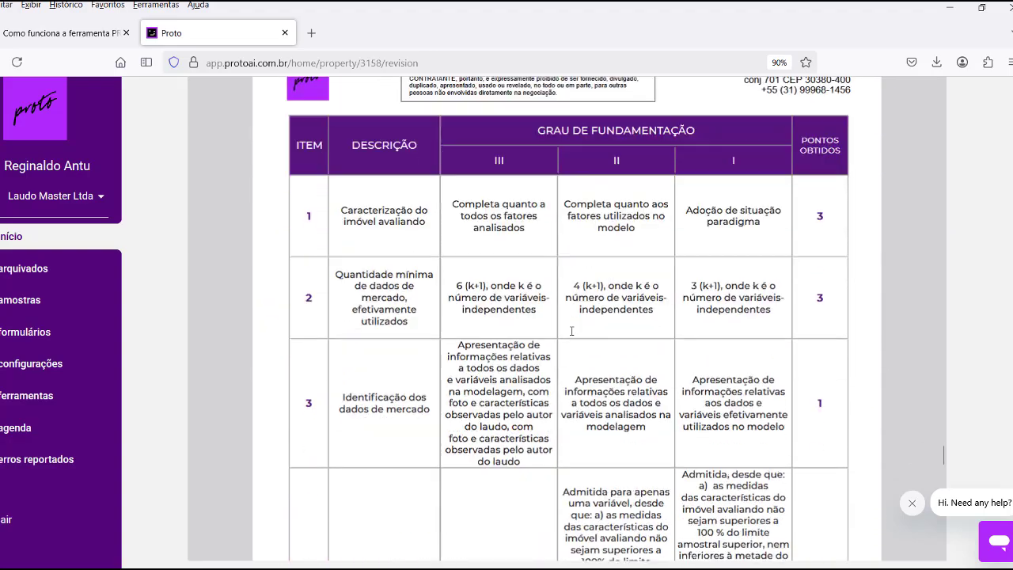
scroll(571, 331, down, 12)
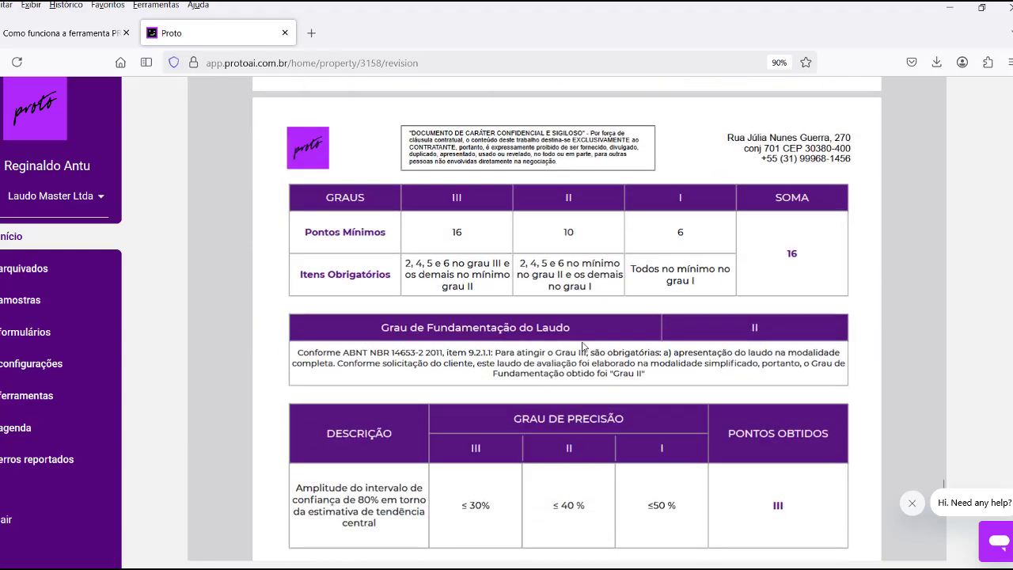
scroll(583, 347, down, 3)
scroll(580, 308, down, 2)
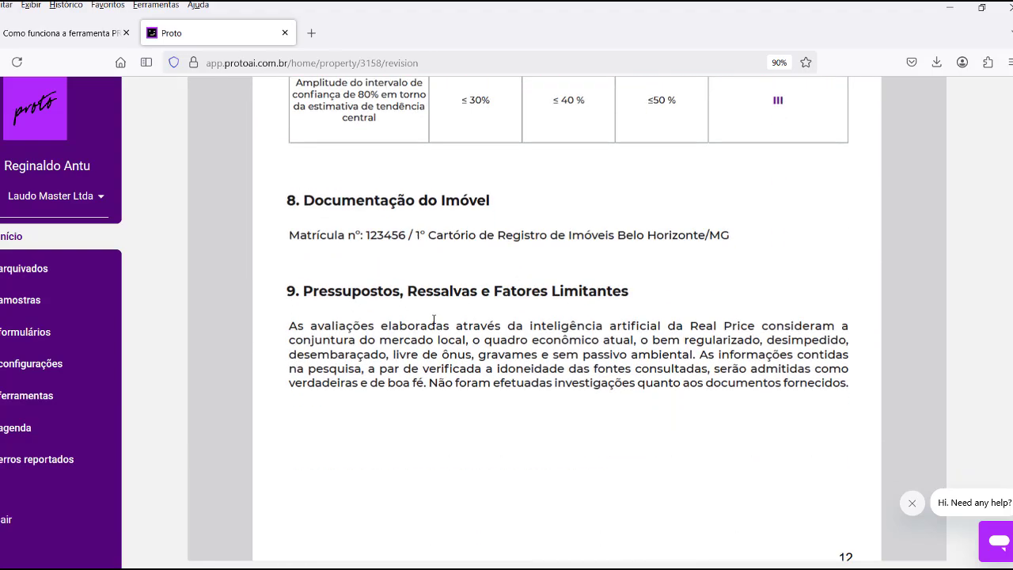
scroll(507, 321, down, 7)
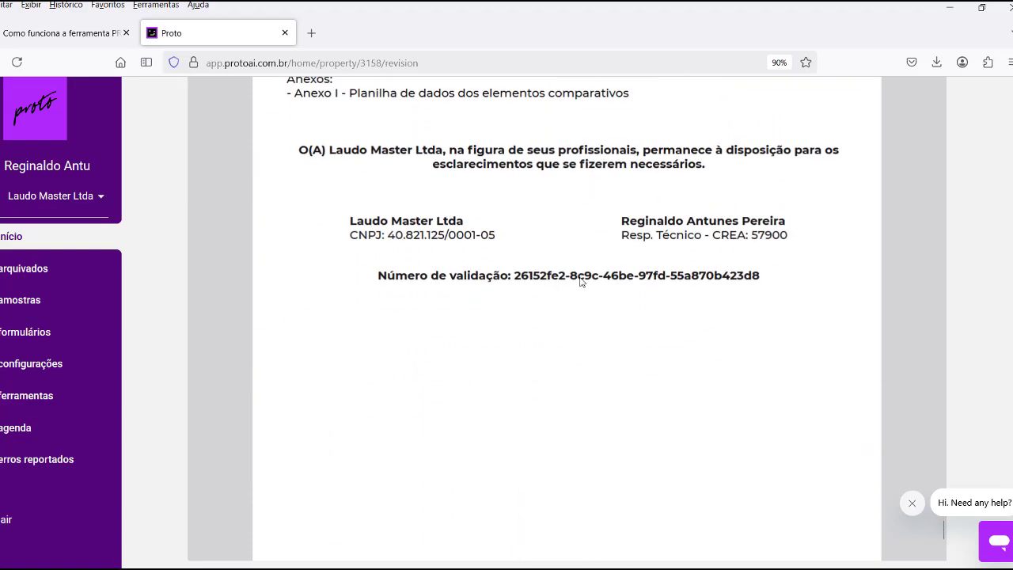
scroll(580, 281, down, 3)
scroll(604, 322, down, 1)
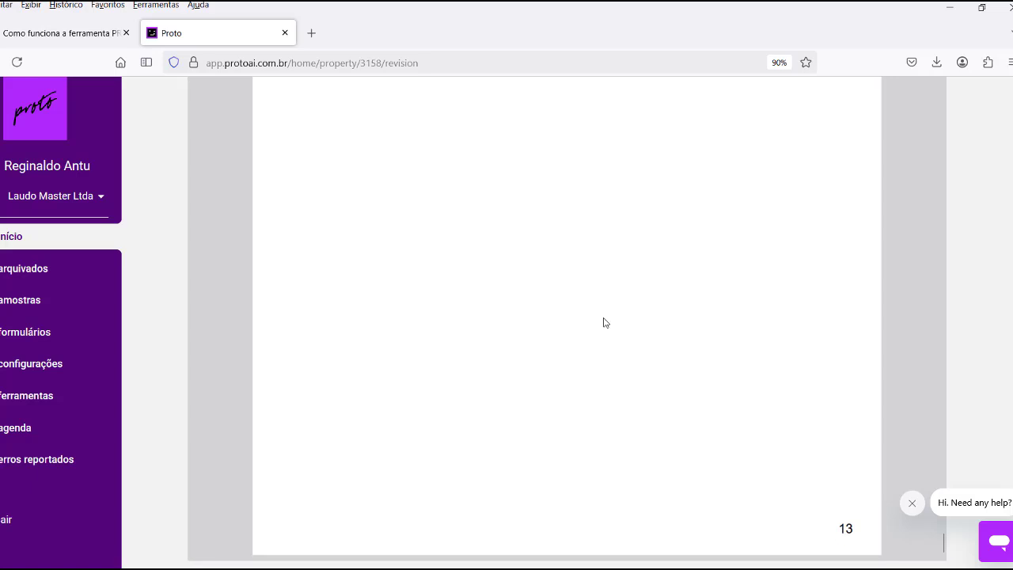
scroll(605, 325, down, 4)
scroll(927, 185, up, 1)
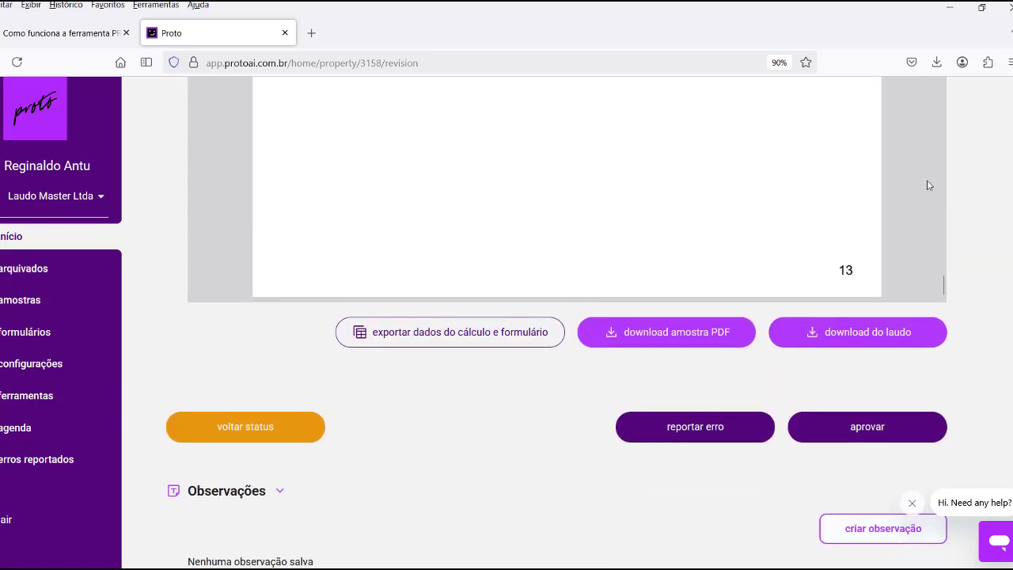
scroll(961, 196, up, 3)
scroll(959, 196, up, 5)
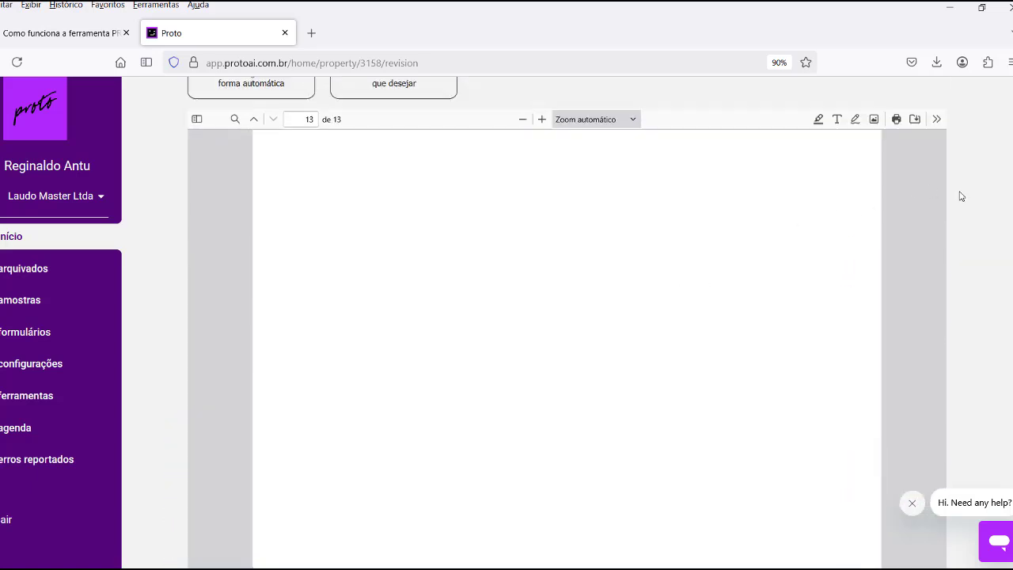
scroll(610, 389, down, 5)
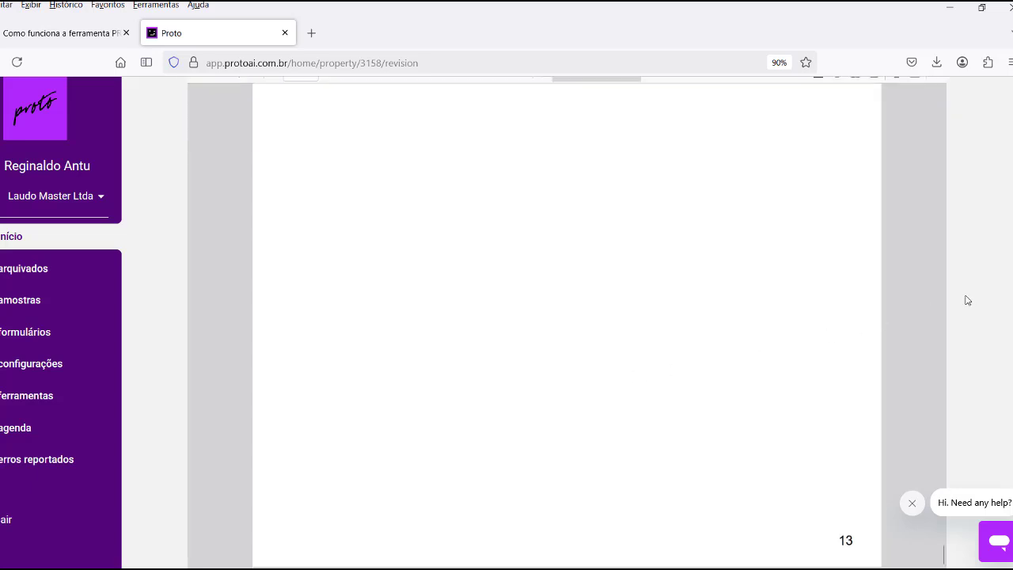
scroll(985, 343, down, 2)
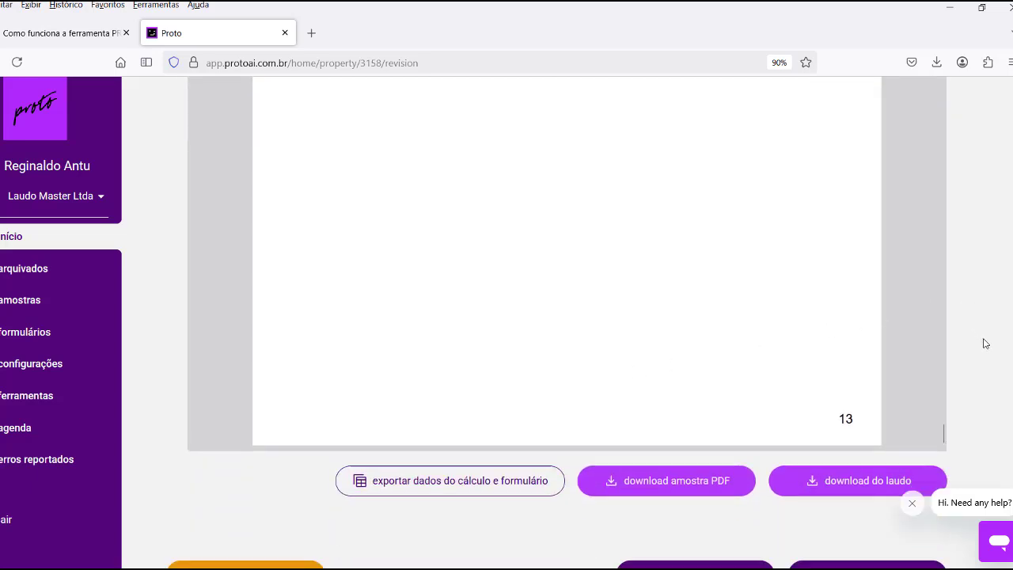
scroll(985, 344, down, 1)
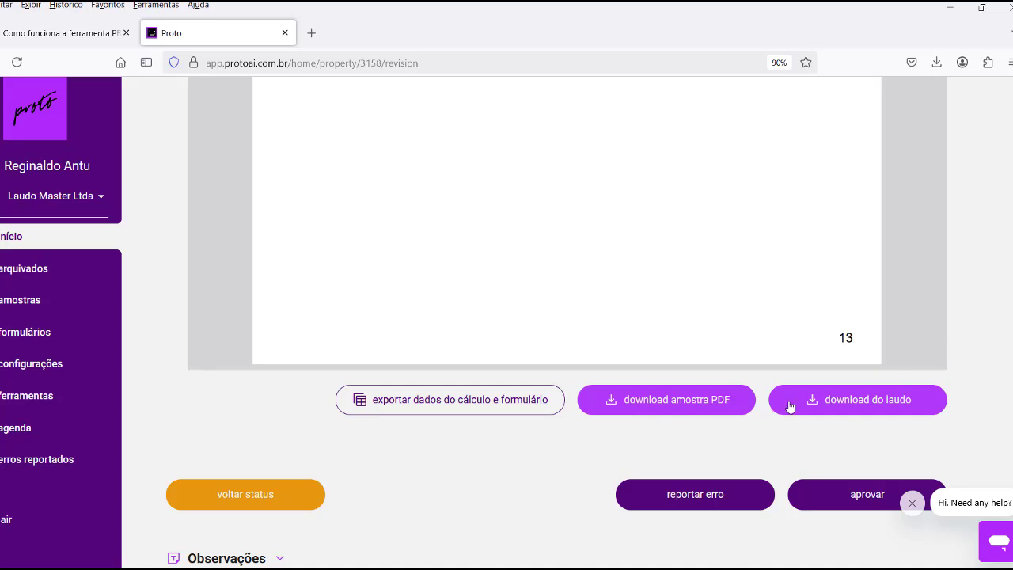
Download the laudo as 78480.pdf, view it in Firefox, and return to Proto's review page.
click(813, 403)
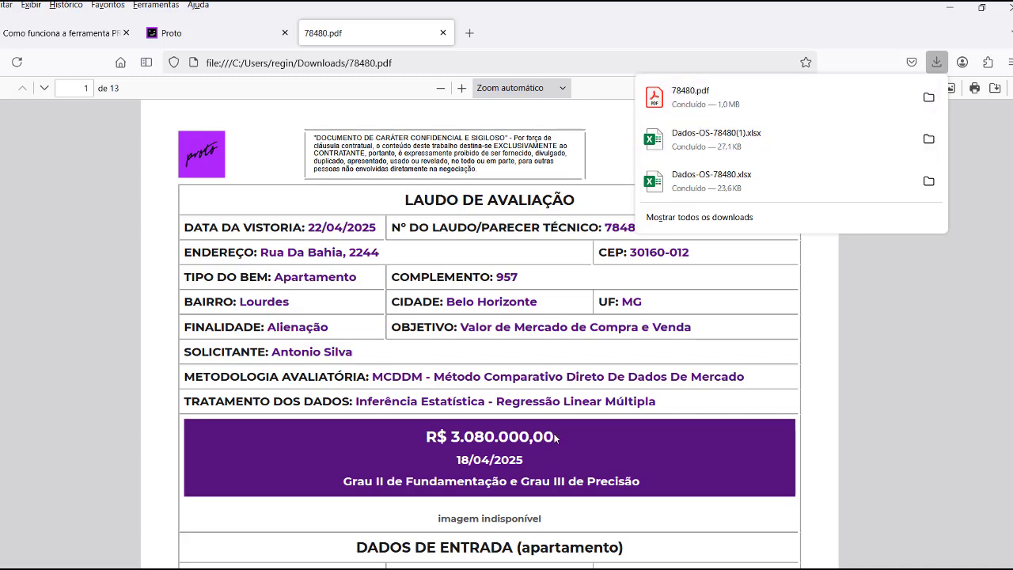
scroll(552, 434, down, 5)
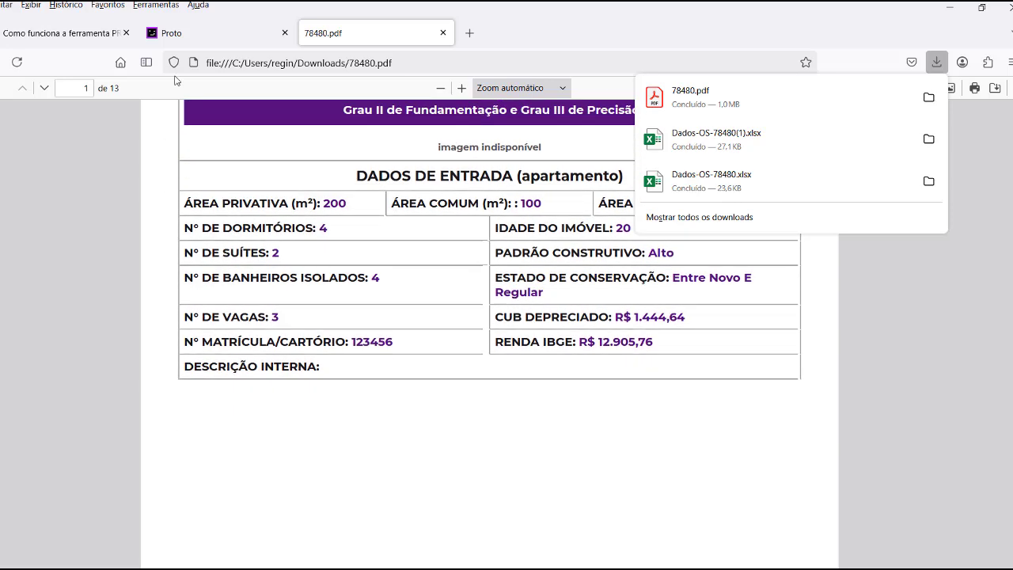
click(182, 40)
scroll(573, 269, down, 1)
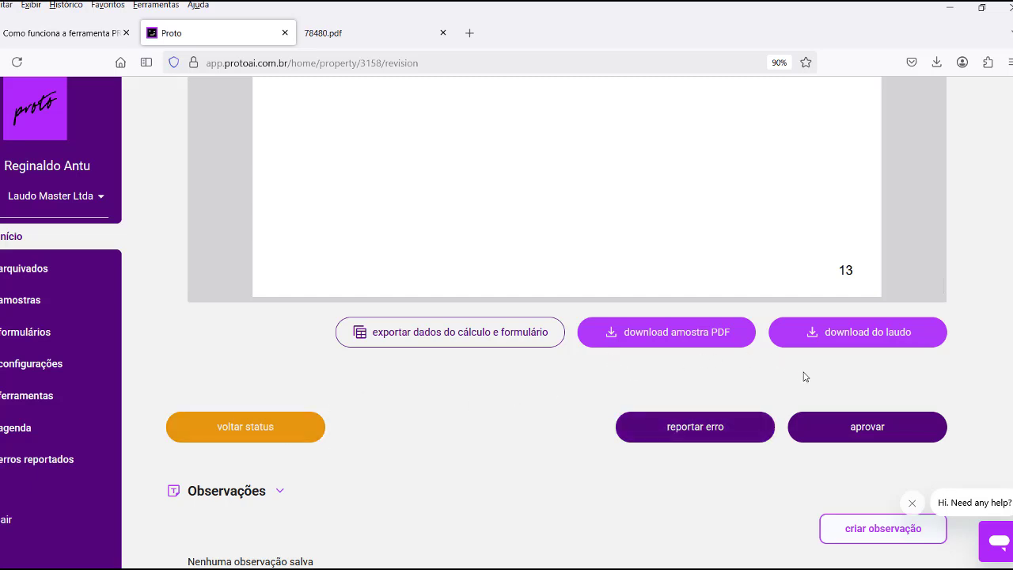
Approve OS 78480 and confirm moving it to Arquivado.
click(851, 430)
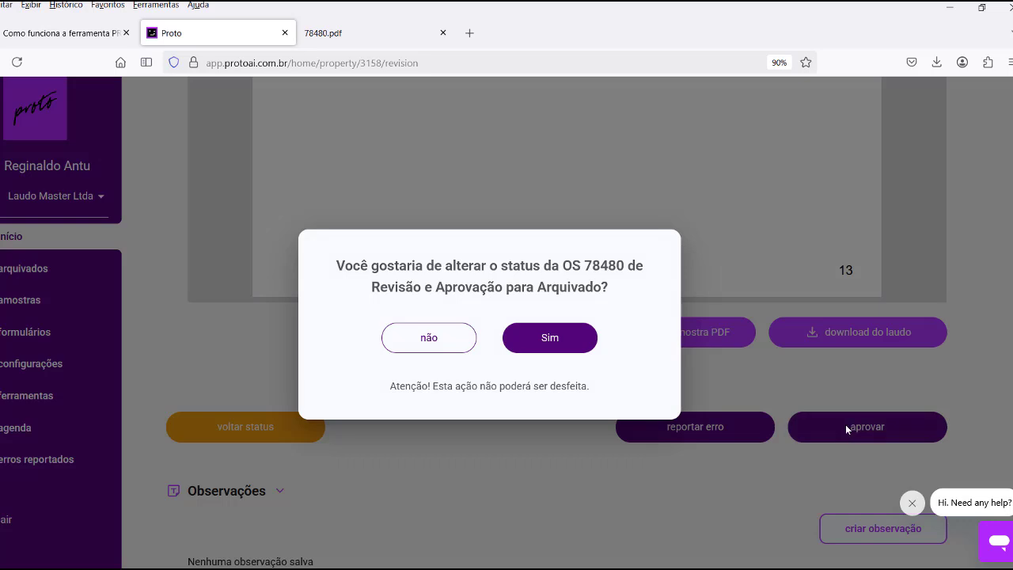
click(549, 337)
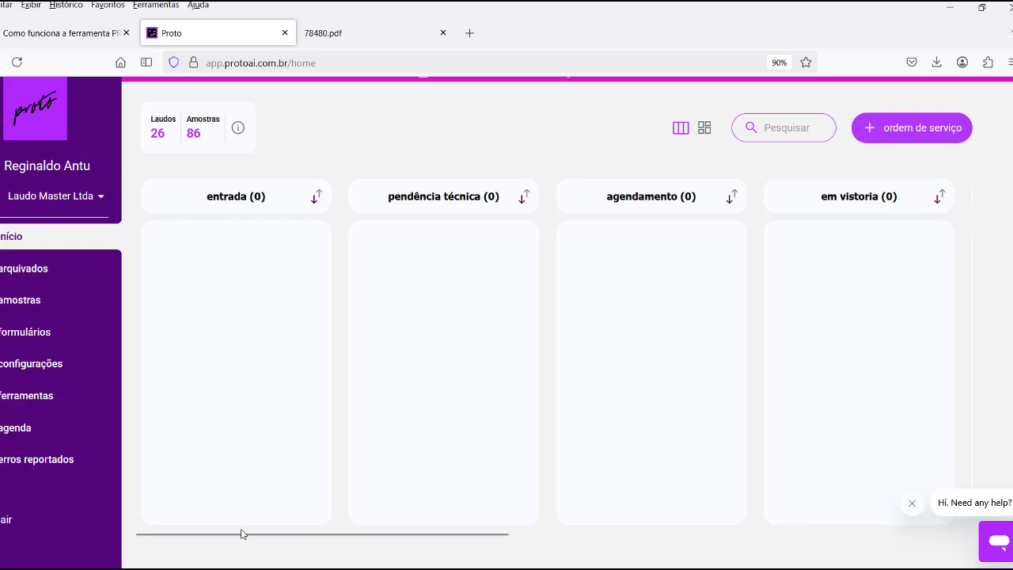
Check the revisão e aprovação column lists 78470 and 77624, then open Arquivados.
drag(240, 534, 676, 526)
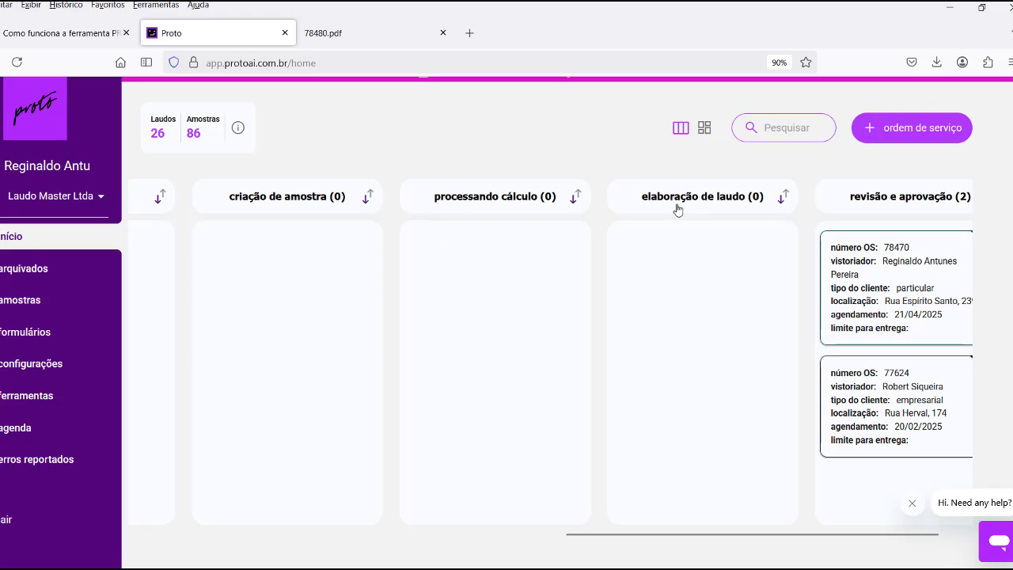
drag(651, 538, 742, 535)
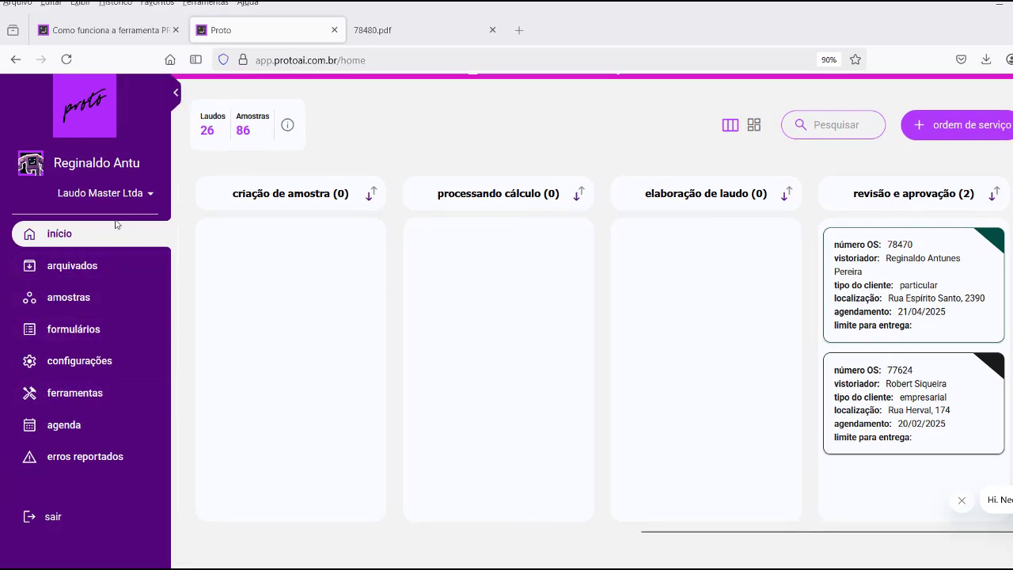
click(85, 267)
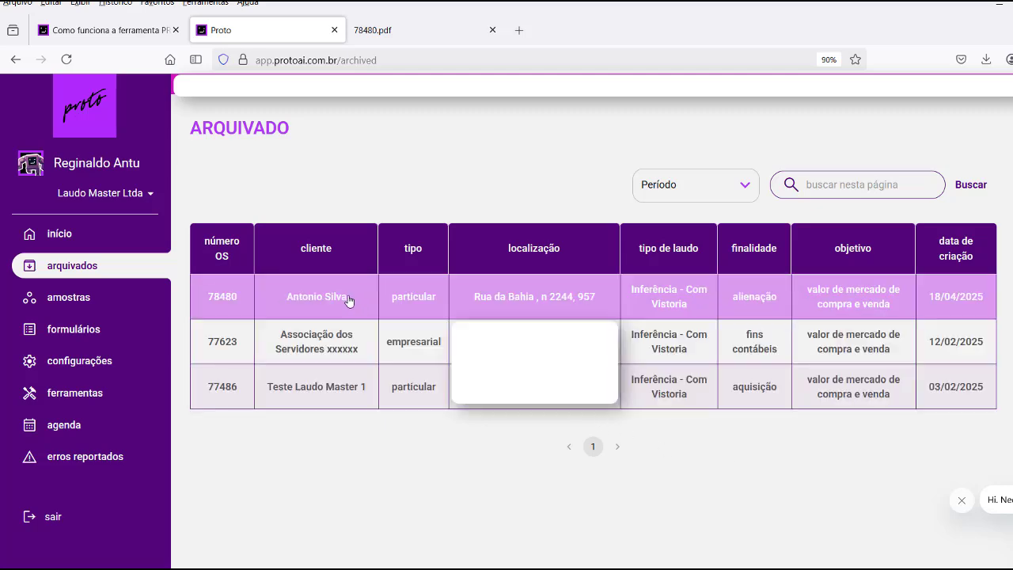
Review OS 78480's archived record, including its property images and R$ 3.080.000,00 calculation suggestion, then return to Arquivados.
click(497, 301)
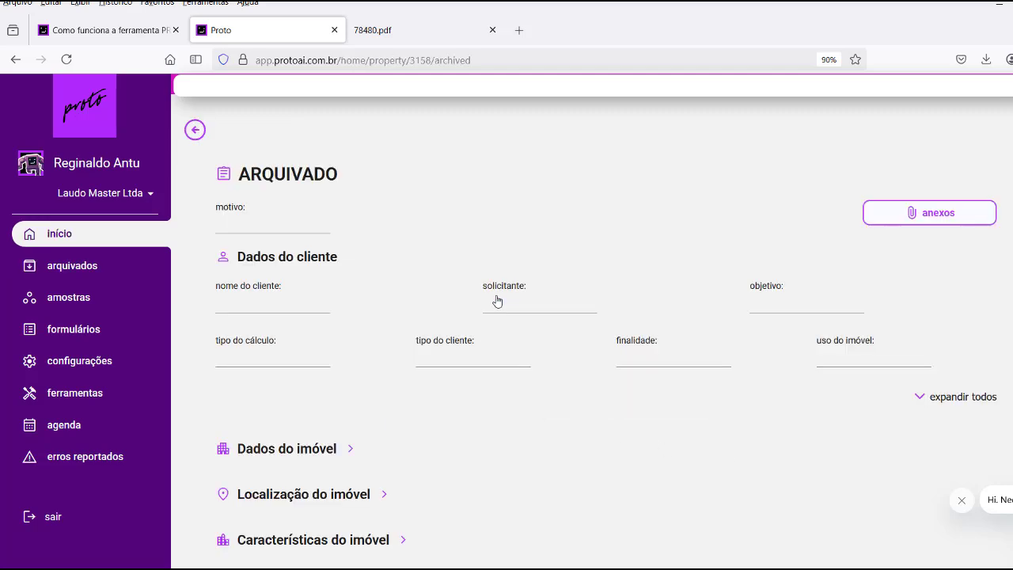
scroll(488, 320, down, 5)
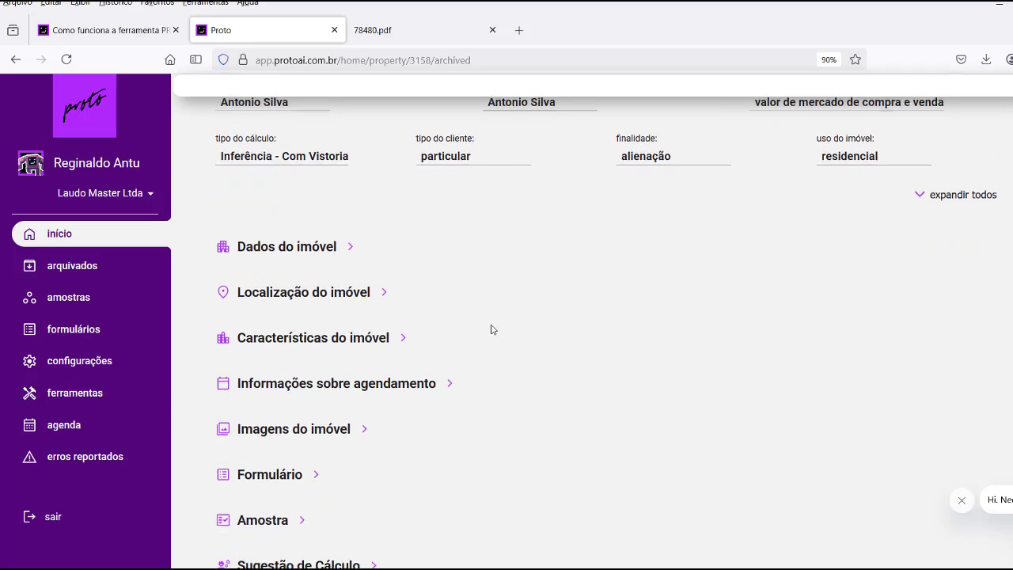
click(357, 293)
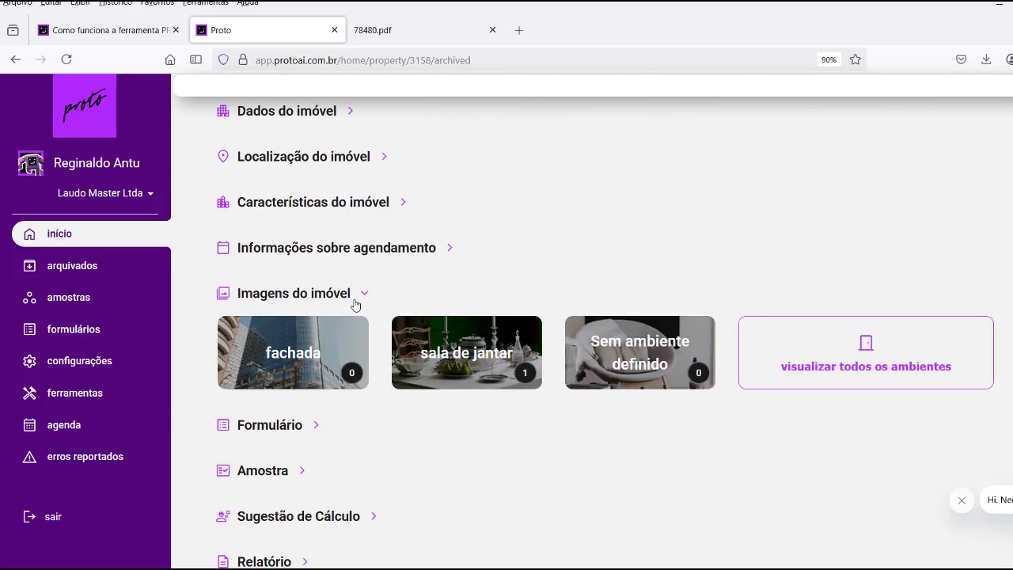
scroll(324, 412, down, 3)
click(326, 334)
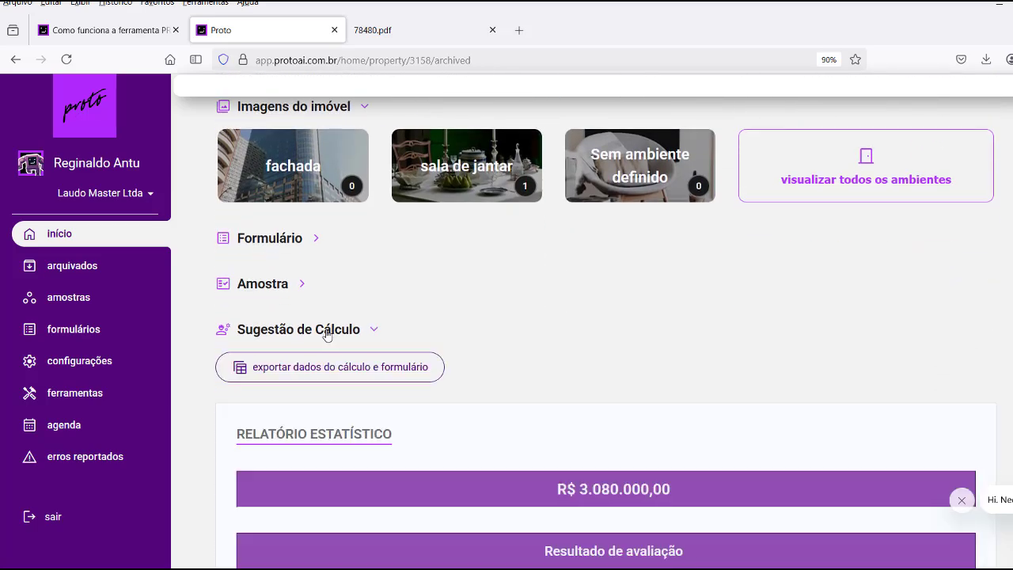
scroll(368, 352, up, 1)
scroll(368, 349, down, 3)
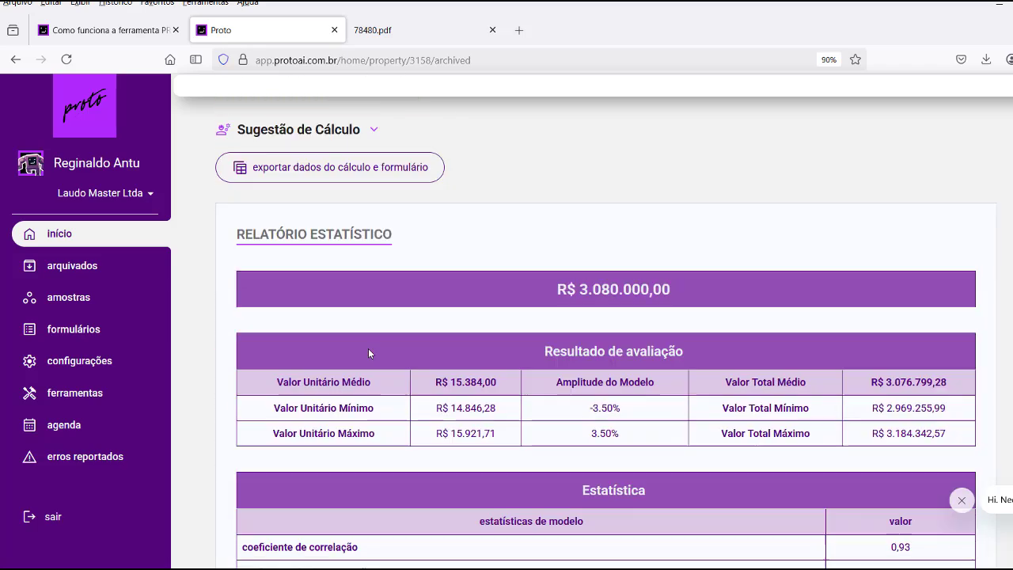
scroll(368, 348, up, 9)
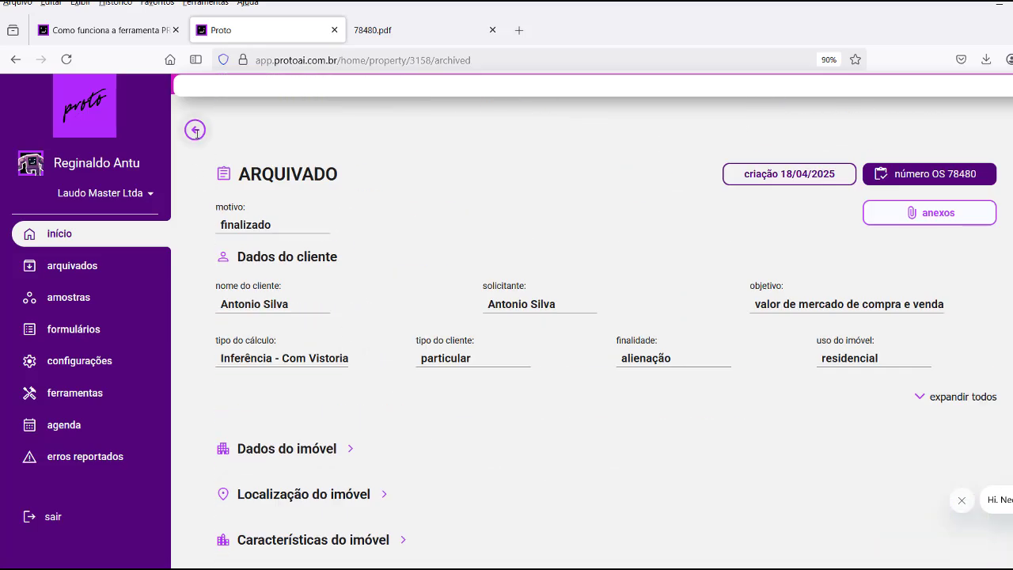
click(194, 130)
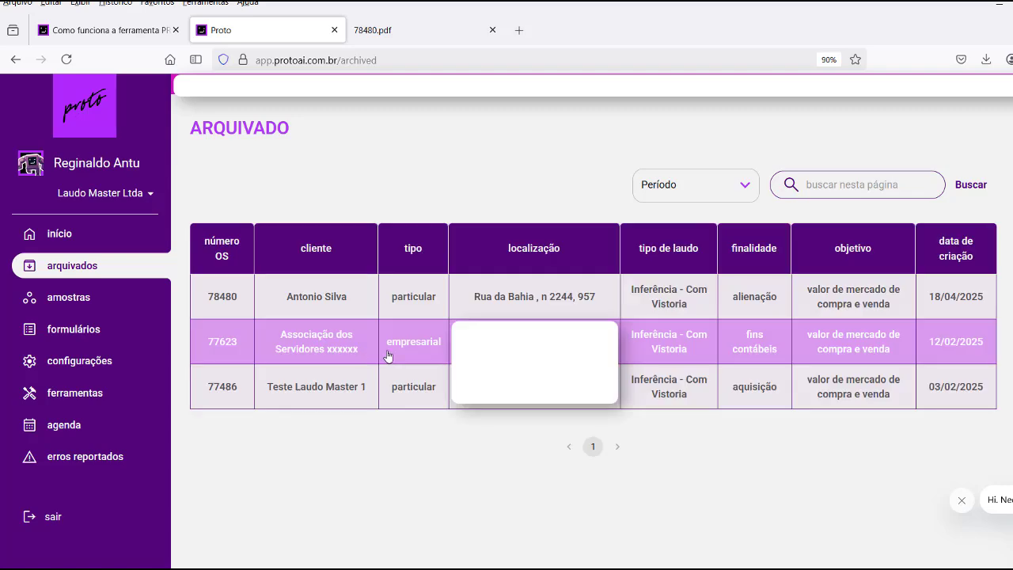
Go back to the home board and confirm revisão e aprovação now holds only OS 78470 and 77624.
click(847, 289)
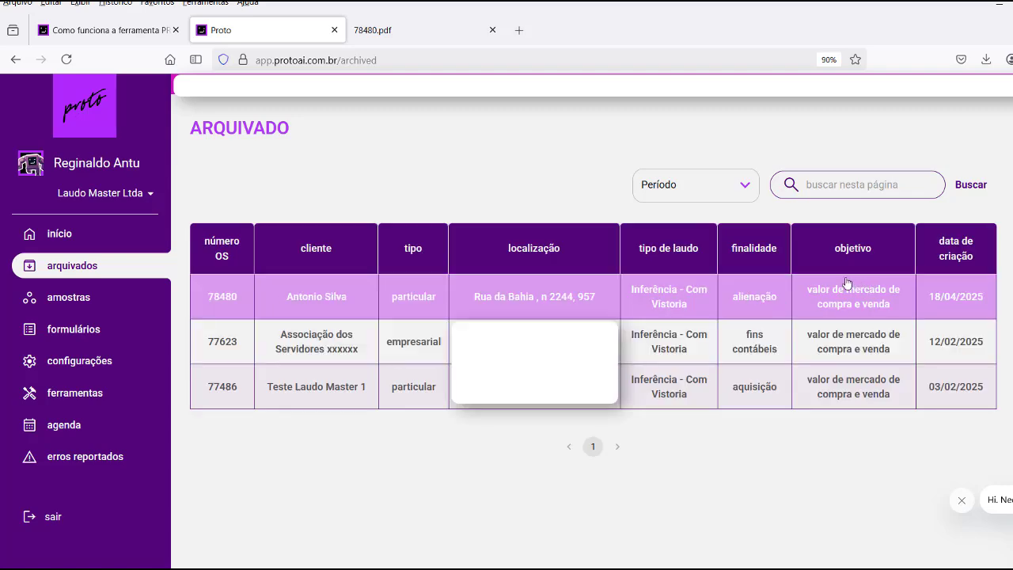
click(362, 290)
click(59, 235)
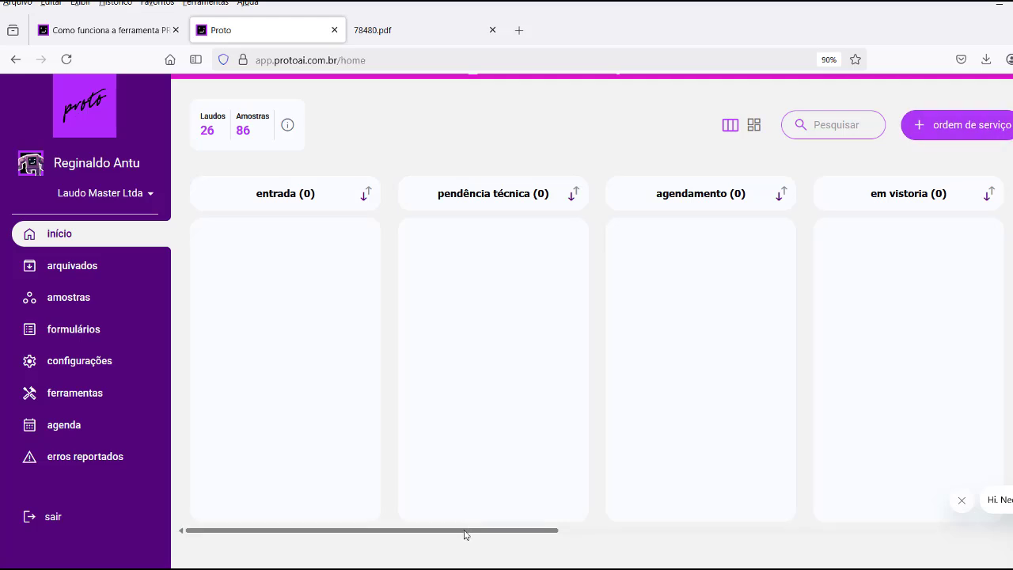
drag(498, 537, 958, 529)
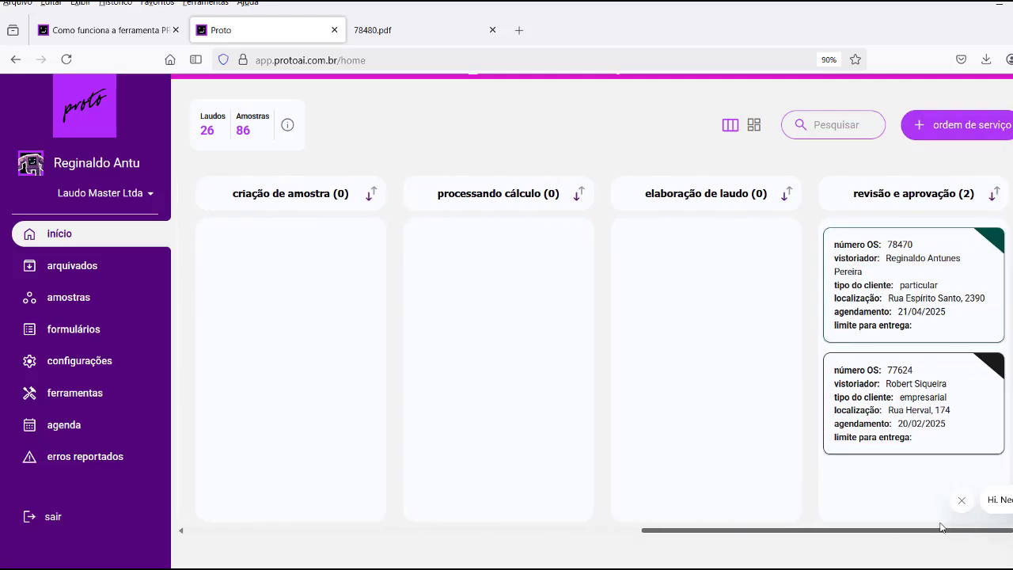